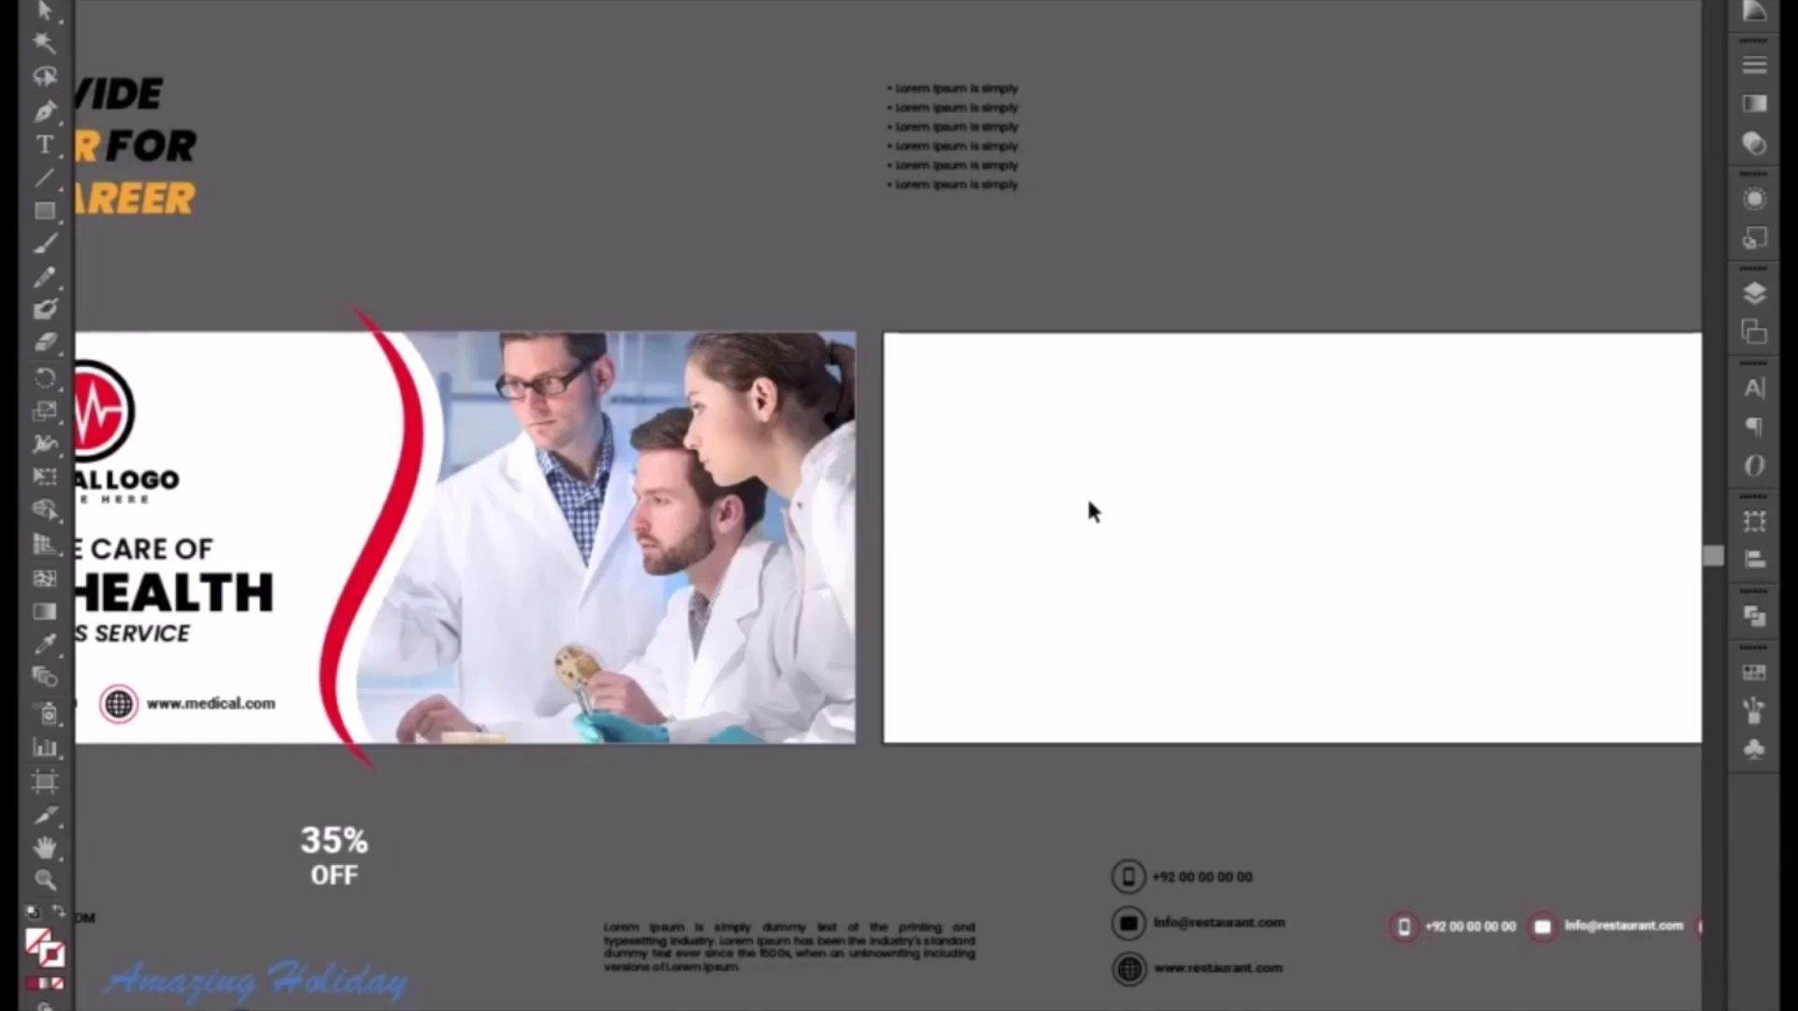
- Draw a full-height rectangle over the right 60% of the blank artboard and fill it with the black sampled from the HEALTH heading
drag(1256, 522, 808, 492)
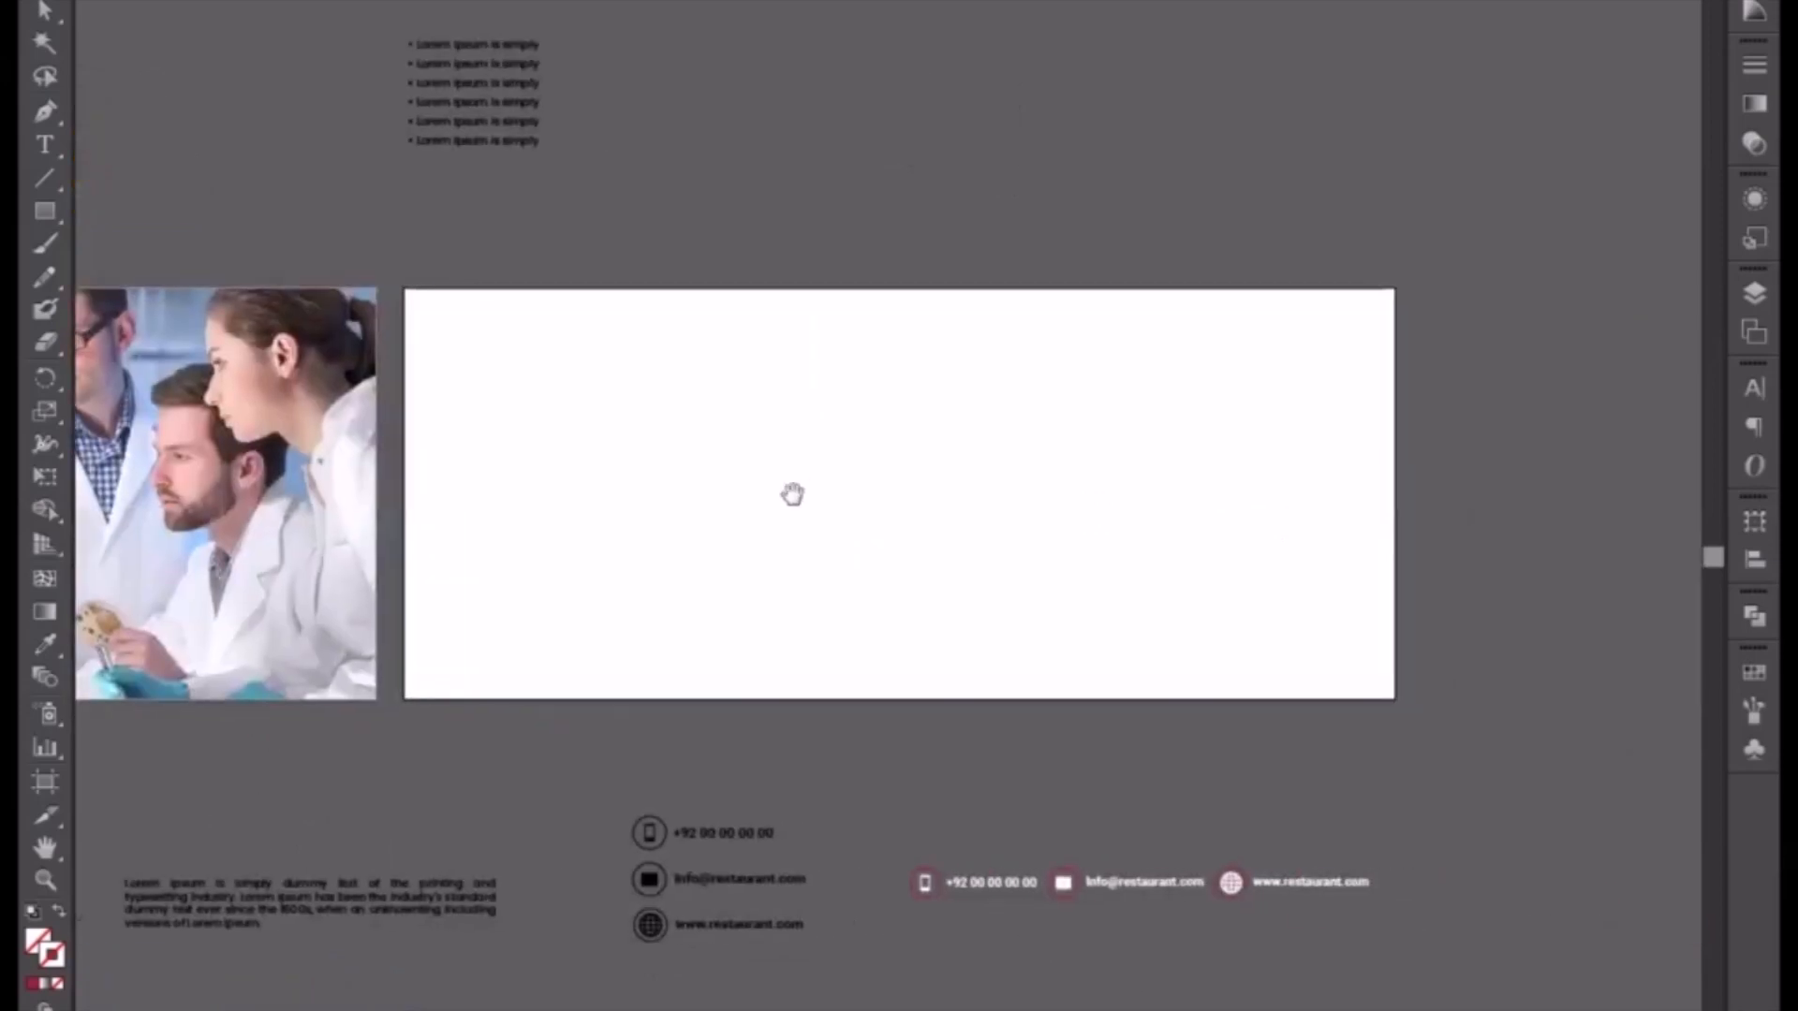
click(44, 211)
mouse_move(1394, 288)
mouse_down()
mouse_move(1184, 642)
mouse_move(798, 702)
mouse_up()
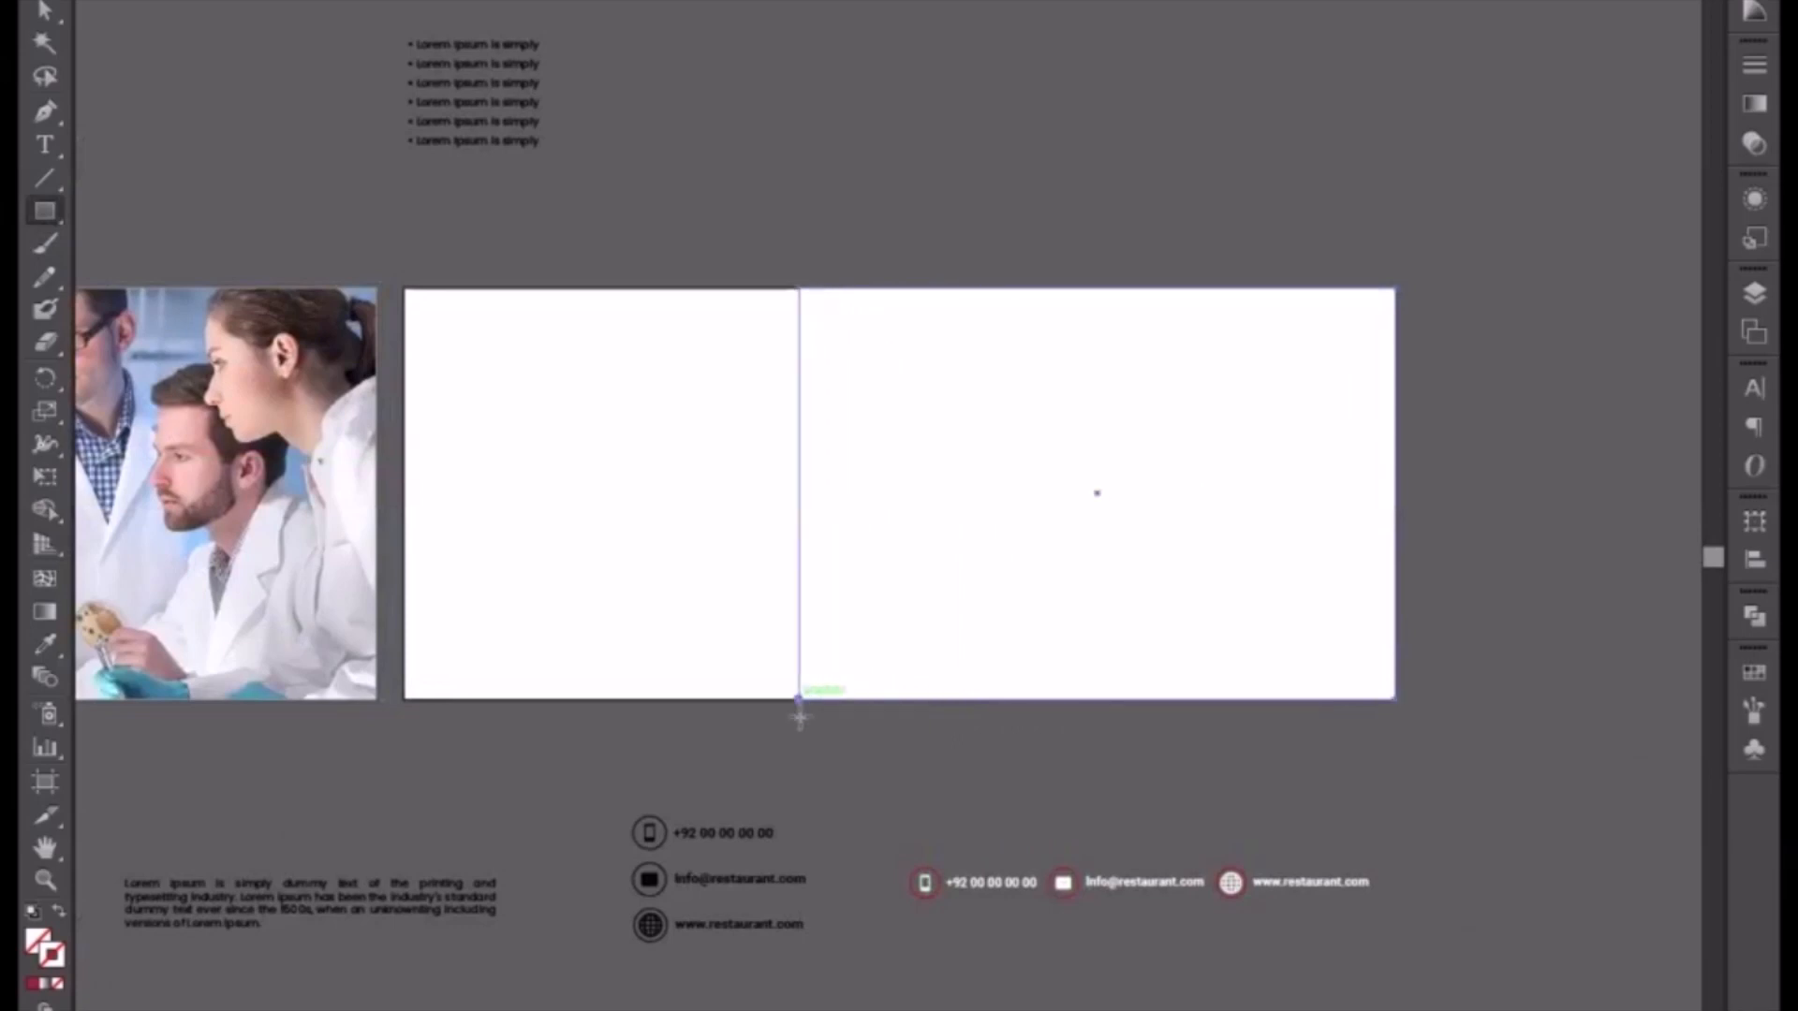
drag(254, 595, 724, 585)
click(220, 531)
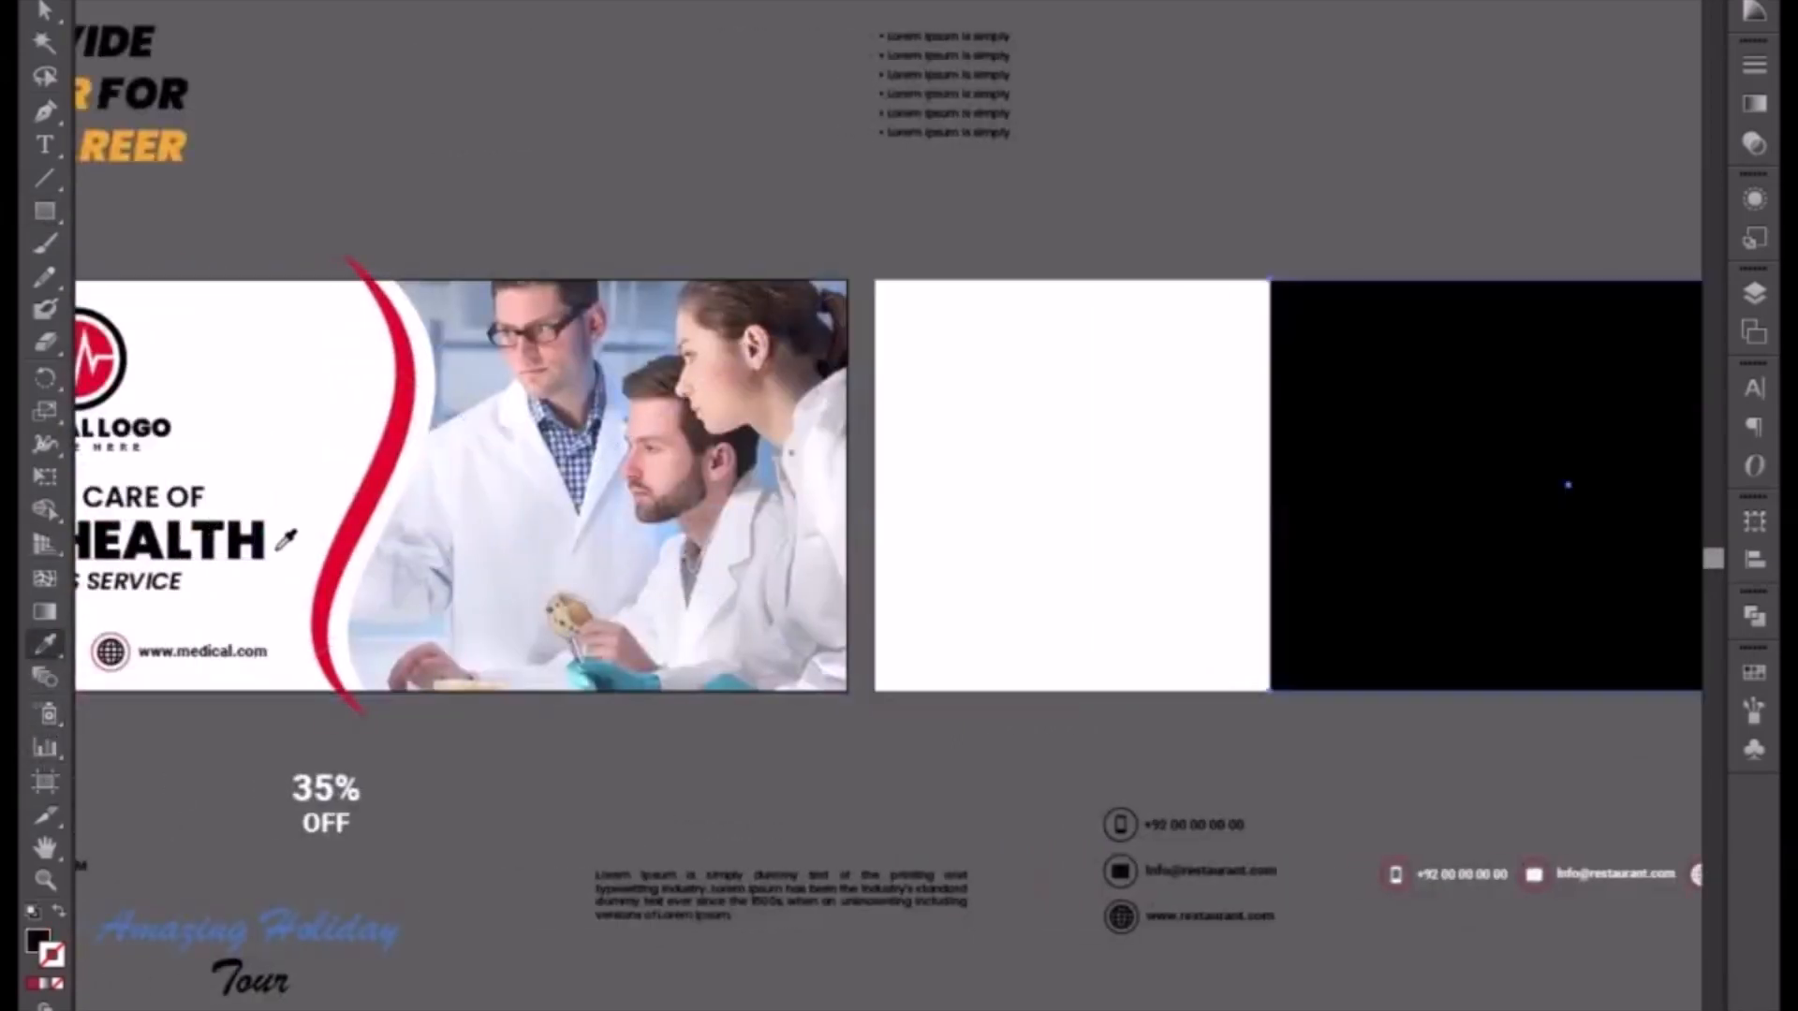
key(v)
- Move the black rectangle's top-left corner well to the right so its left edge becomes a steep diagonal
drag(1360, 405, 915, 397)
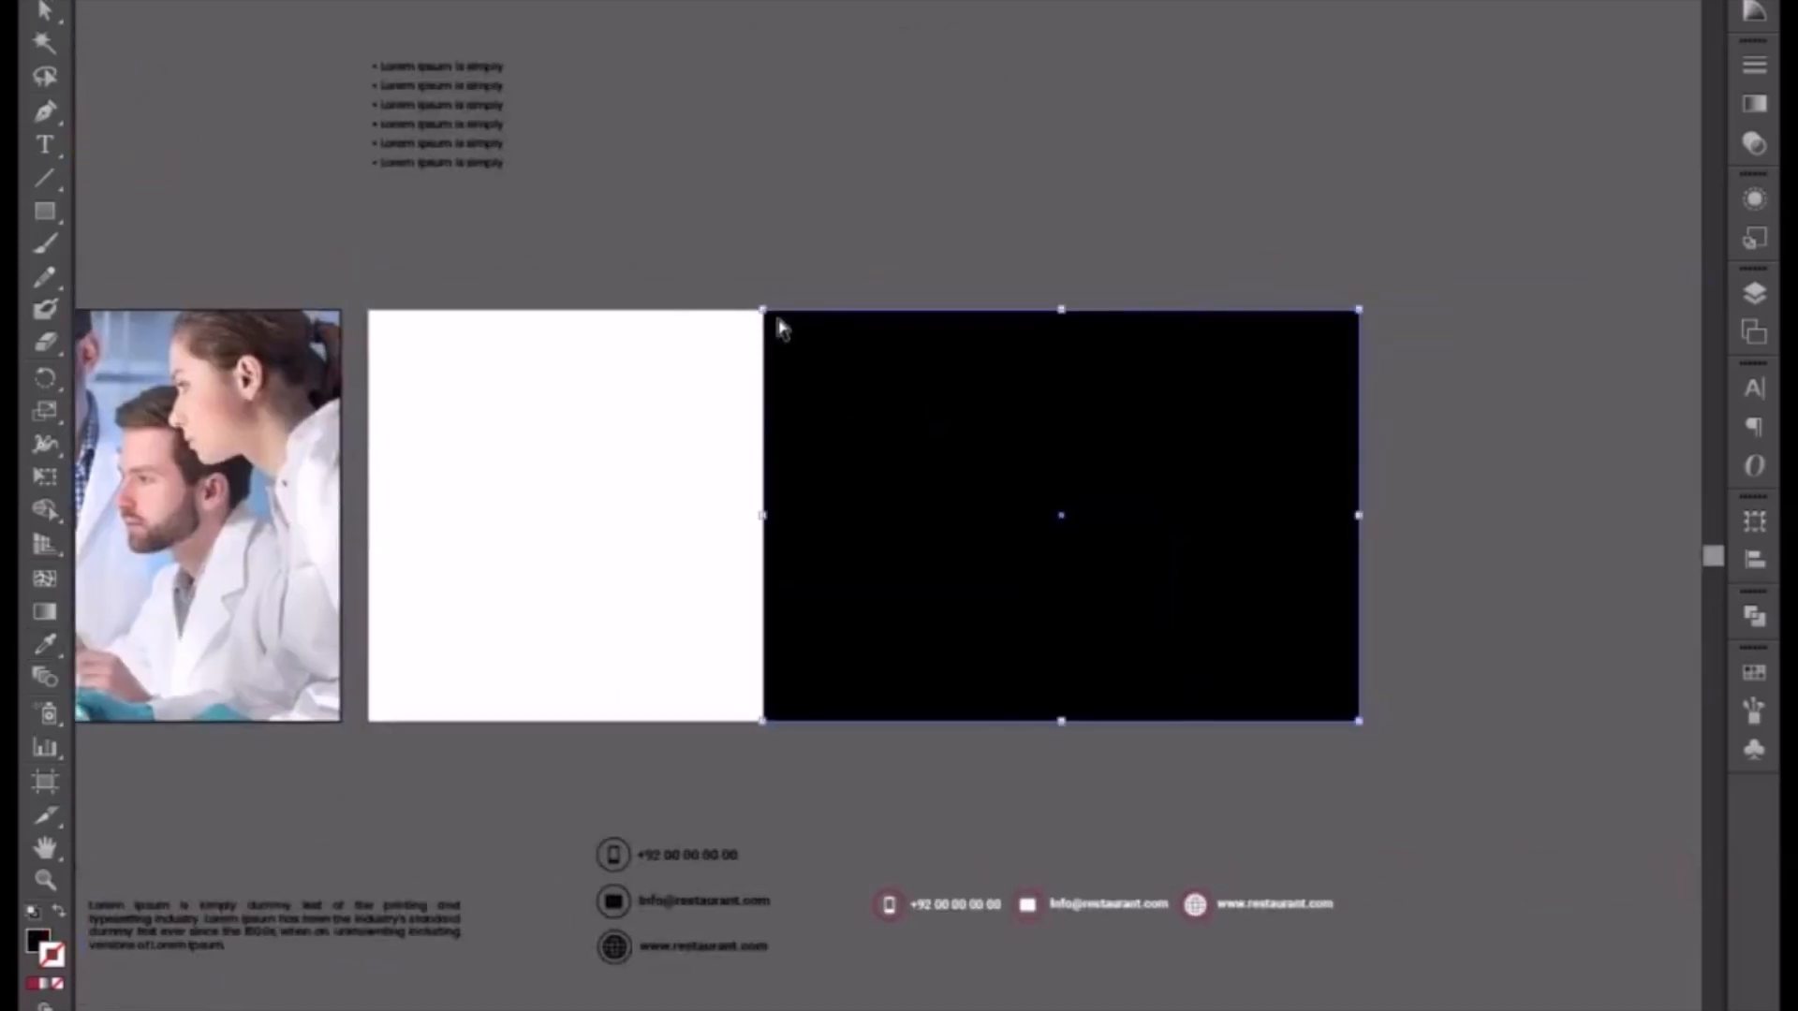
key(a)
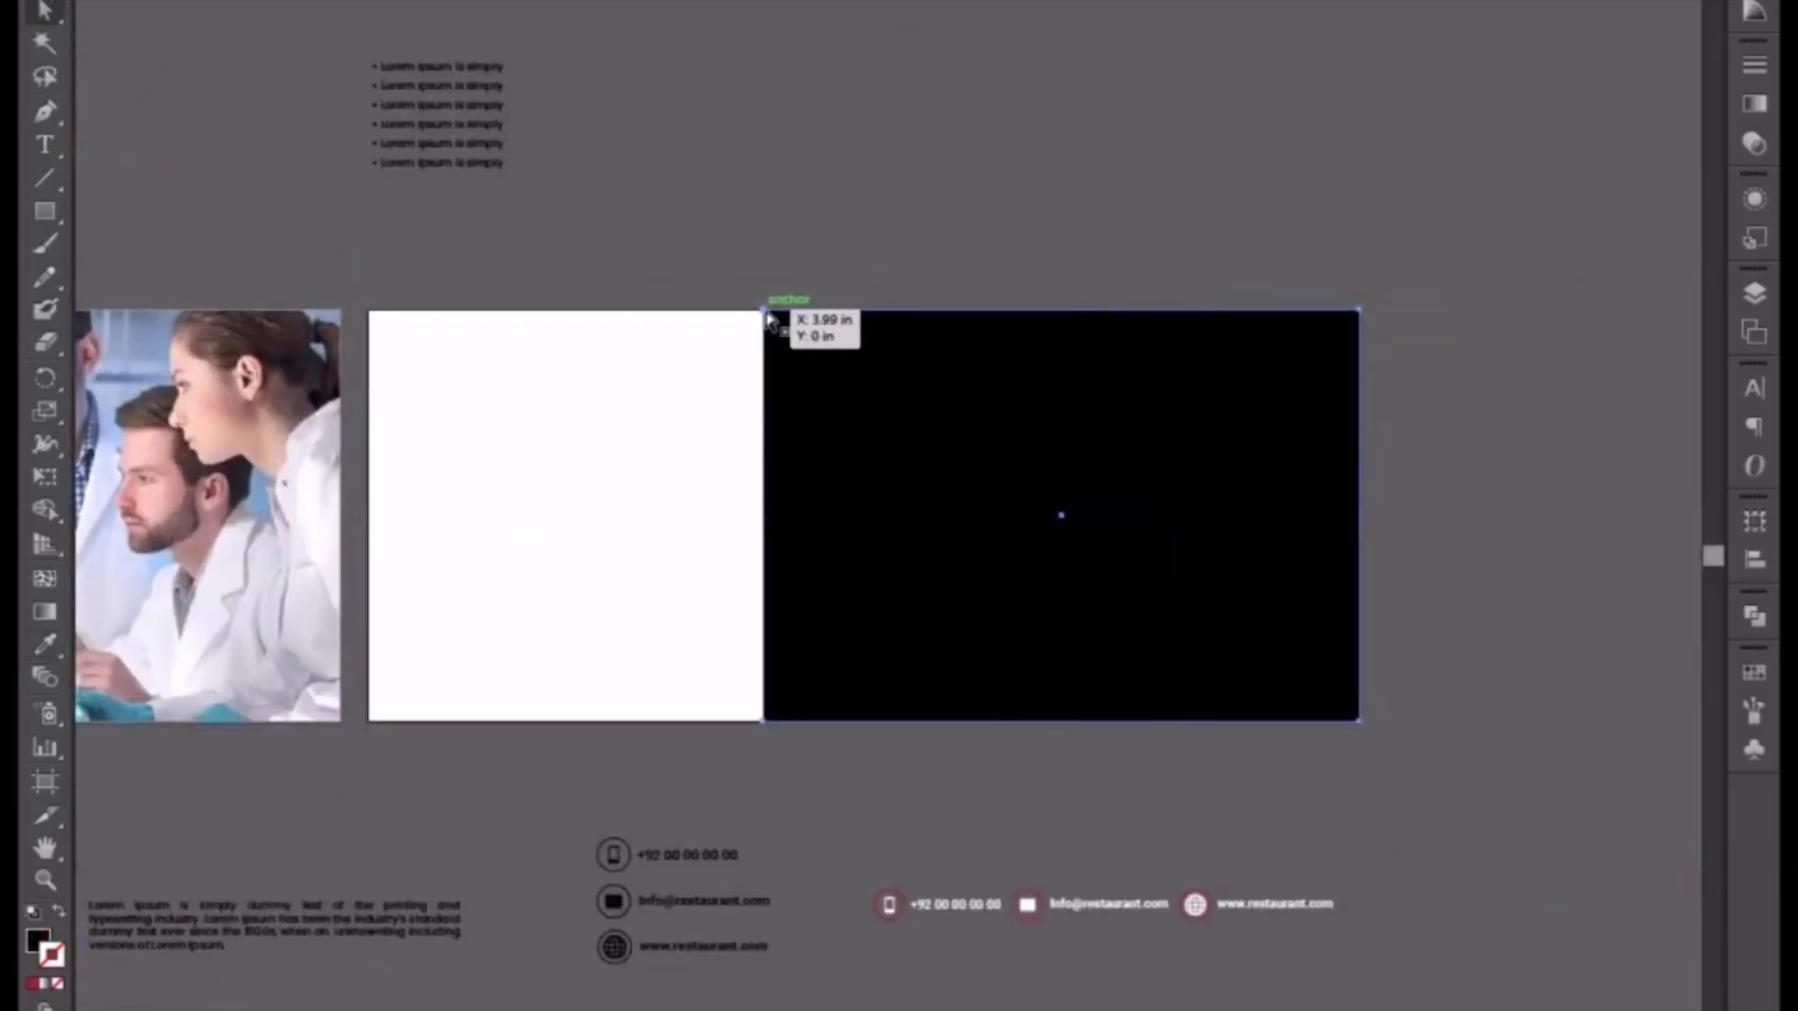
click(765, 312)
key(shift+Right)
key(shift+Right)
key(shift+Right)
key(shift+Right)
key(shift+Right)
key(shift+Right)
key(shift+Right)
key(shift+Right)
key(shift+Right)
key(shift+Right)
key(shift+Right)
key(shift+Right)
key(shift+Right)
key(shift+Right)
key(shift+Right)
key(shift+Right)
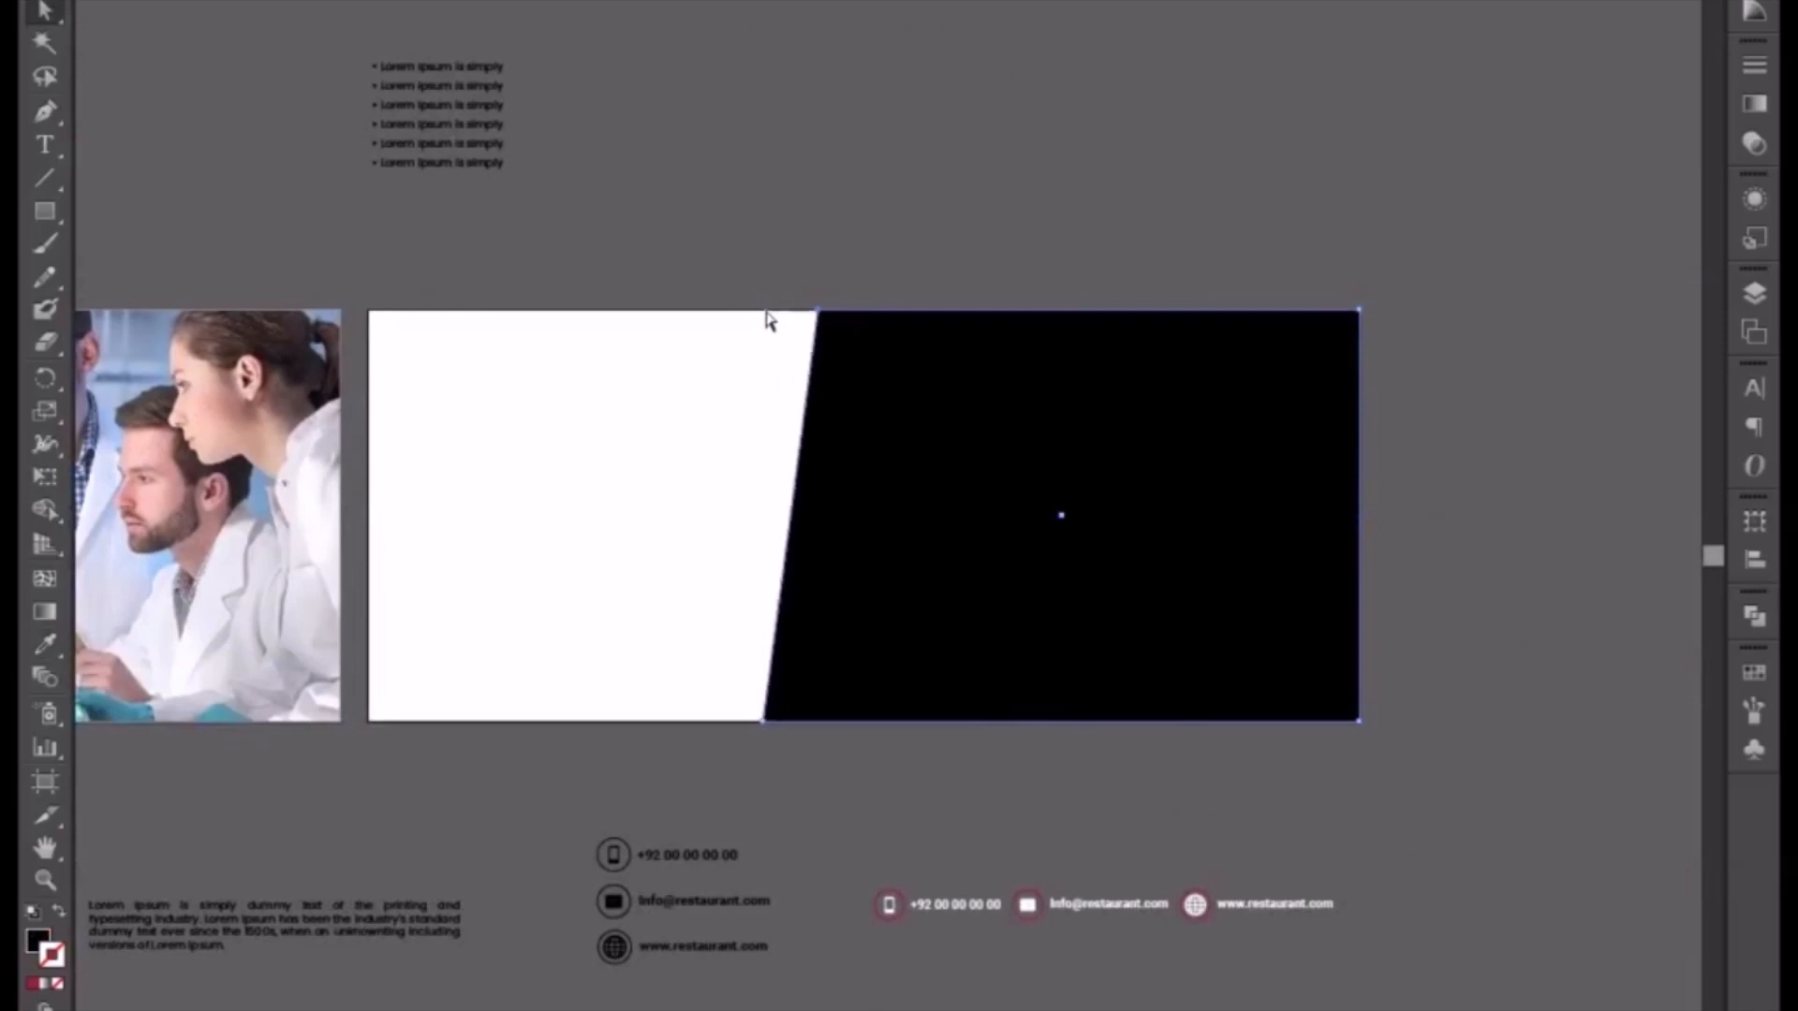
key(shift+Right)
key(shift+Right)
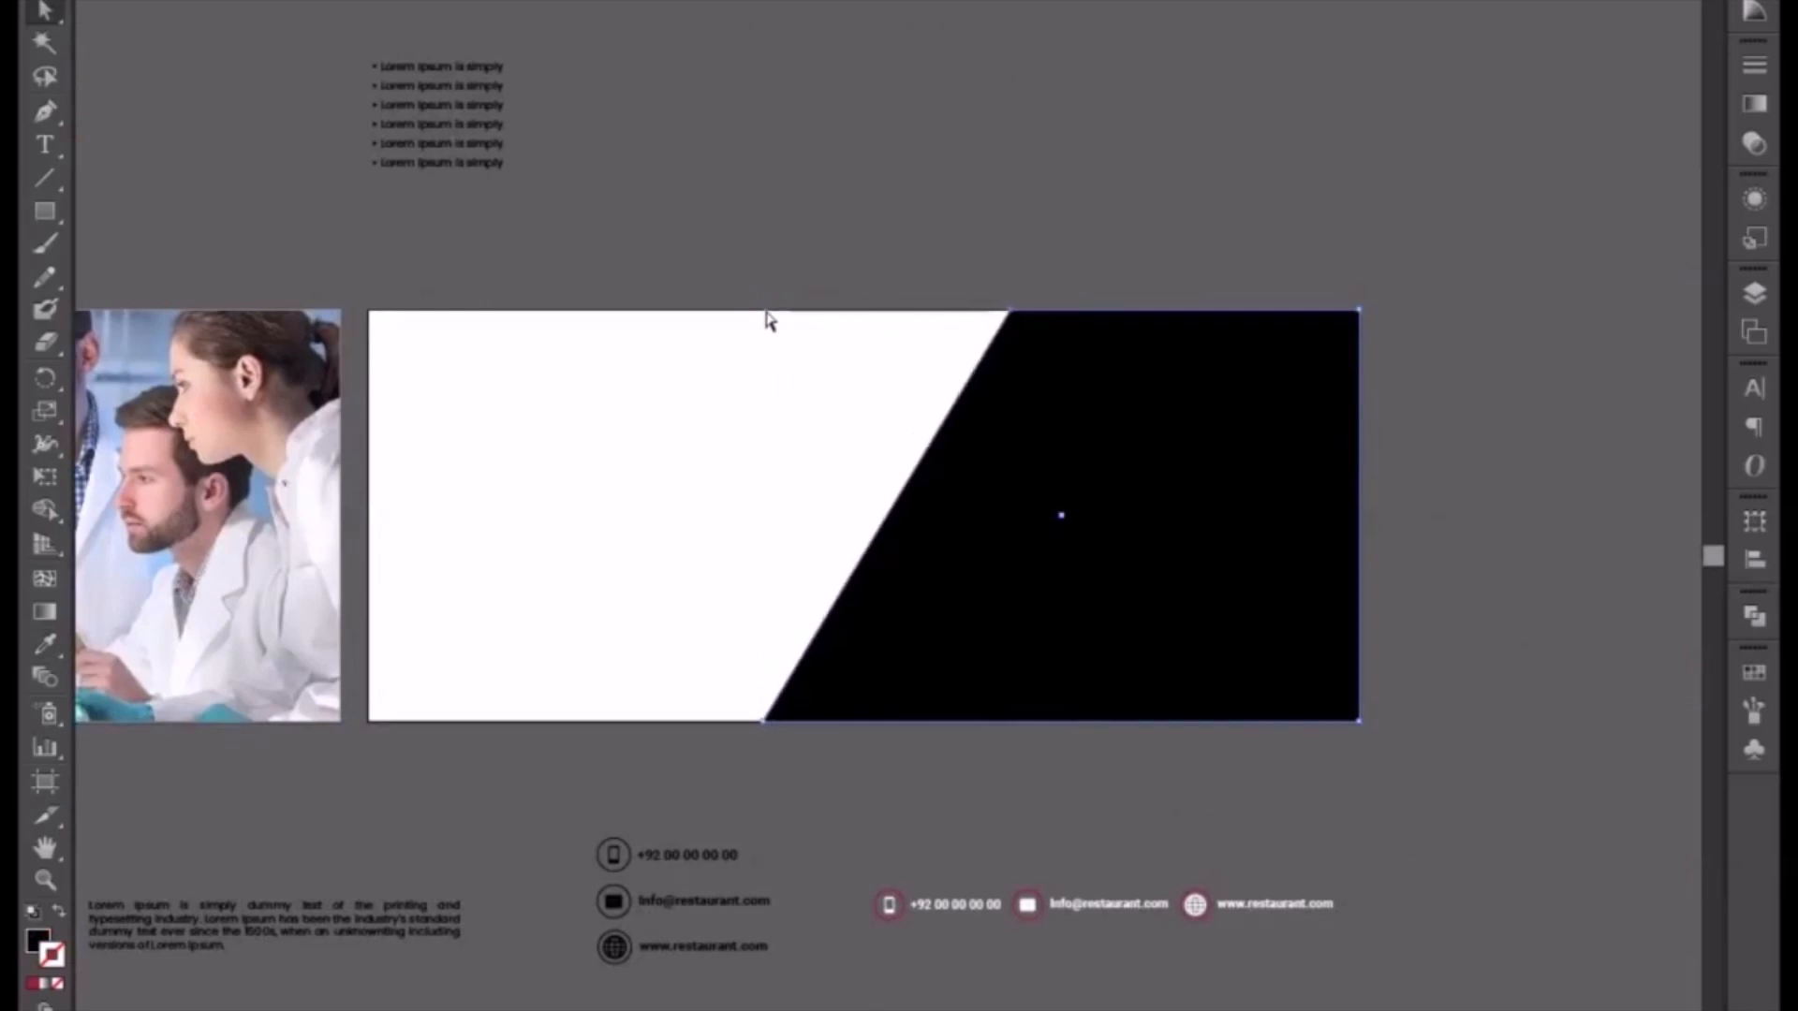
key(shift+Left)
key(shift+Left)
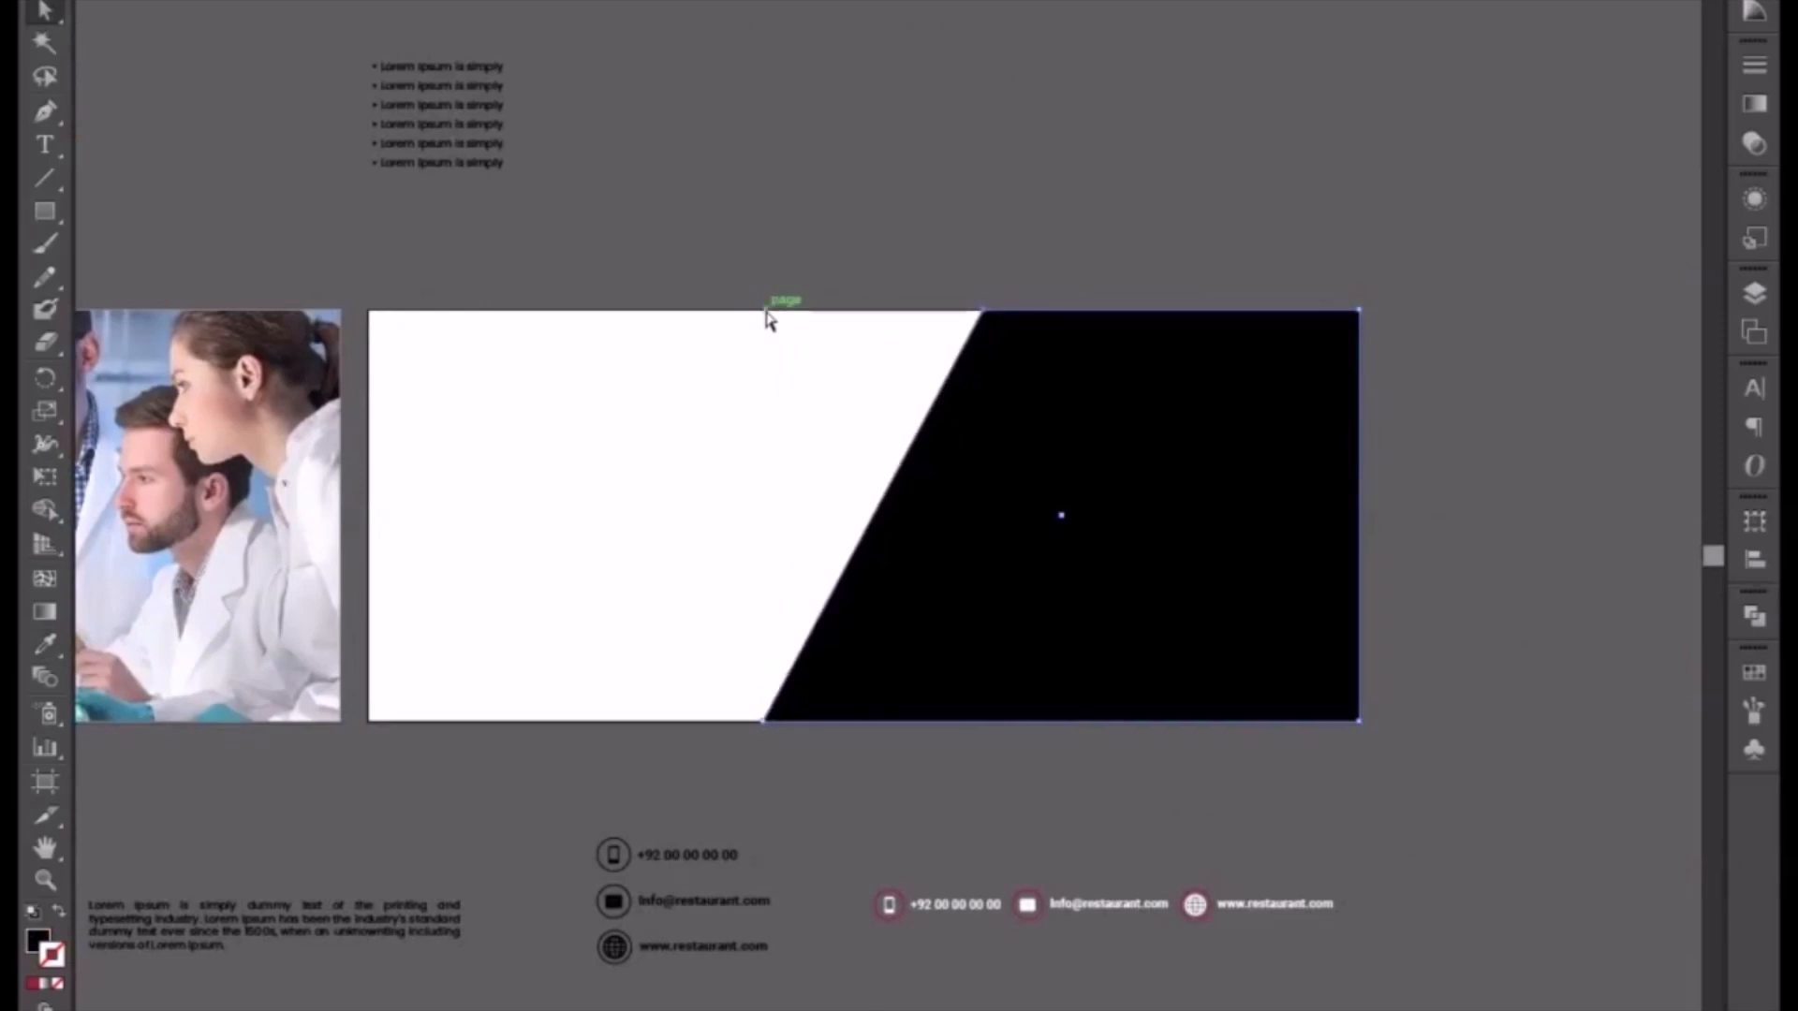
key(shift+Right)
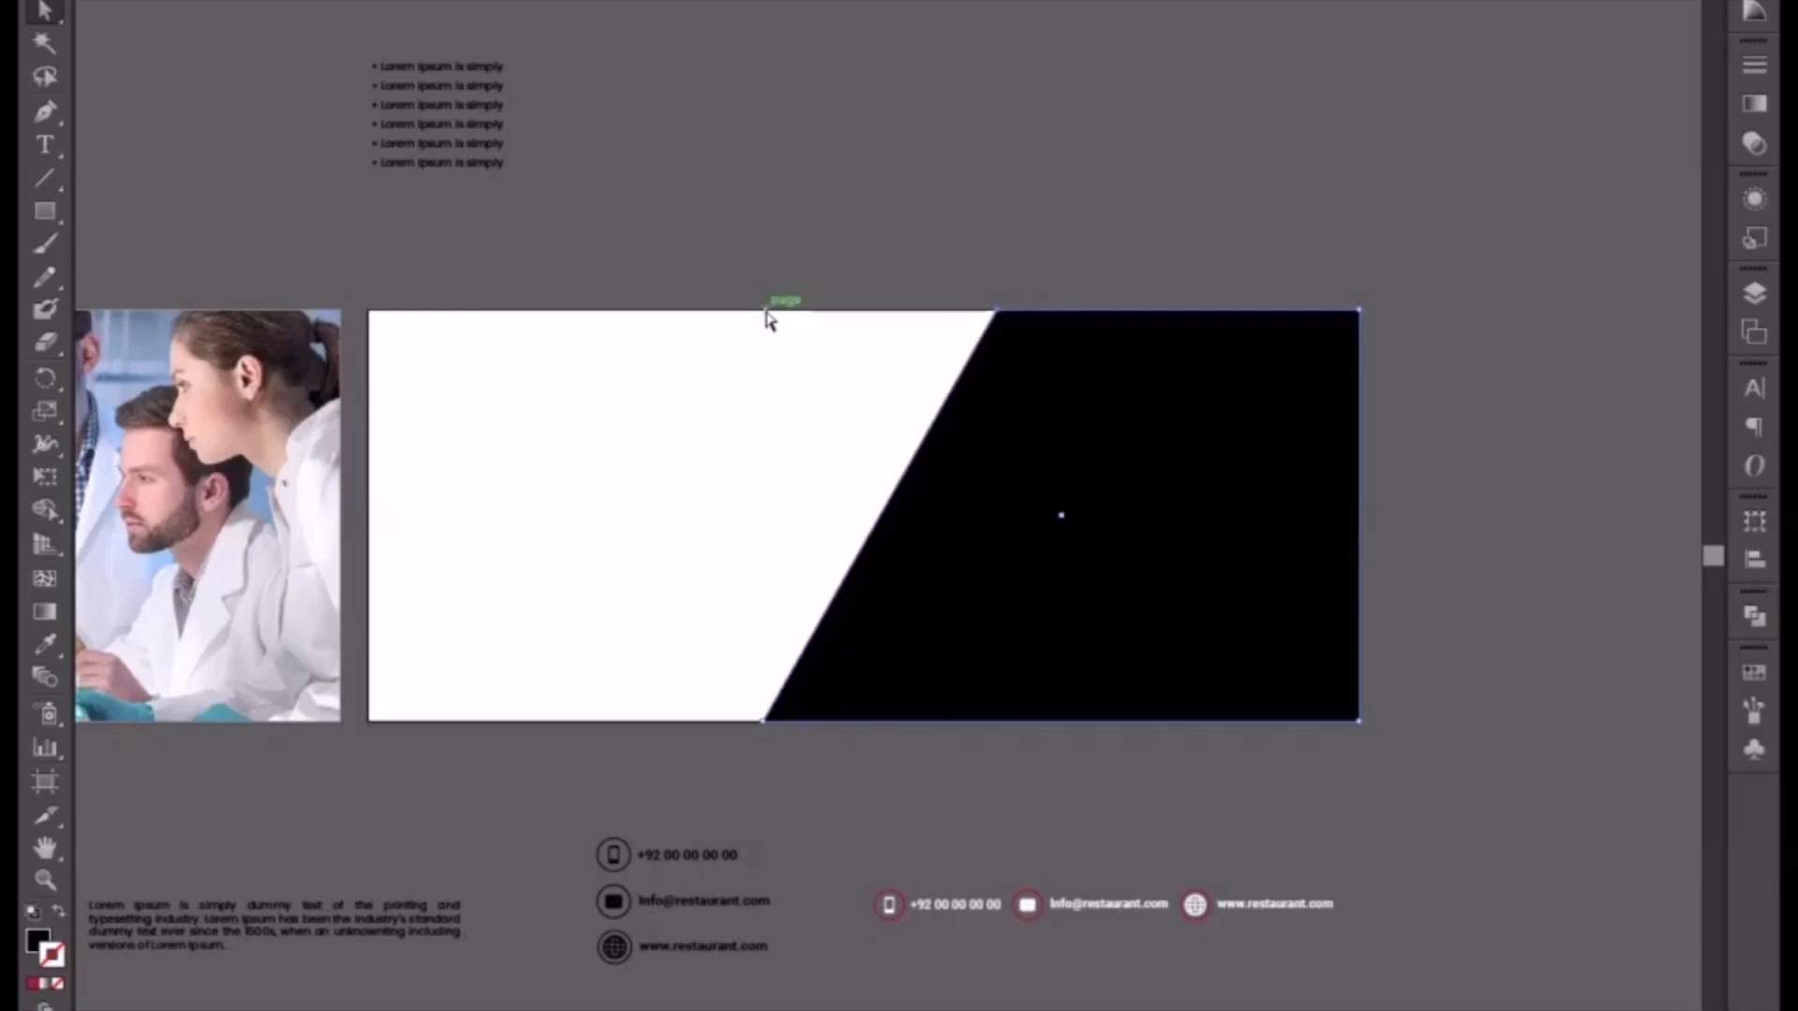
click(907, 204)
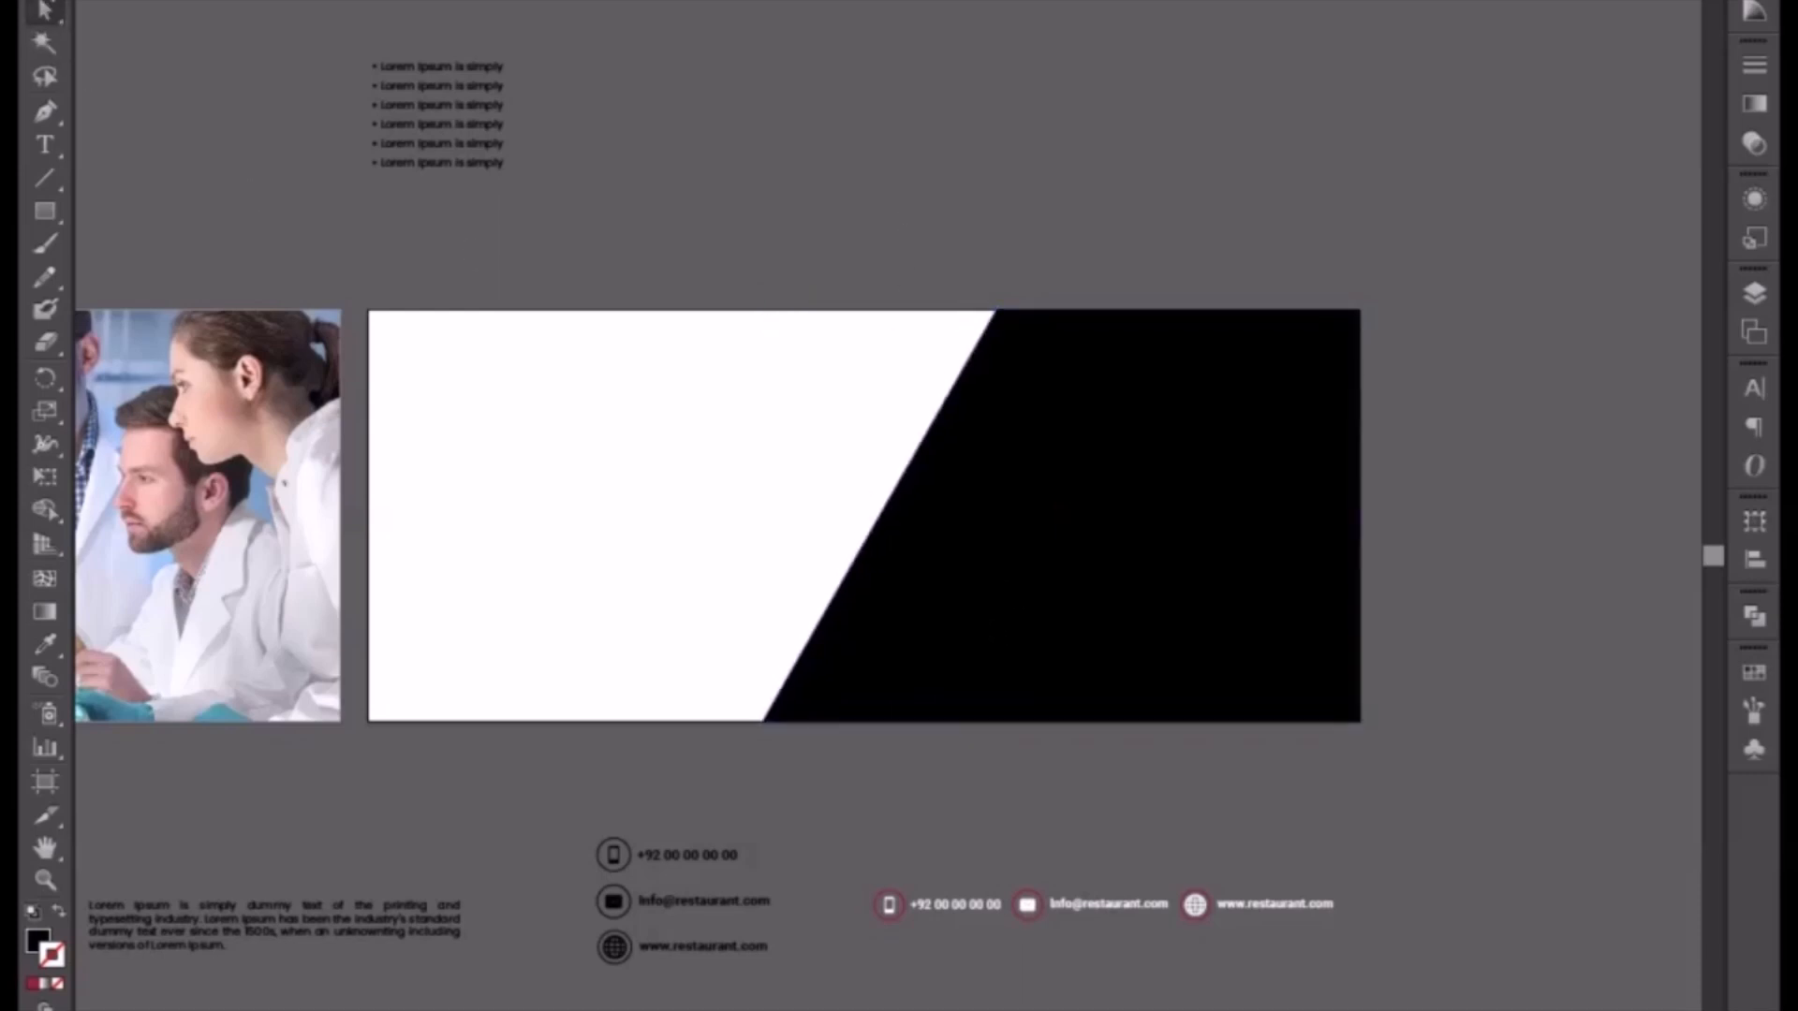
- Copy the neighbouring banner's doctors photo to the empty canvas beyond the black shape, release its clipping mask and remove the leftover mask outline
click(288, 522)
drag(287, 521, 1653, 507)
drag(1526, 555, 1154, 490)
right_click(1153, 491)
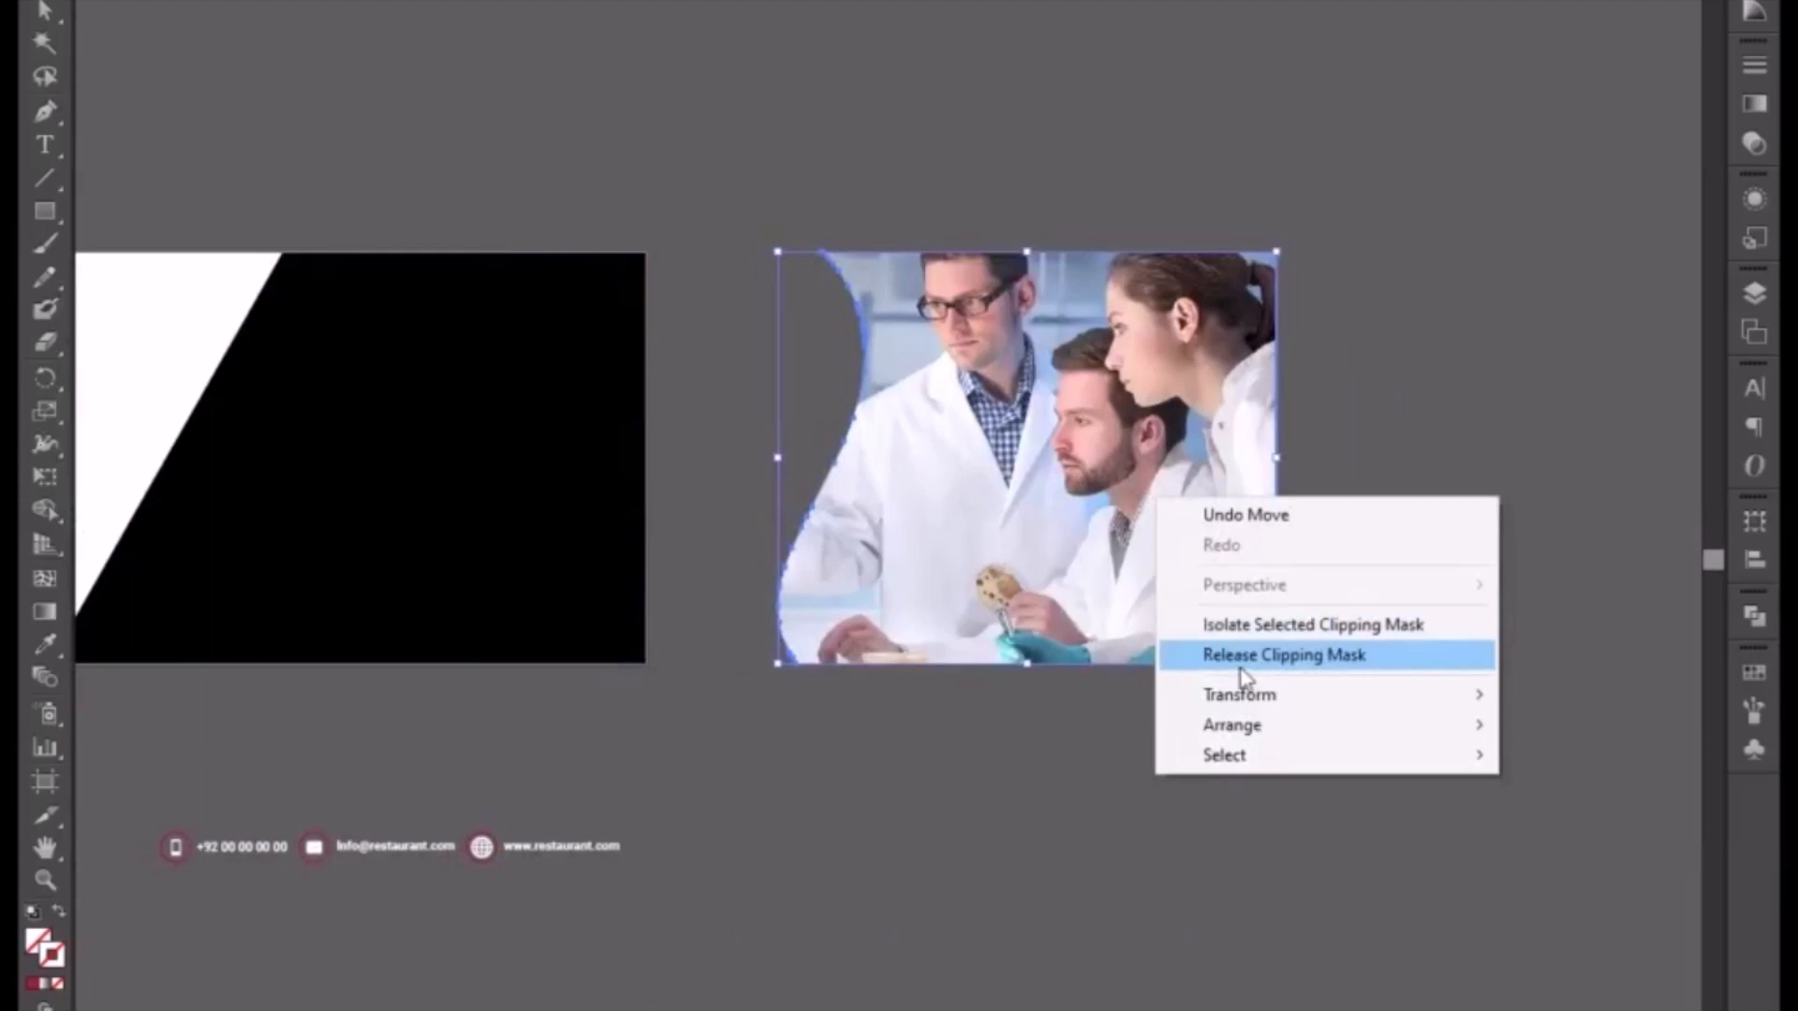
click(1241, 666)
click(1402, 695)
drag(812, 143, 970, 356)
click(759, 386)
- Position the full doctors photo behind the slanted black shape and clip it to that shape with a clipping mask
drag(1156, 539, 1367, 581)
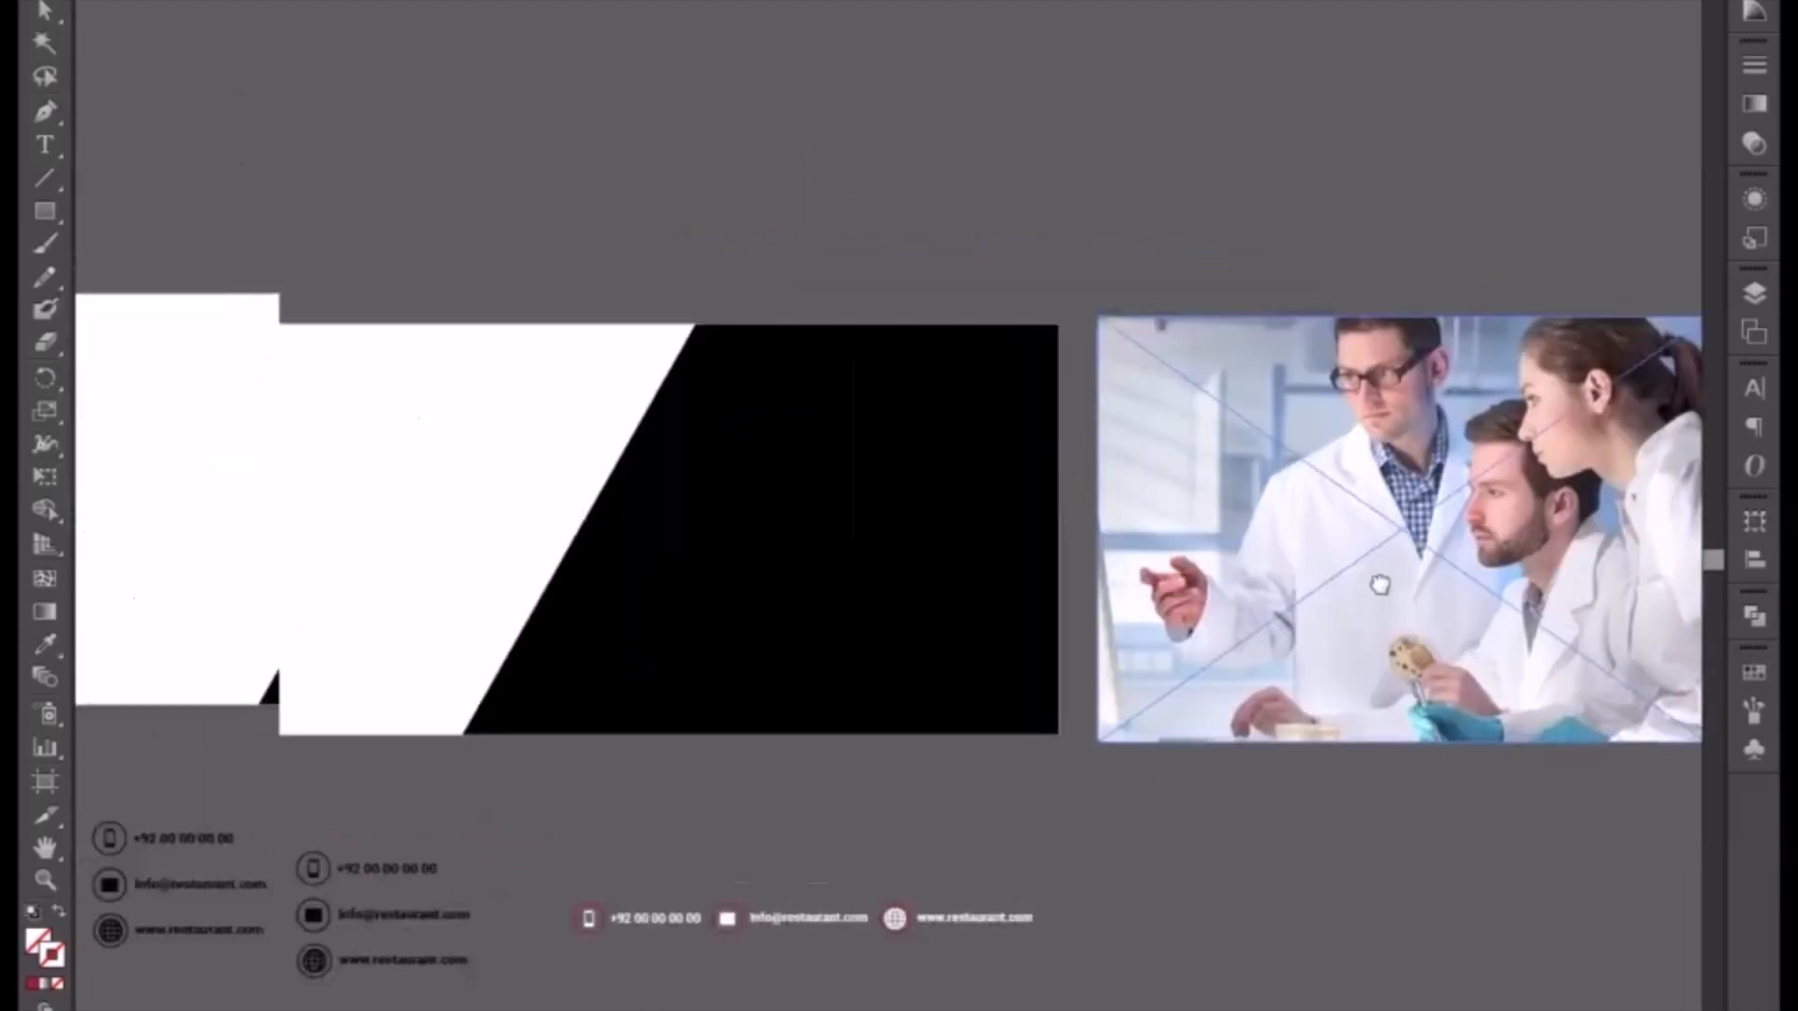
drag(1480, 622, 832, 554)
click(878, 468)
right_click(878, 468)
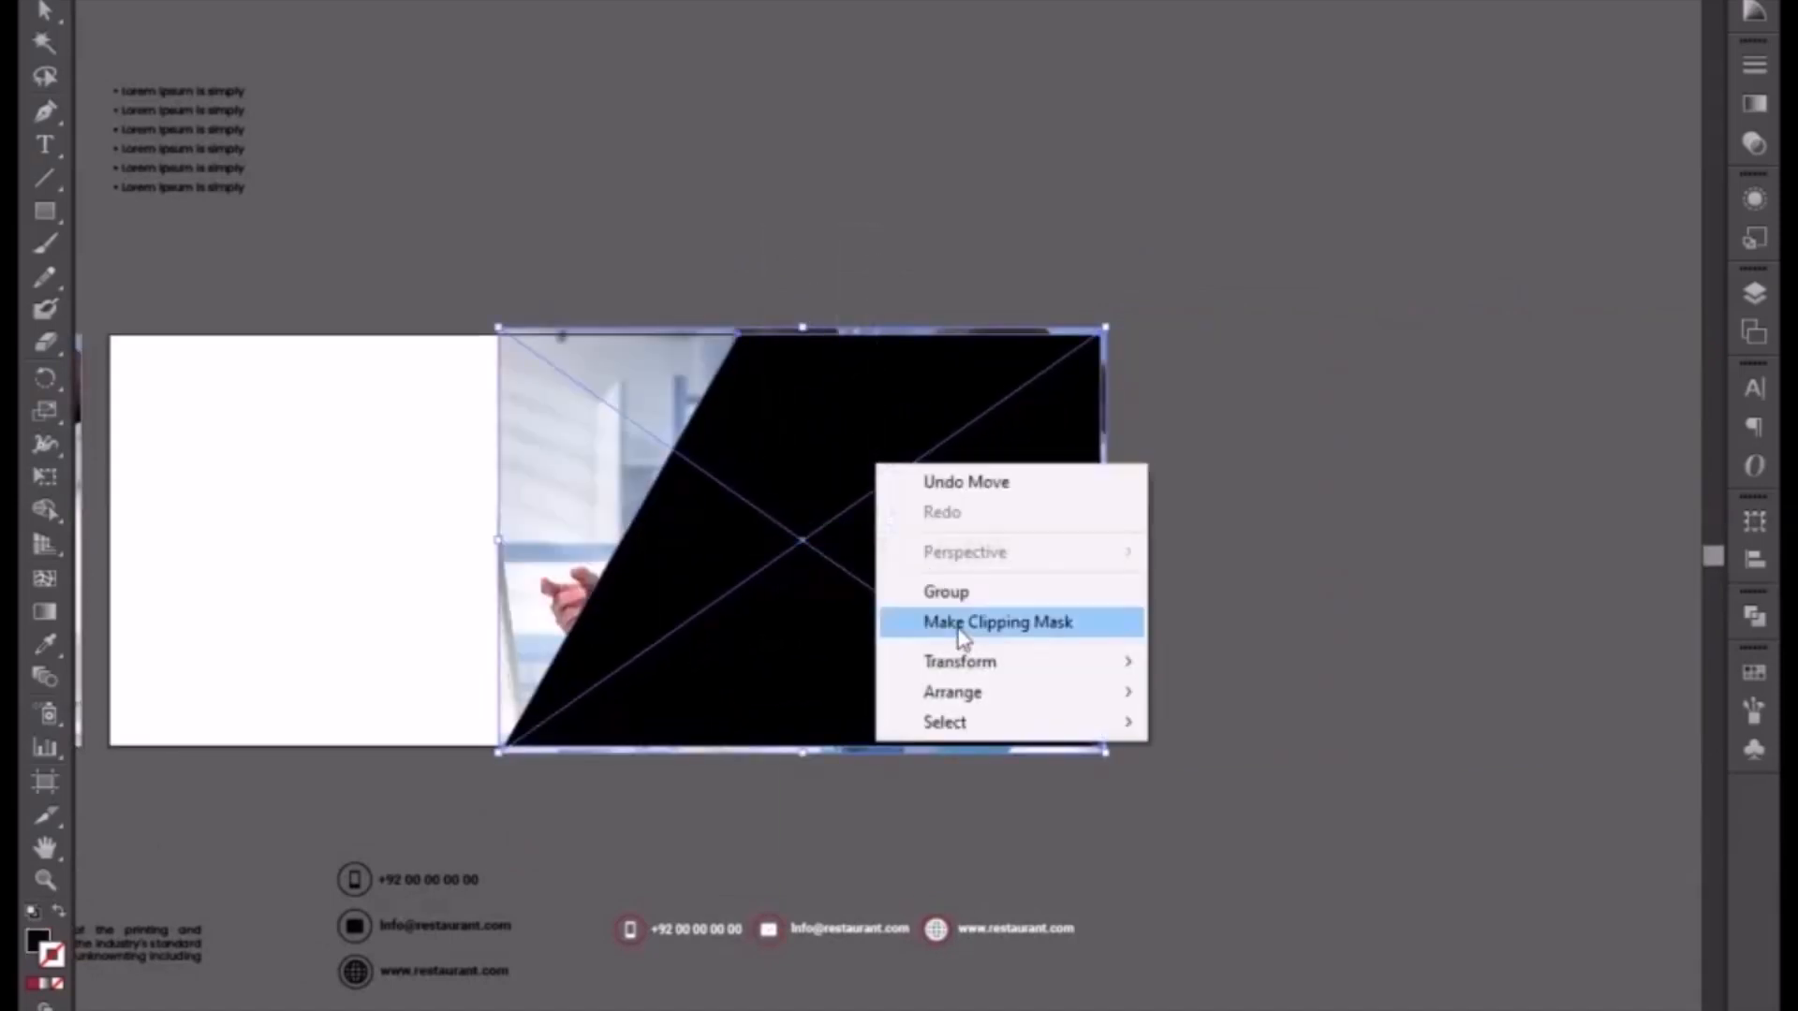
click(958, 626)
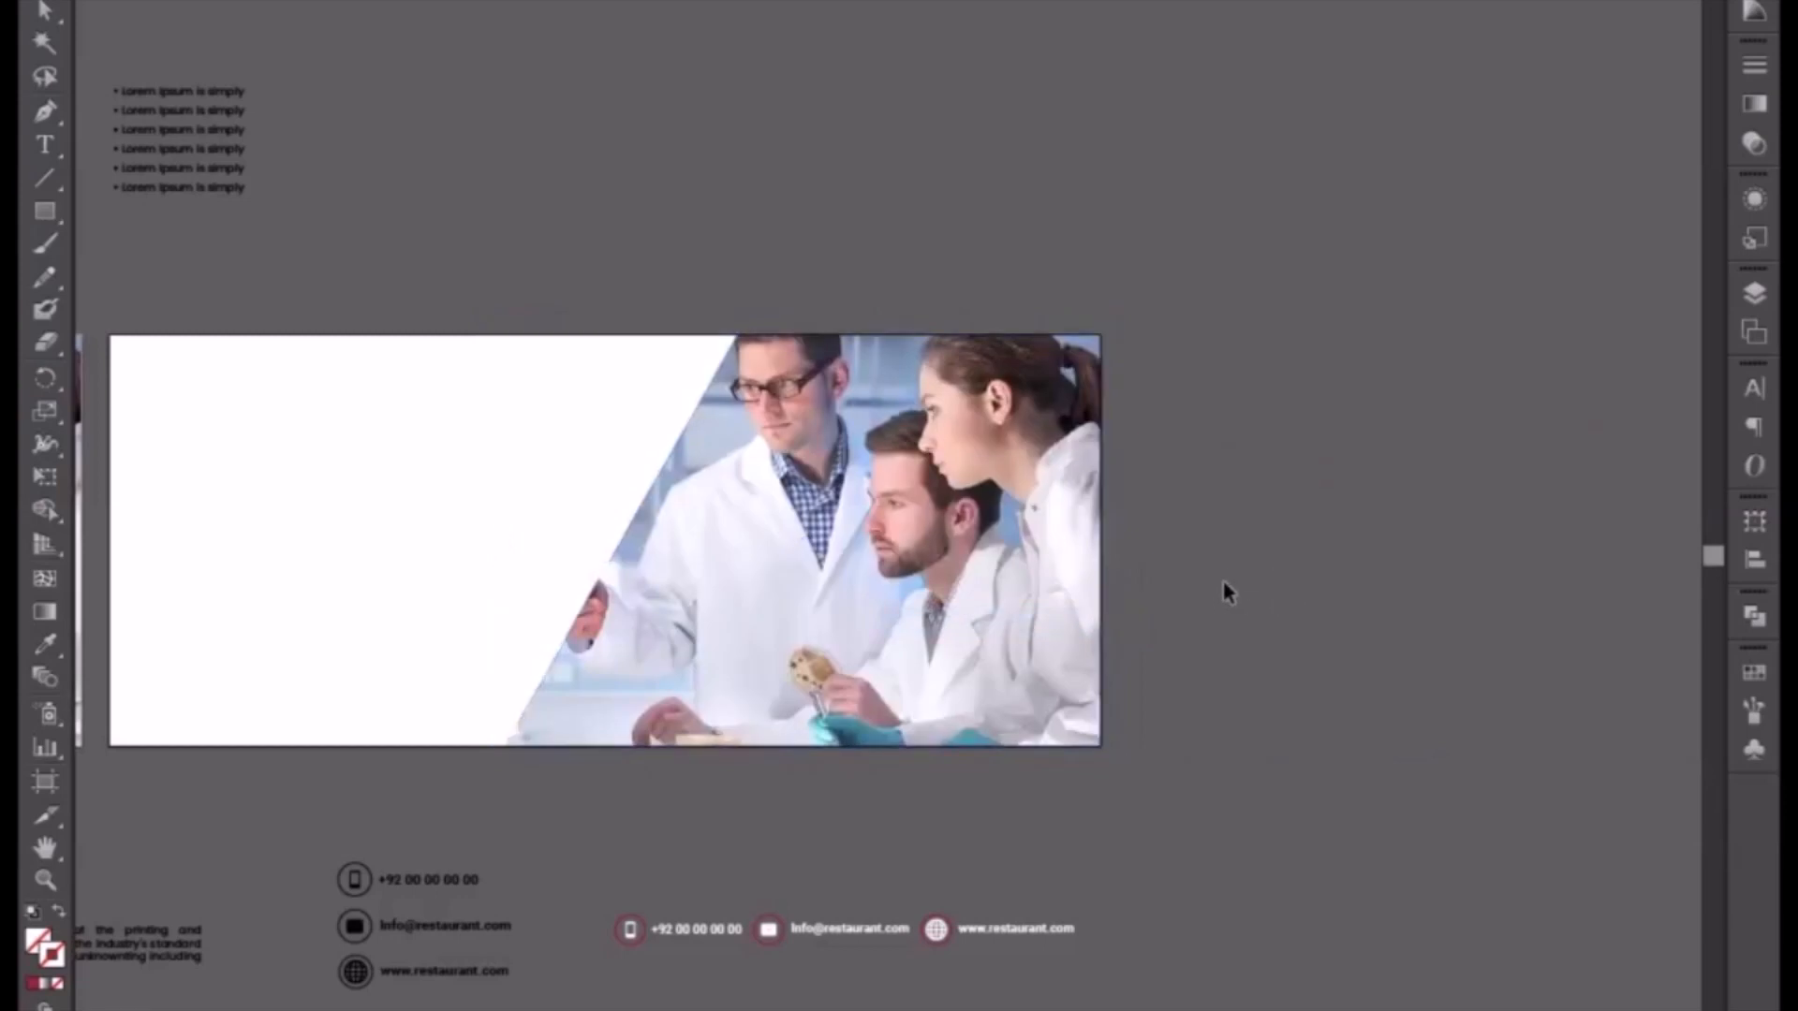
- Draw a straight diagonal Pen tool line across the photo, nudging its lower end until it runs parallel to the photo's slanted edge
click(44, 111)
click(862, 334)
click(613, 746)
key(Right)
key(Right)
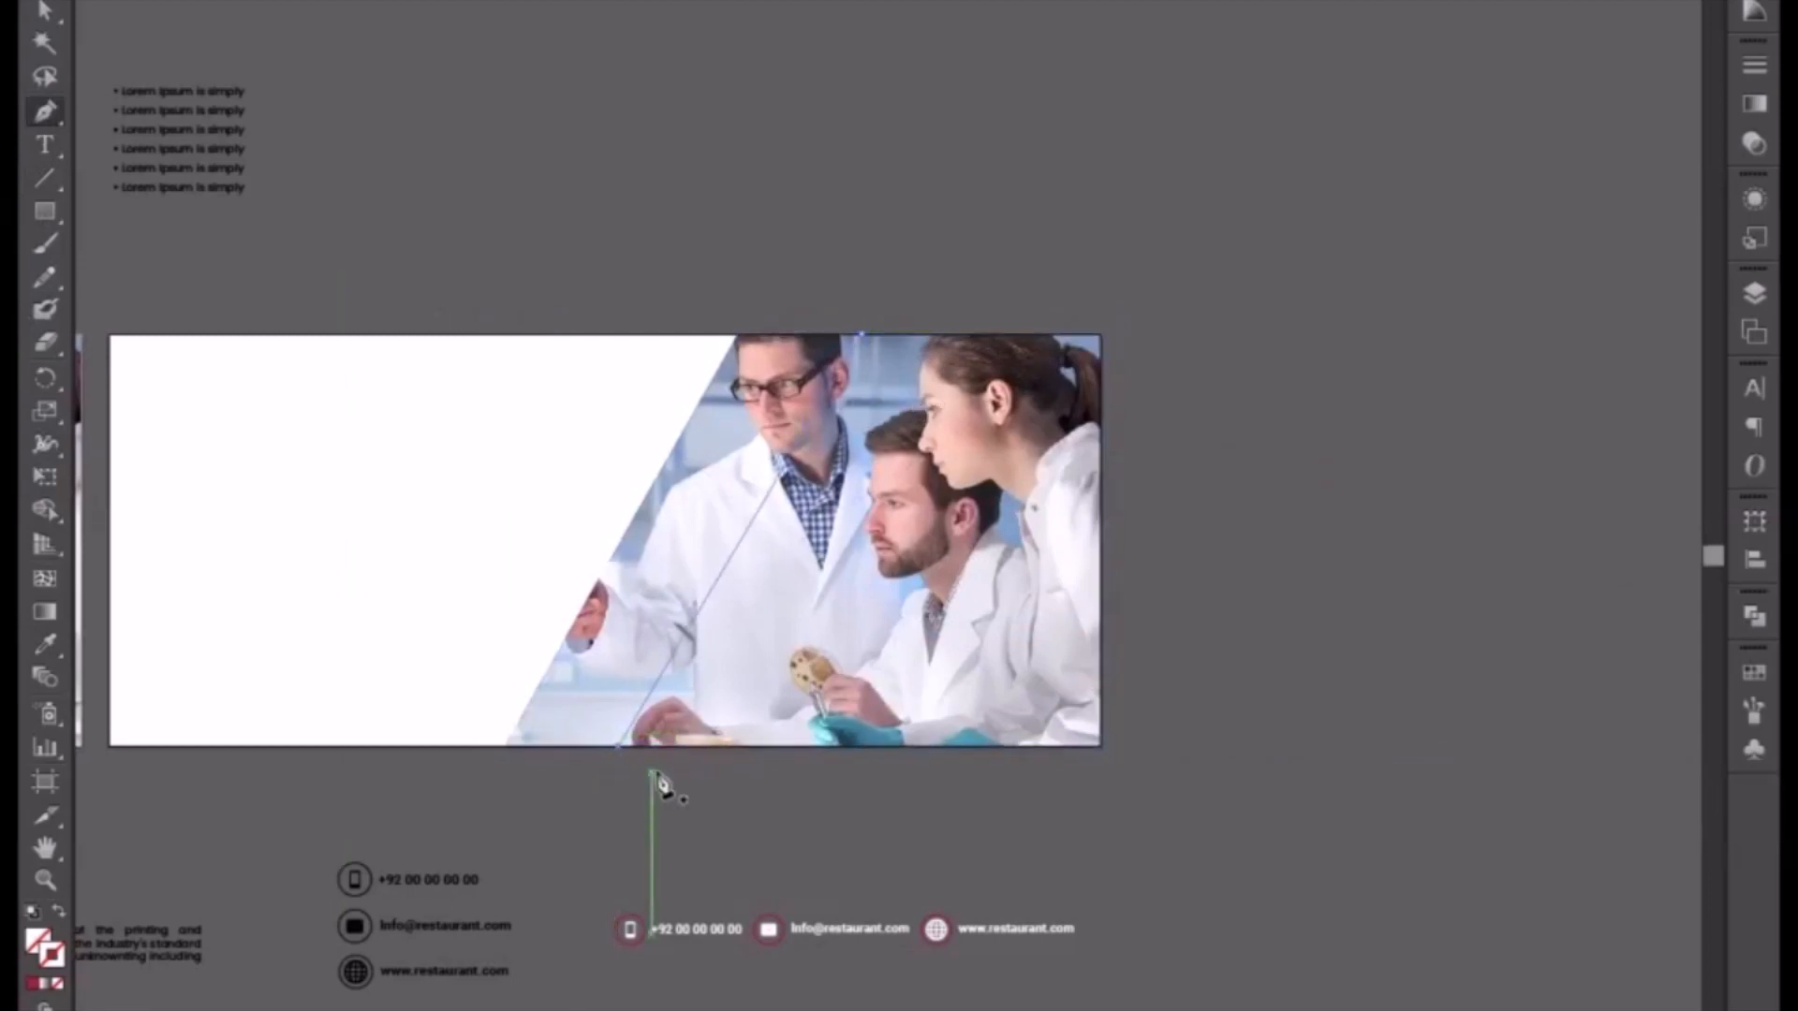
key(Right)
key(Right)
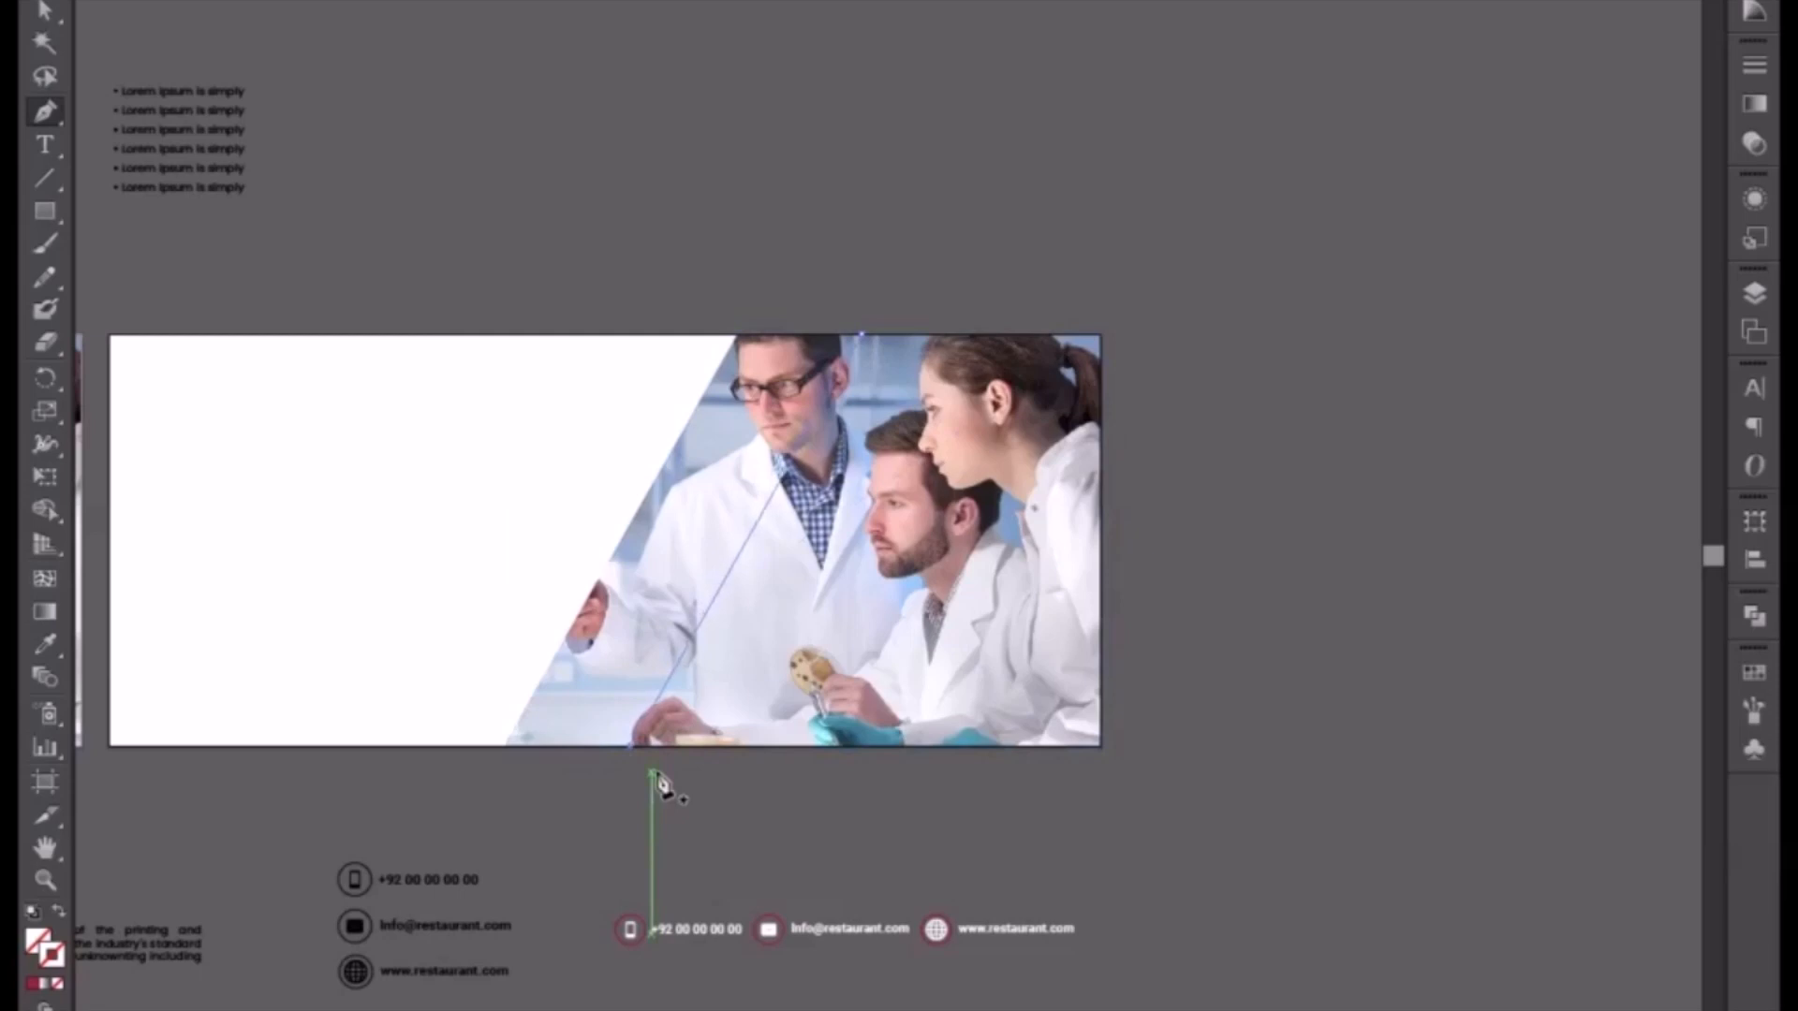
- Give the diagonal line a white stroke without fill and set its weight to 9 pt
click(45, 644)
click(271, 596)
click(58, 911)
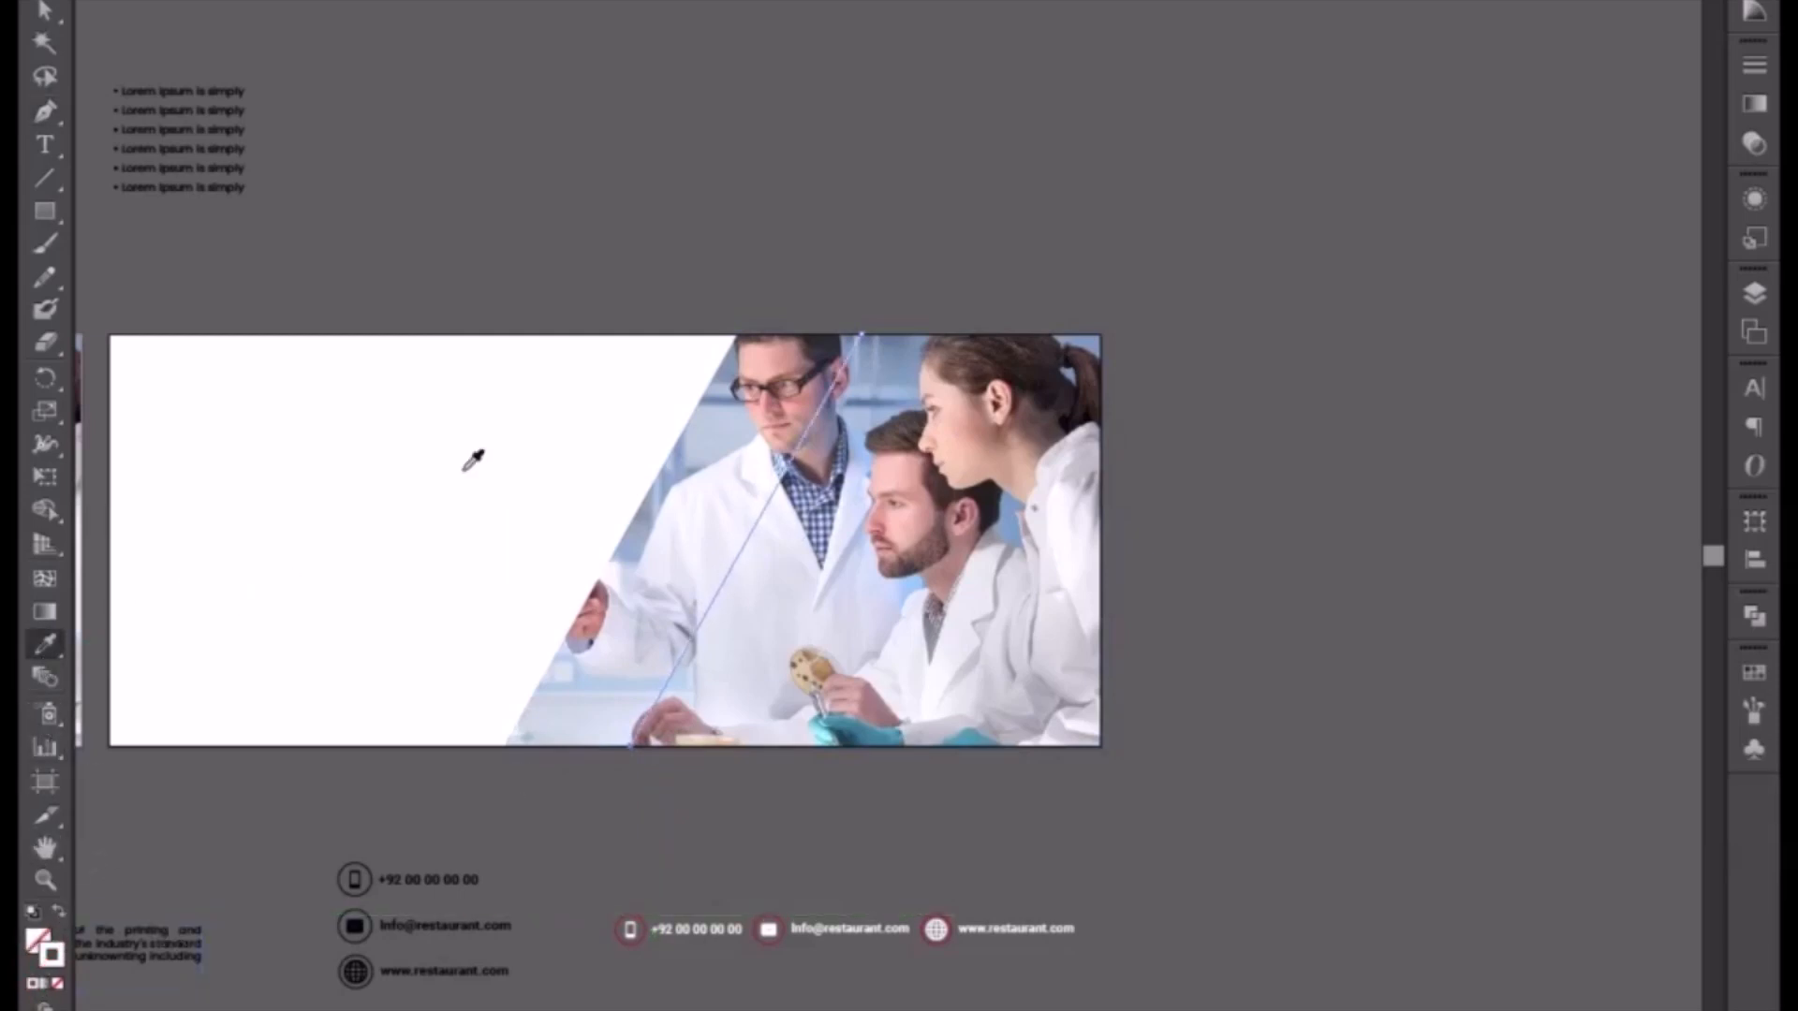
click(1754, 65)
click(1545, 82)
key(Up)
key(Up)
key(Up)
key(Up)
key(Up)
key(Up)
key(Up)
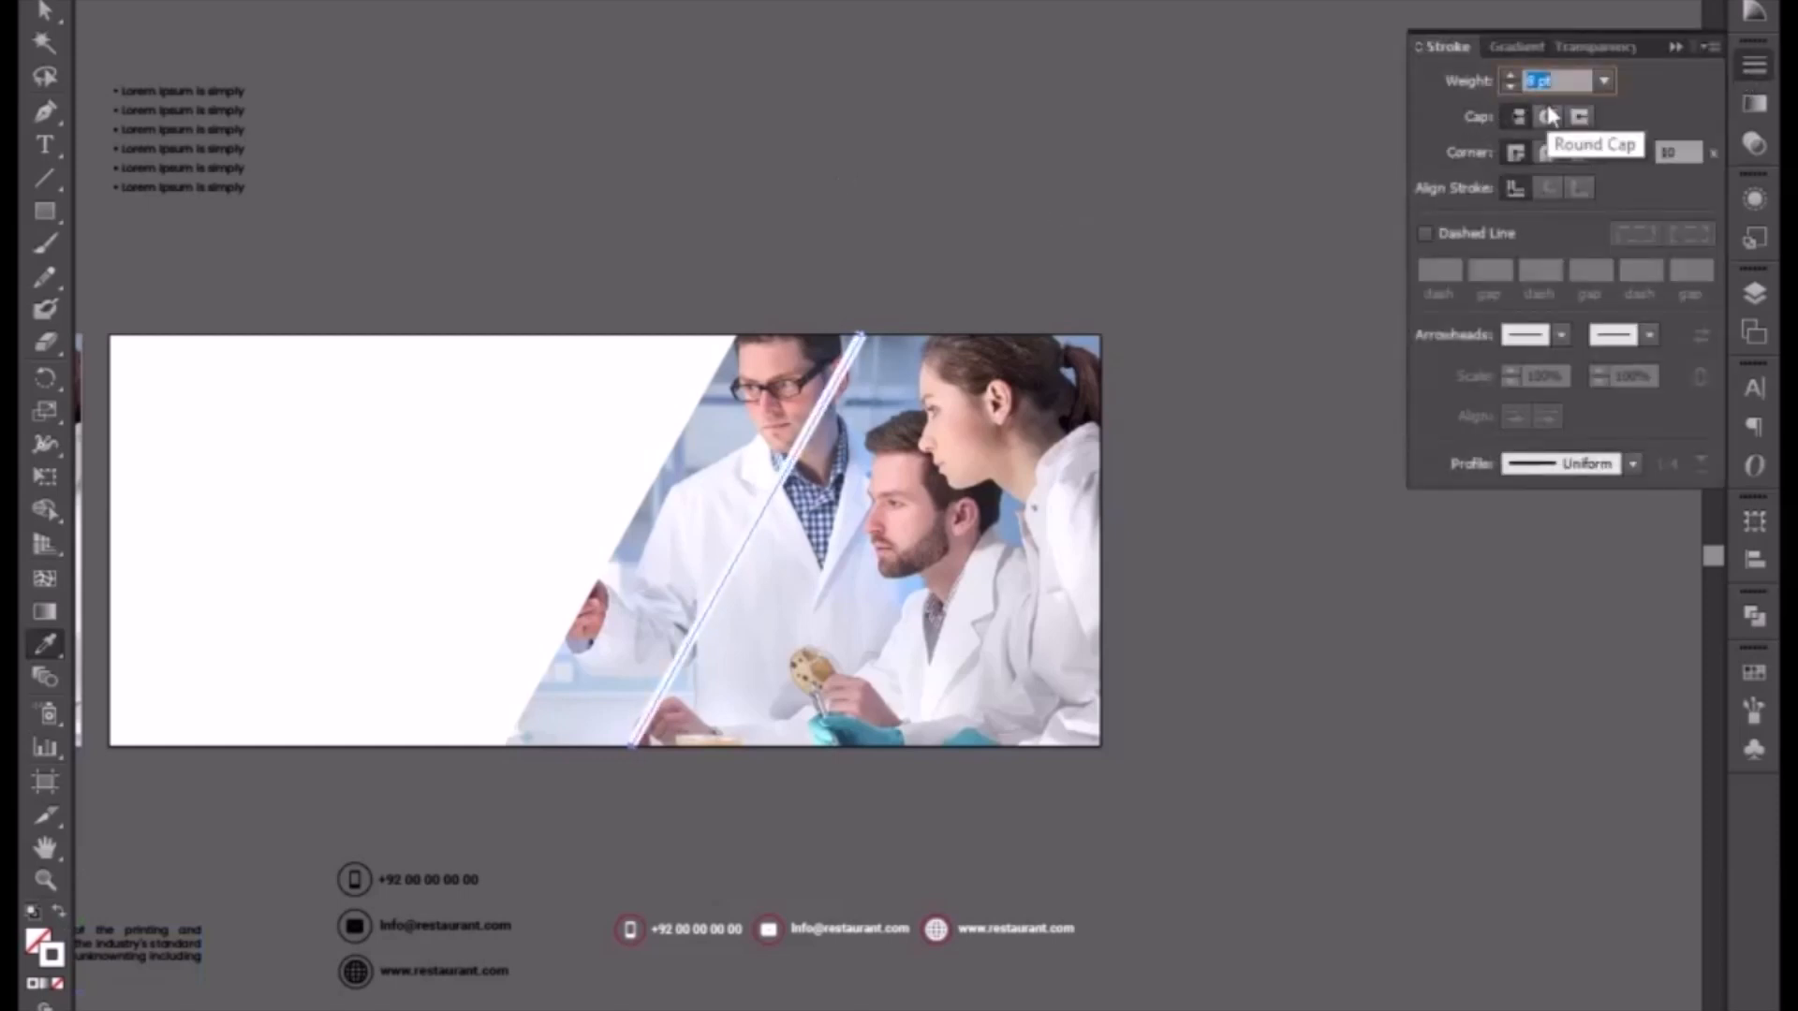
key(Up)
- Extend both ends of the white diagonal line slightly beyond the artboard's upper and lower edges
click(44, 11)
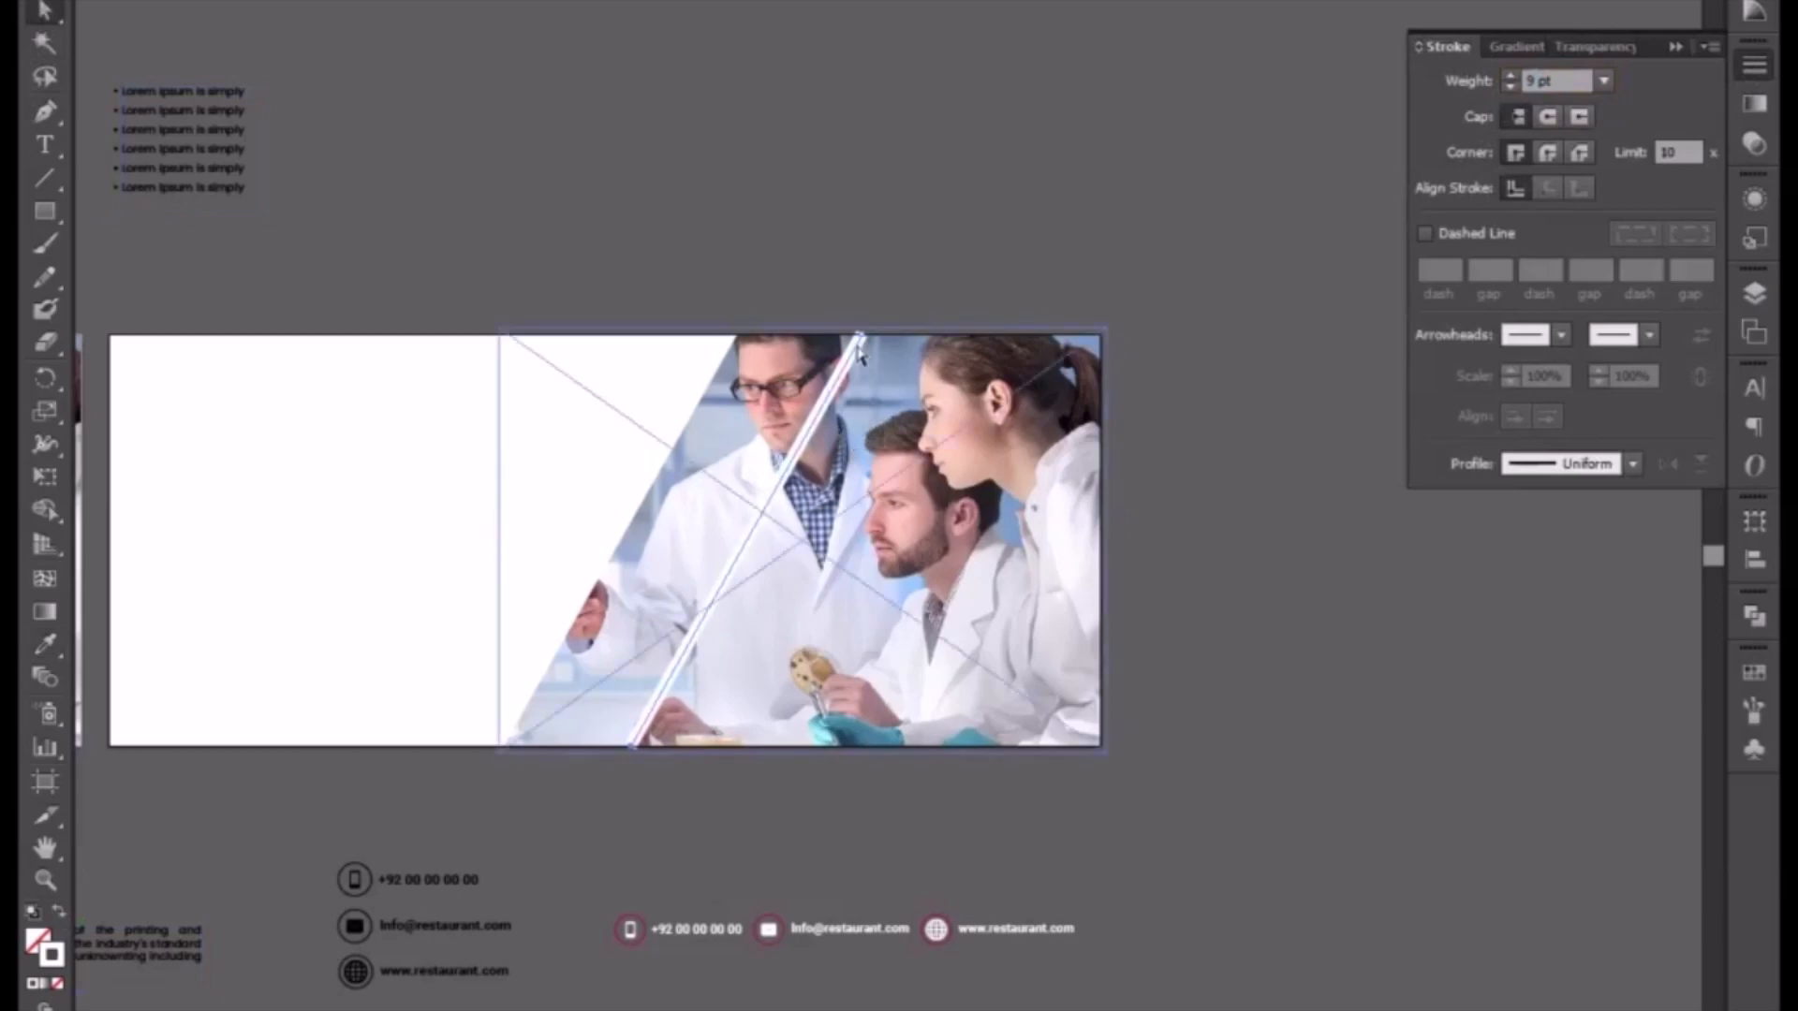
drag(863, 339, 873, 314)
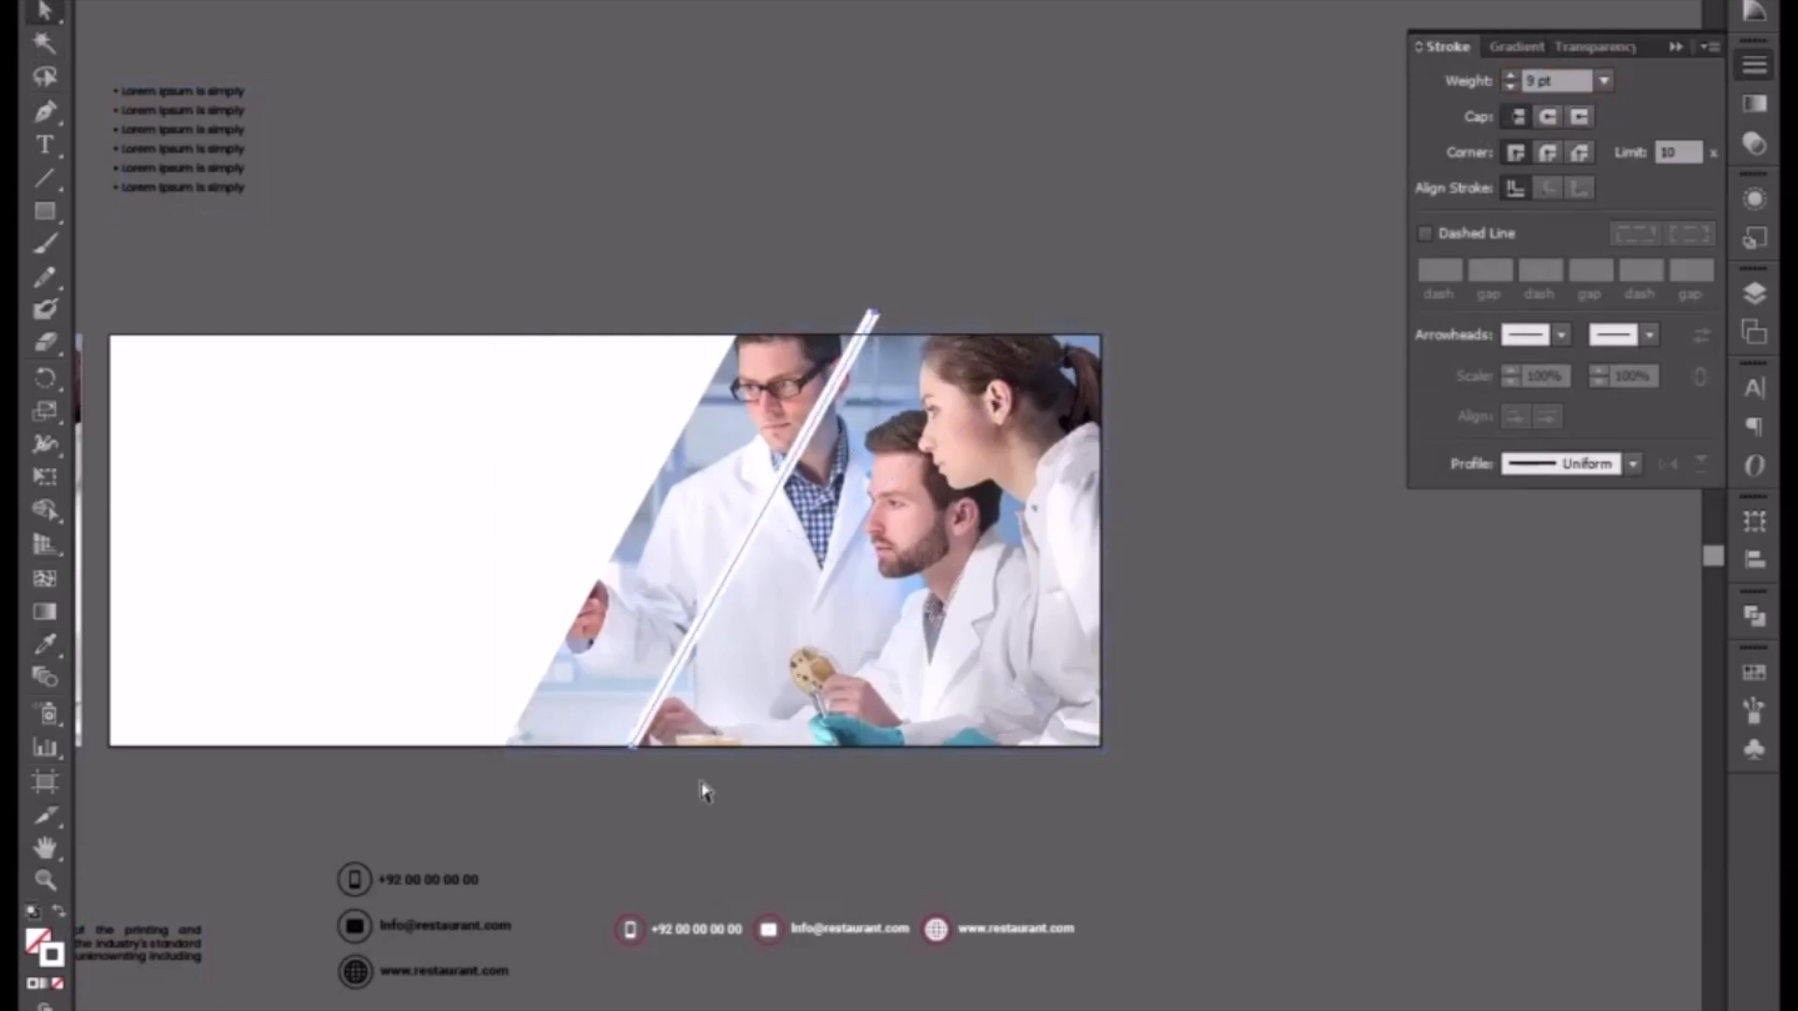
drag(628, 747, 615, 772)
click(725, 824)
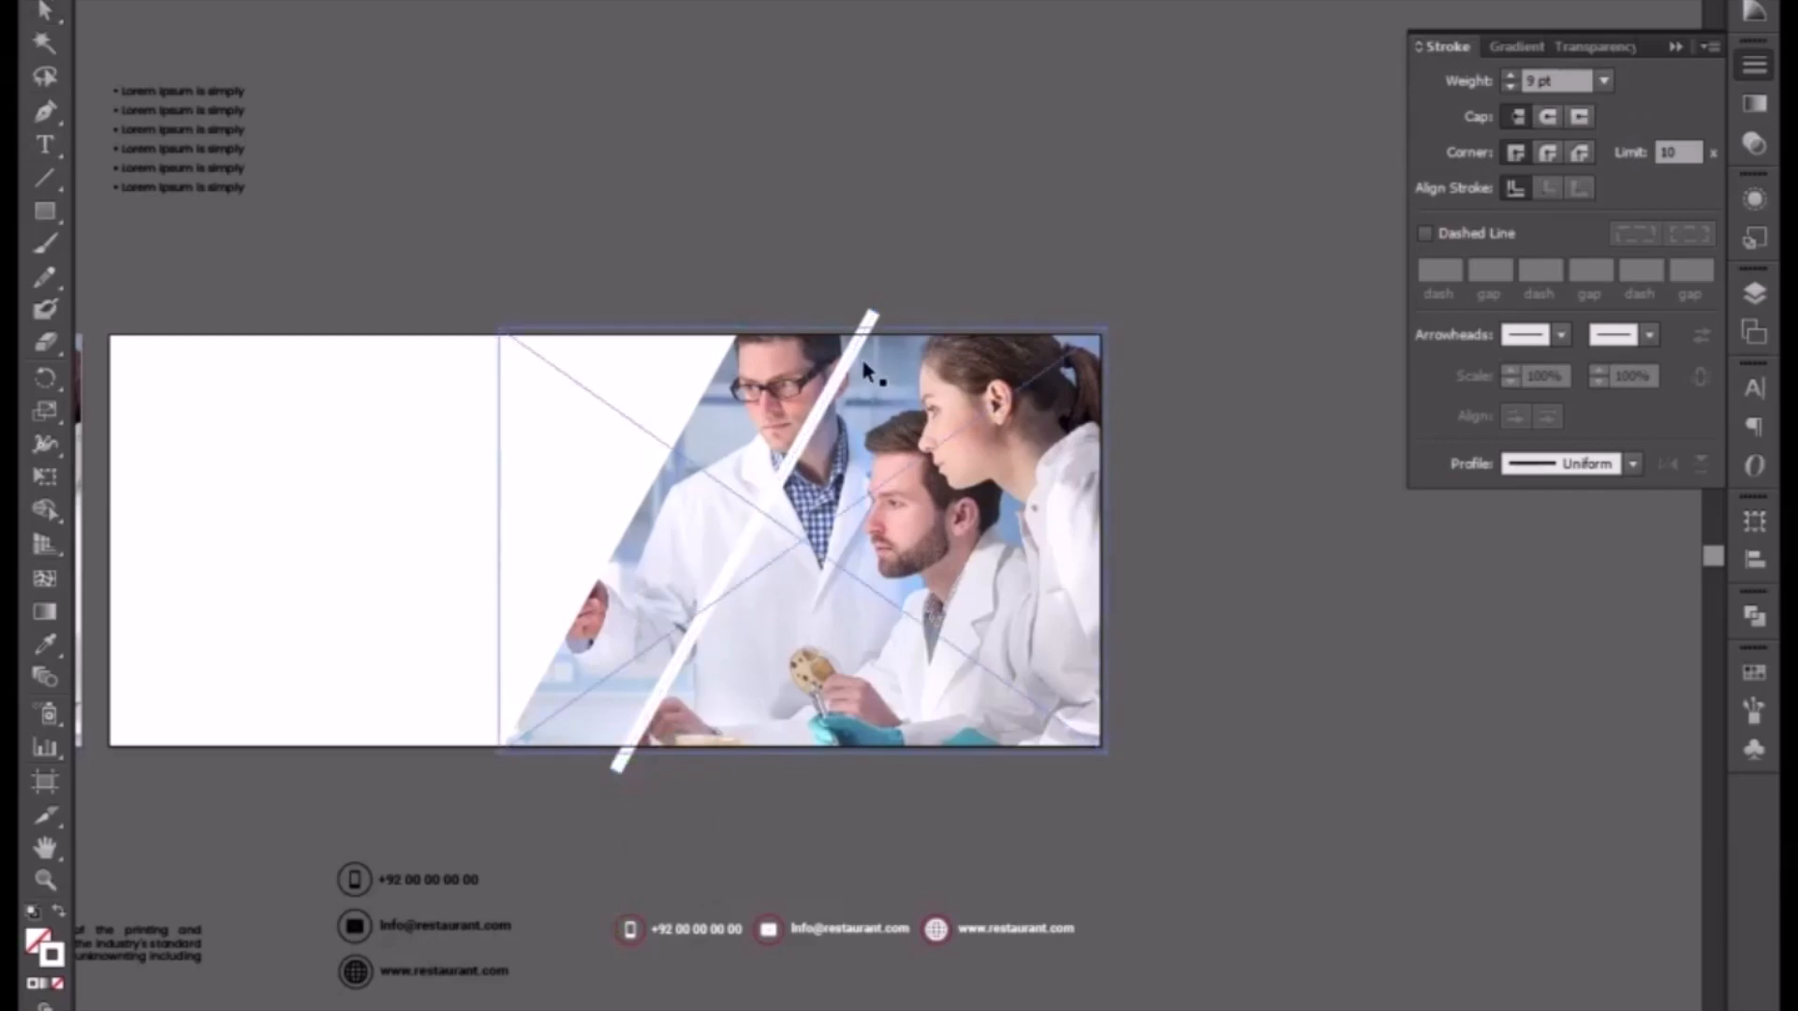
- Duplicate the white diagonal line horizontally to the right, across the woman's face in the photo
click(843, 382)
drag(844, 382, 1007, 386)
click(1128, 253)
- Nudge the original white line slightly right, and place a copy of it along the photo's slanted left edge
drag(820, 270, 930, 324)
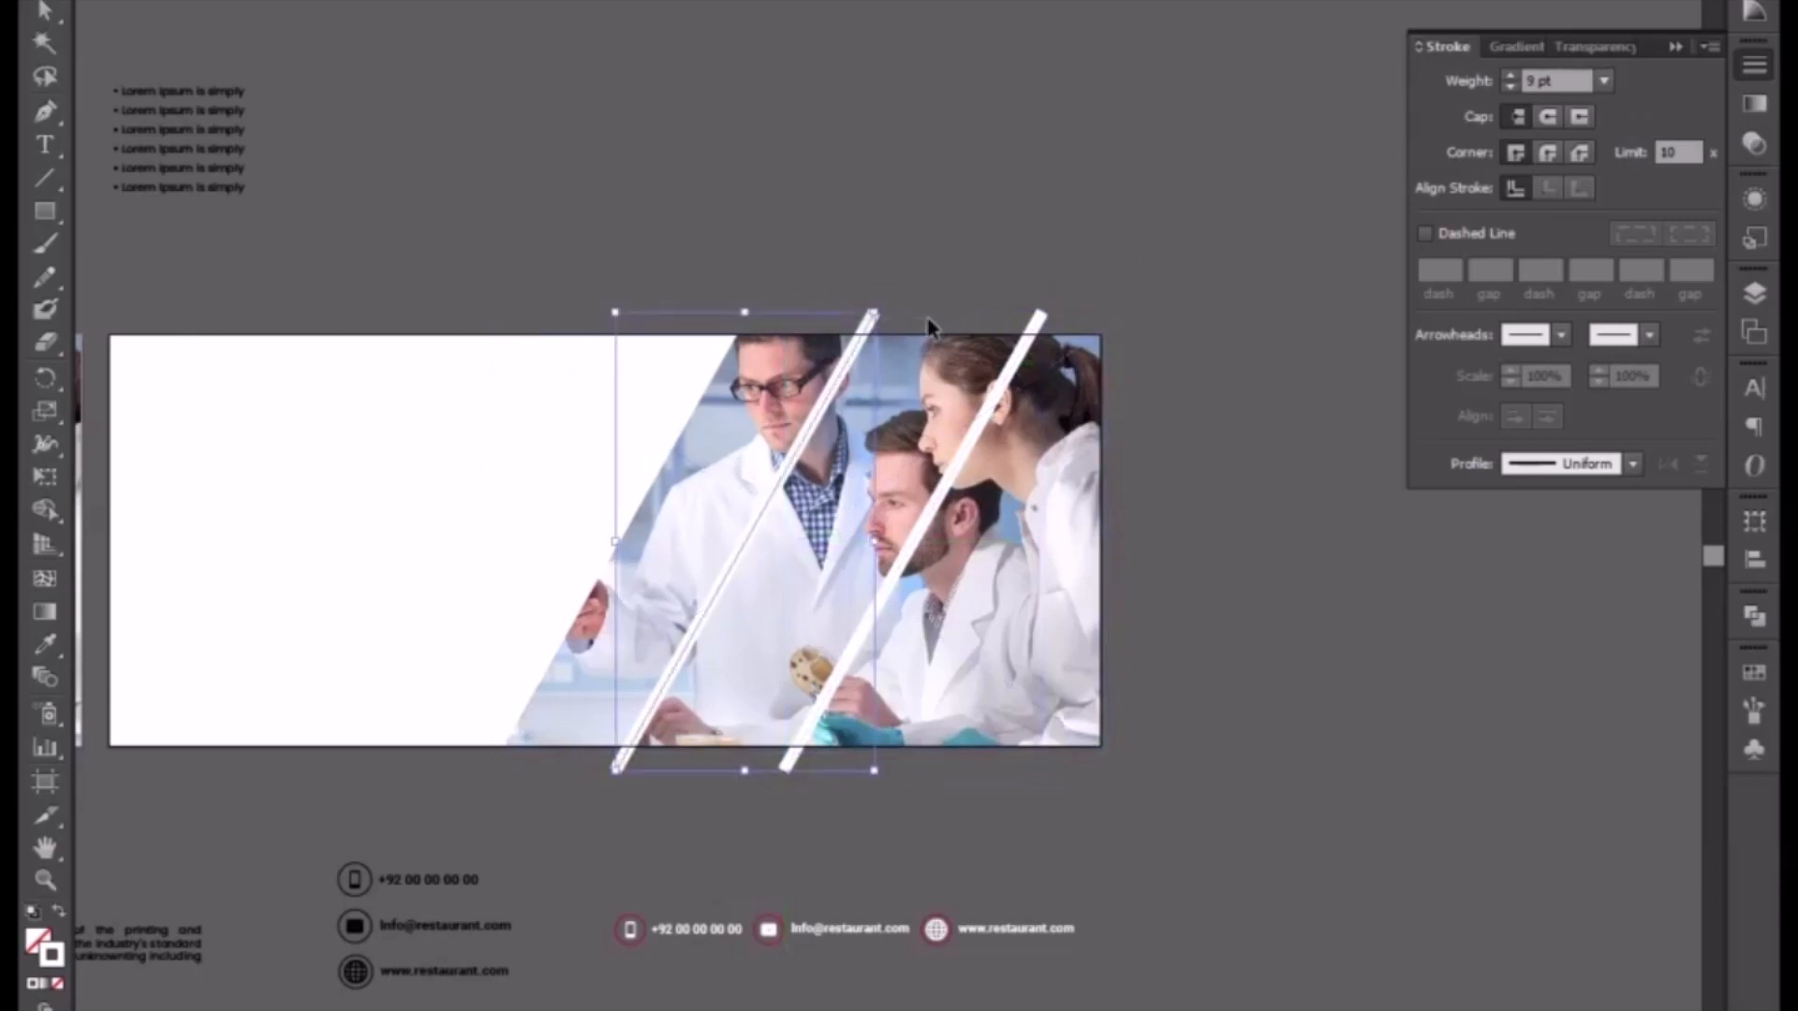
key(Right)
key(Right)
key(Right)
key(Right)
key(Right)
key(Right)
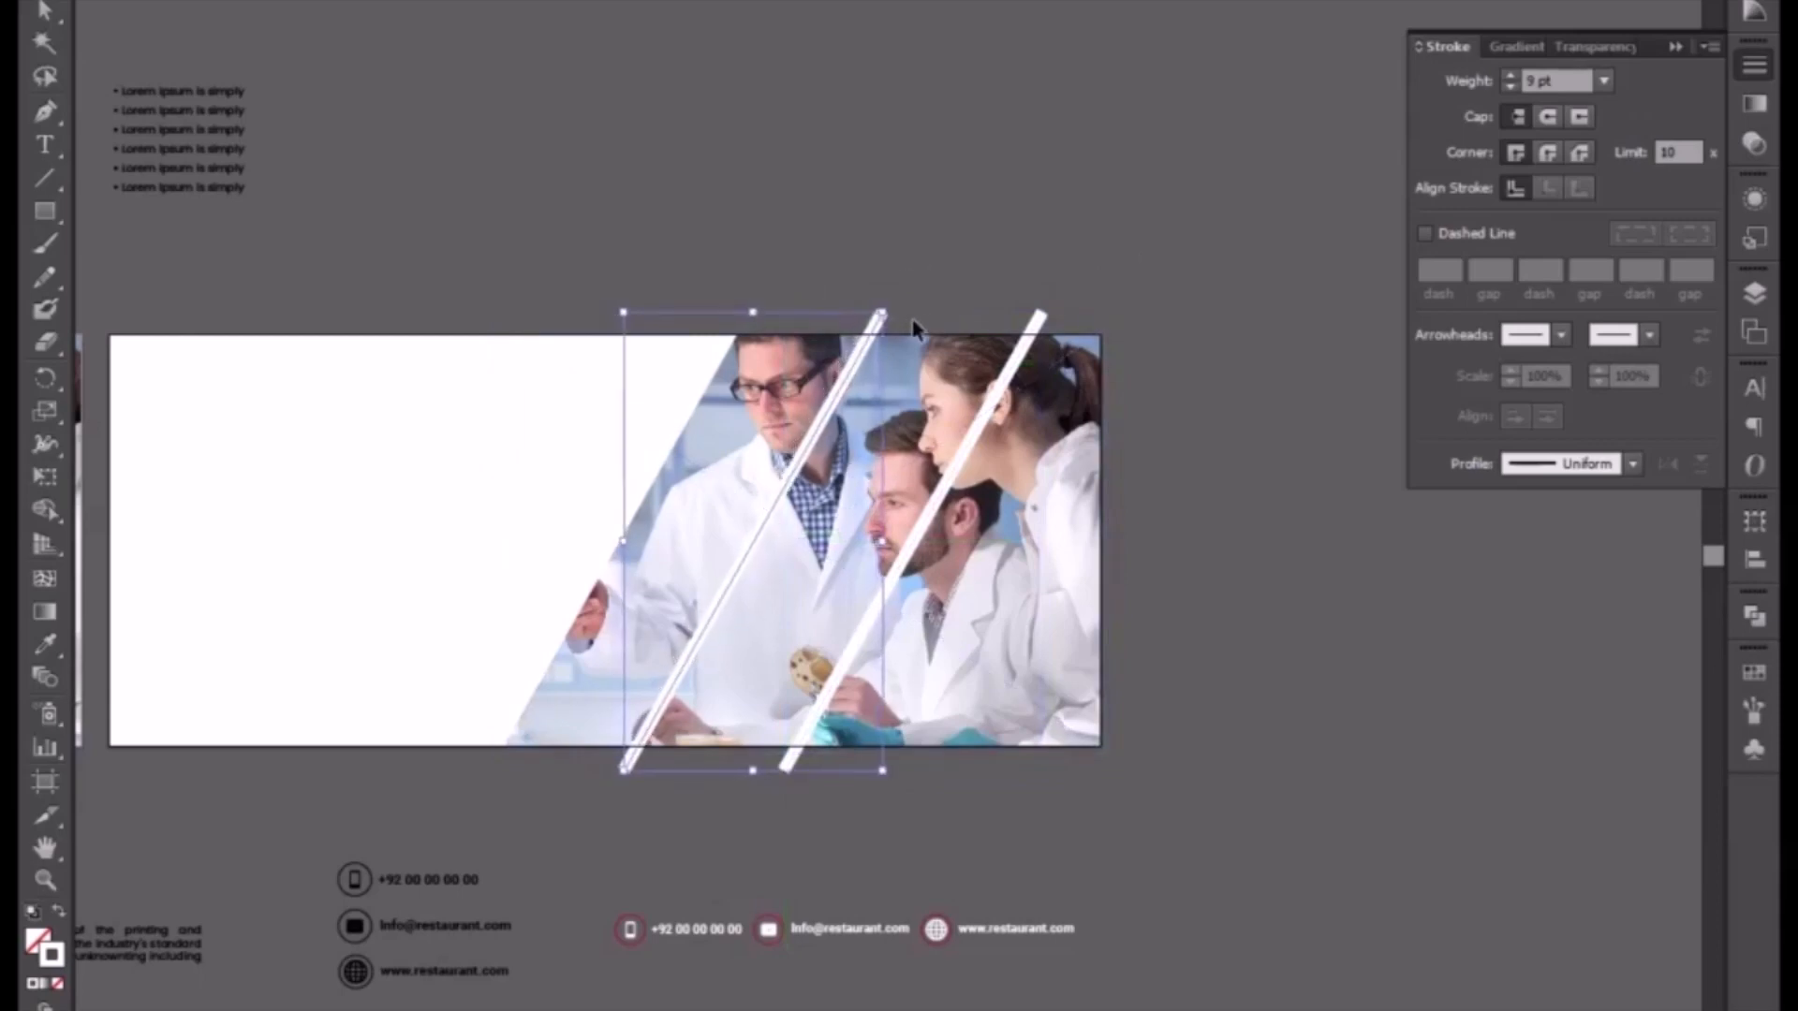
key(Right)
key(Right)
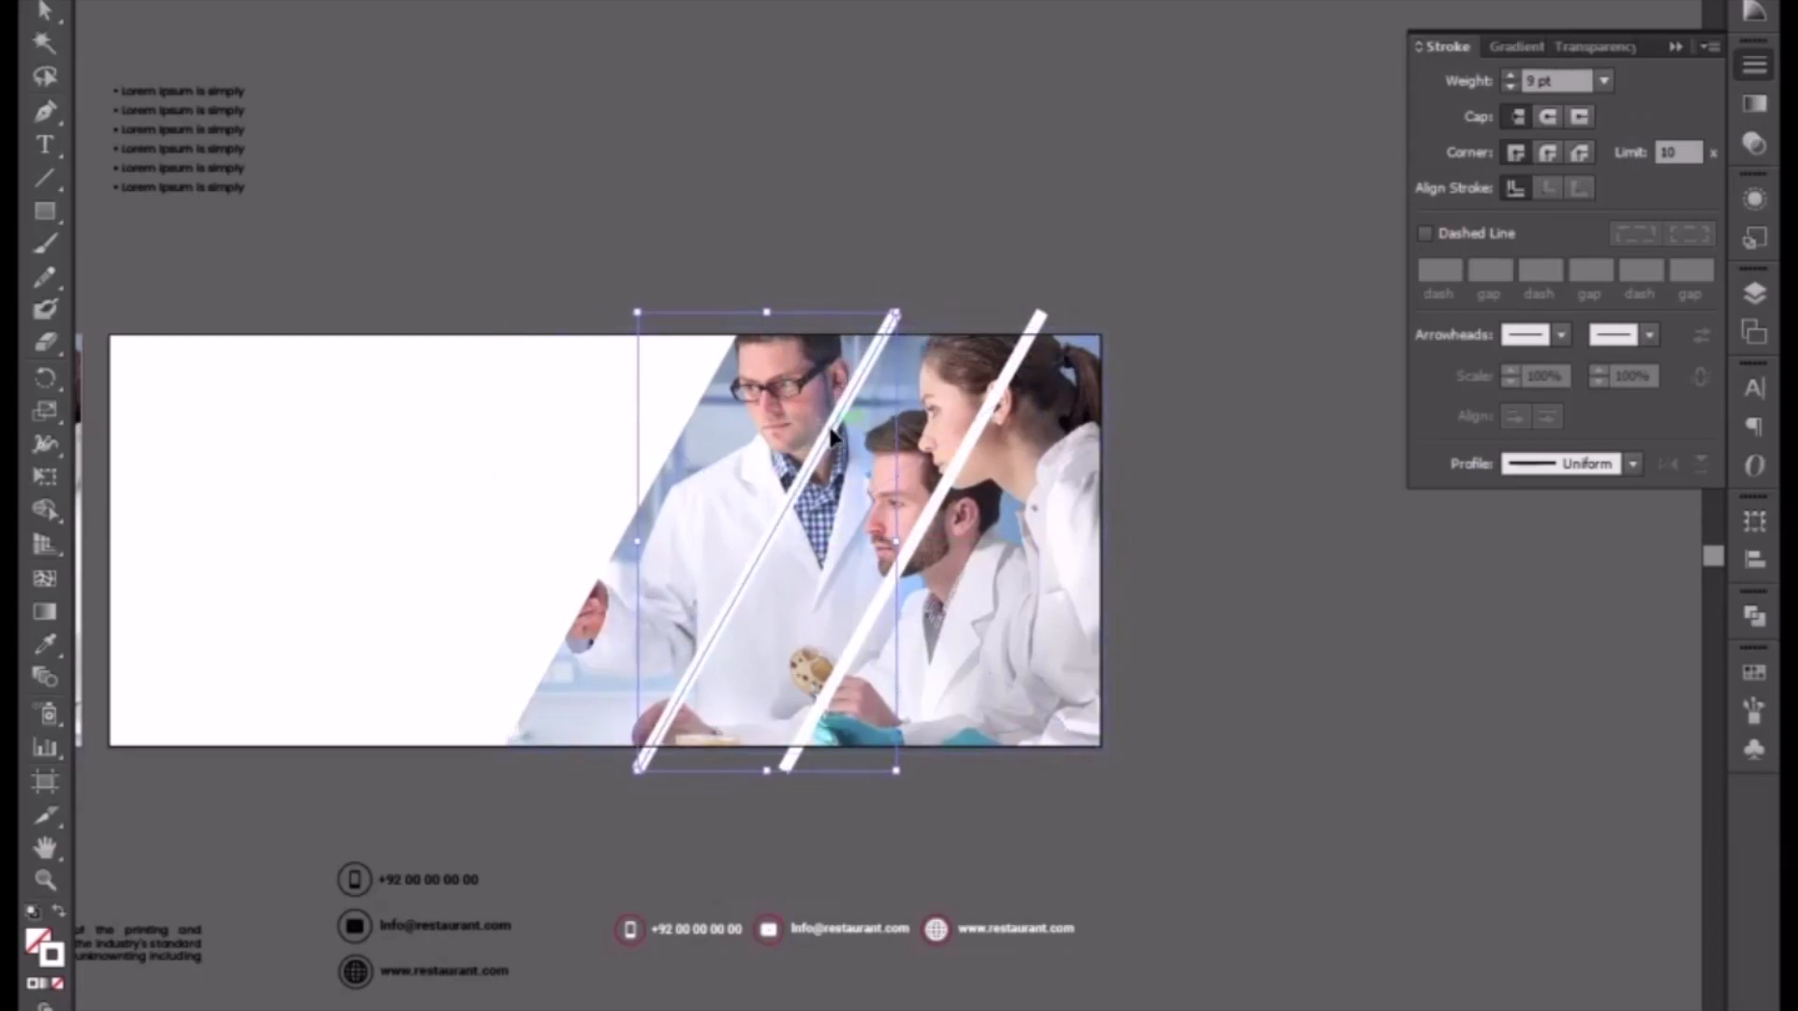
drag(831, 436, 679, 408)
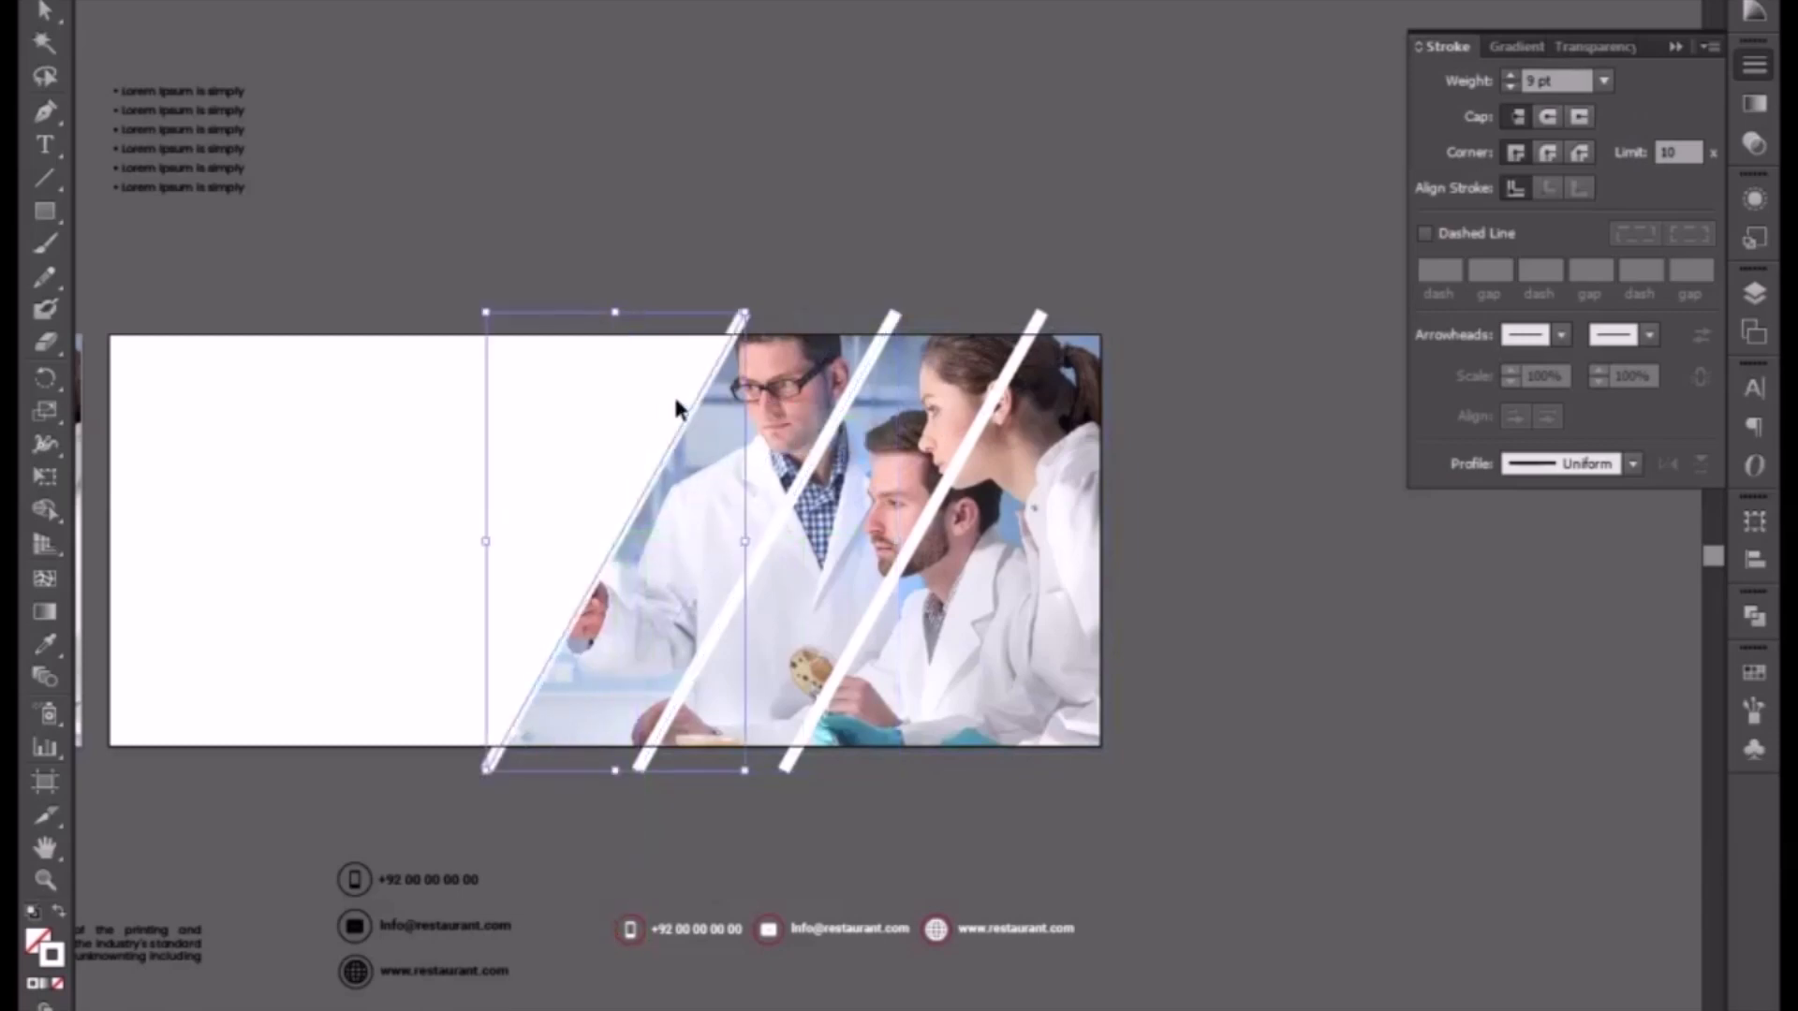
click(609, 267)
- Draw a horizontal bar from the artboard's left edge into the photo and fill it with the neighbouring banner's red
drag(609, 267, 846, 303)
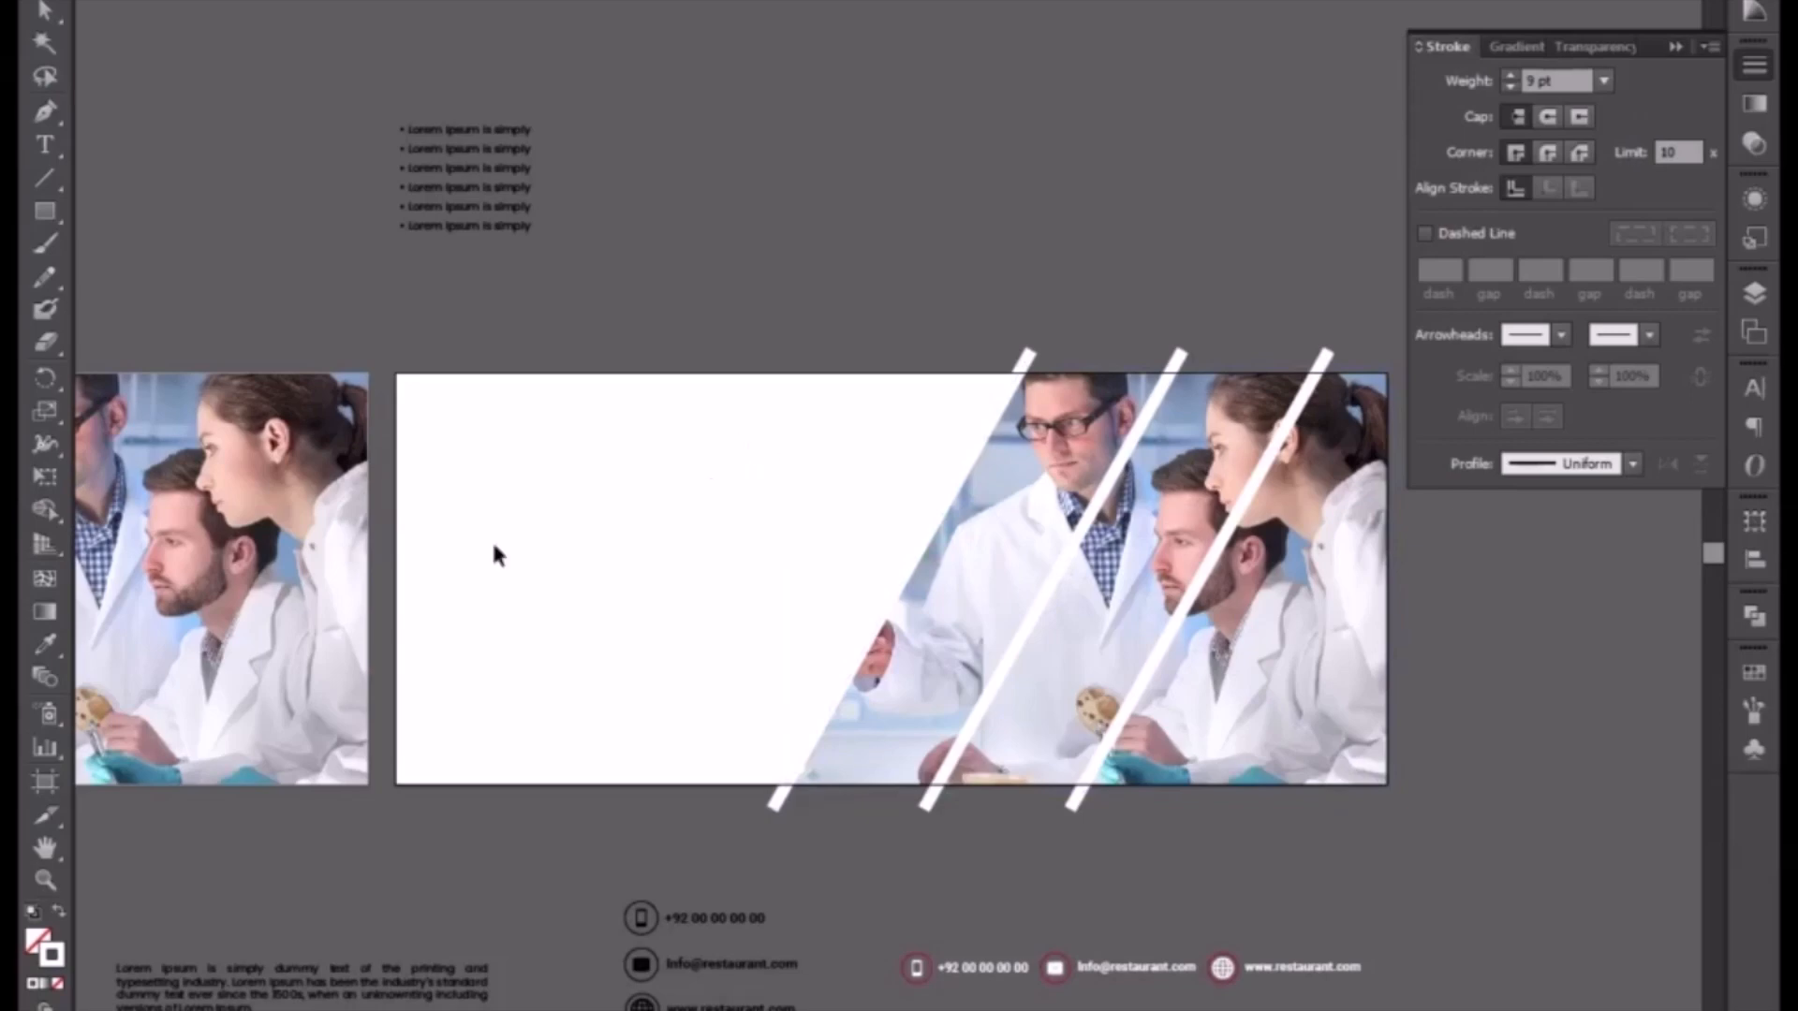
mouse_move(396, 543)
mouse_down()
mouse_move(550, 580)
mouse_move(948, 607)
mouse_up()
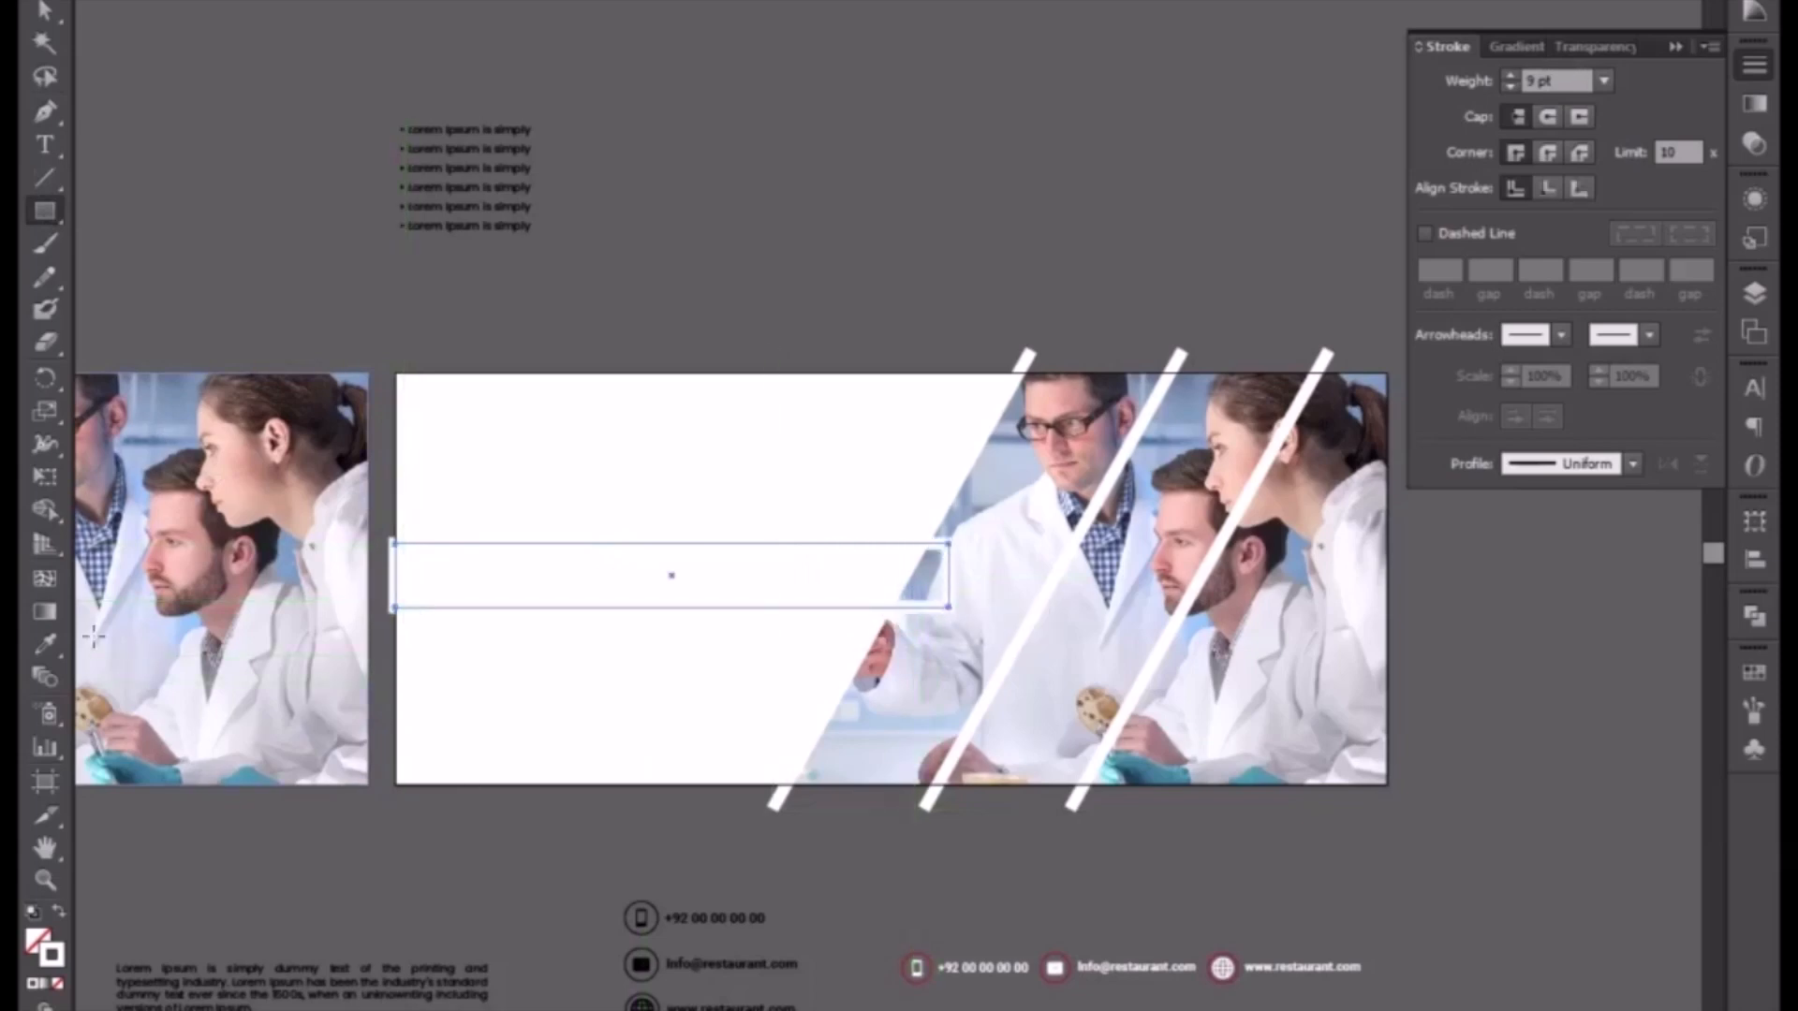
drag(332, 775, 837, 794)
click(124, 464)
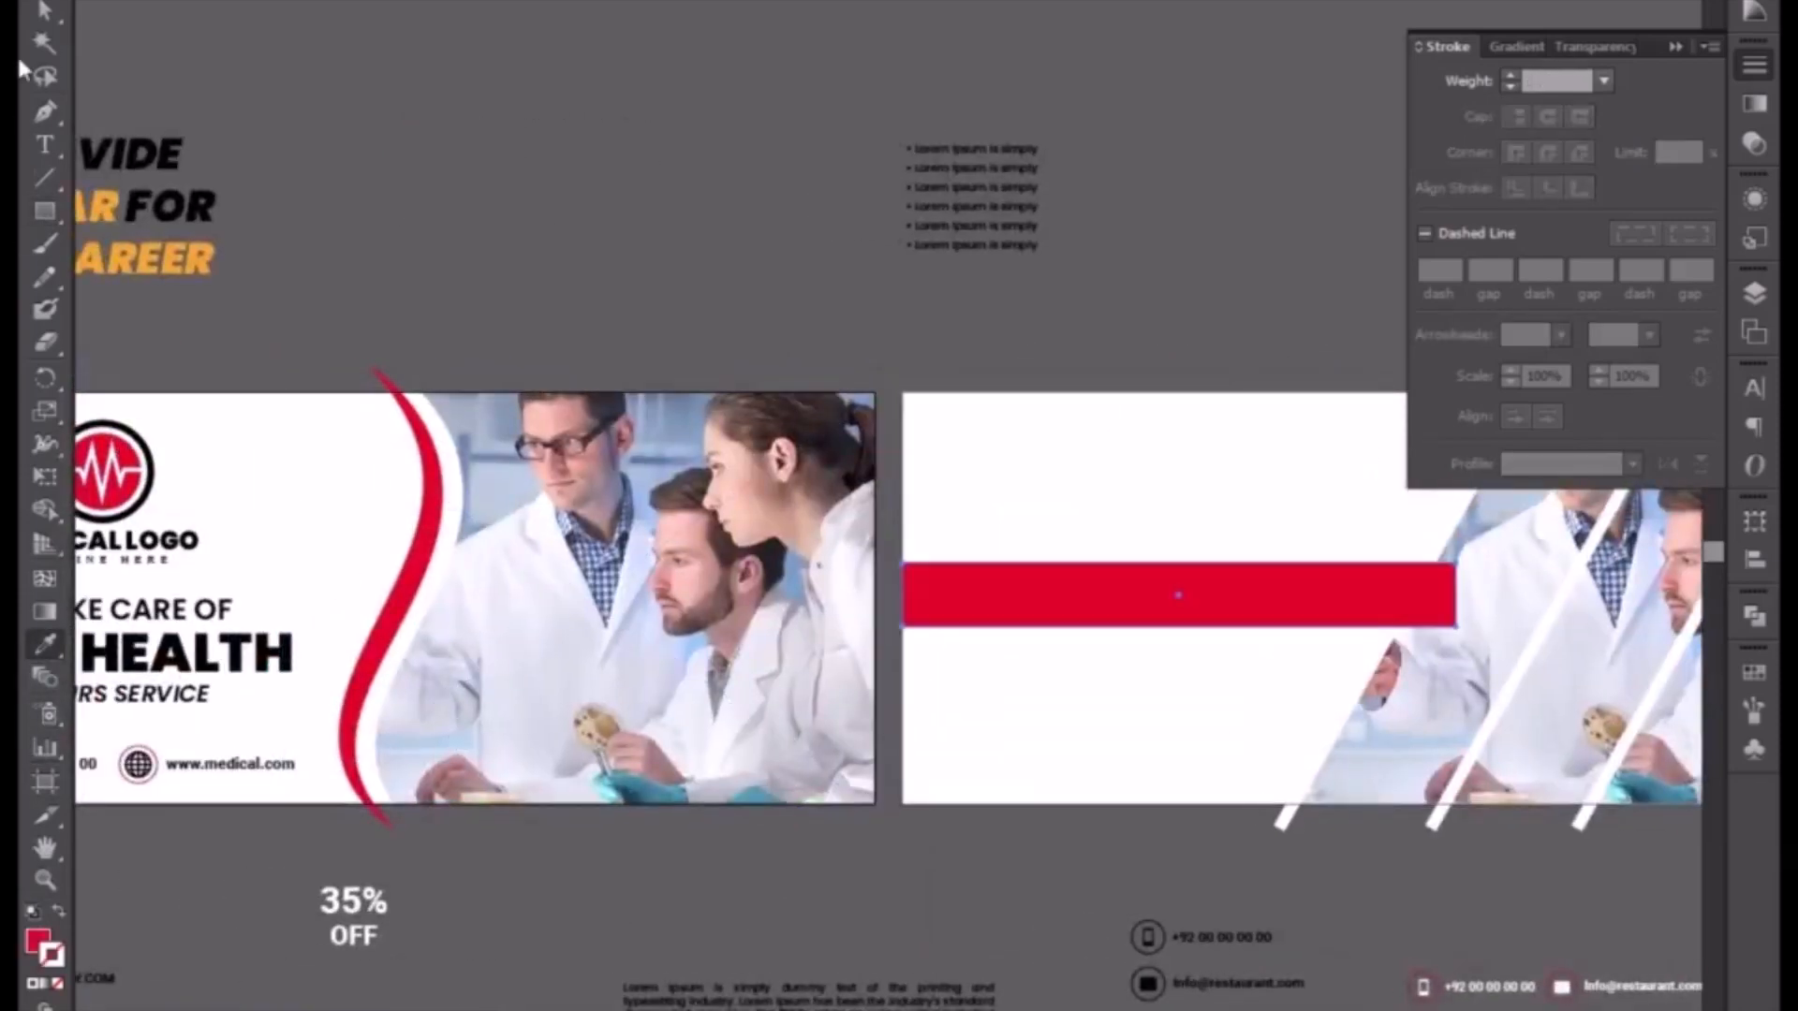
key(v)
- Send the red bar behind the photo and white lines, and extend its upper and lower edges to make it slightly taller
drag(1104, 409, 745, 406)
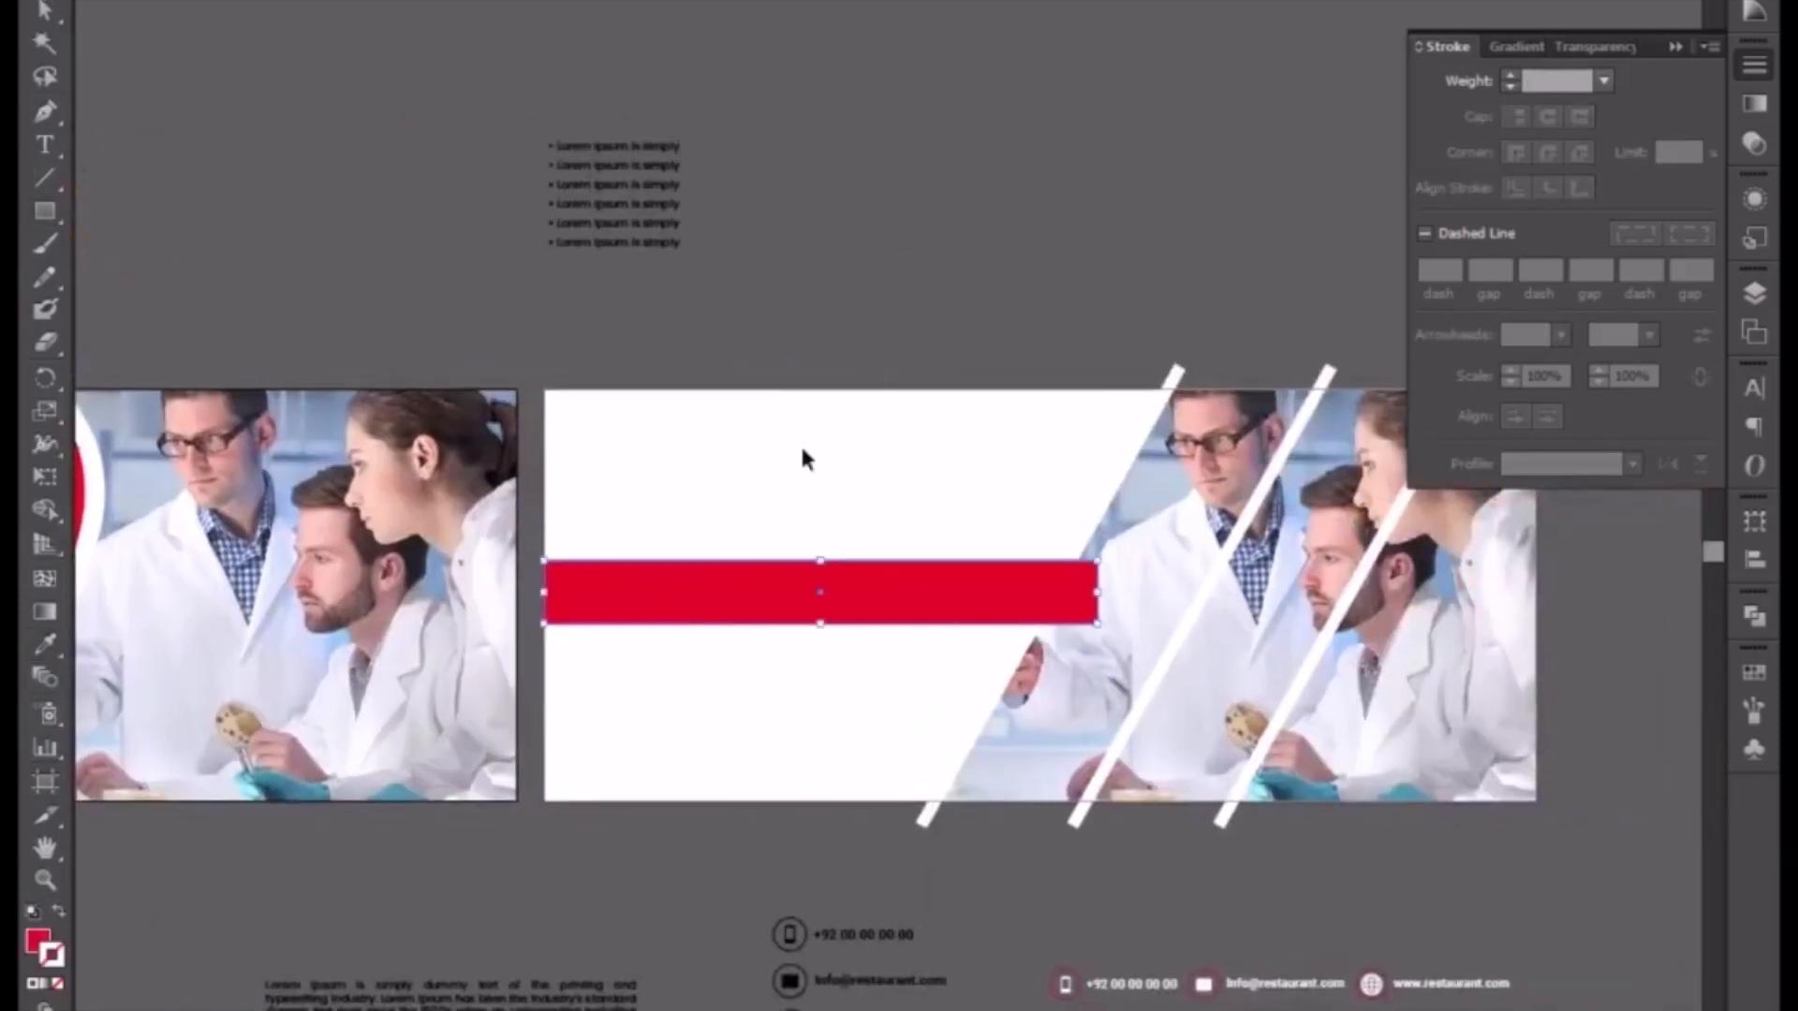
right_click(792, 595)
mouse_move(927, 990)
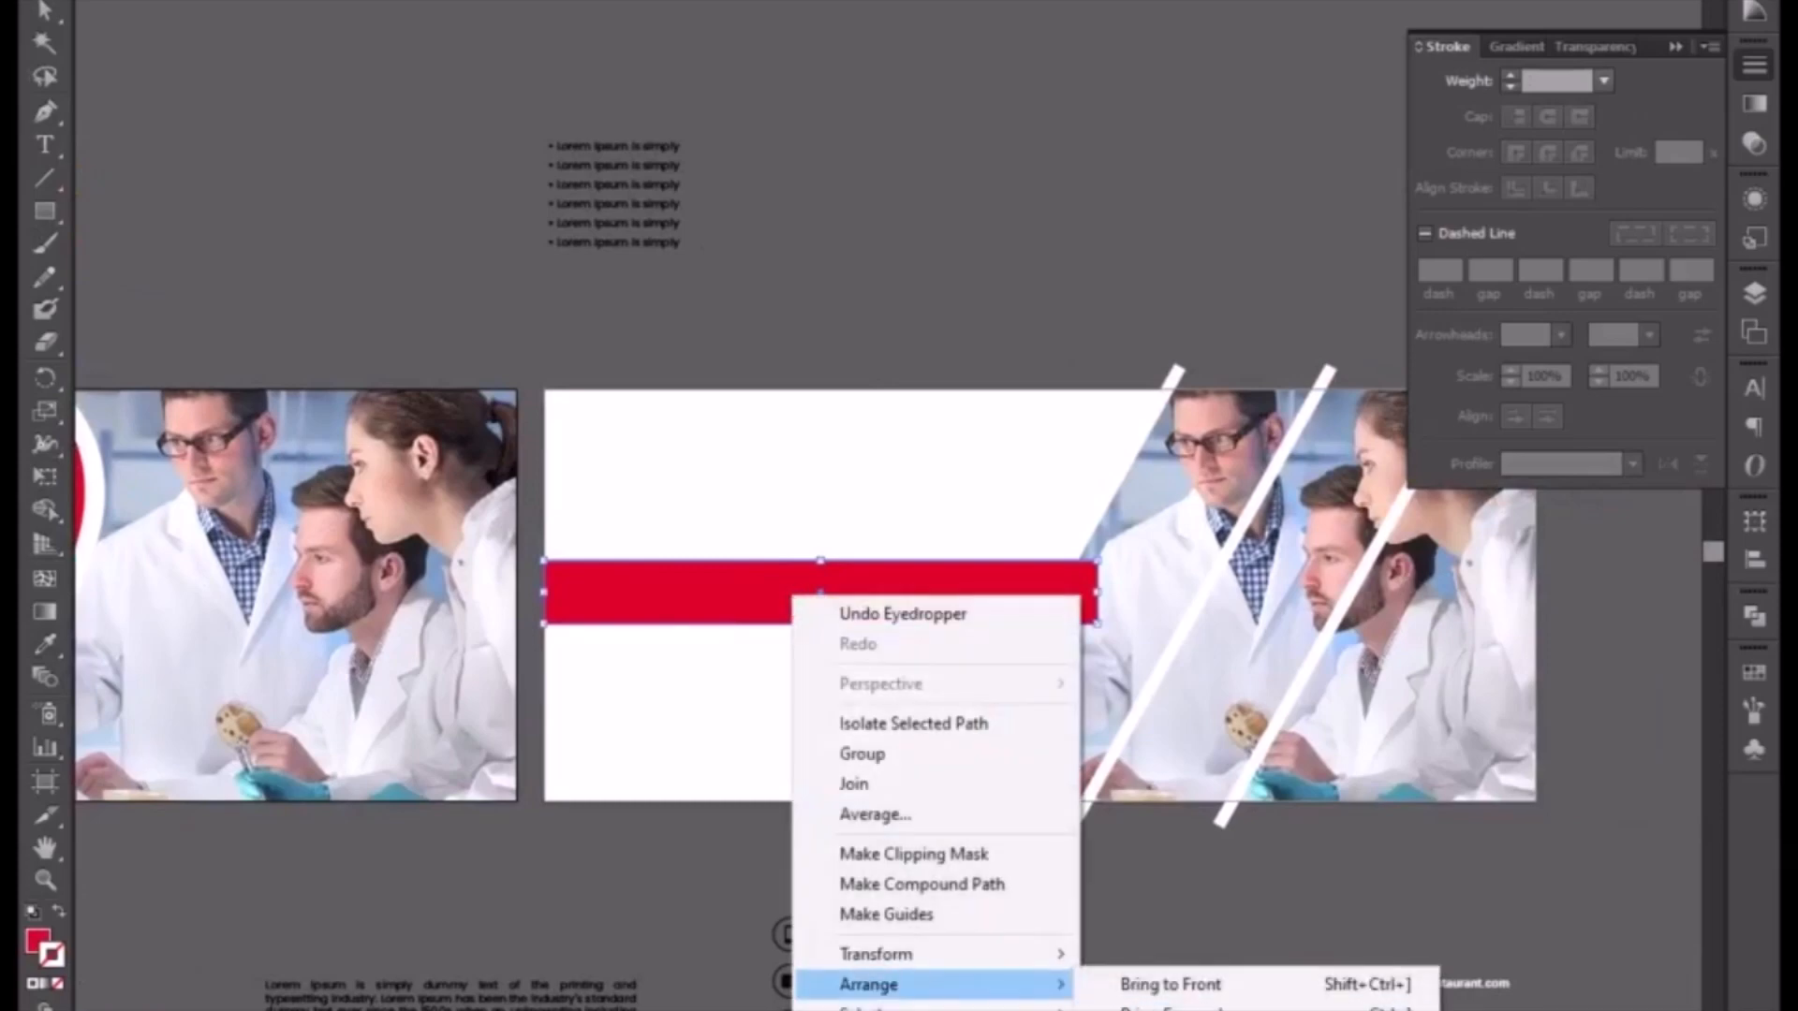
click(1161, 1010)
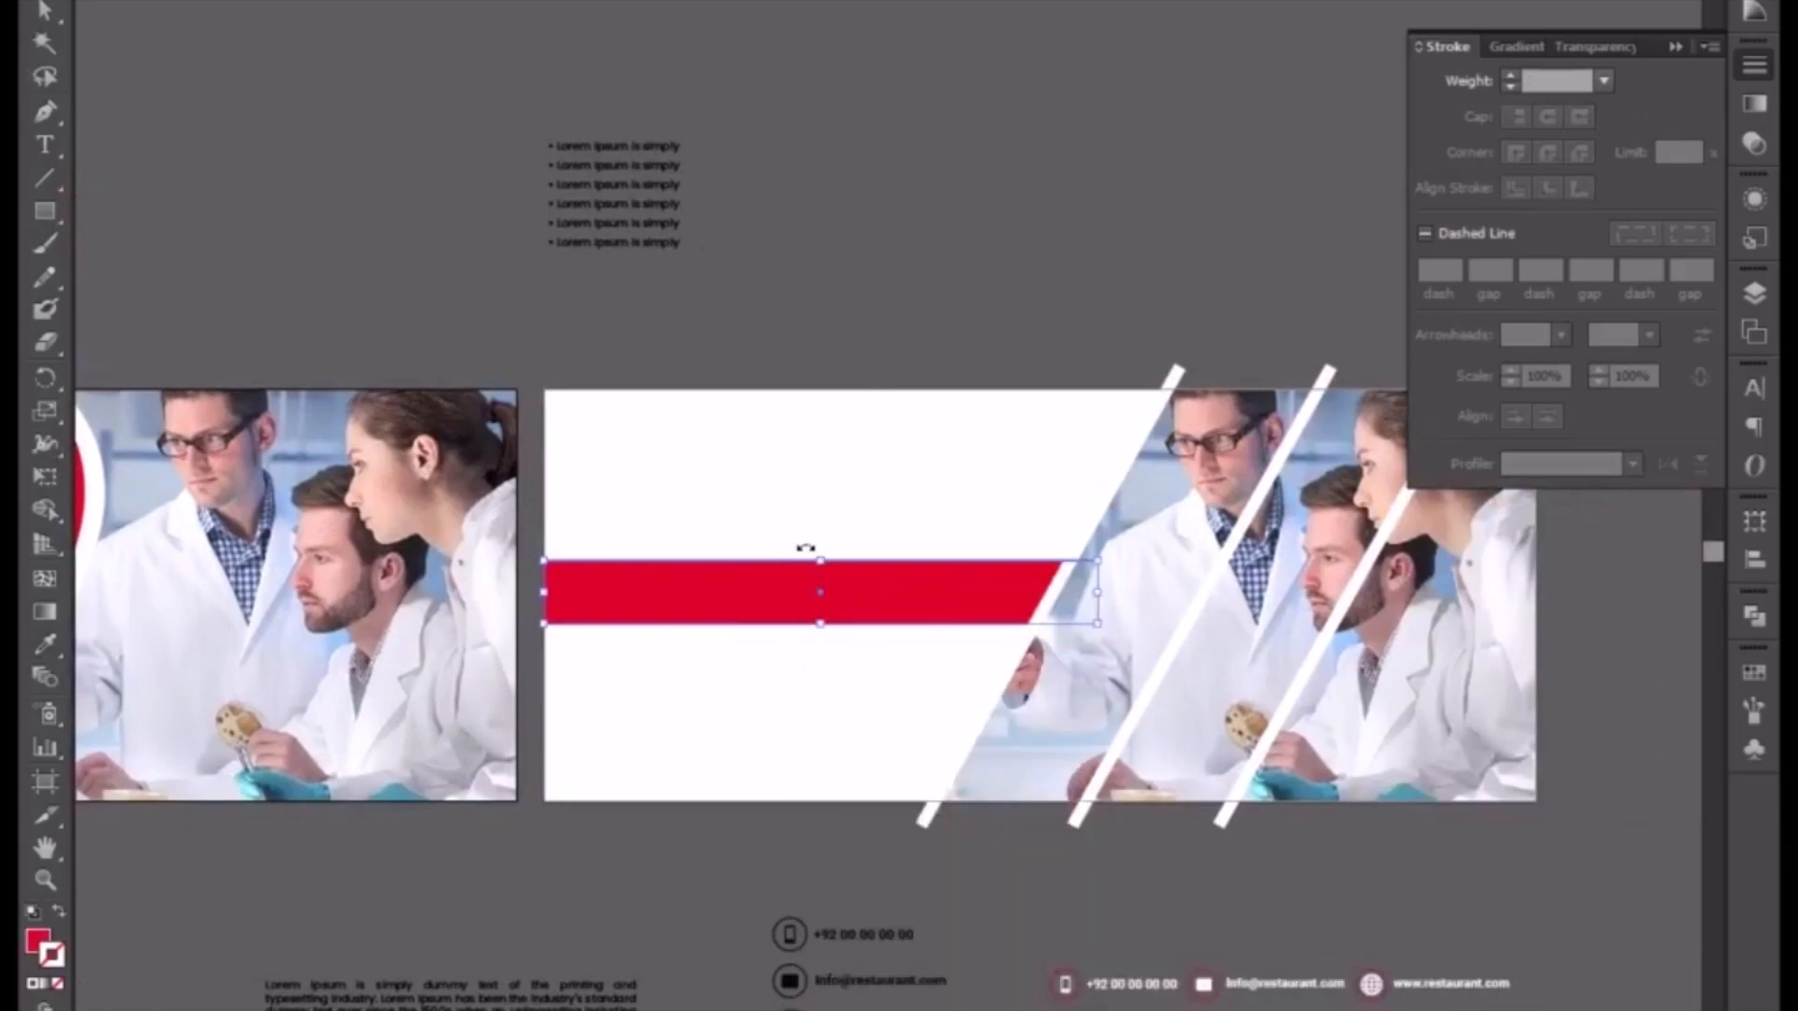
drag(821, 623, 821, 633)
drag(822, 559, 822, 555)
click(826, 499)
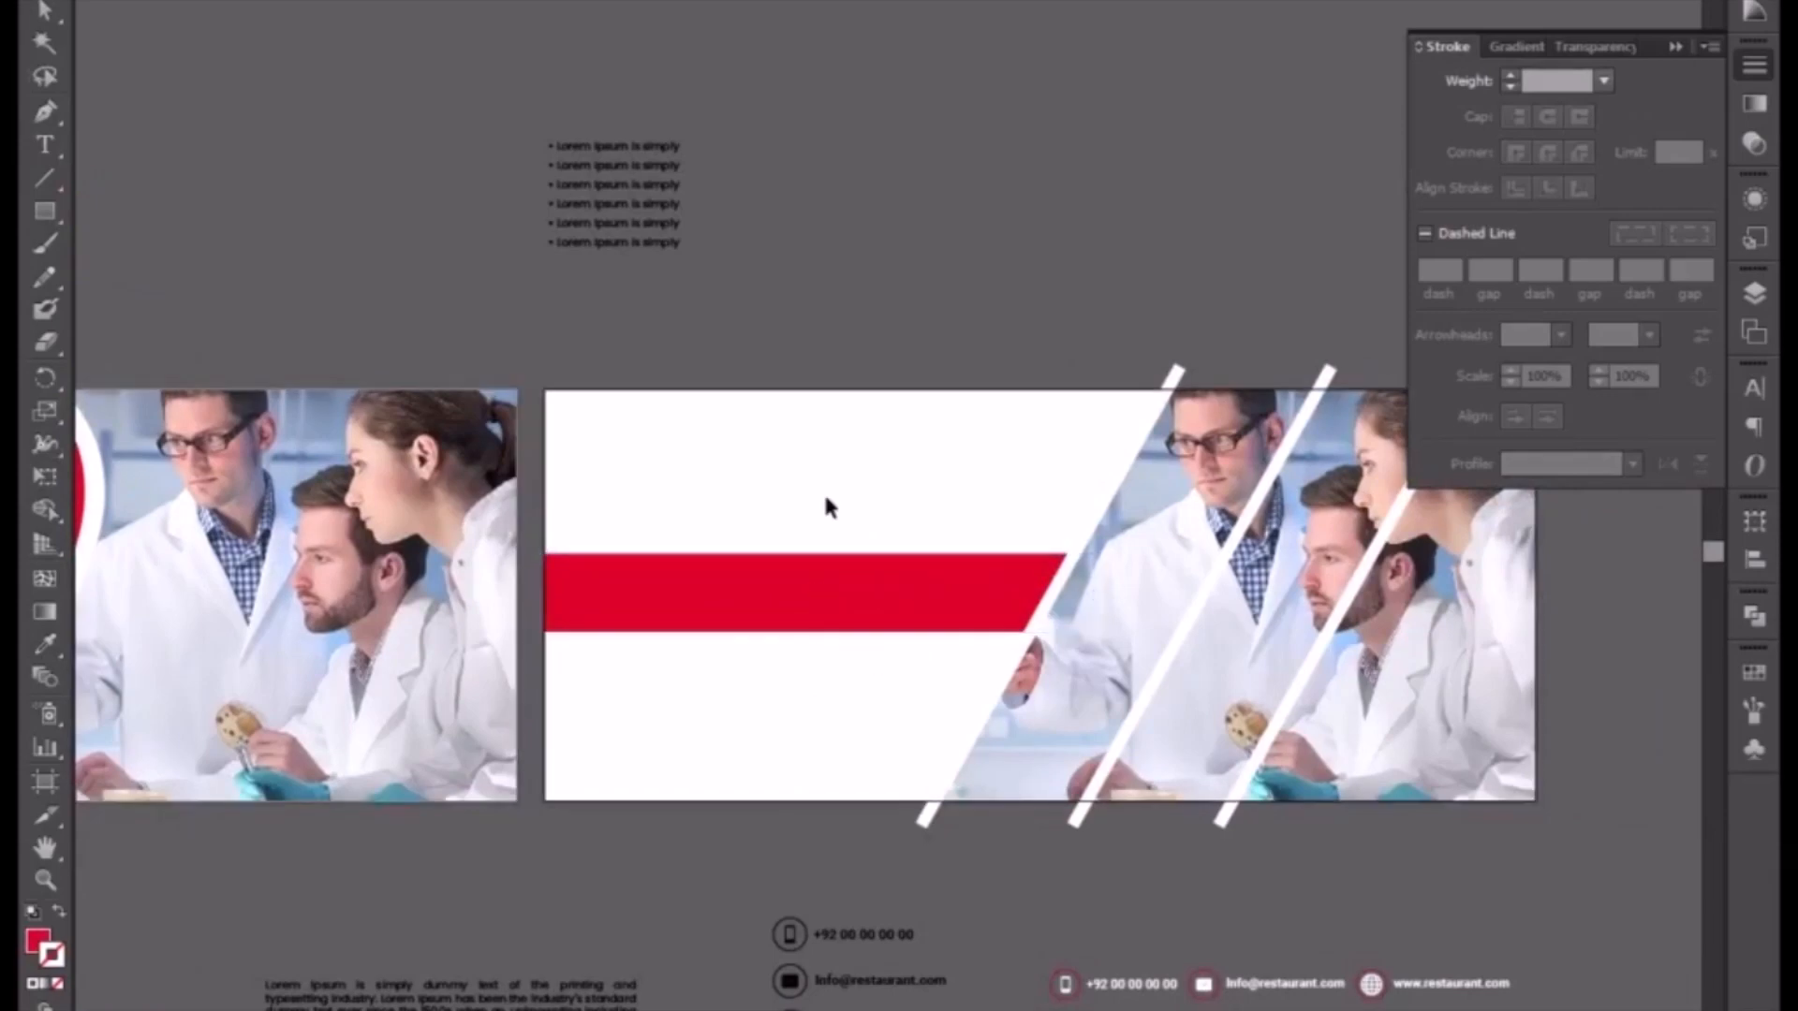
- Copy the medical logo, heading text and contact details from the neighbouring banner onto the white area of the new banner
drag(749, 312, 1159, 362)
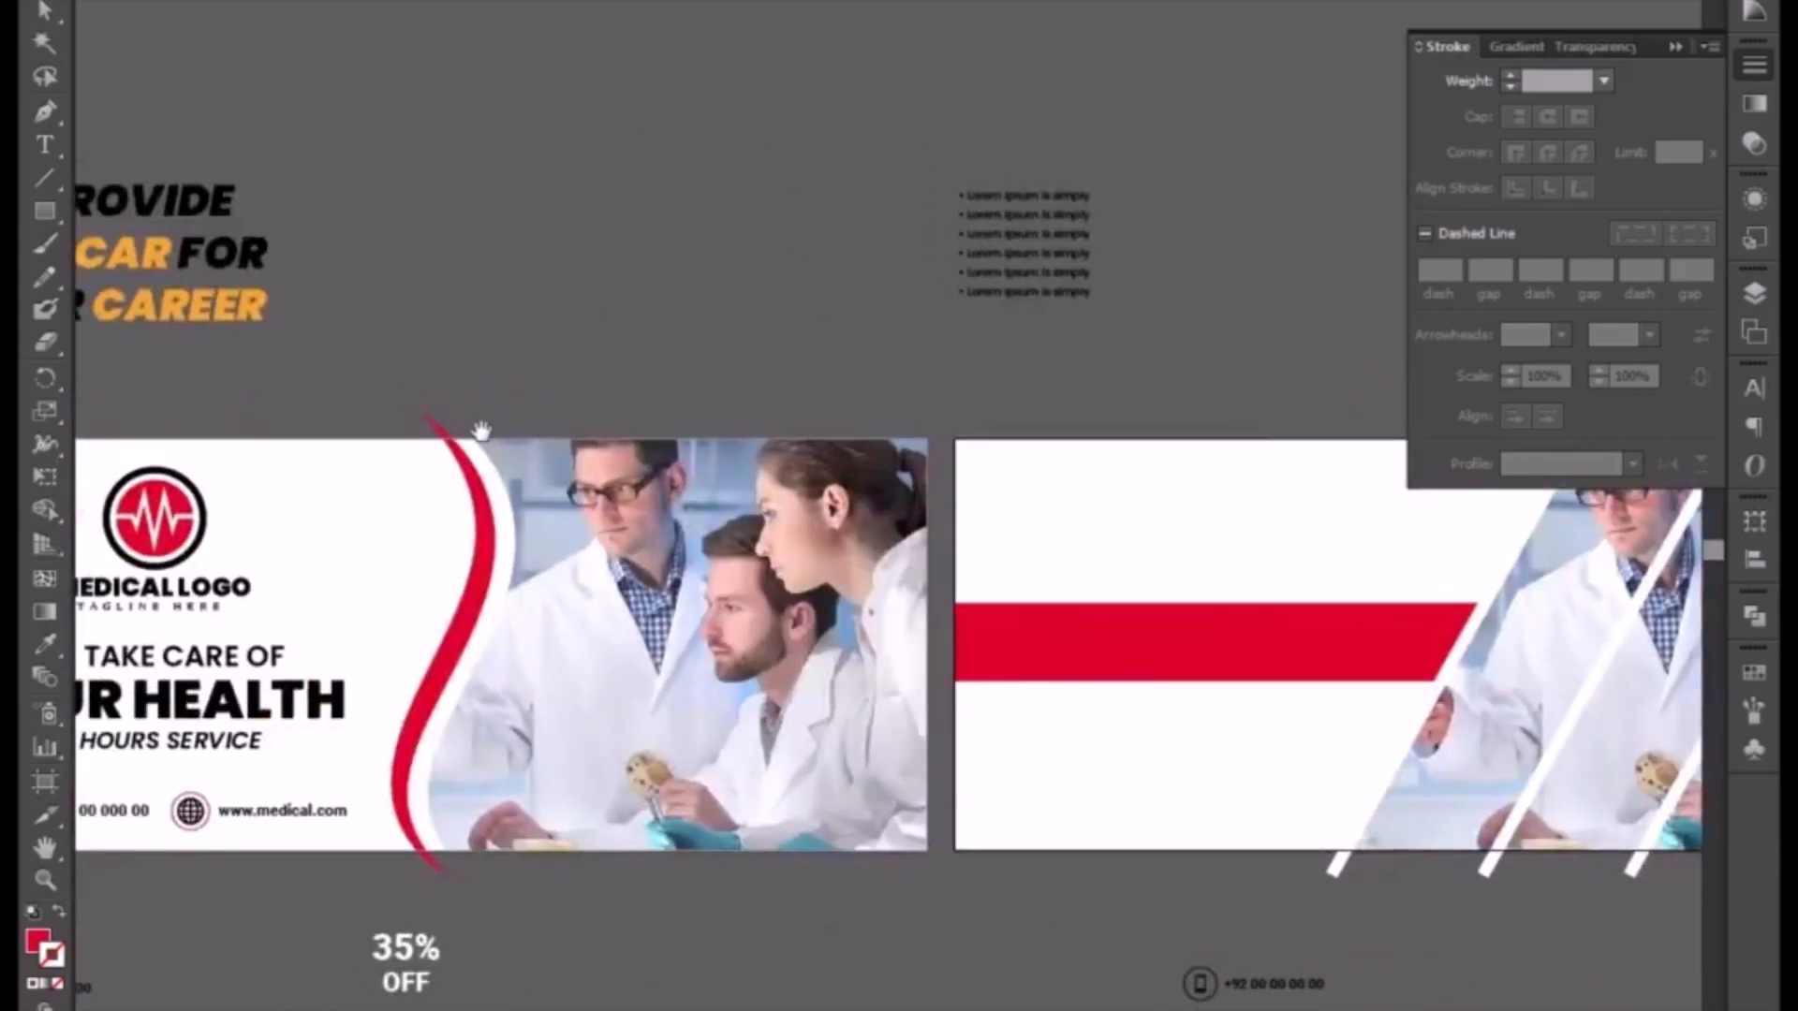
click(169, 590)
shift+click(208, 666)
shift+click(216, 716)
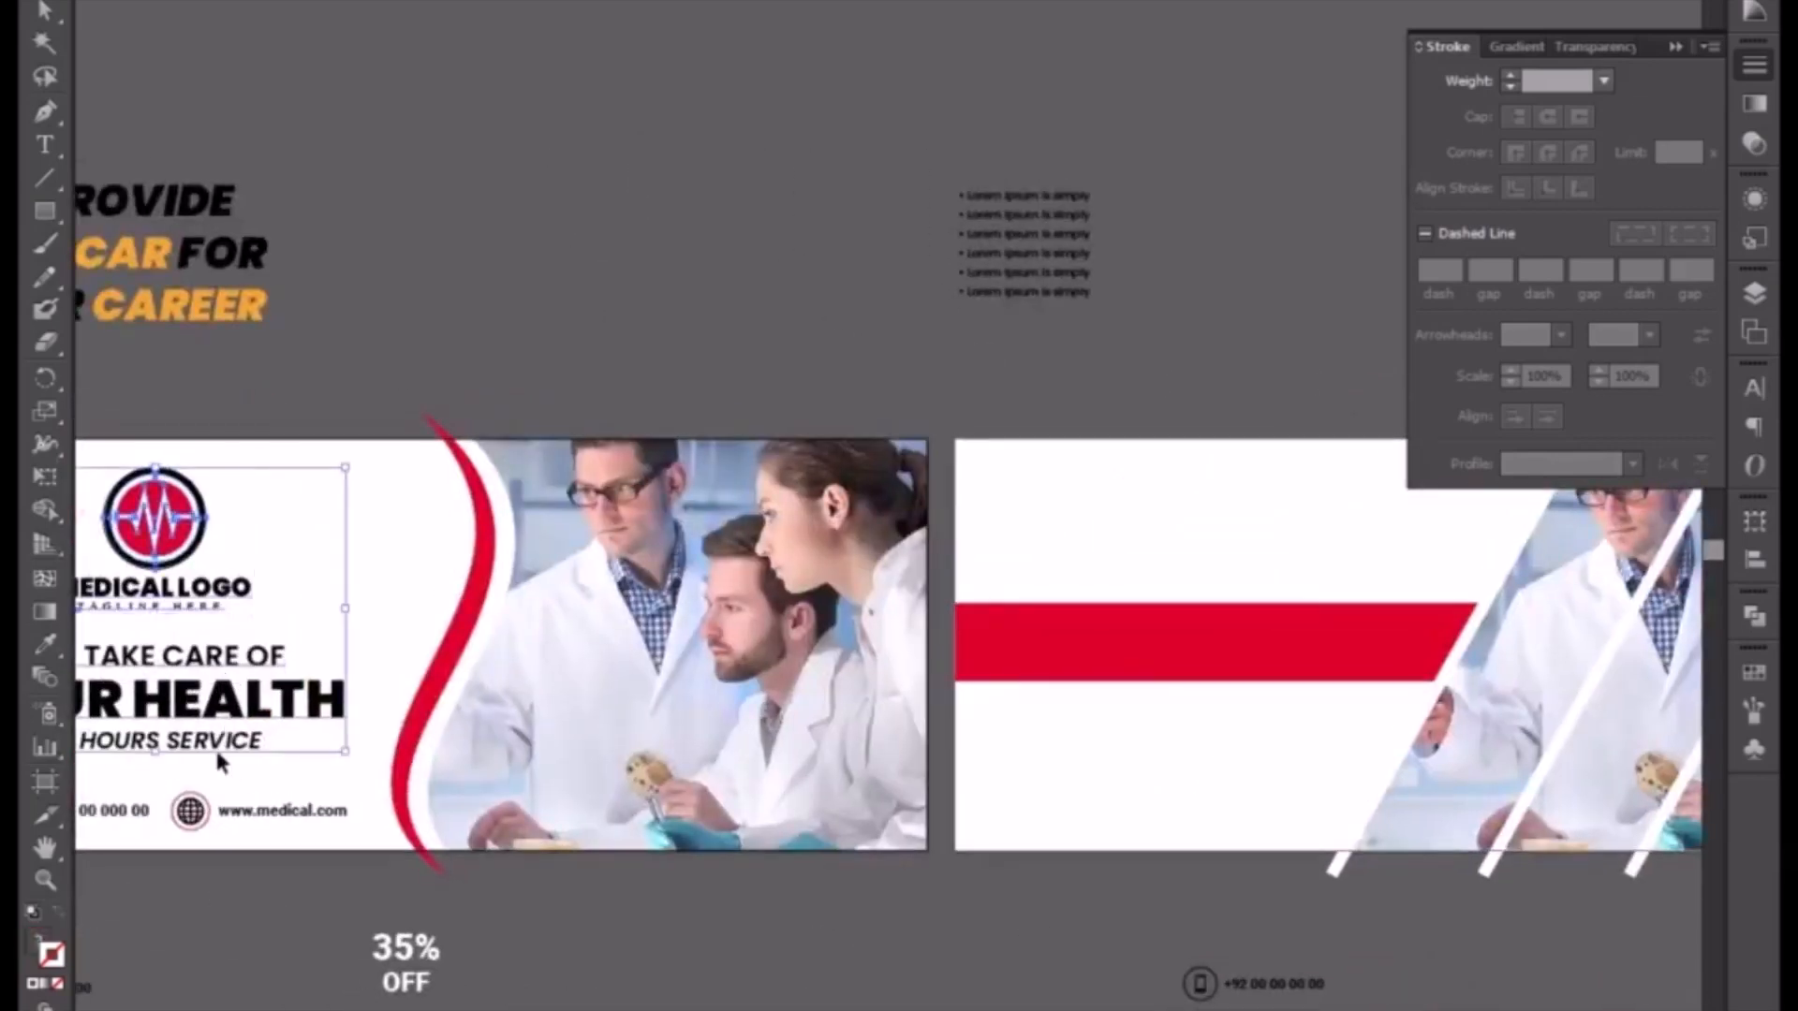
shift+click(221, 811)
drag(194, 582, 1221, 609)
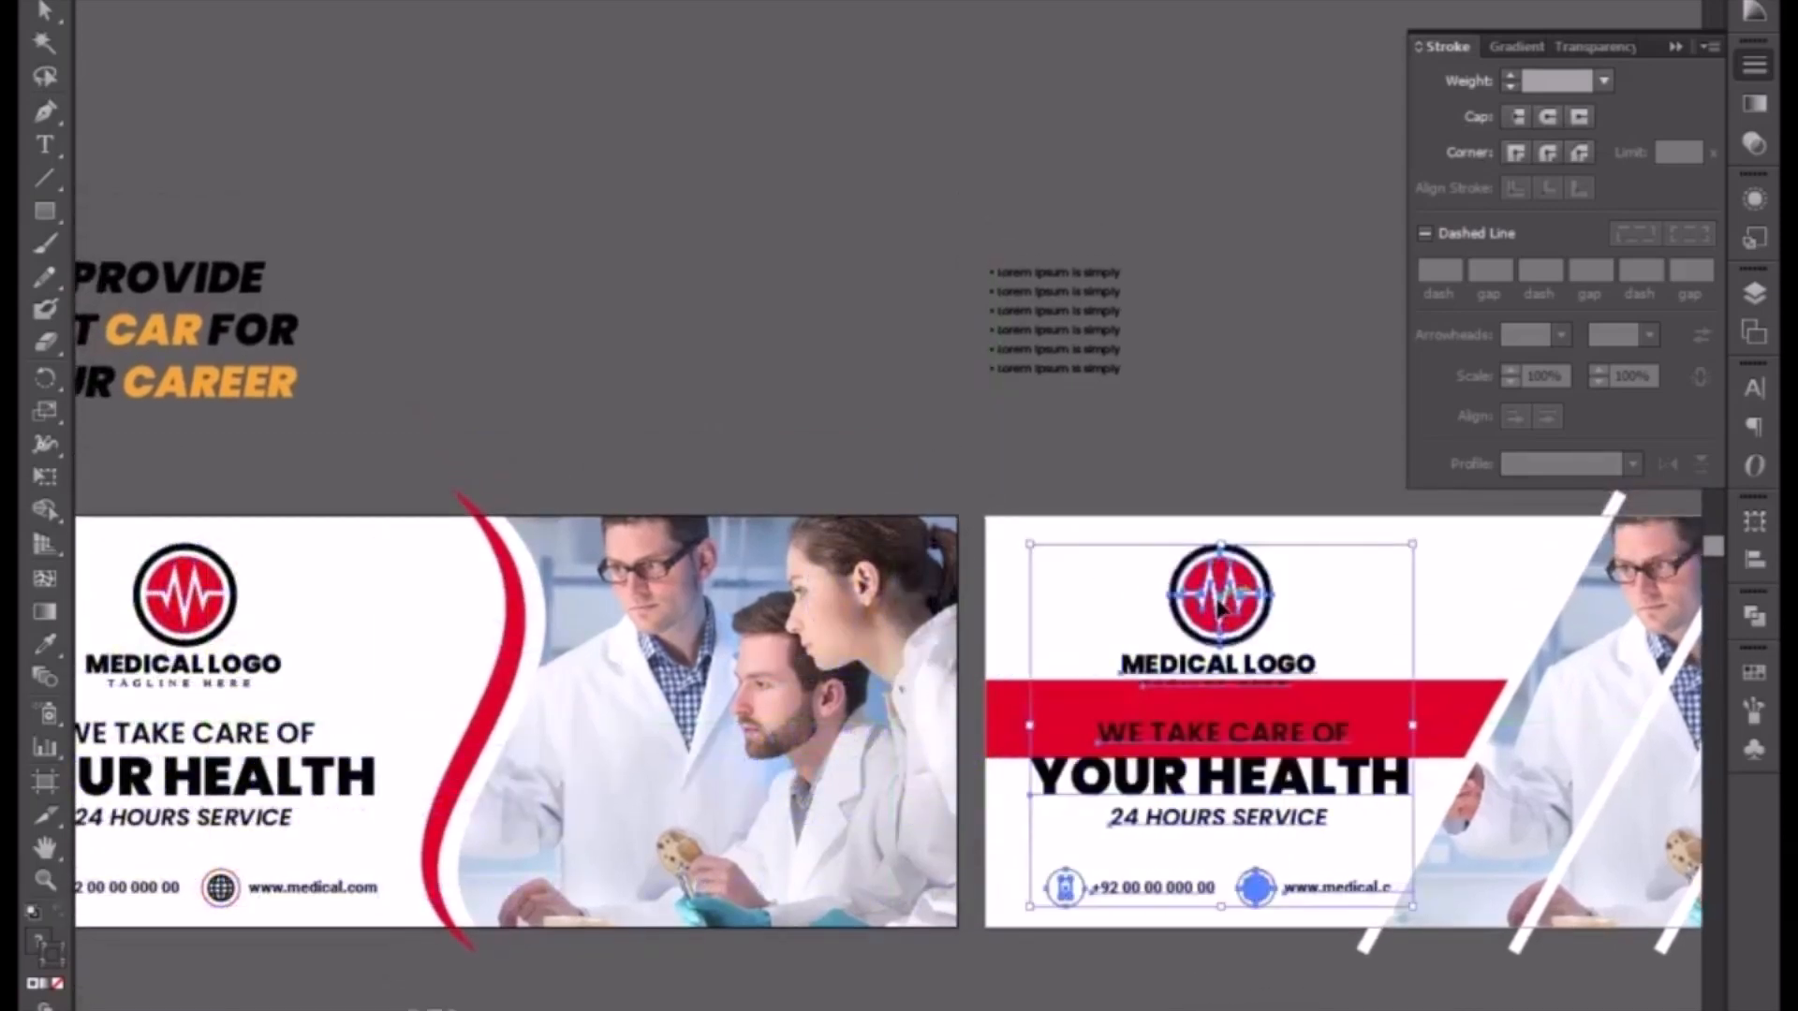
- Shift the phone and website details left on the new banner so the web address clears the slanted photo
click(1131, 432)
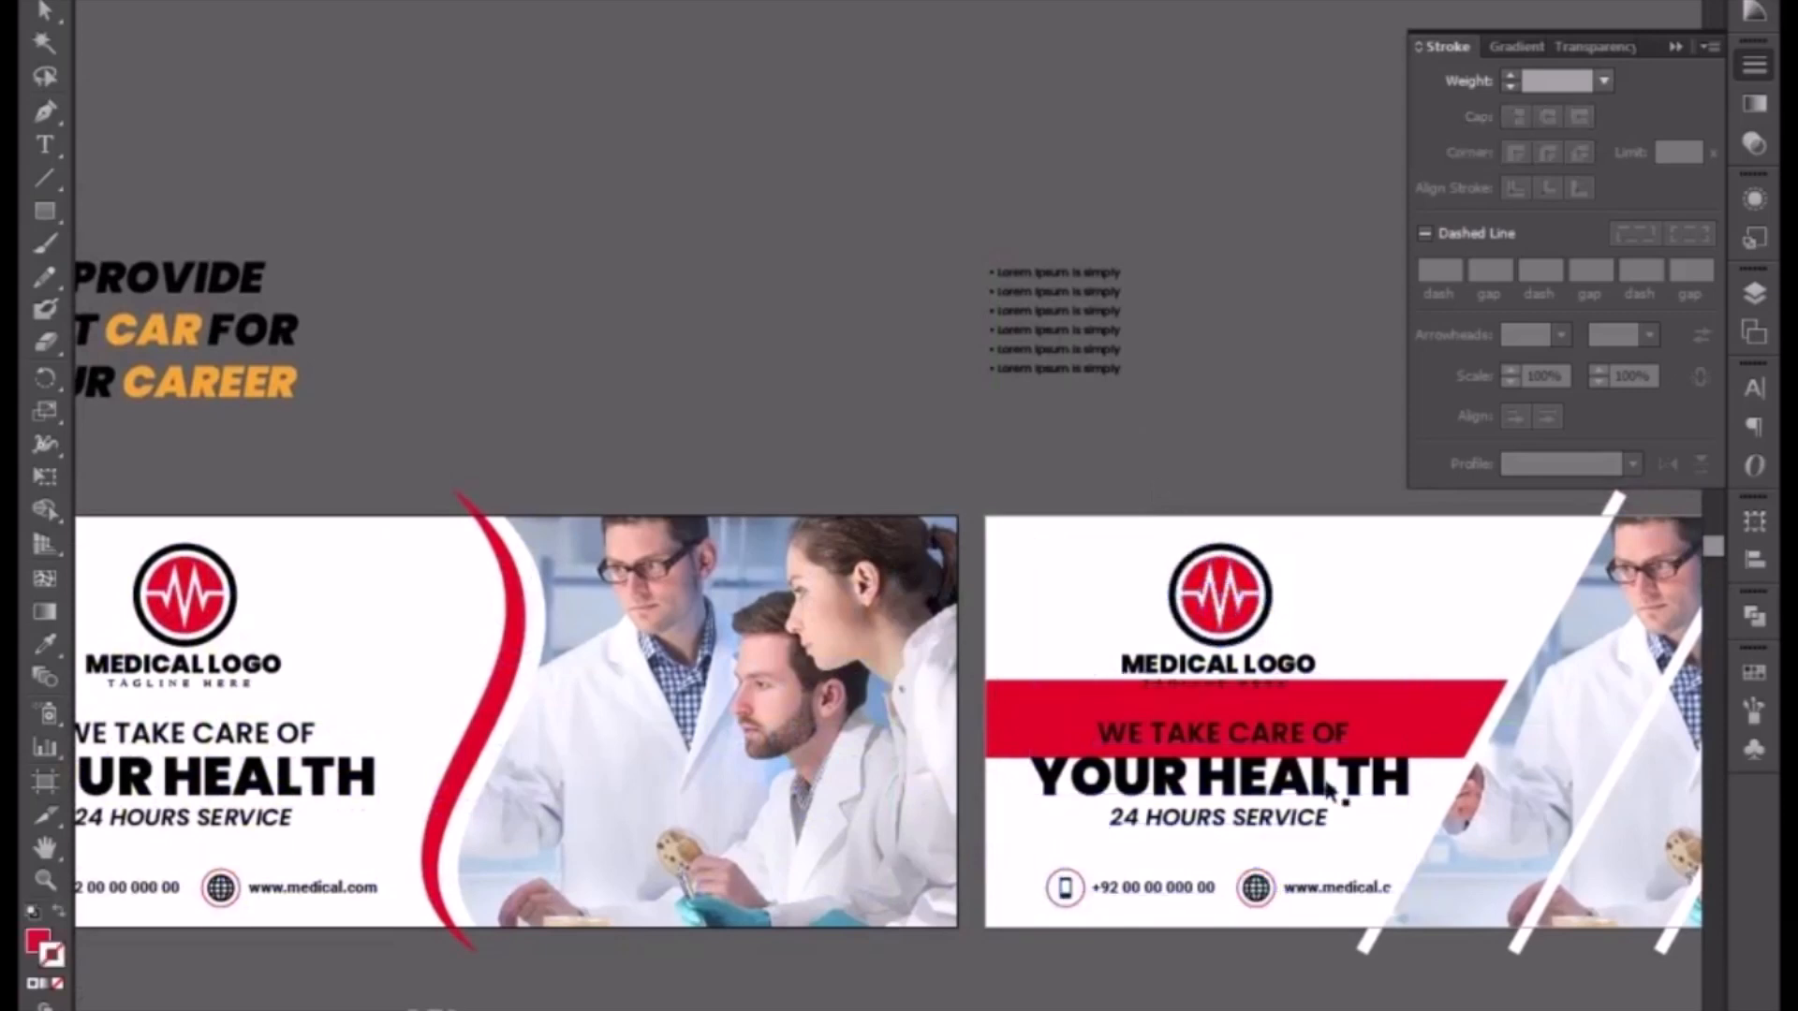
click(1230, 670)
drag(1340, 775, 1164, 631)
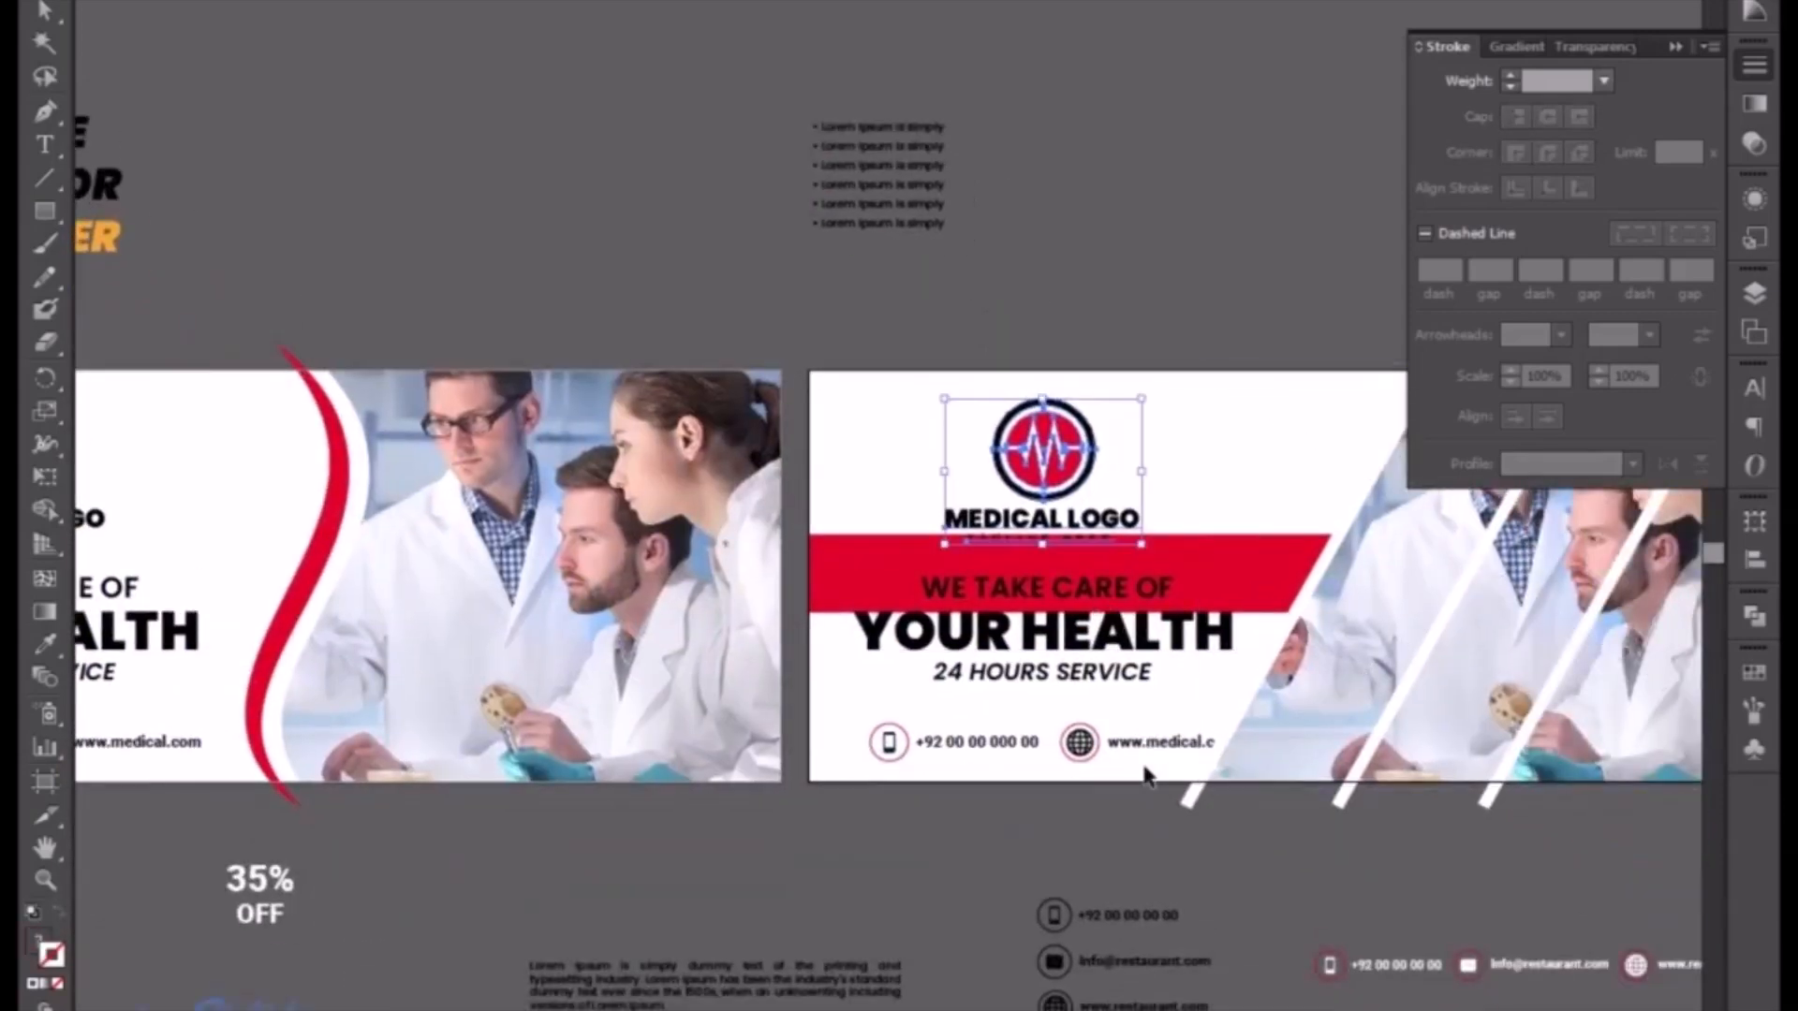
key(ctrl+plus)
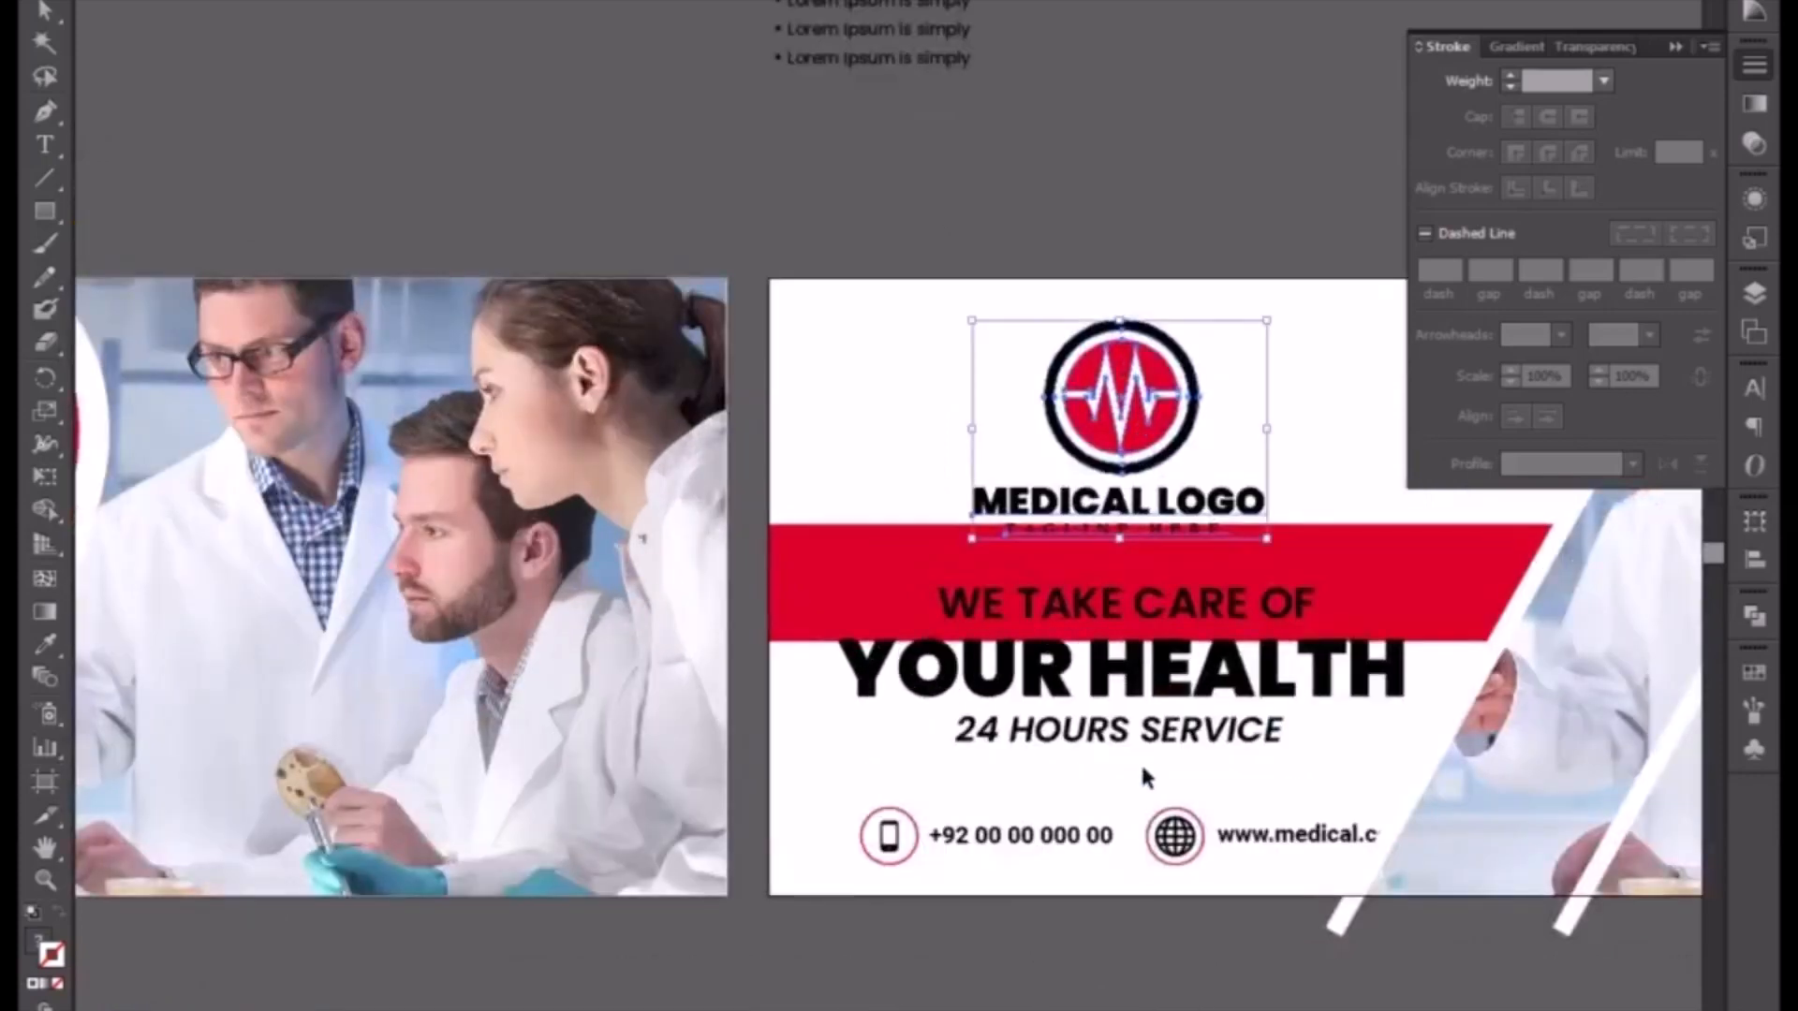
click(1176, 845)
drag(1181, 857, 941, 905)
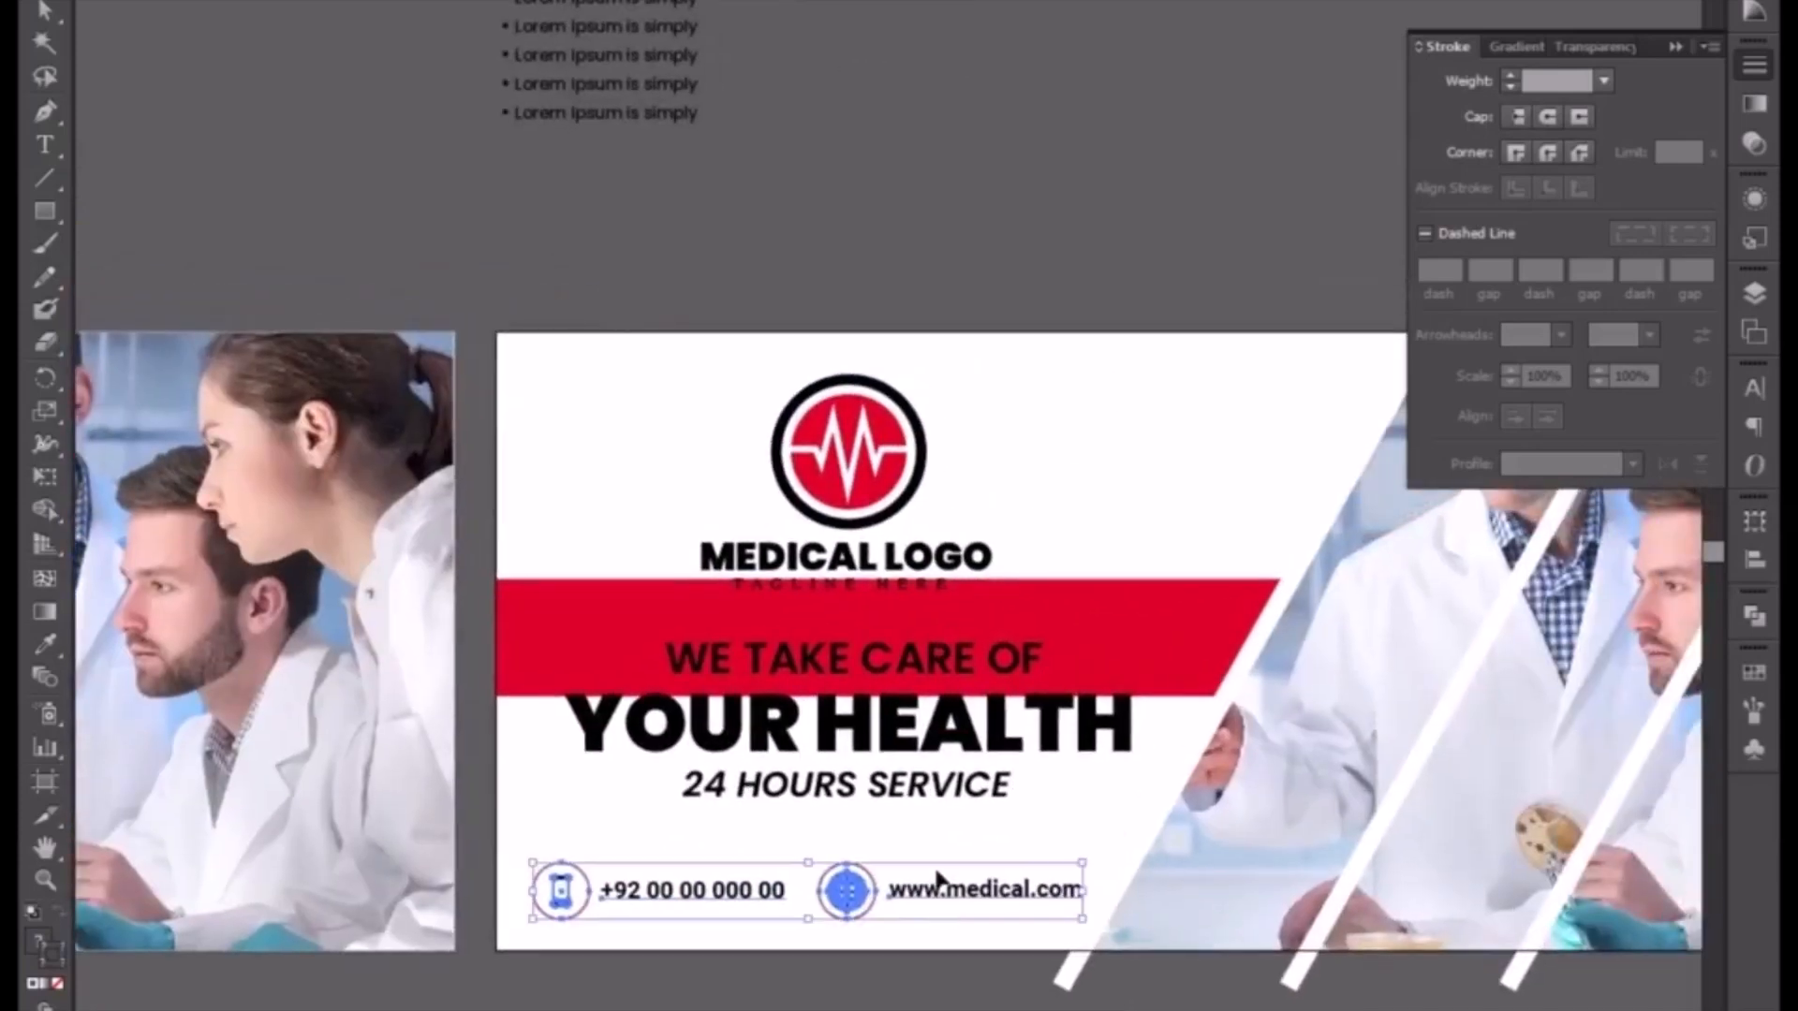
- Extend the red bar's lower edge slightly downward and move the heading text up onto the bar
click(1115, 613)
drag(911, 698, 912, 721)
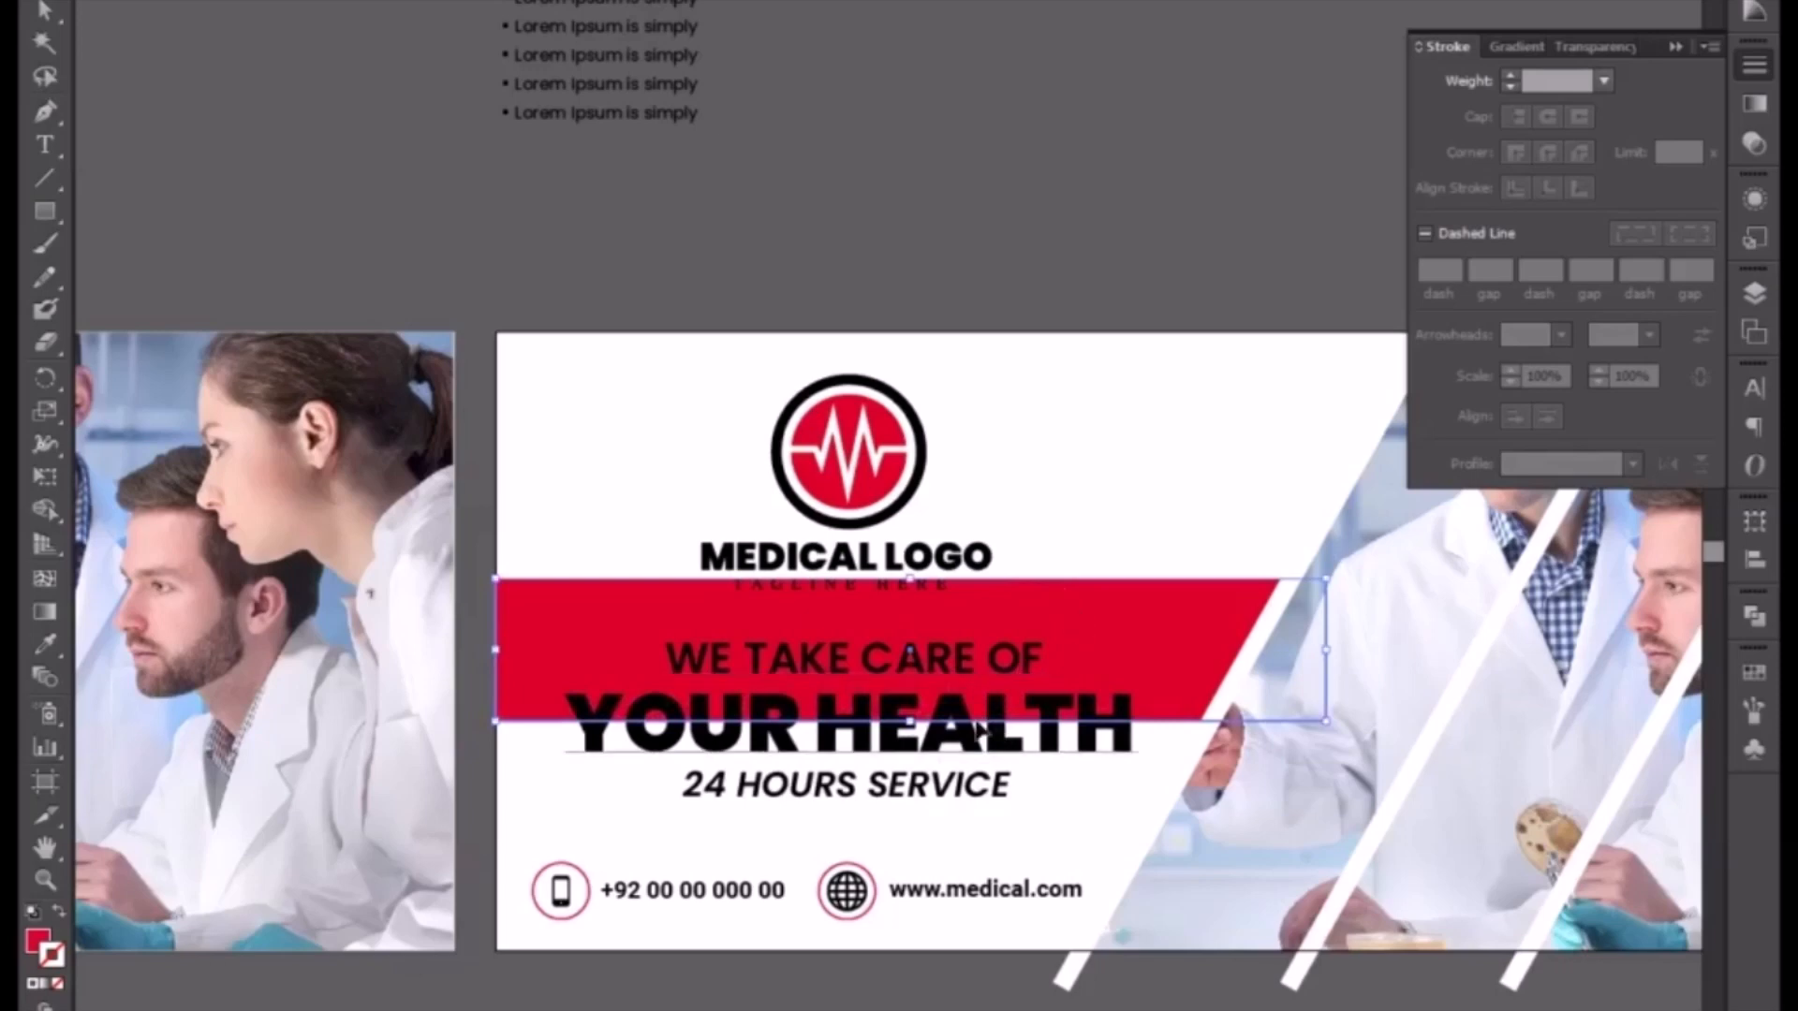
click(969, 666)
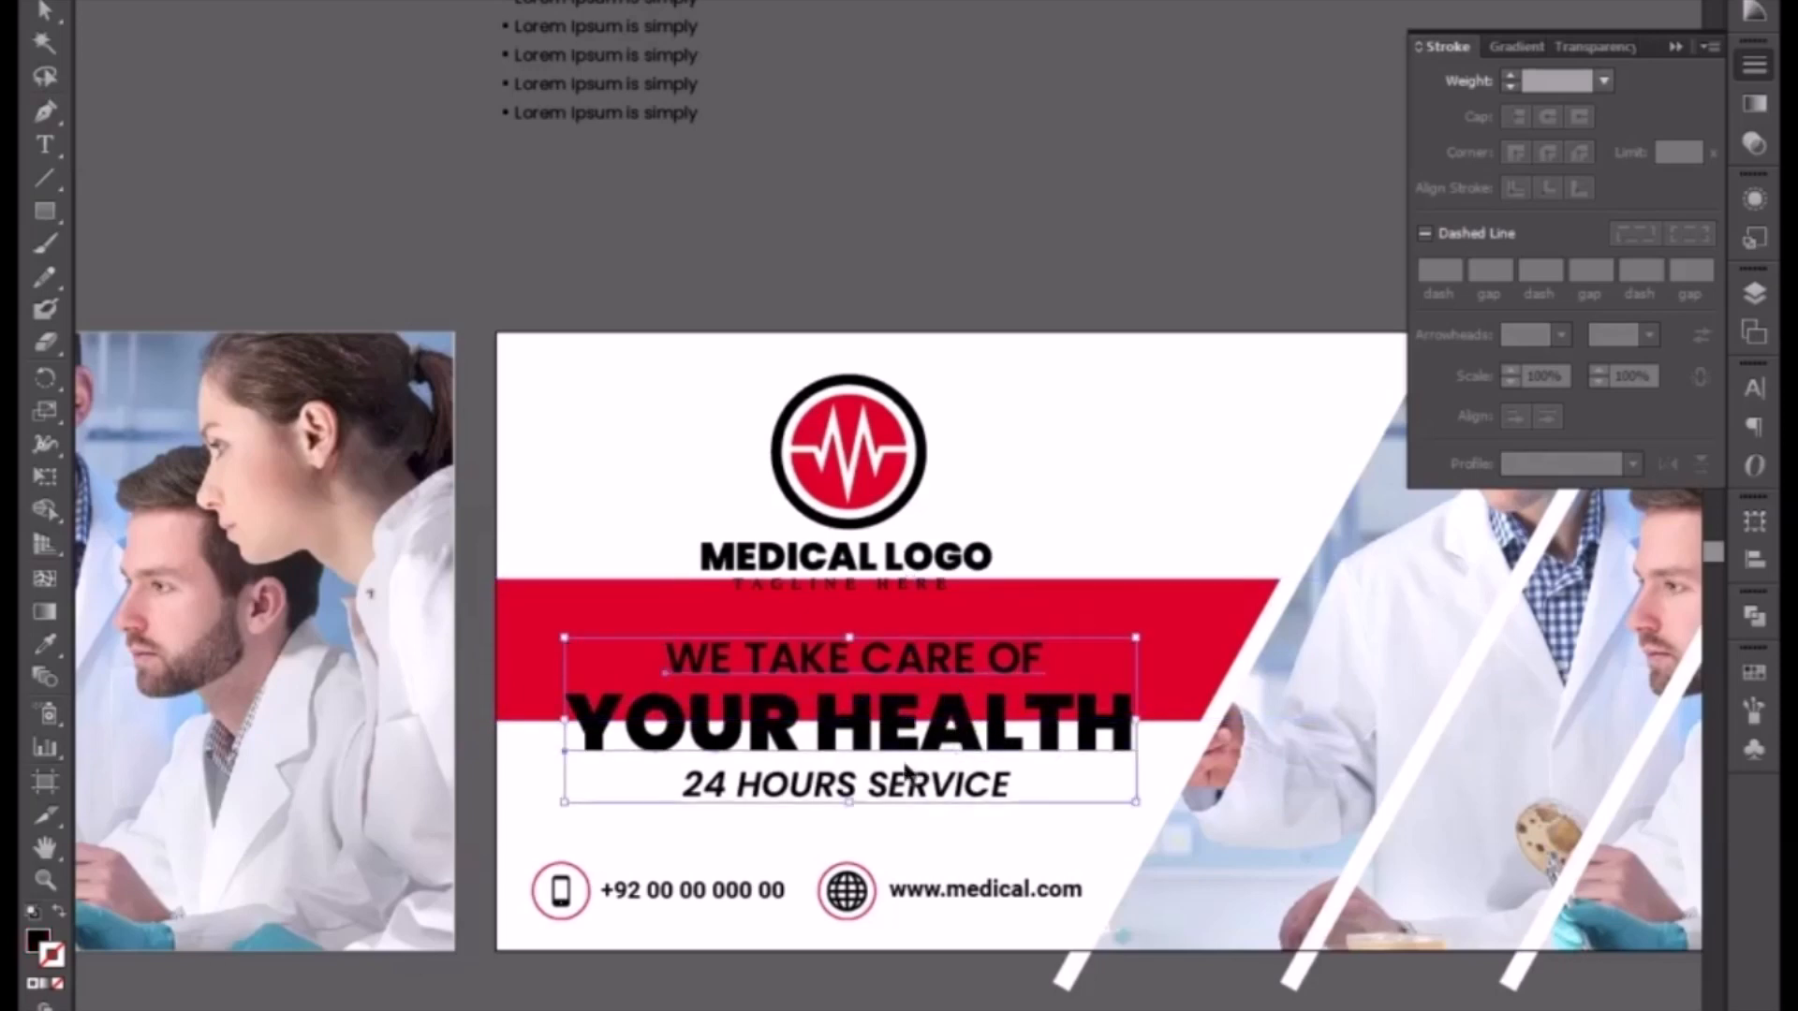
click(850, 743)
key(shift+Up)
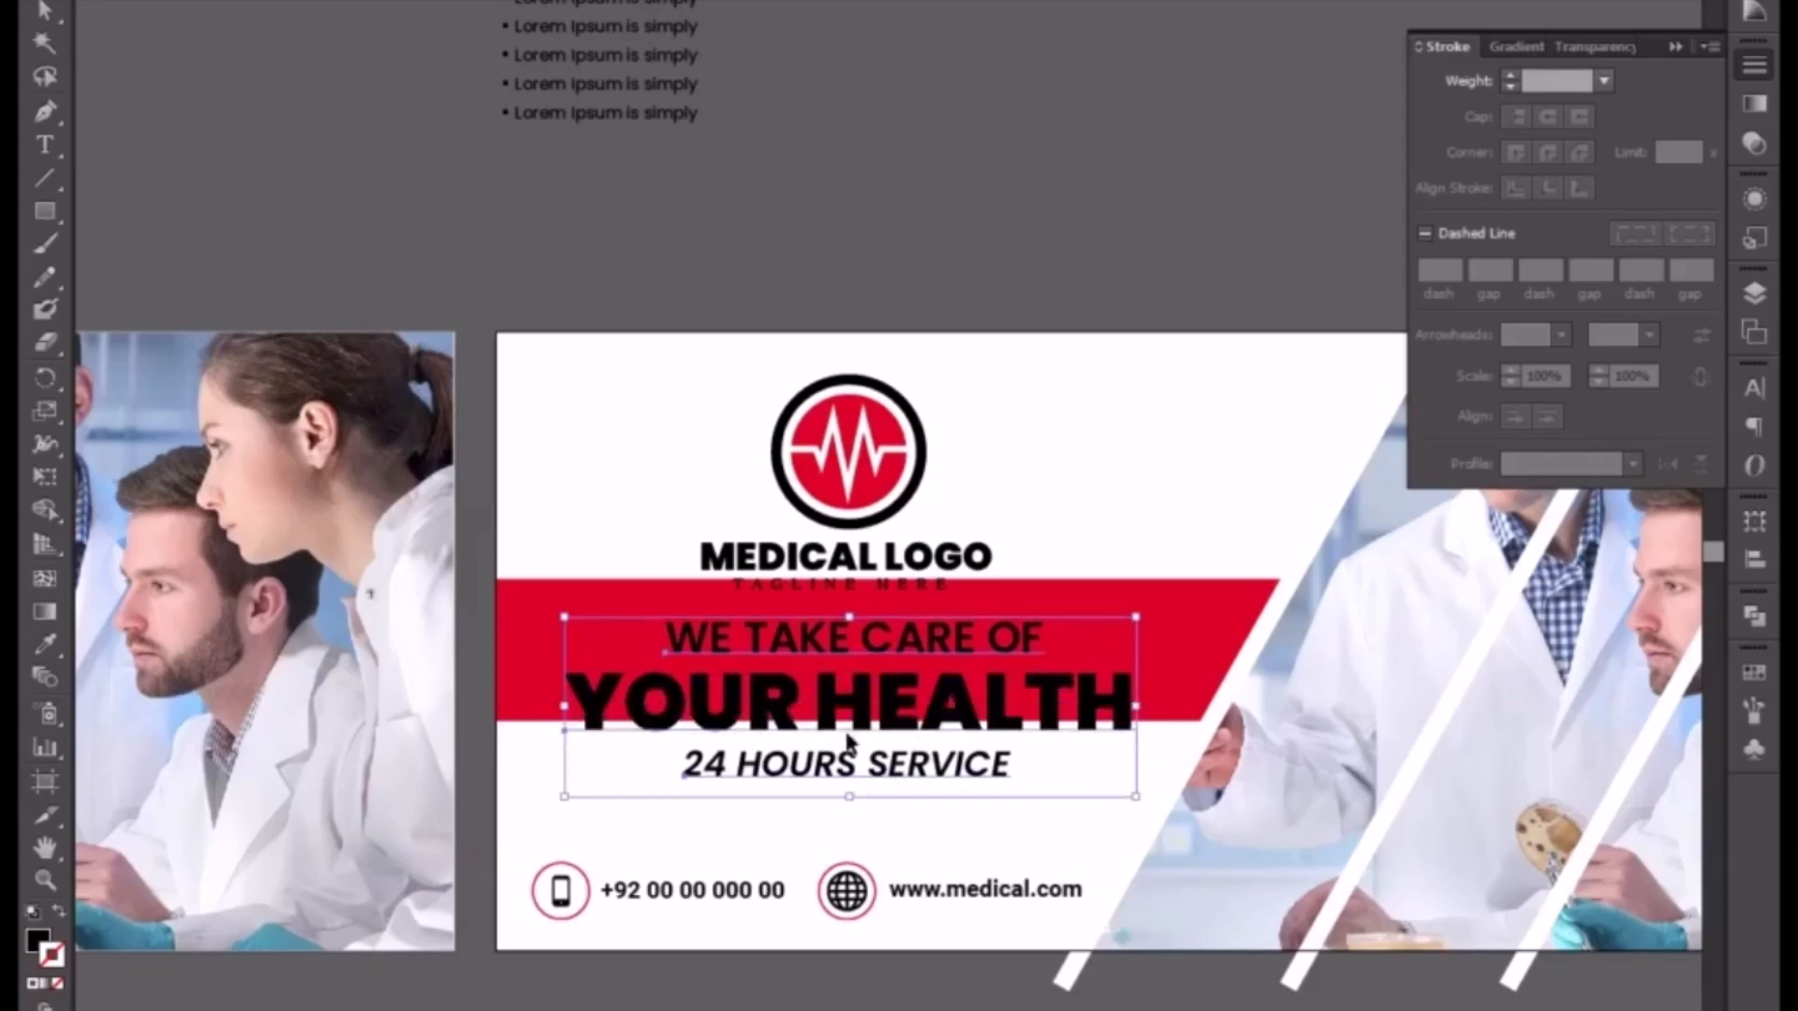
key(shift+Up)
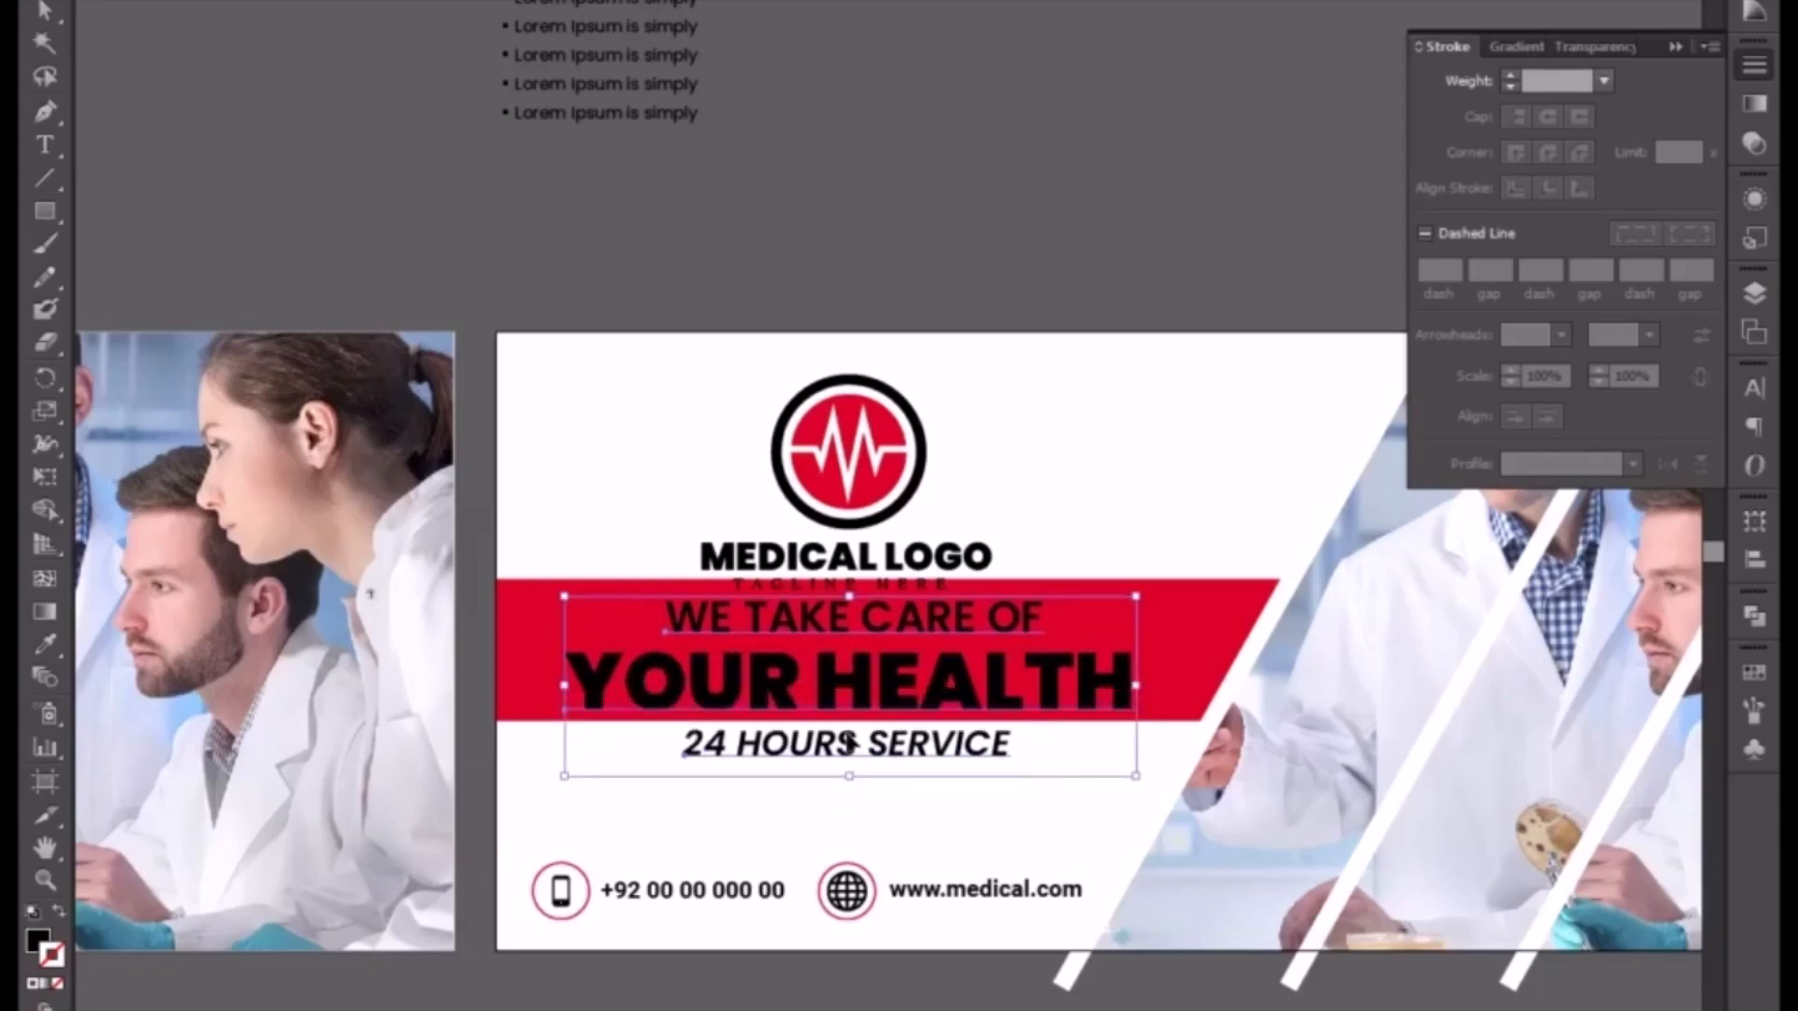
- Move the red bar and heading text down together so the bar clears the logo's tagline
shift+click(1208, 626)
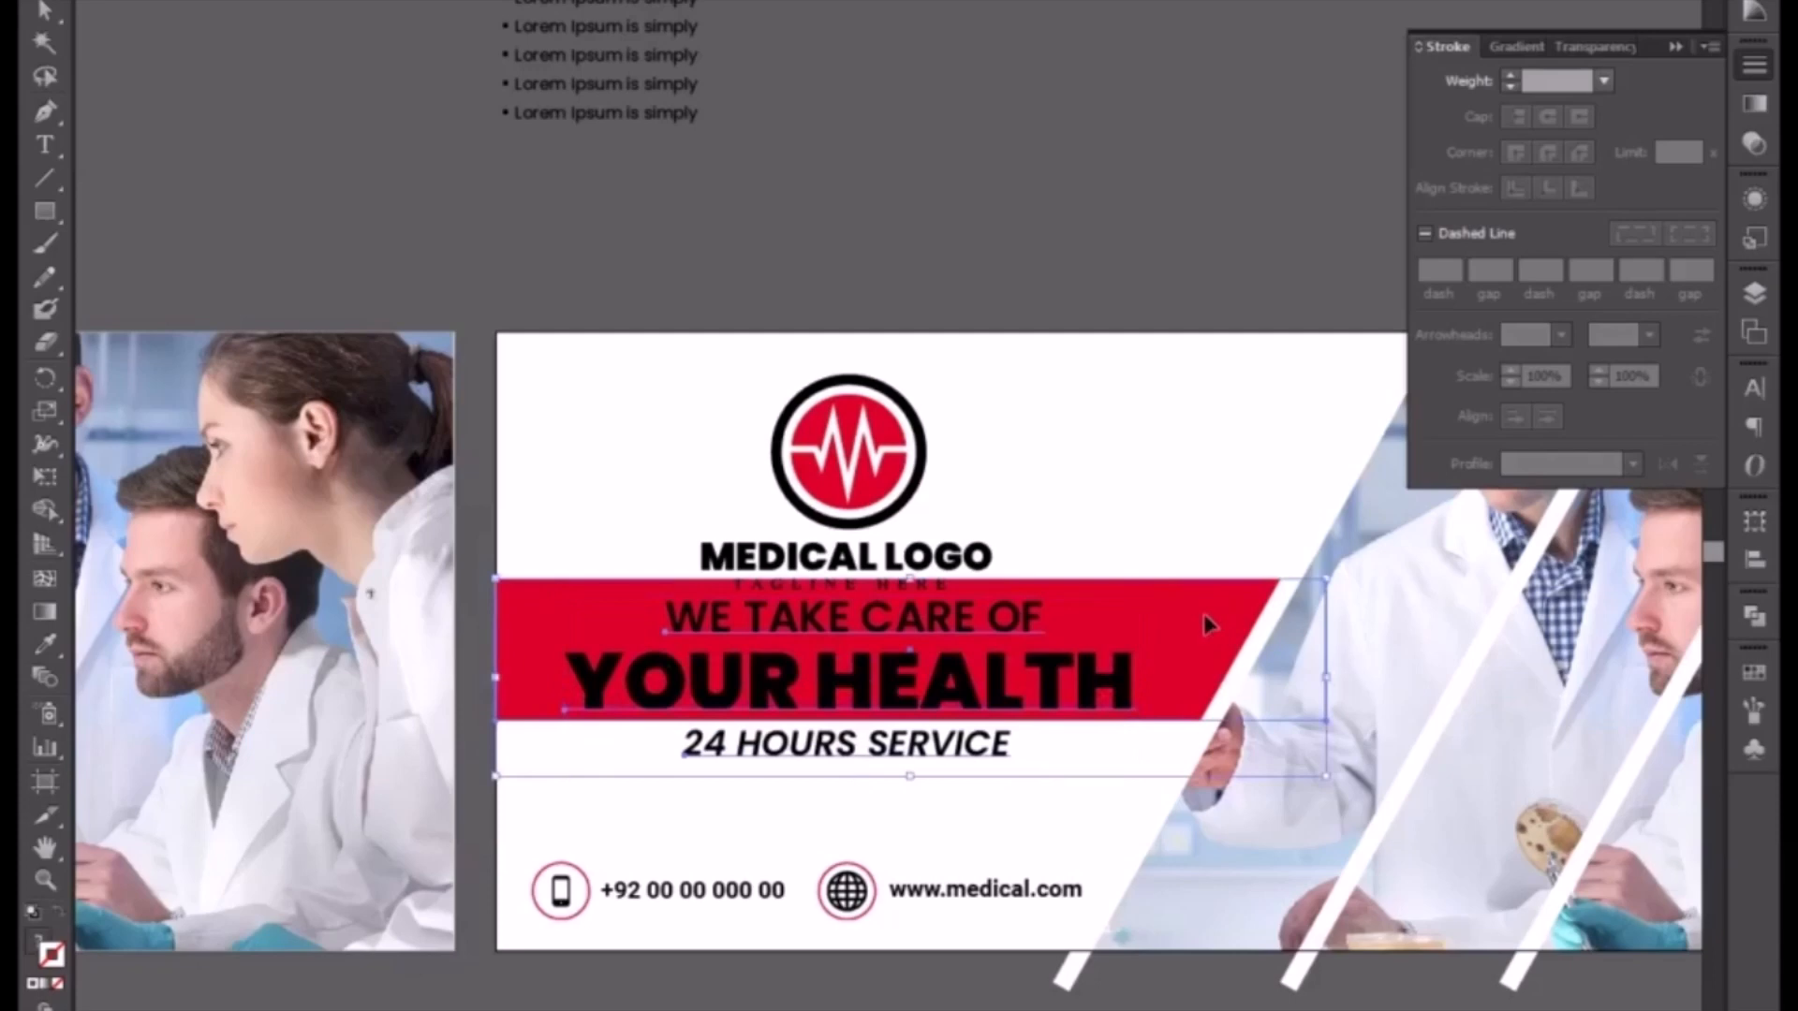
key(shift+Down)
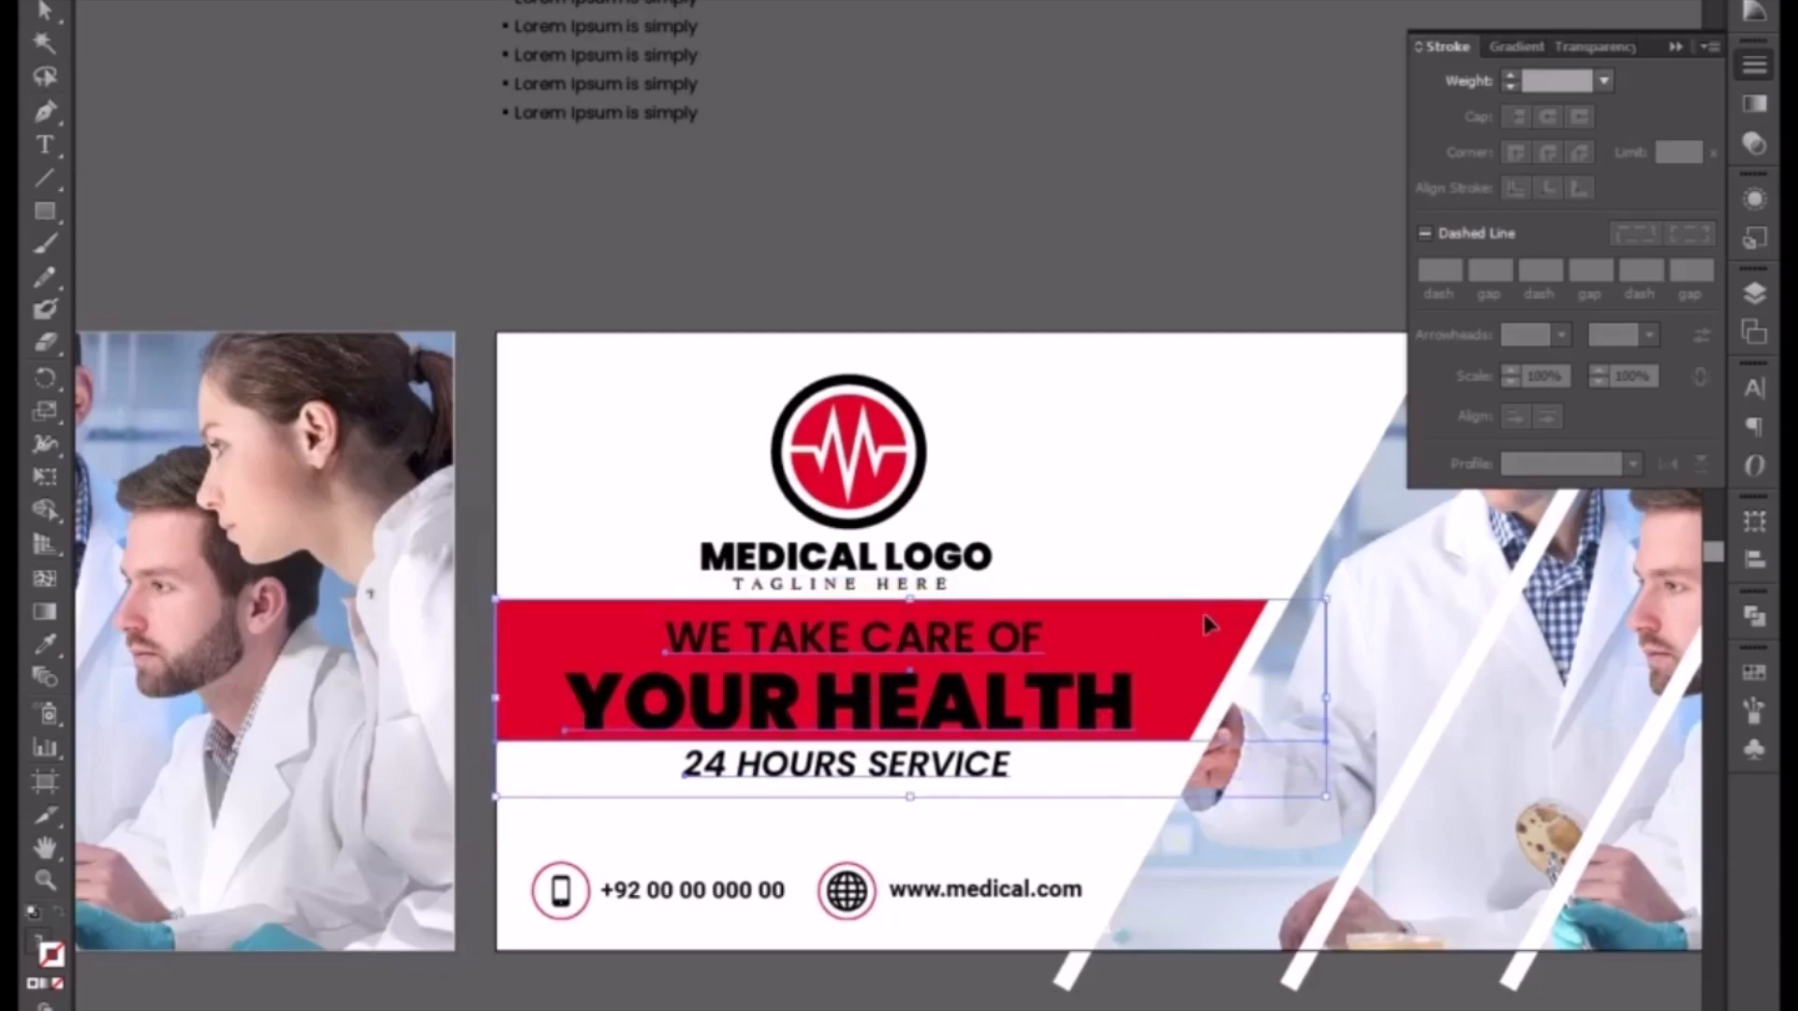
key(shift+Down)
click(1041, 979)
- Nudge the "WE TAKE CARE OF" and "YOUR HEALTH" lines slightly up and fill them with white
click(856, 726)
shift+click(866, 667)
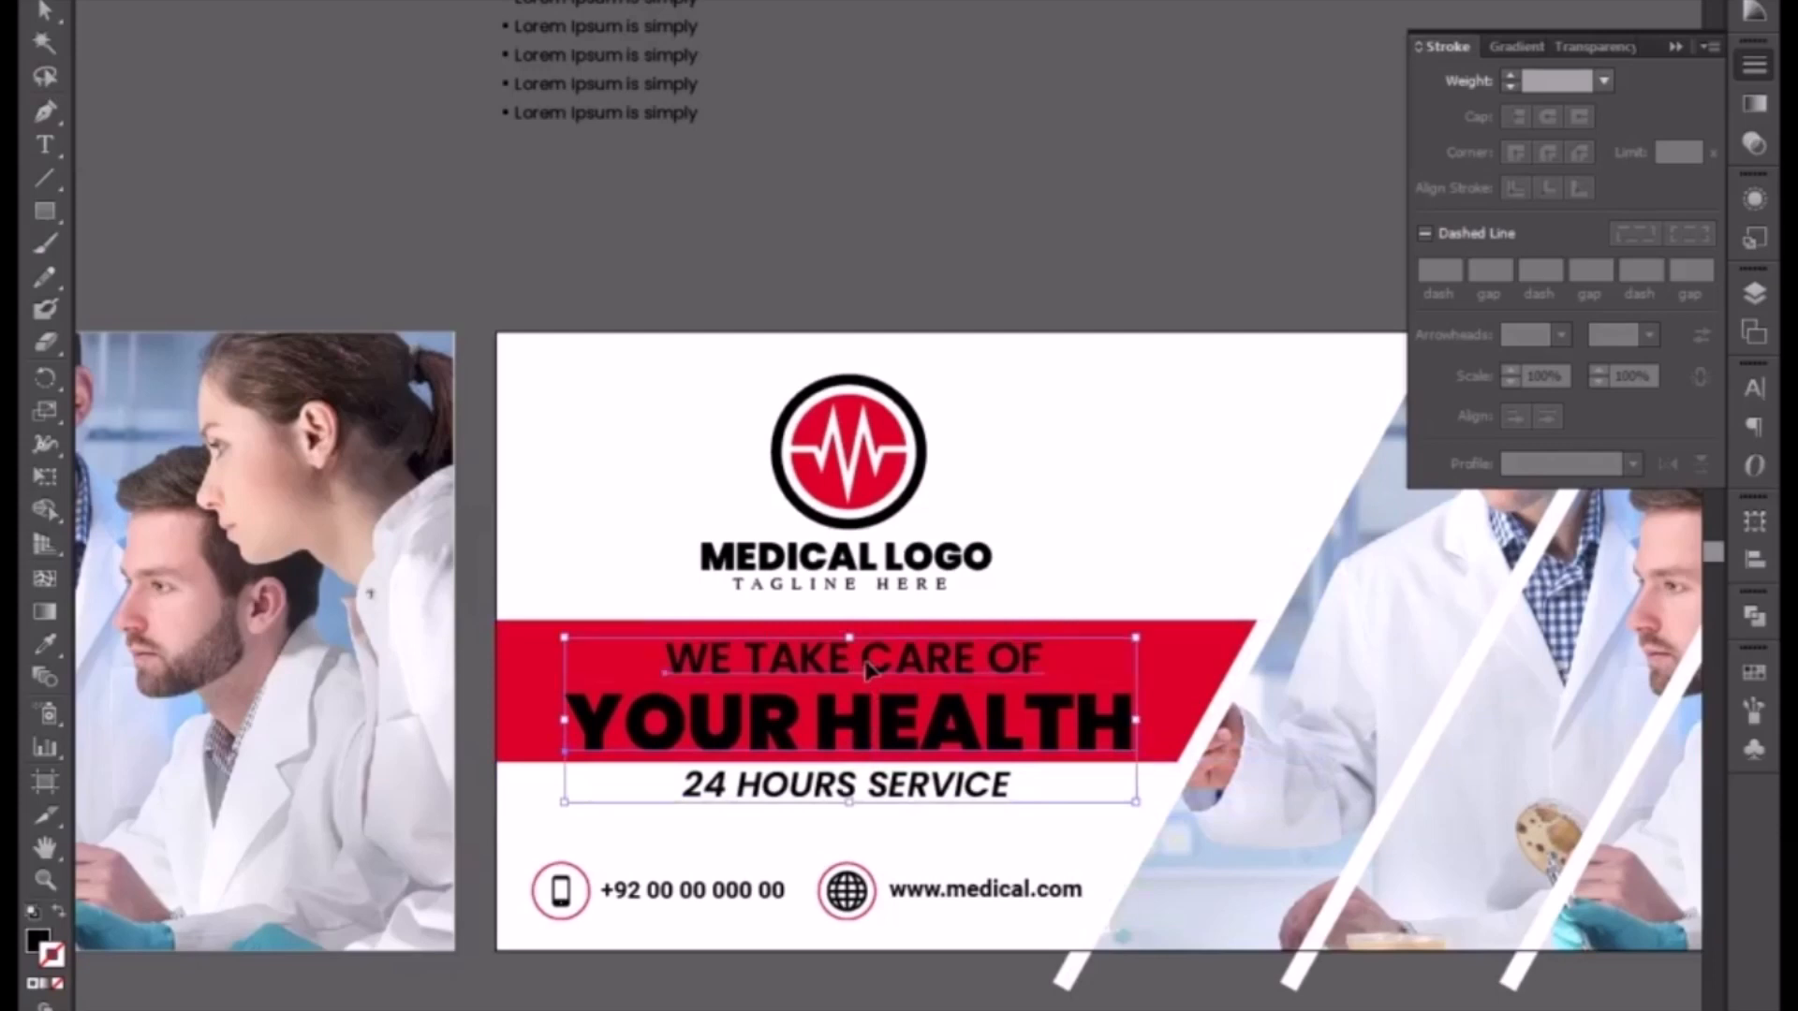
key(Up)
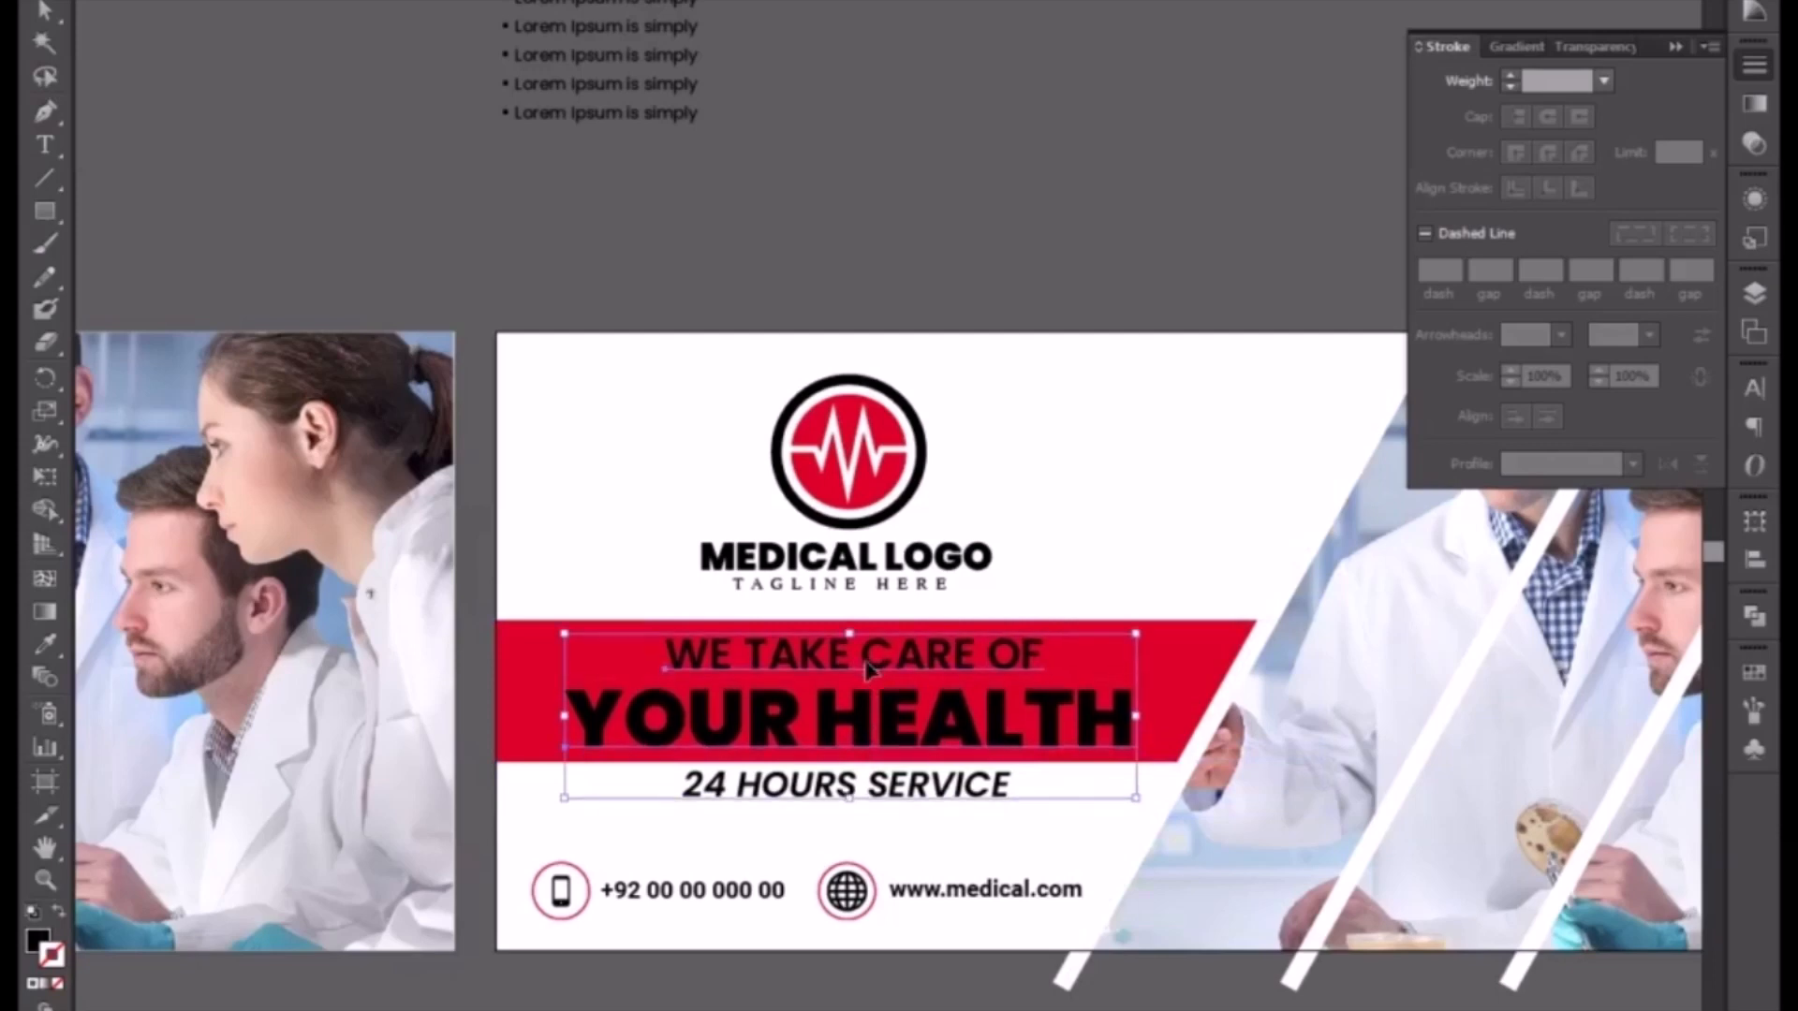
click(39, 940)
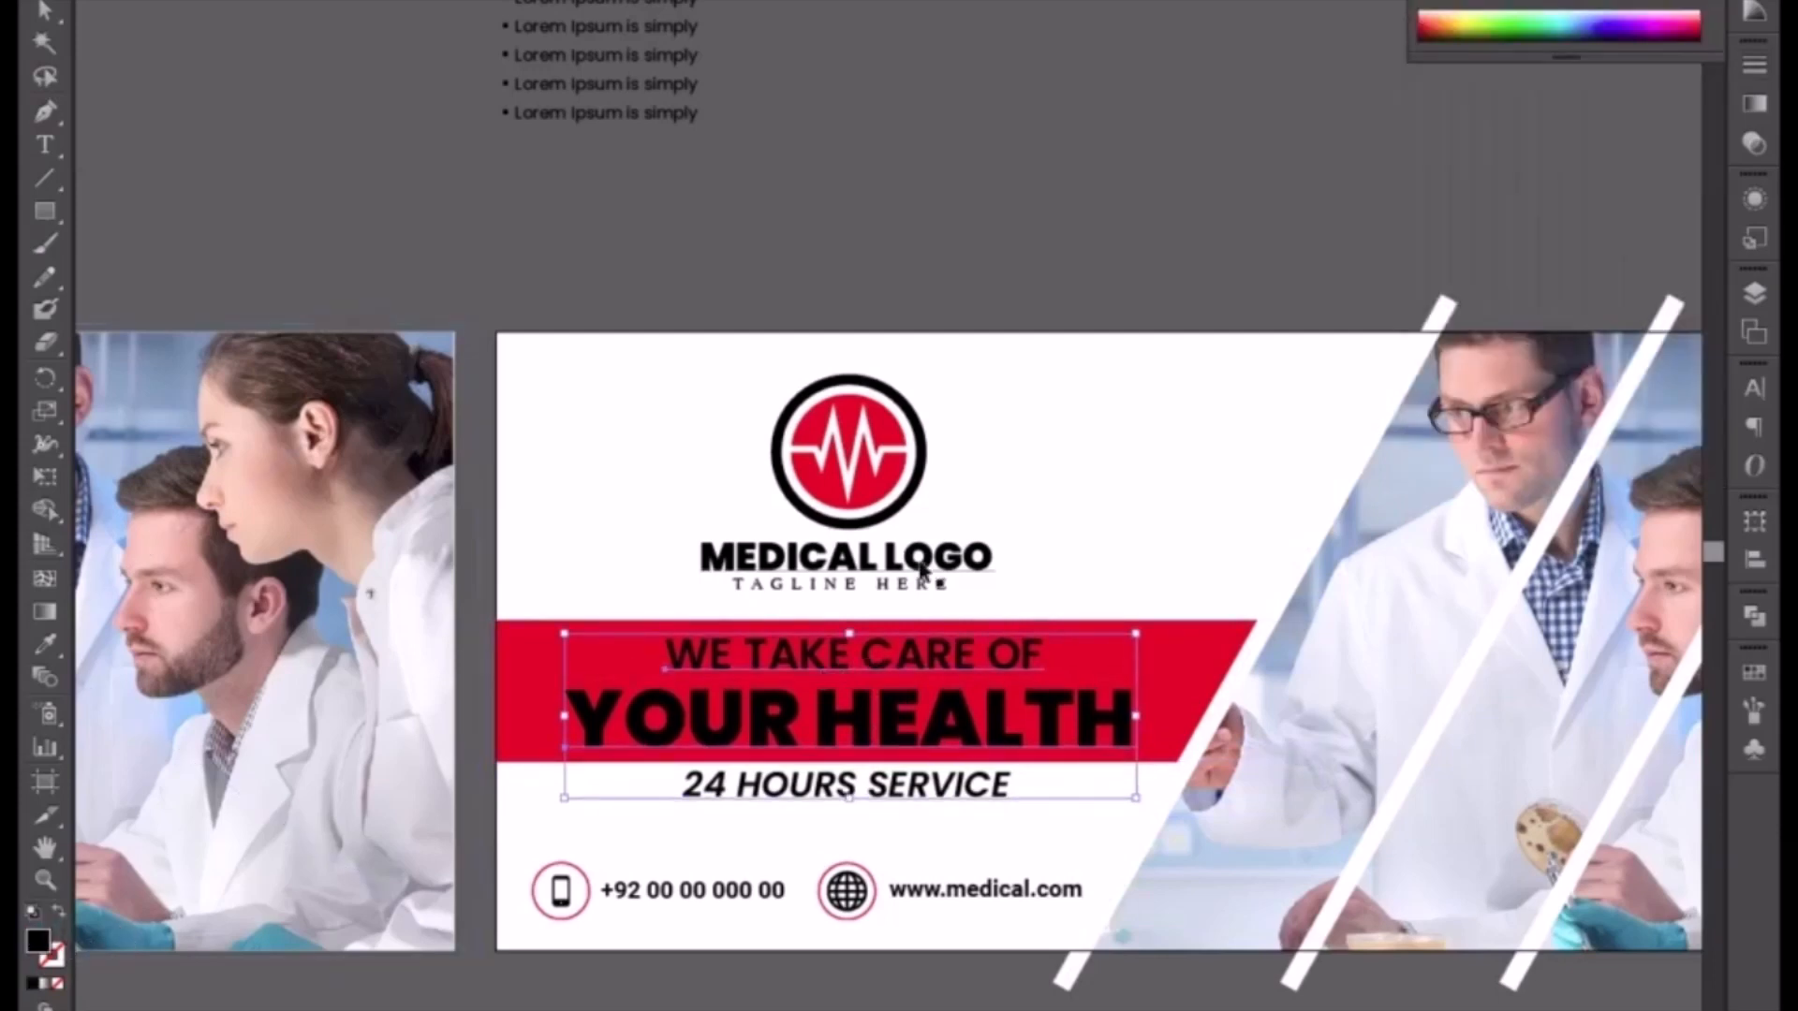
click(1467, 3)
click(1067, 167)
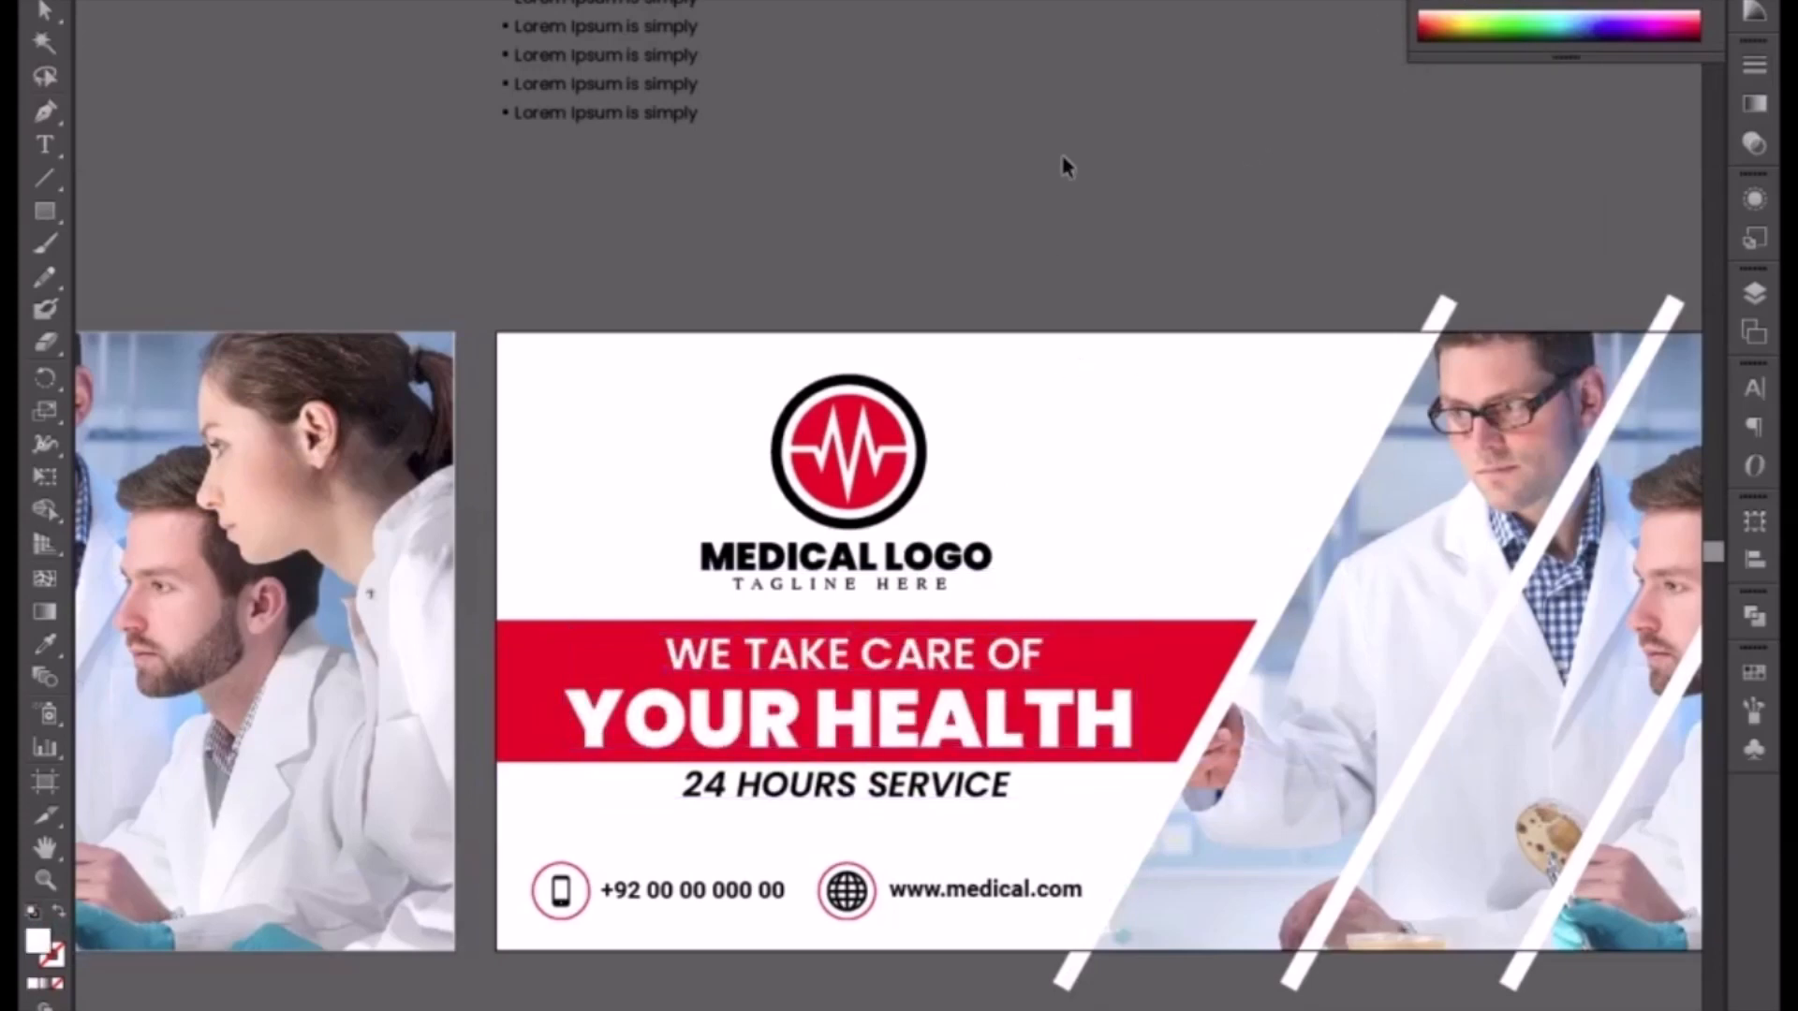
key(ctrl+minus)
drag(1114, 211, 985, 262)
click(1130, 437)
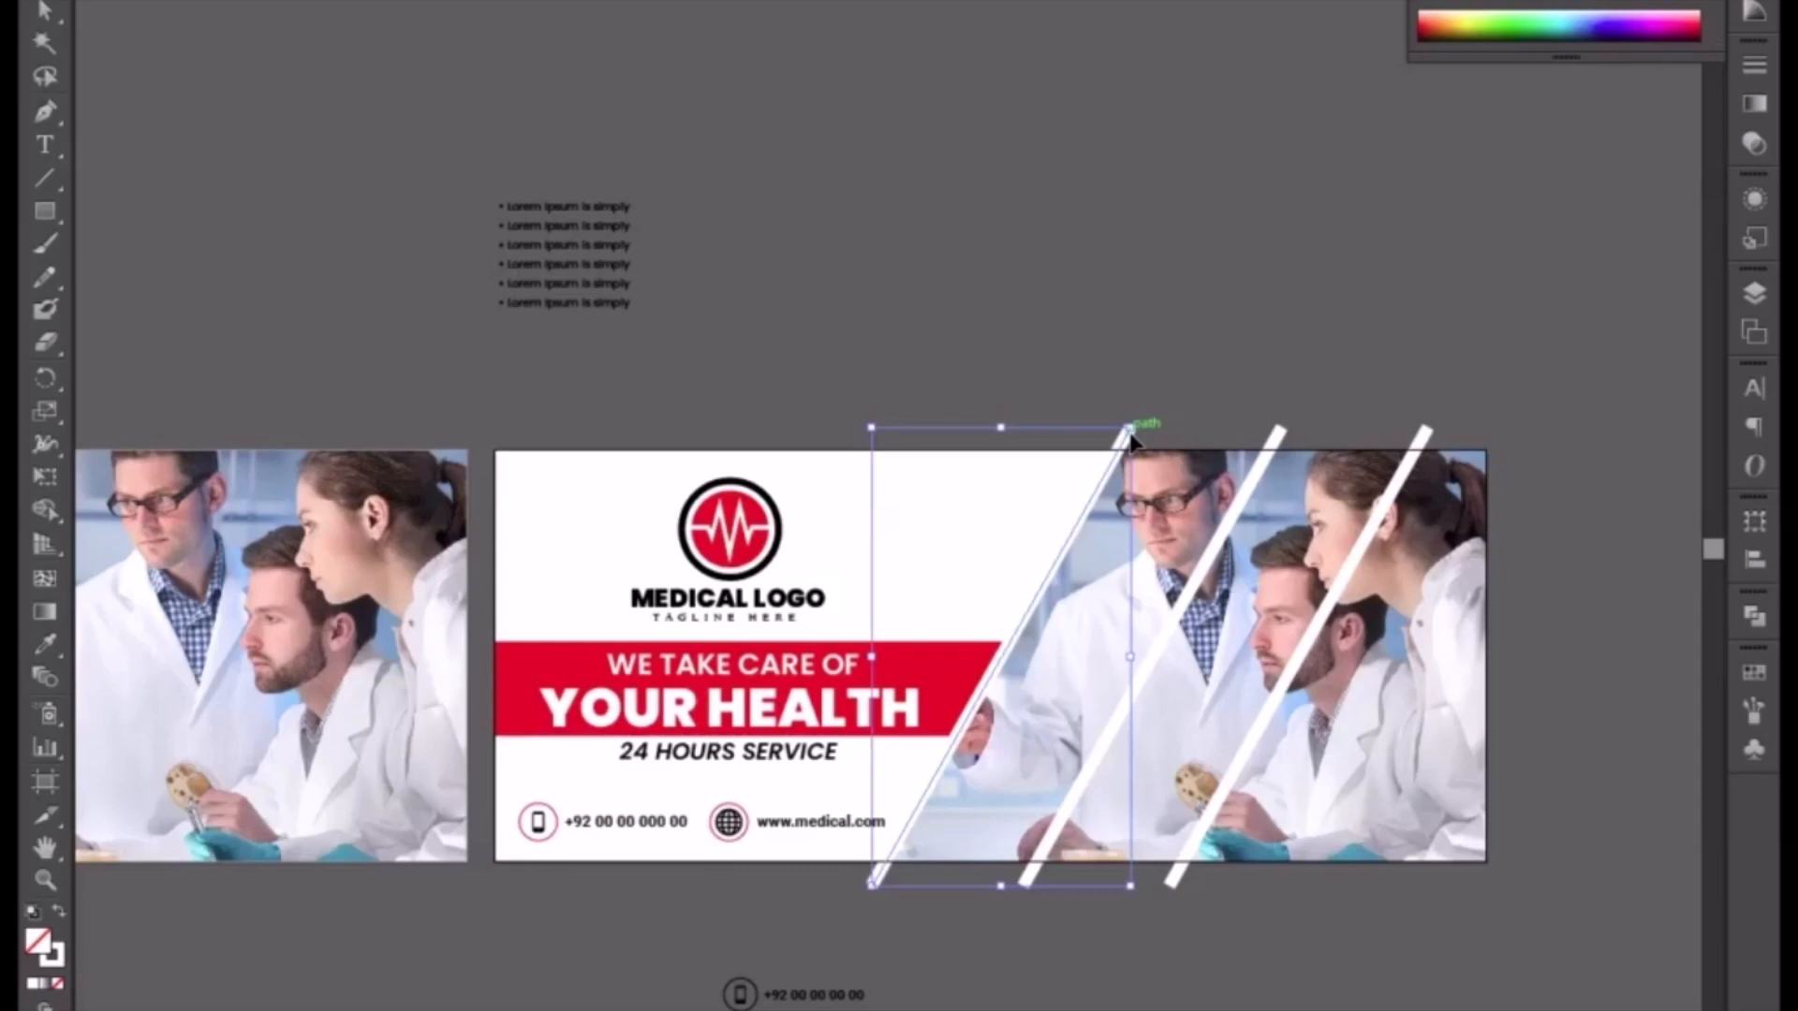
click(1245, 211)
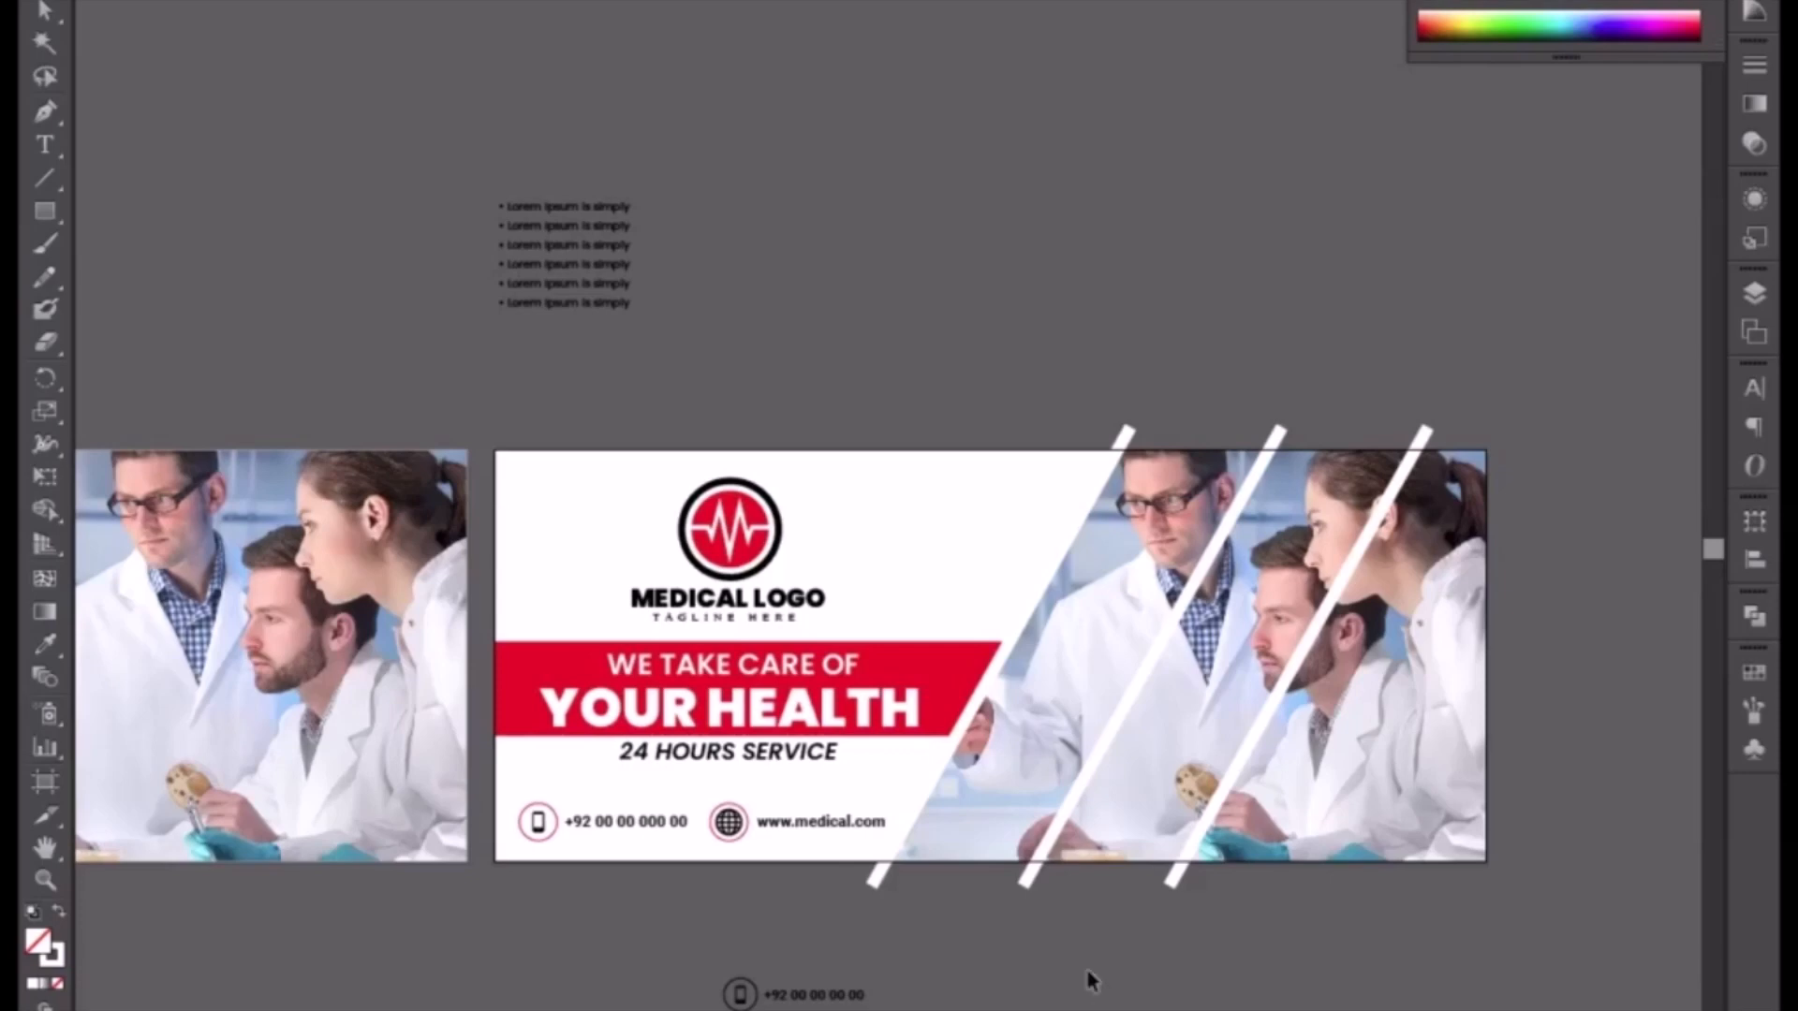
- Draw a circle where the red bar meets the photo, fill it with white, enlarge it slightly and nudge it up
right_click(45, 211)
click(137, 279)
drag(965, 643, 1076, 749)
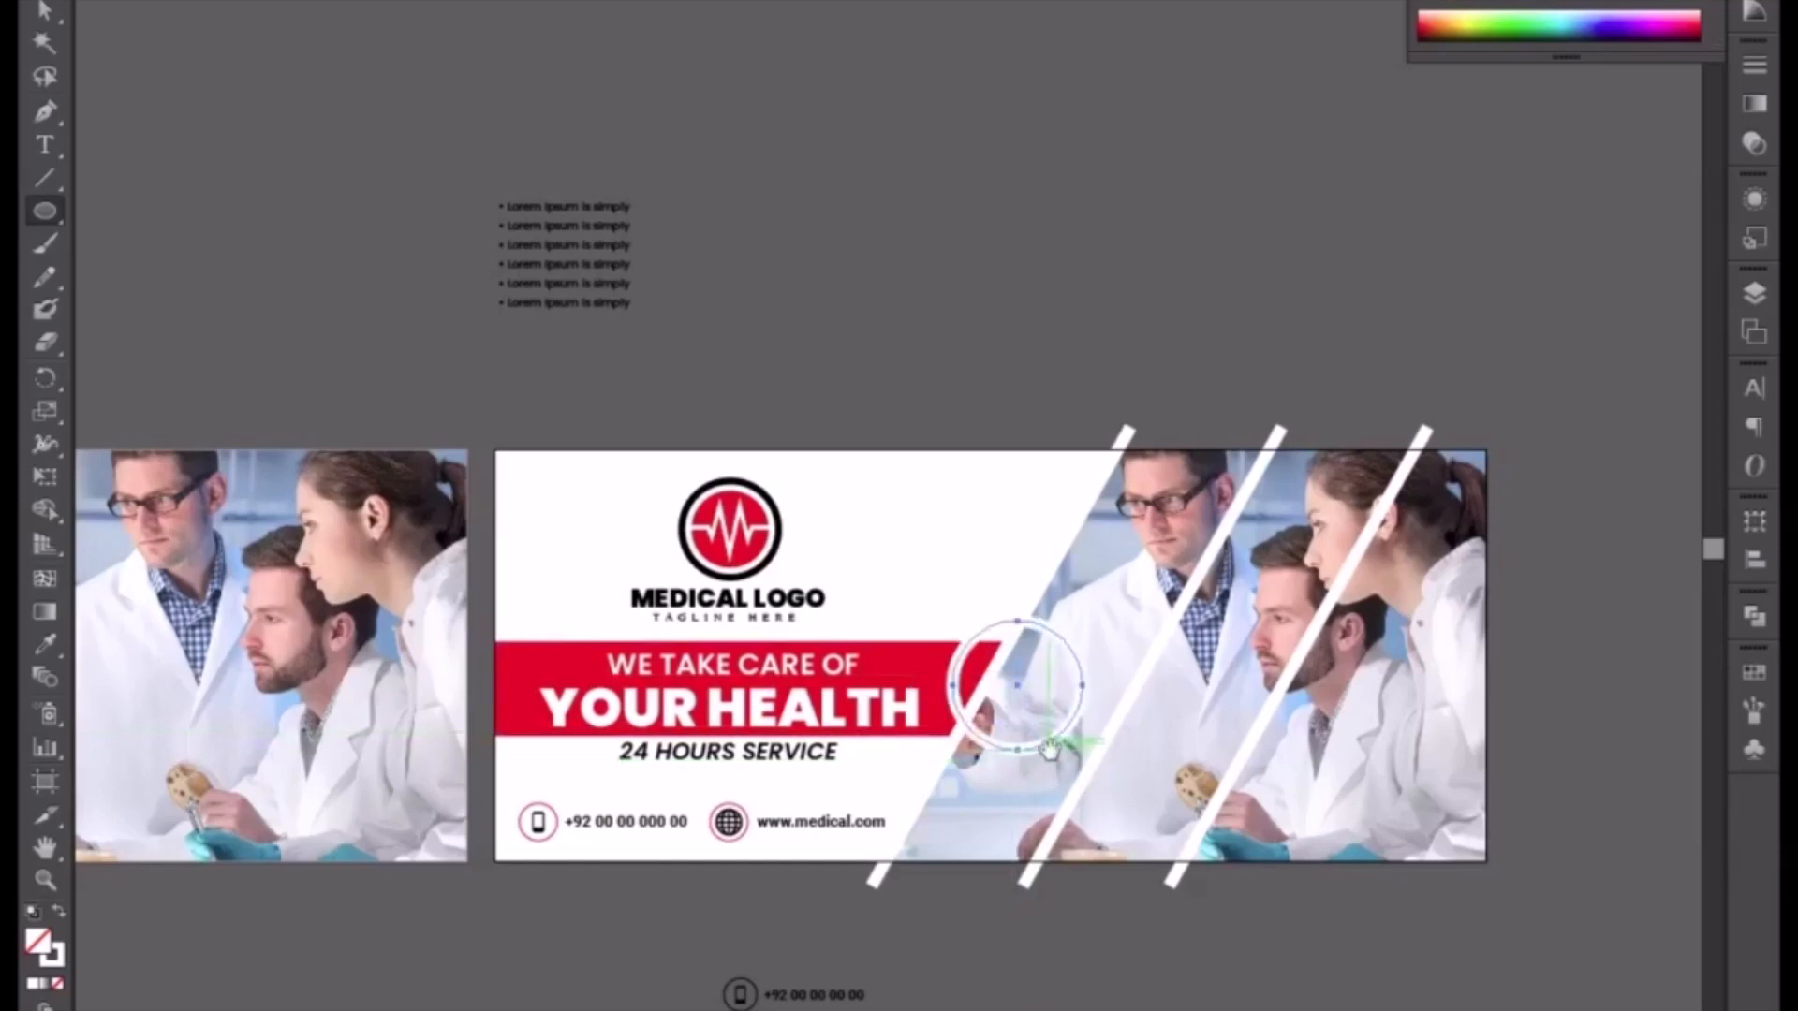
click(43, 645)
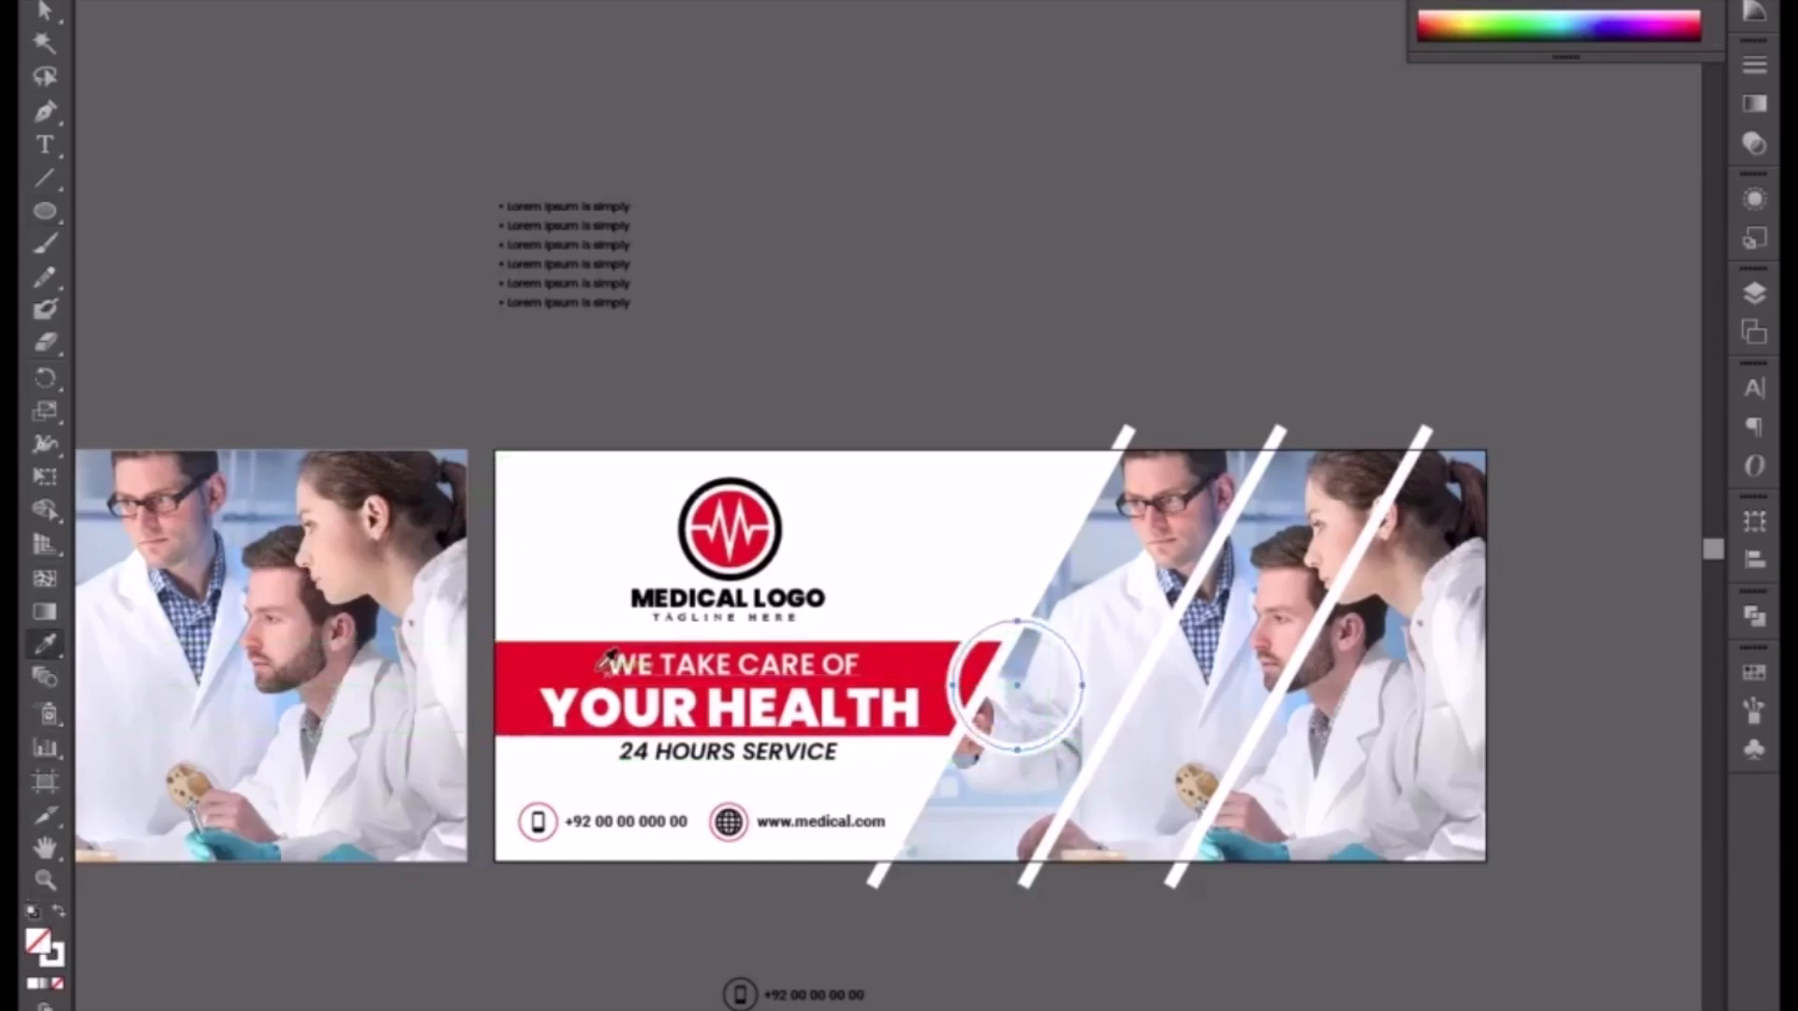
click(930, 485)
click(56, 8)
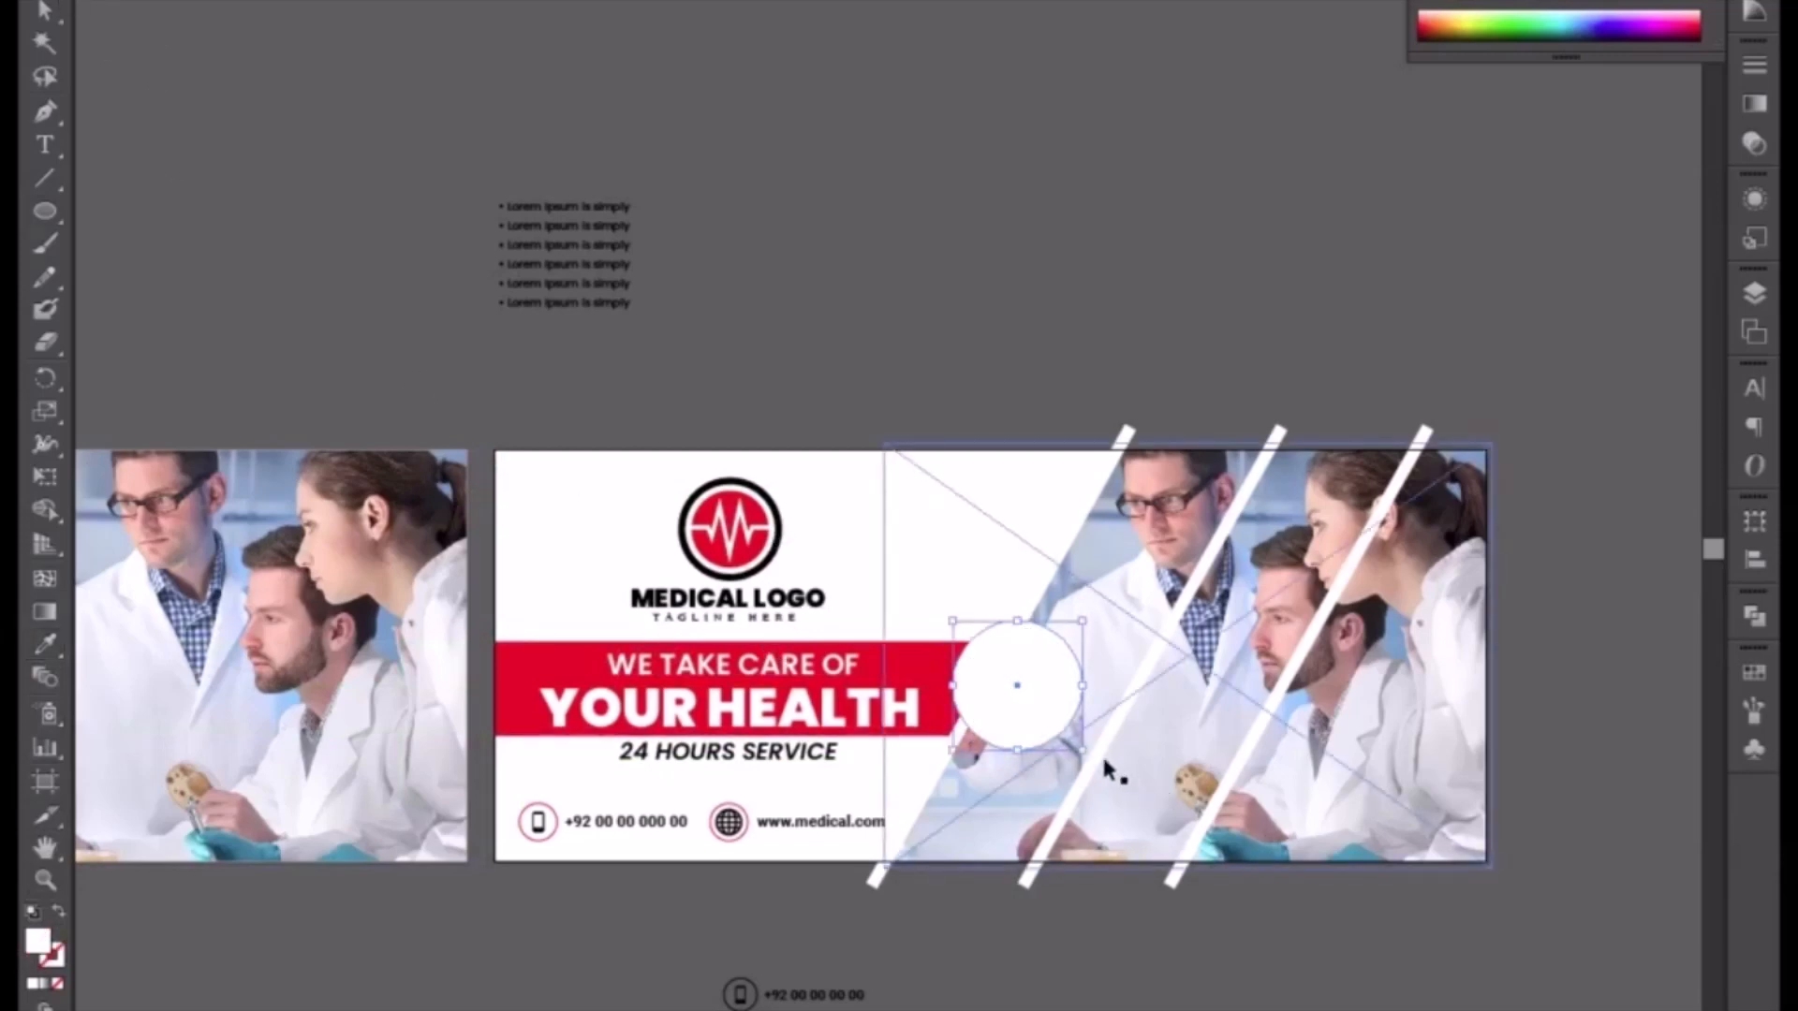
drag(1083, 749, 1099, 764)
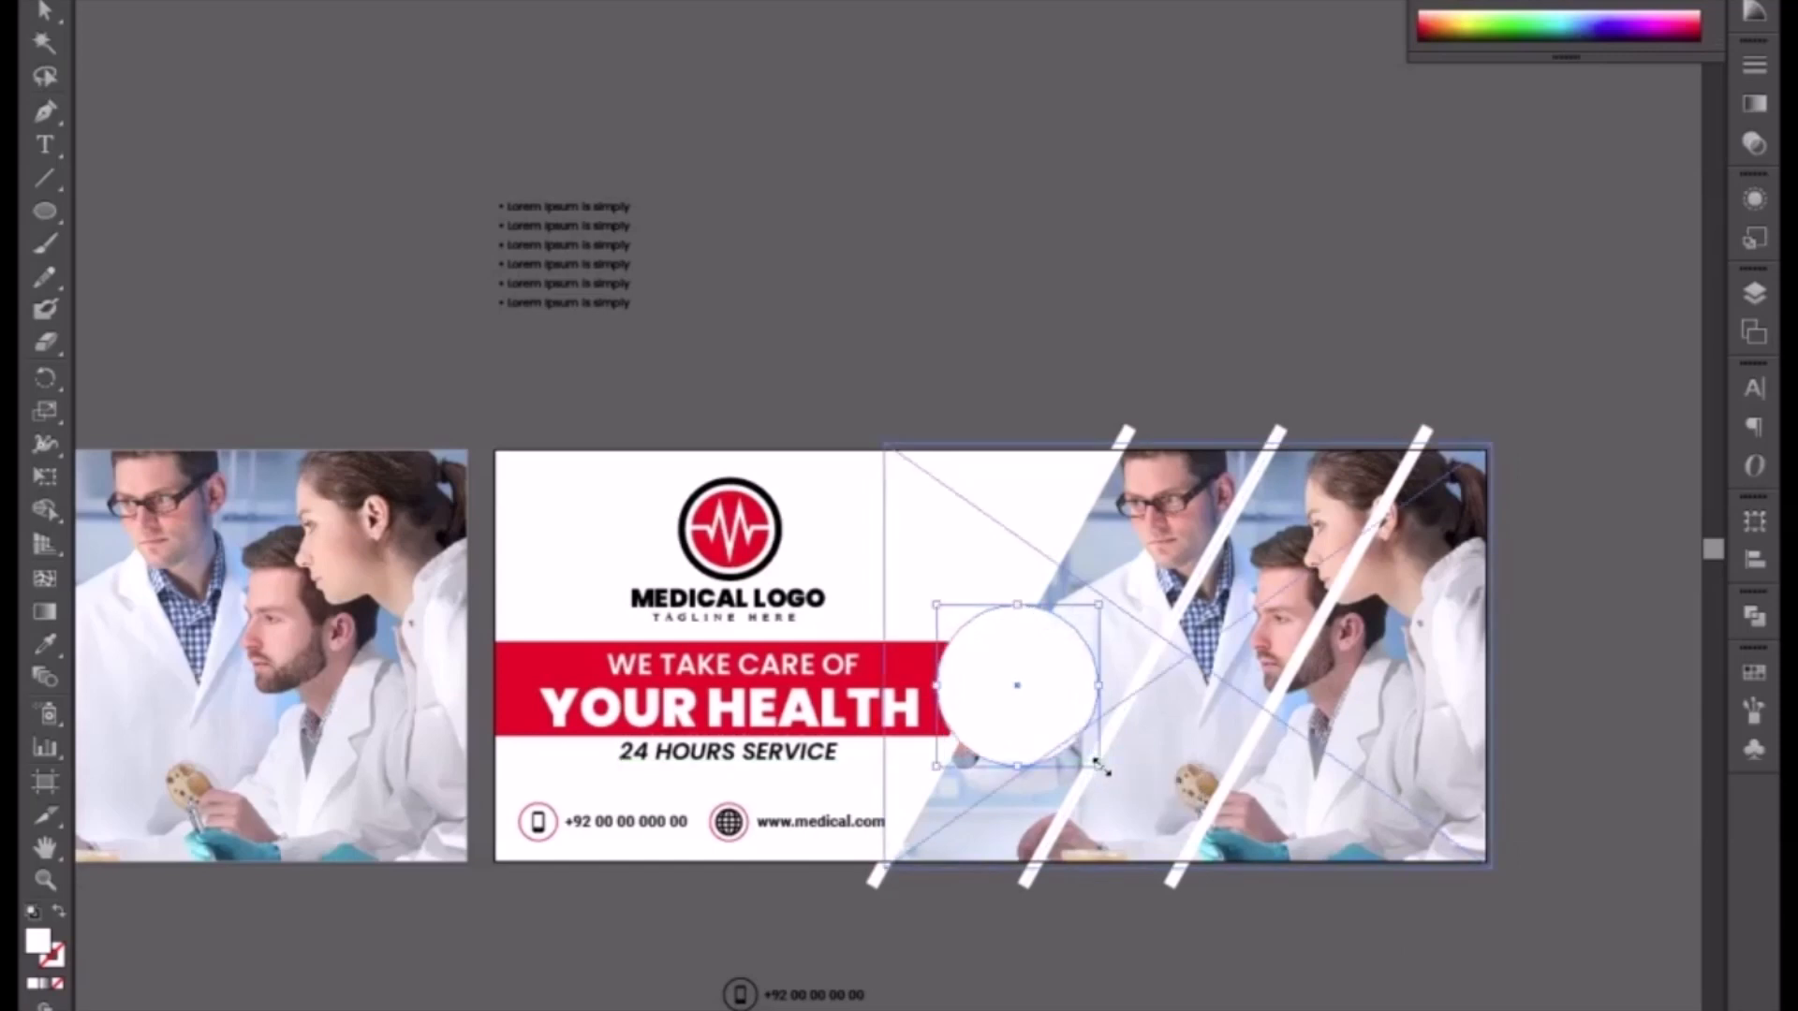
key(Up)
key(Up)
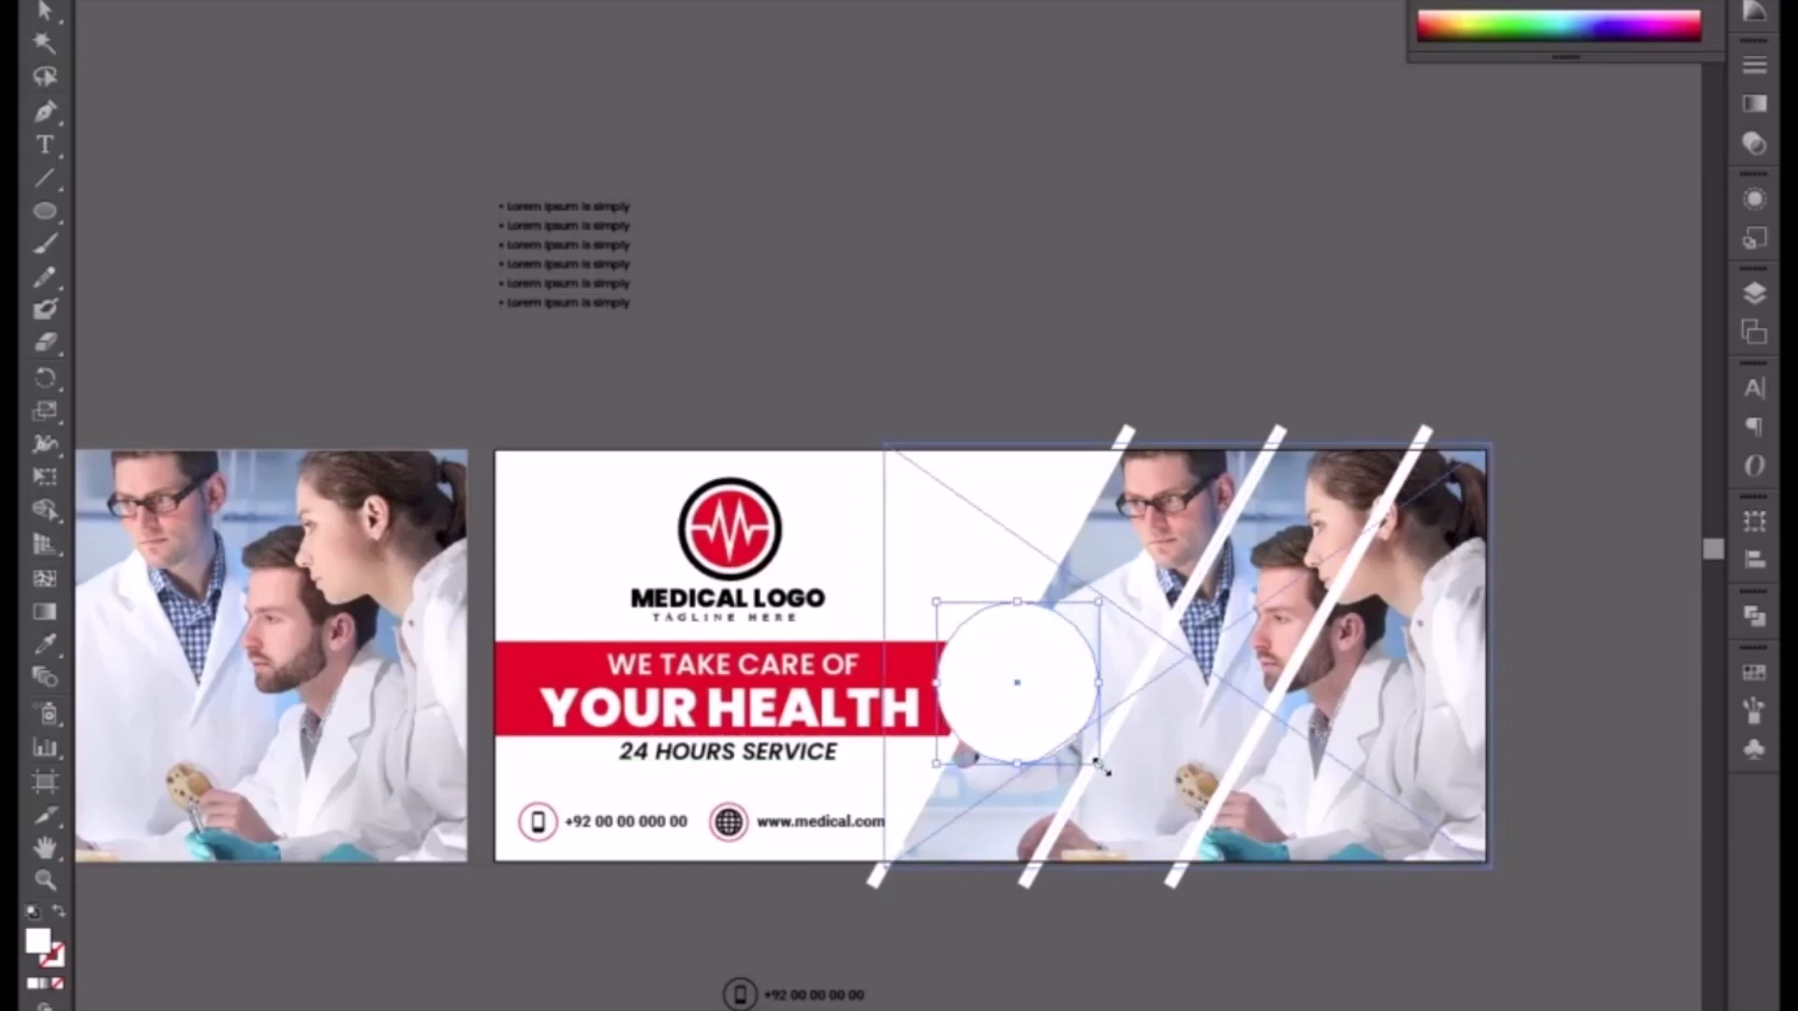
- Place a slightly smaller concentric copy of the white circle and fill it with the black of the logo text
key(ctrl+shift+b)
drag(1097, 602, 1091, 609)
click(44, 646)
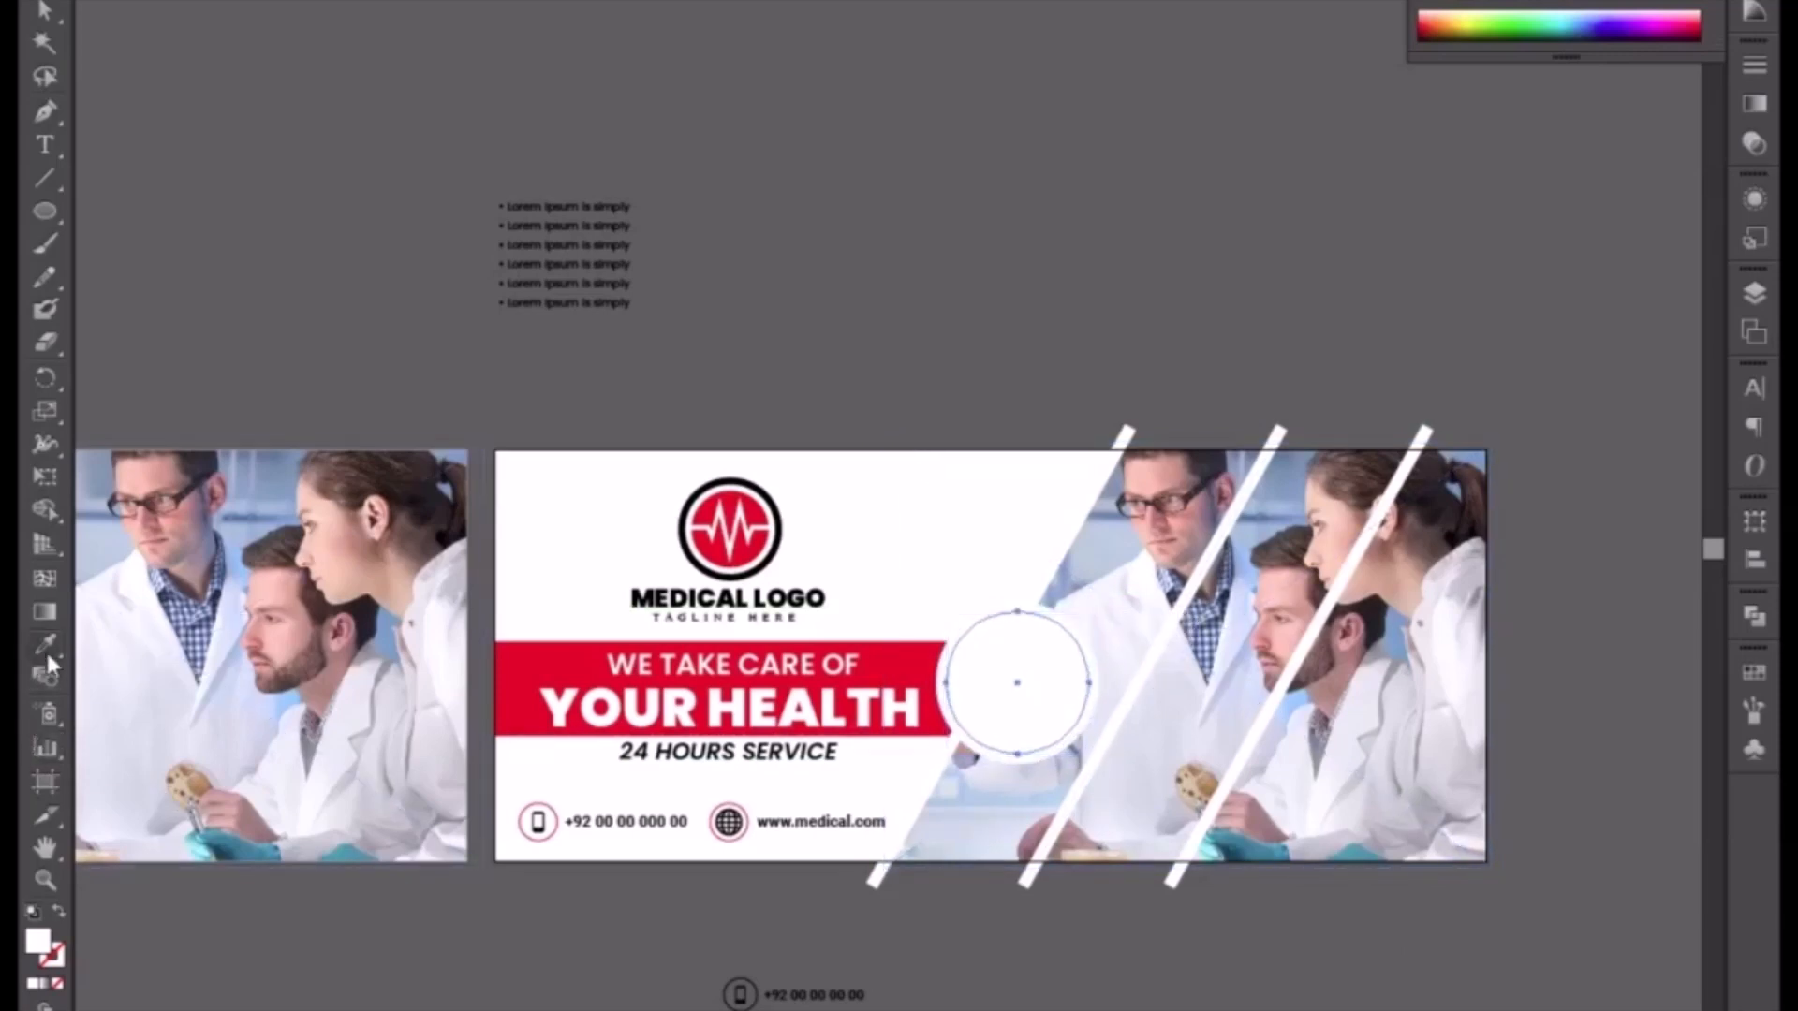
click(670, 592)
click(47, 10)
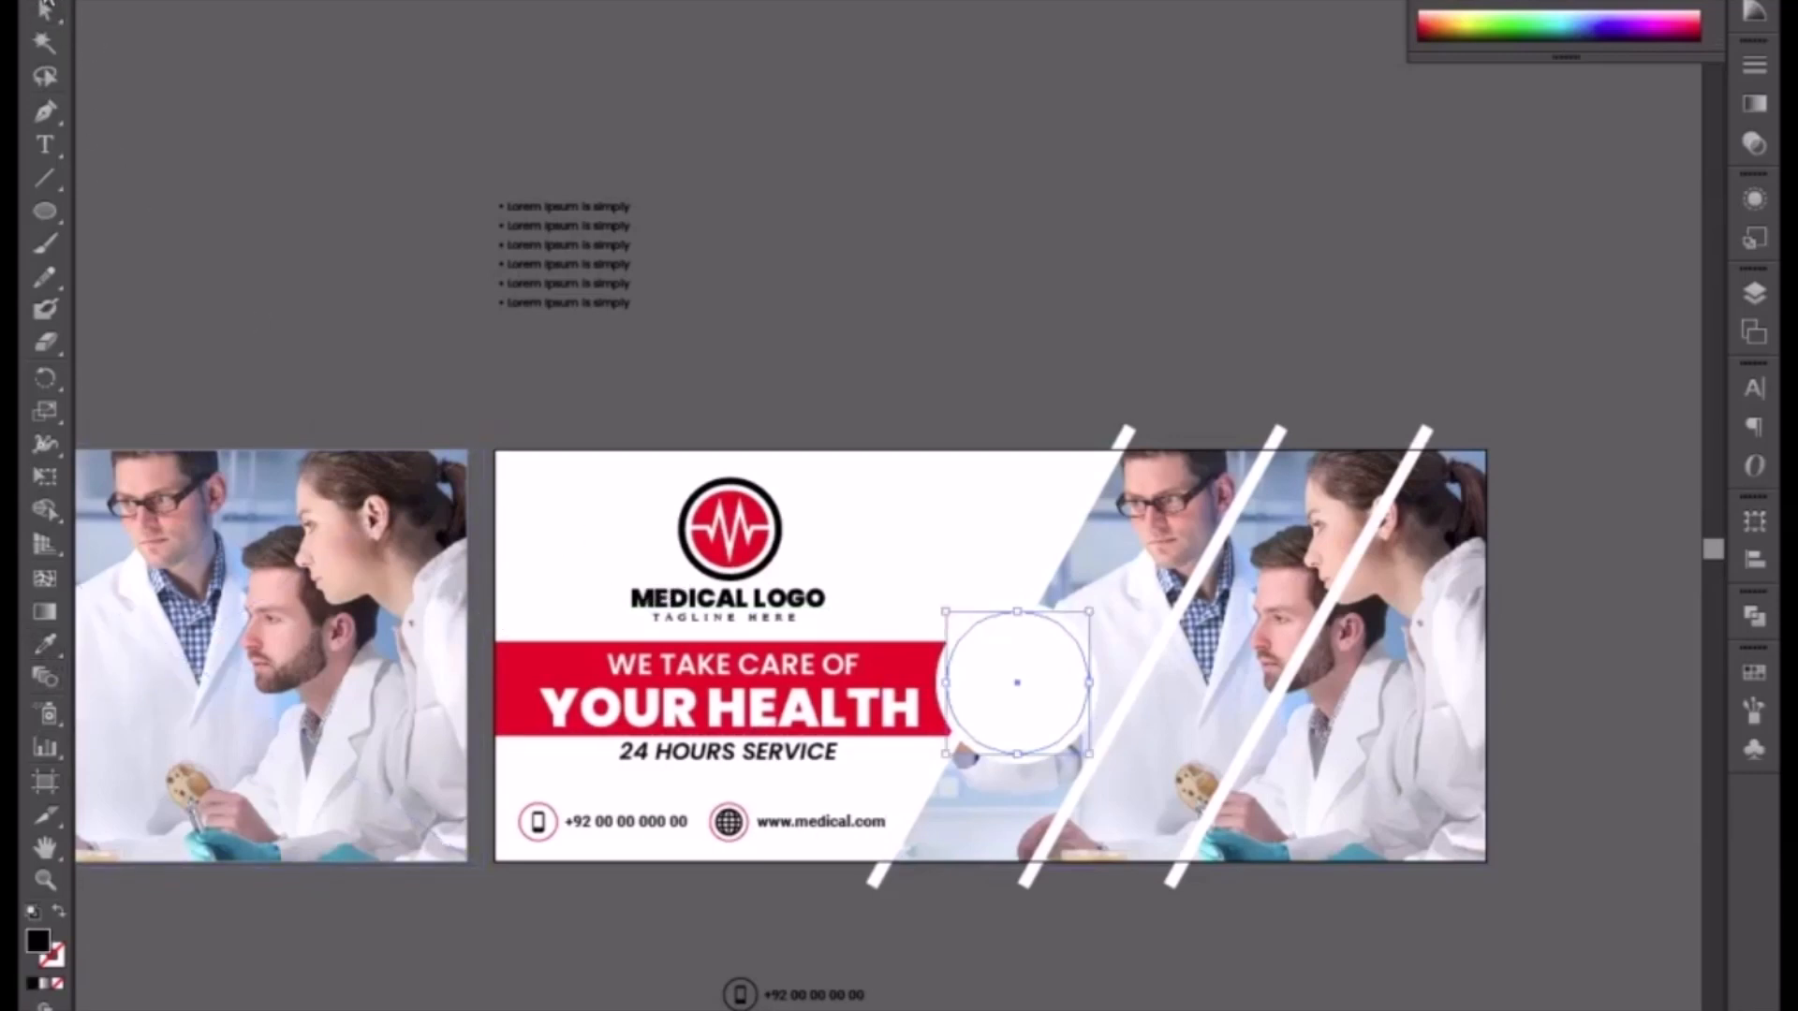
- Bring the smaller black circle to the front and group it with the white circle
click(1047, 610)
right_click(1047, 618)
mouse_move(1171, 1006)
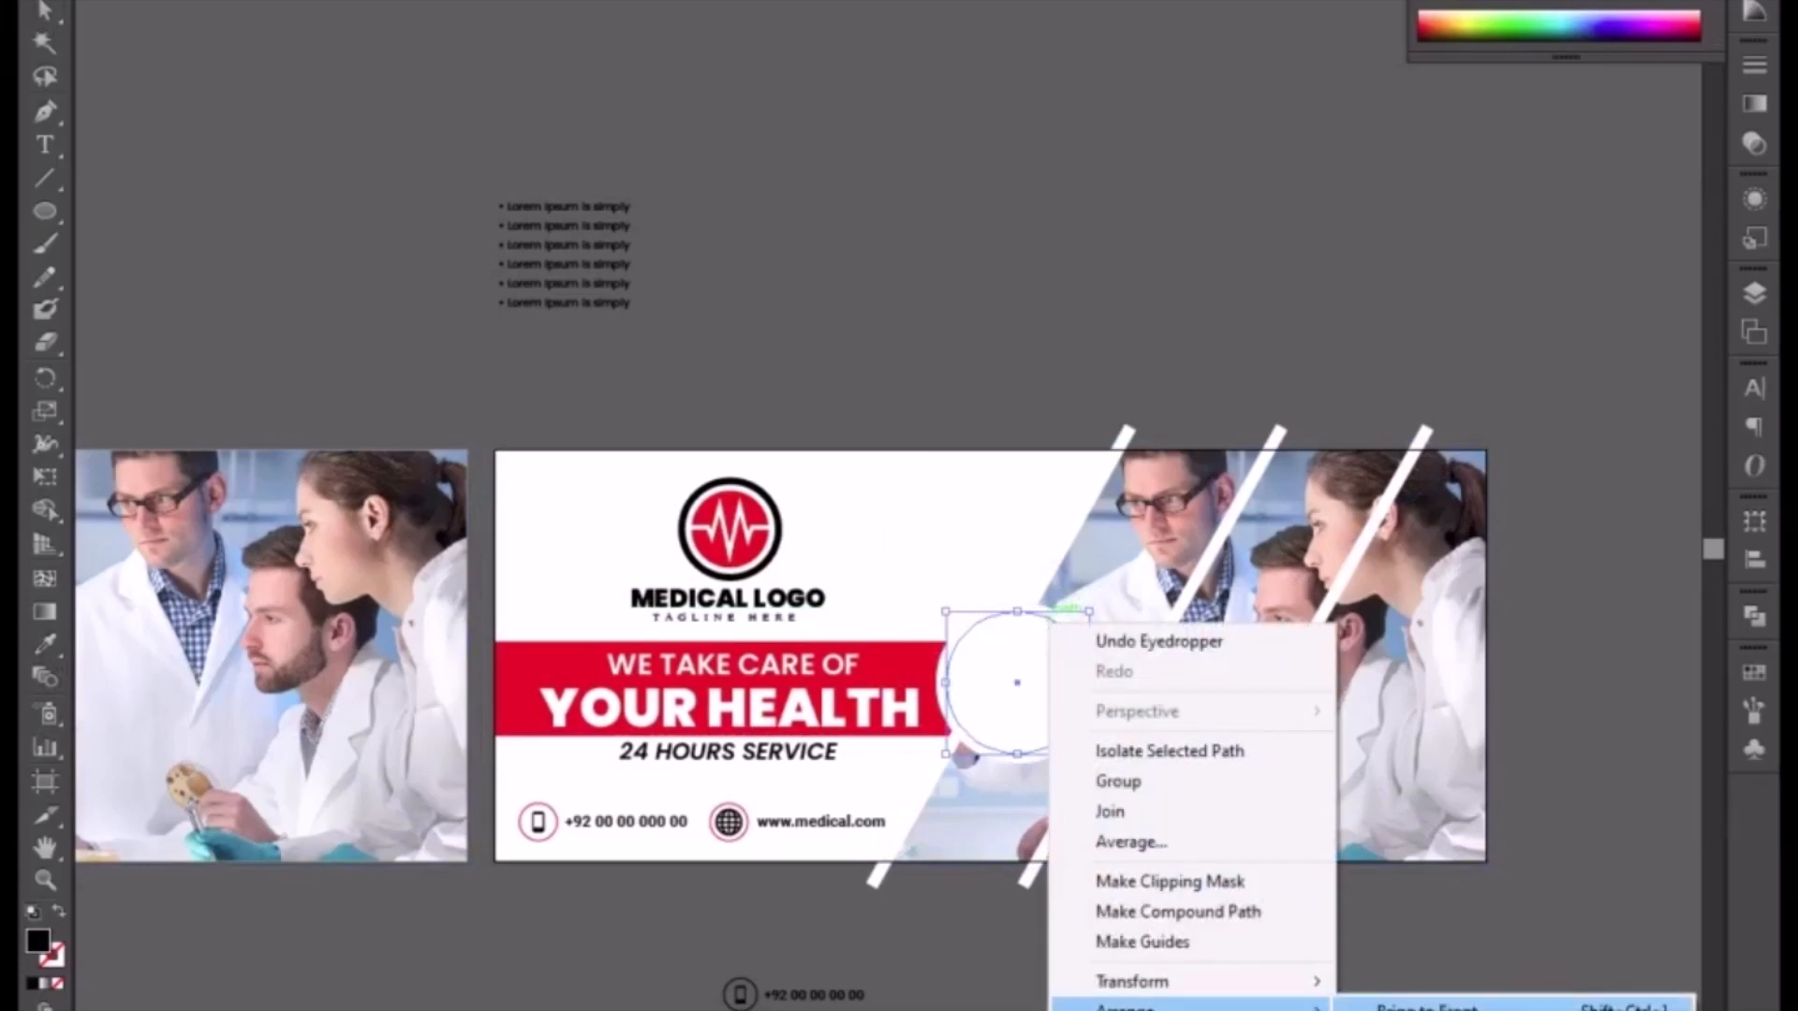
click(1404, 1003)
shift+click(1071, 626)
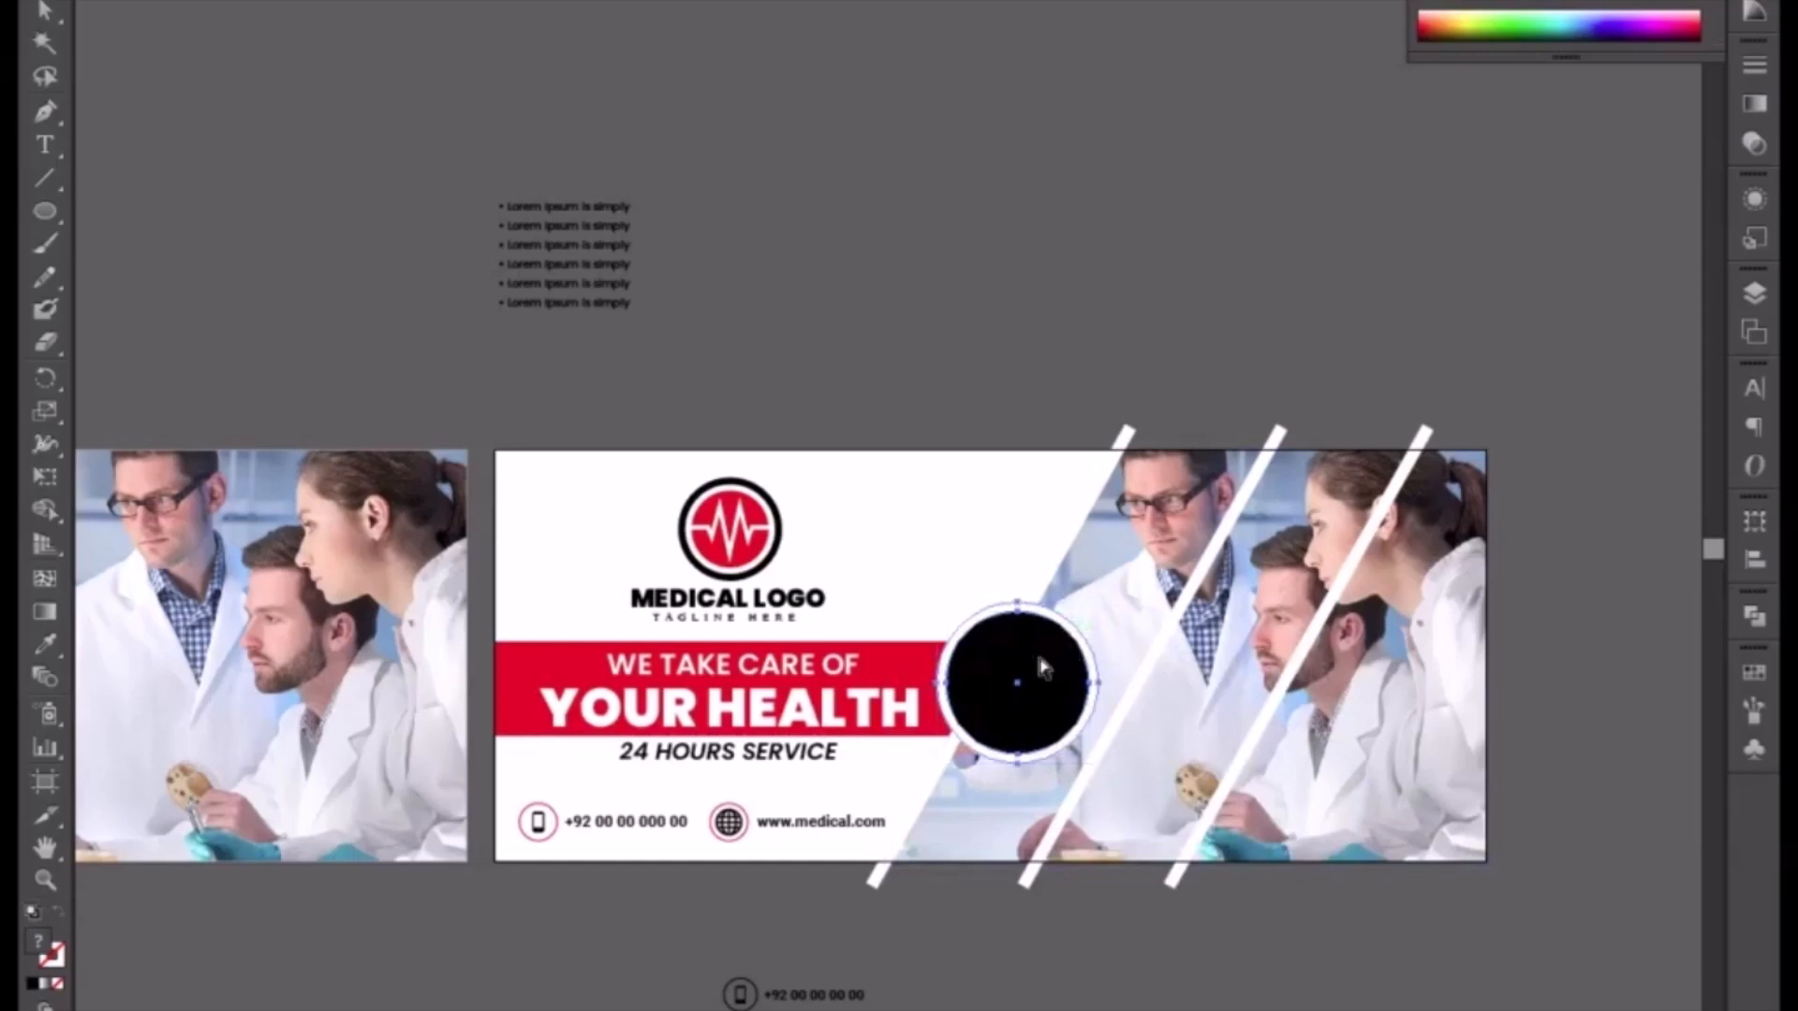
key(ctrl+equal)
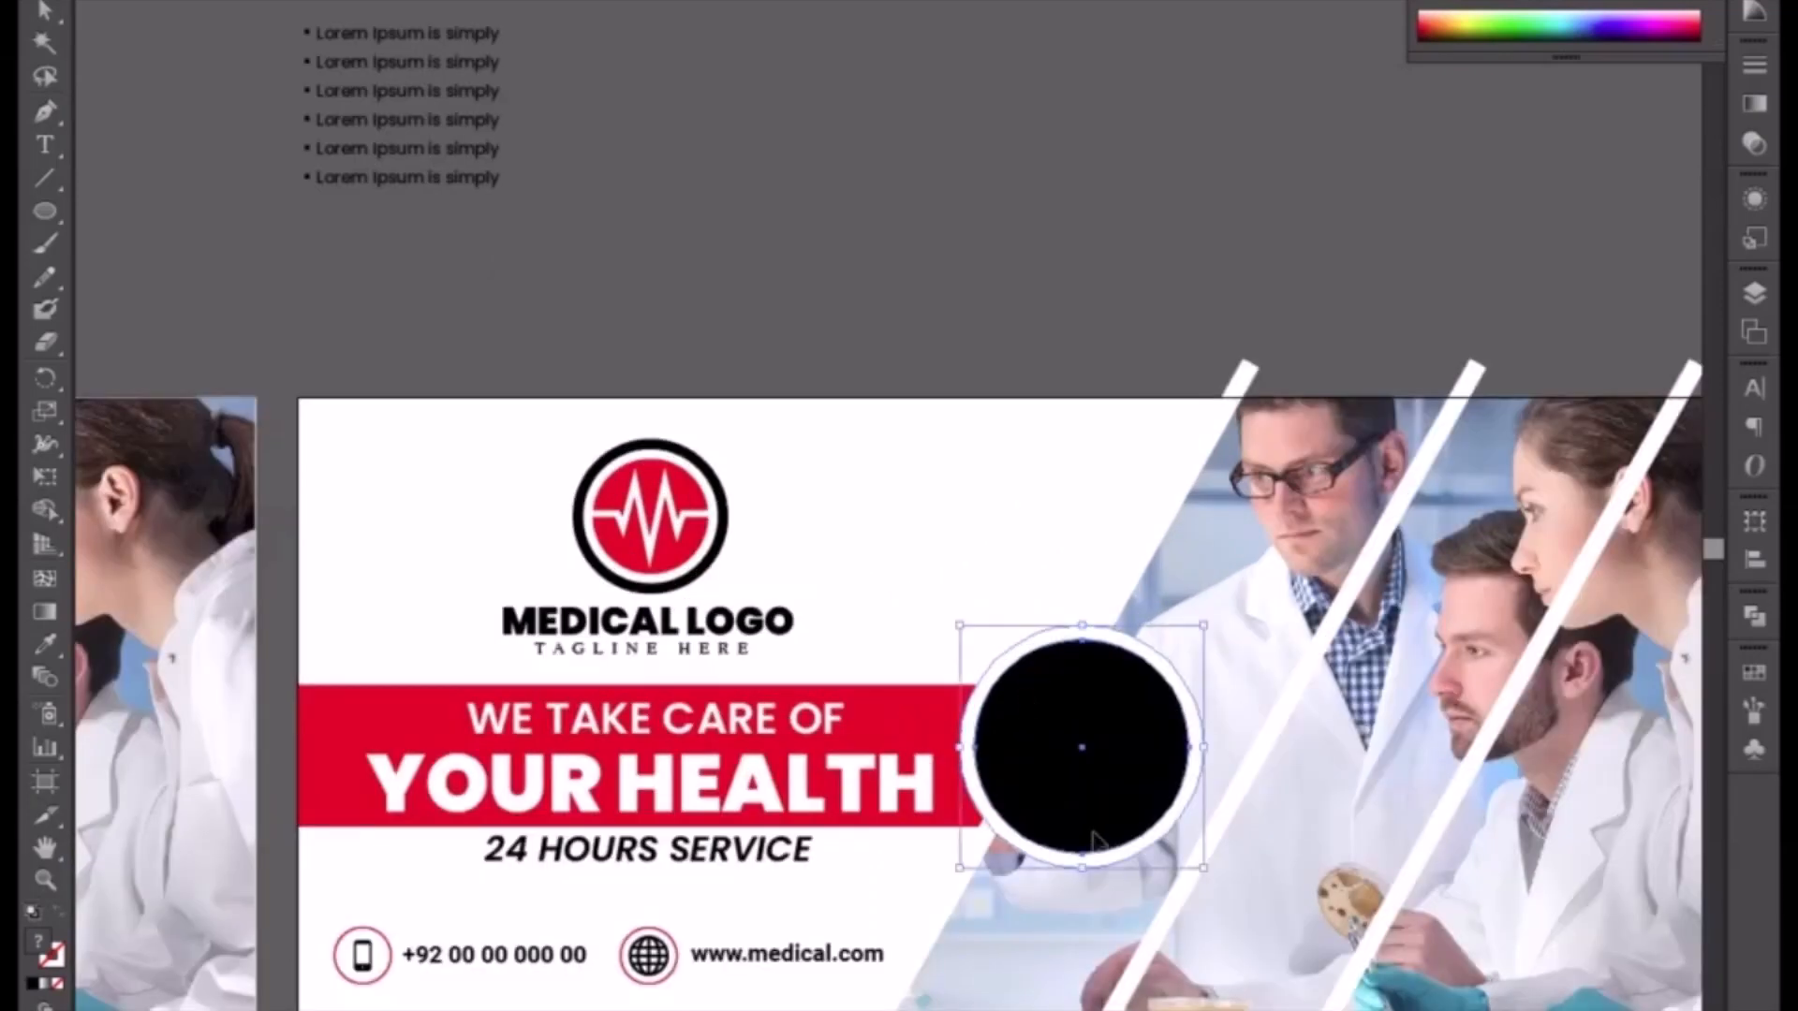
drag(1083, 843, 1081, 714)
drag(953, 491, 1016, 559)
drag(1107, 660, 1087, 632)
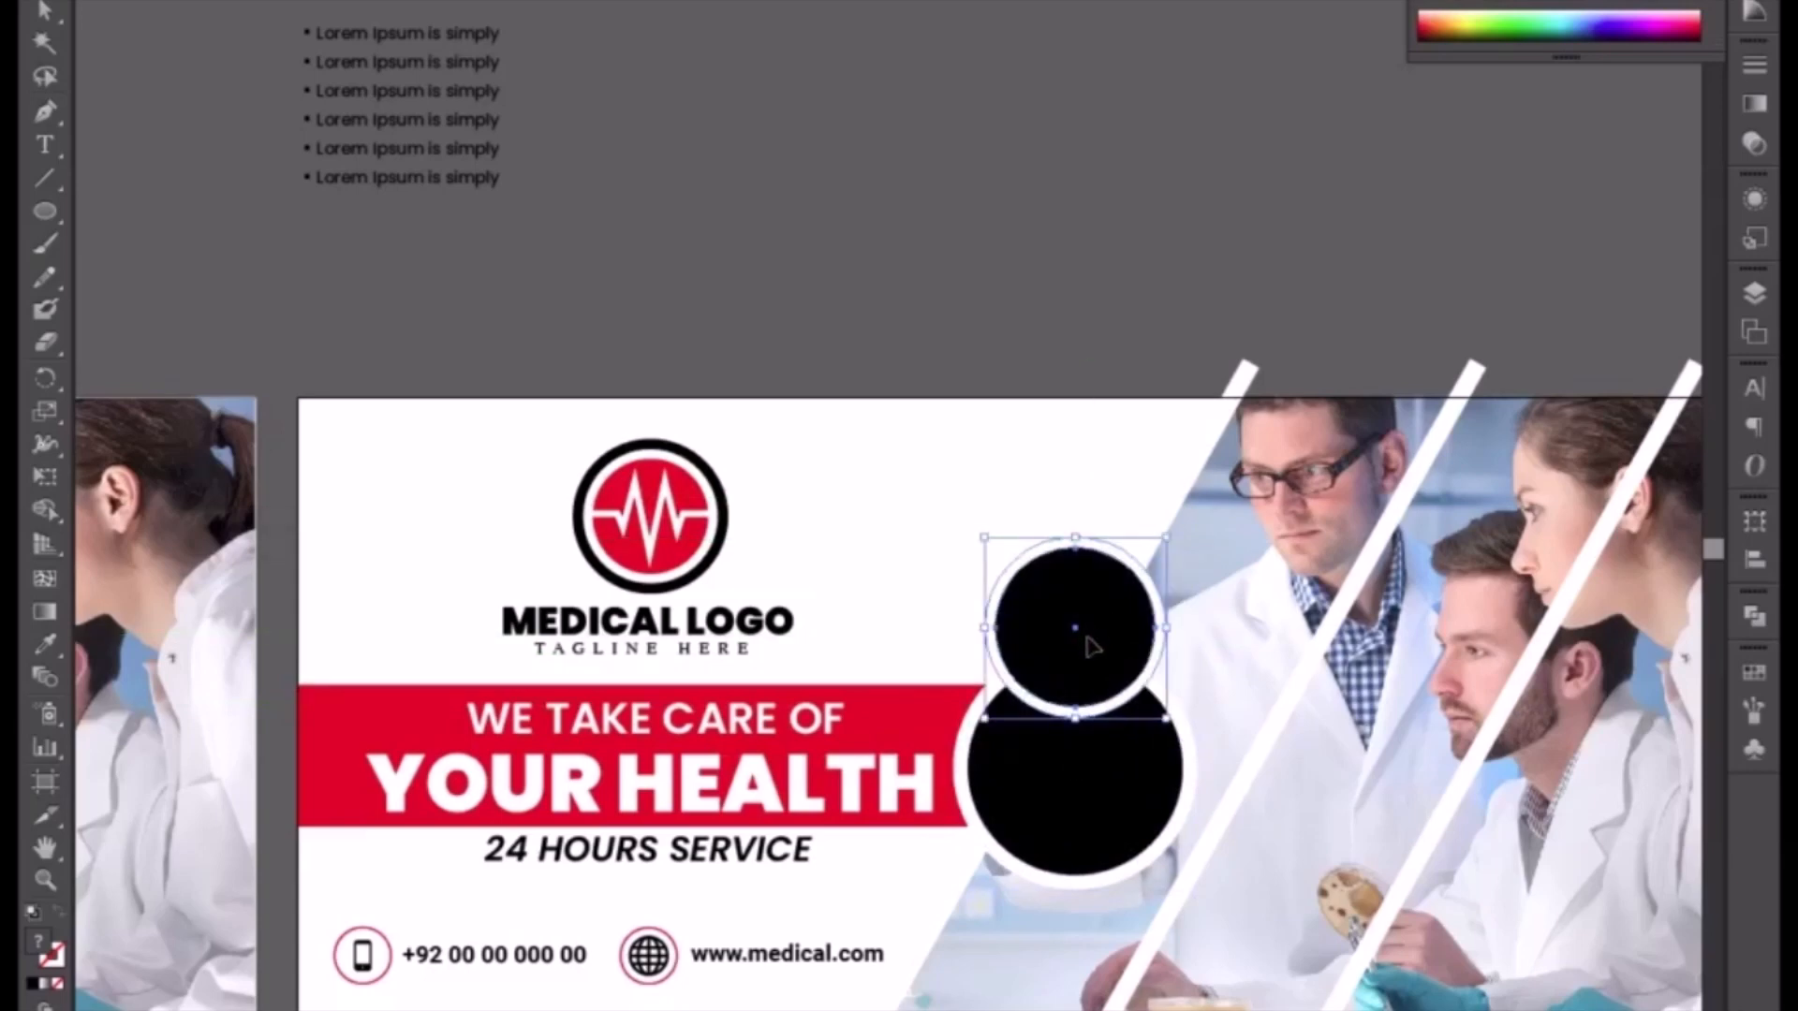
key(Delete)
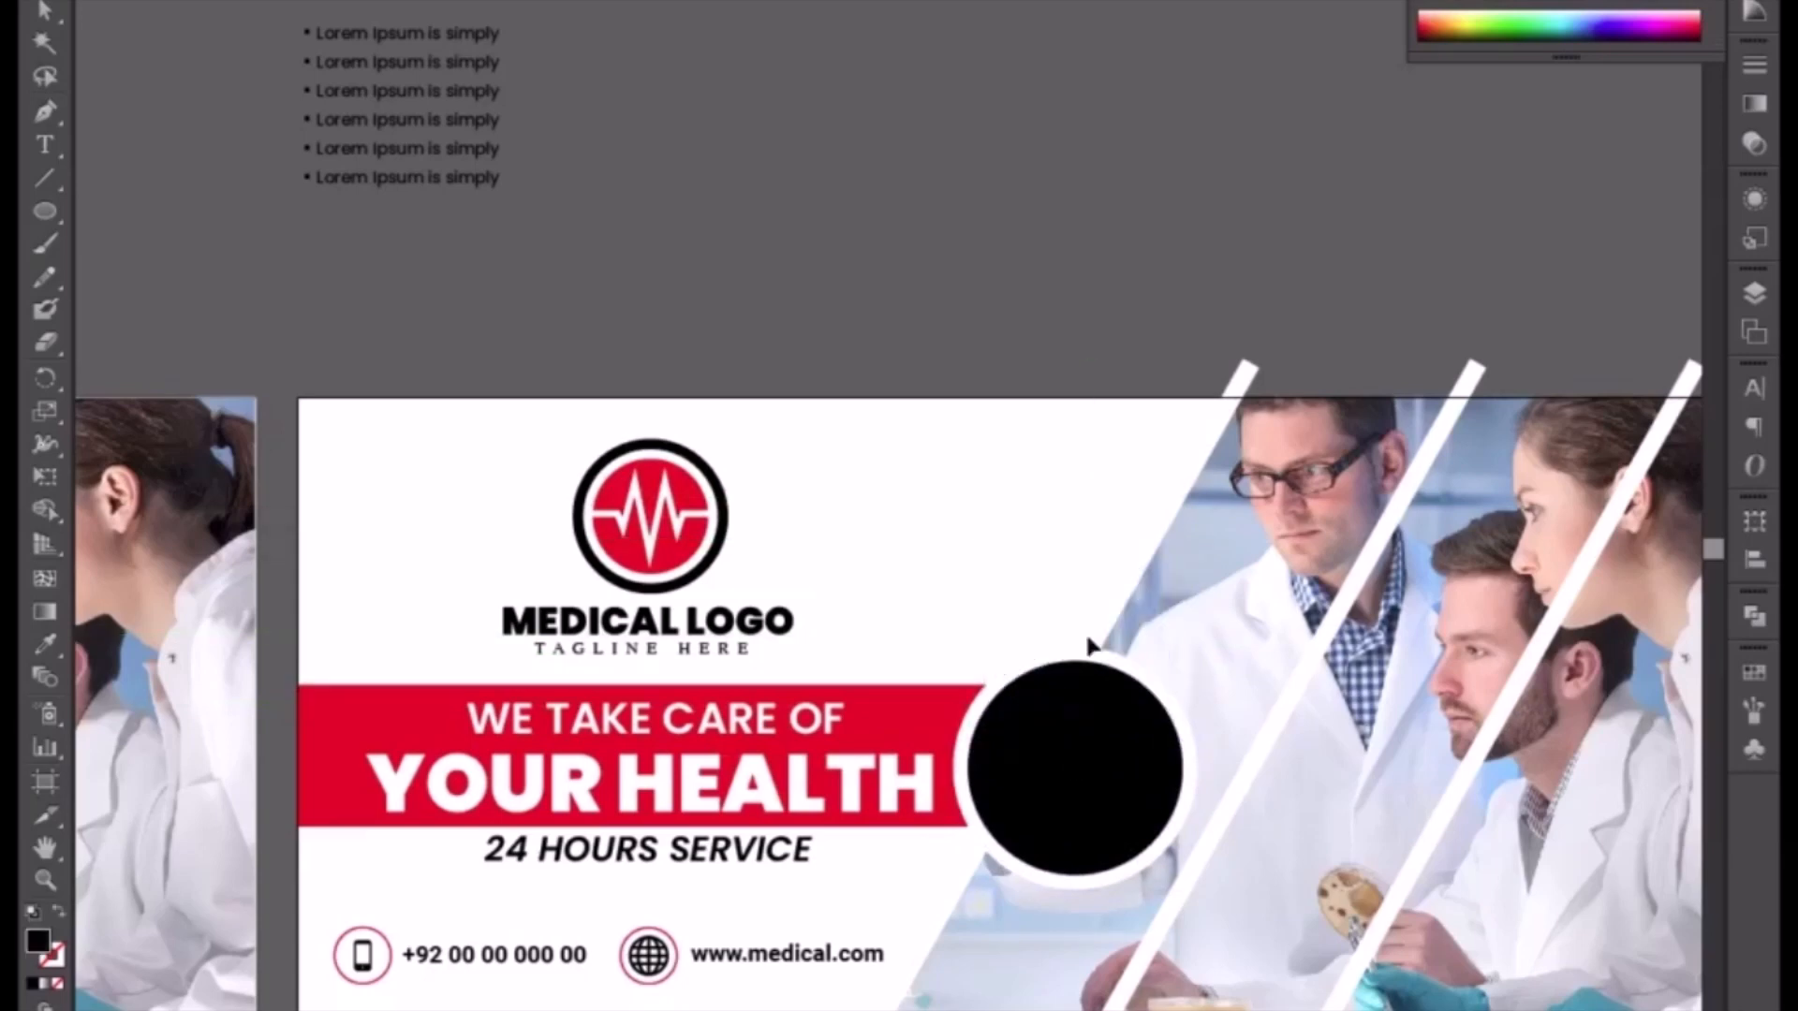
- Inside the circle group, turn the outer circle's white fill into a white stroke with a weight of 8 pt
double_click(1091, 660)
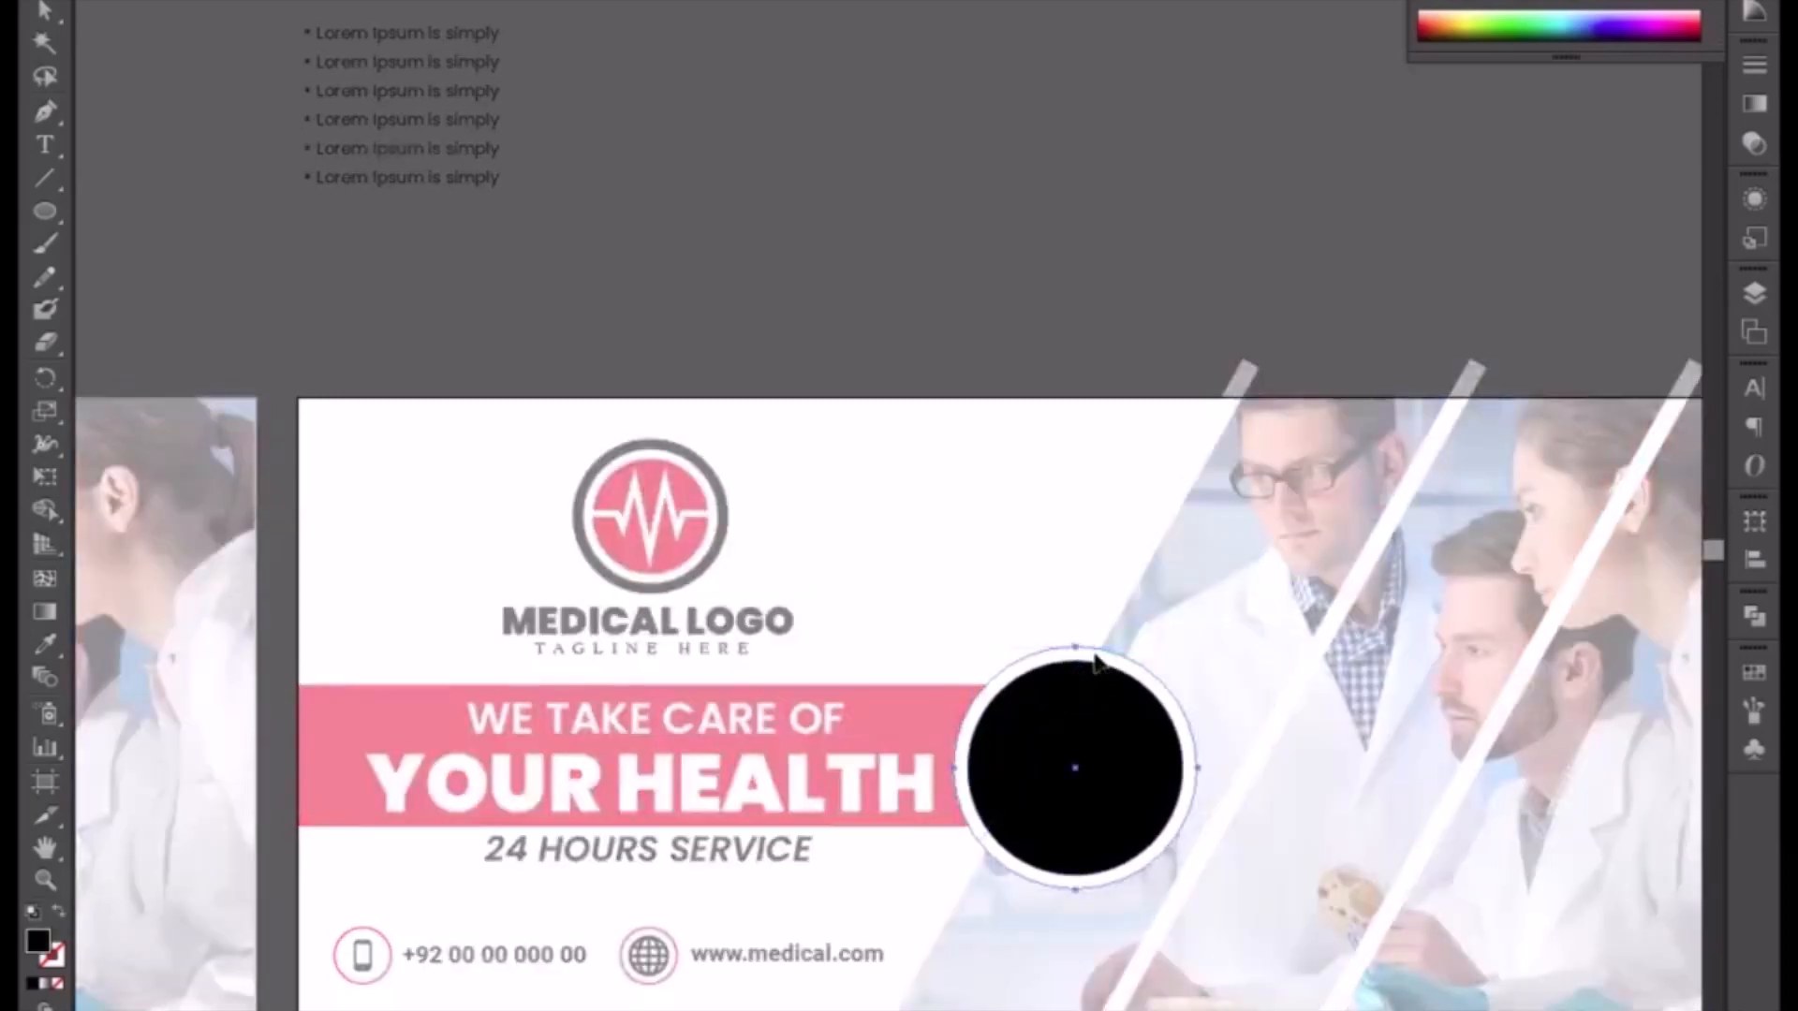
click(60, 912)
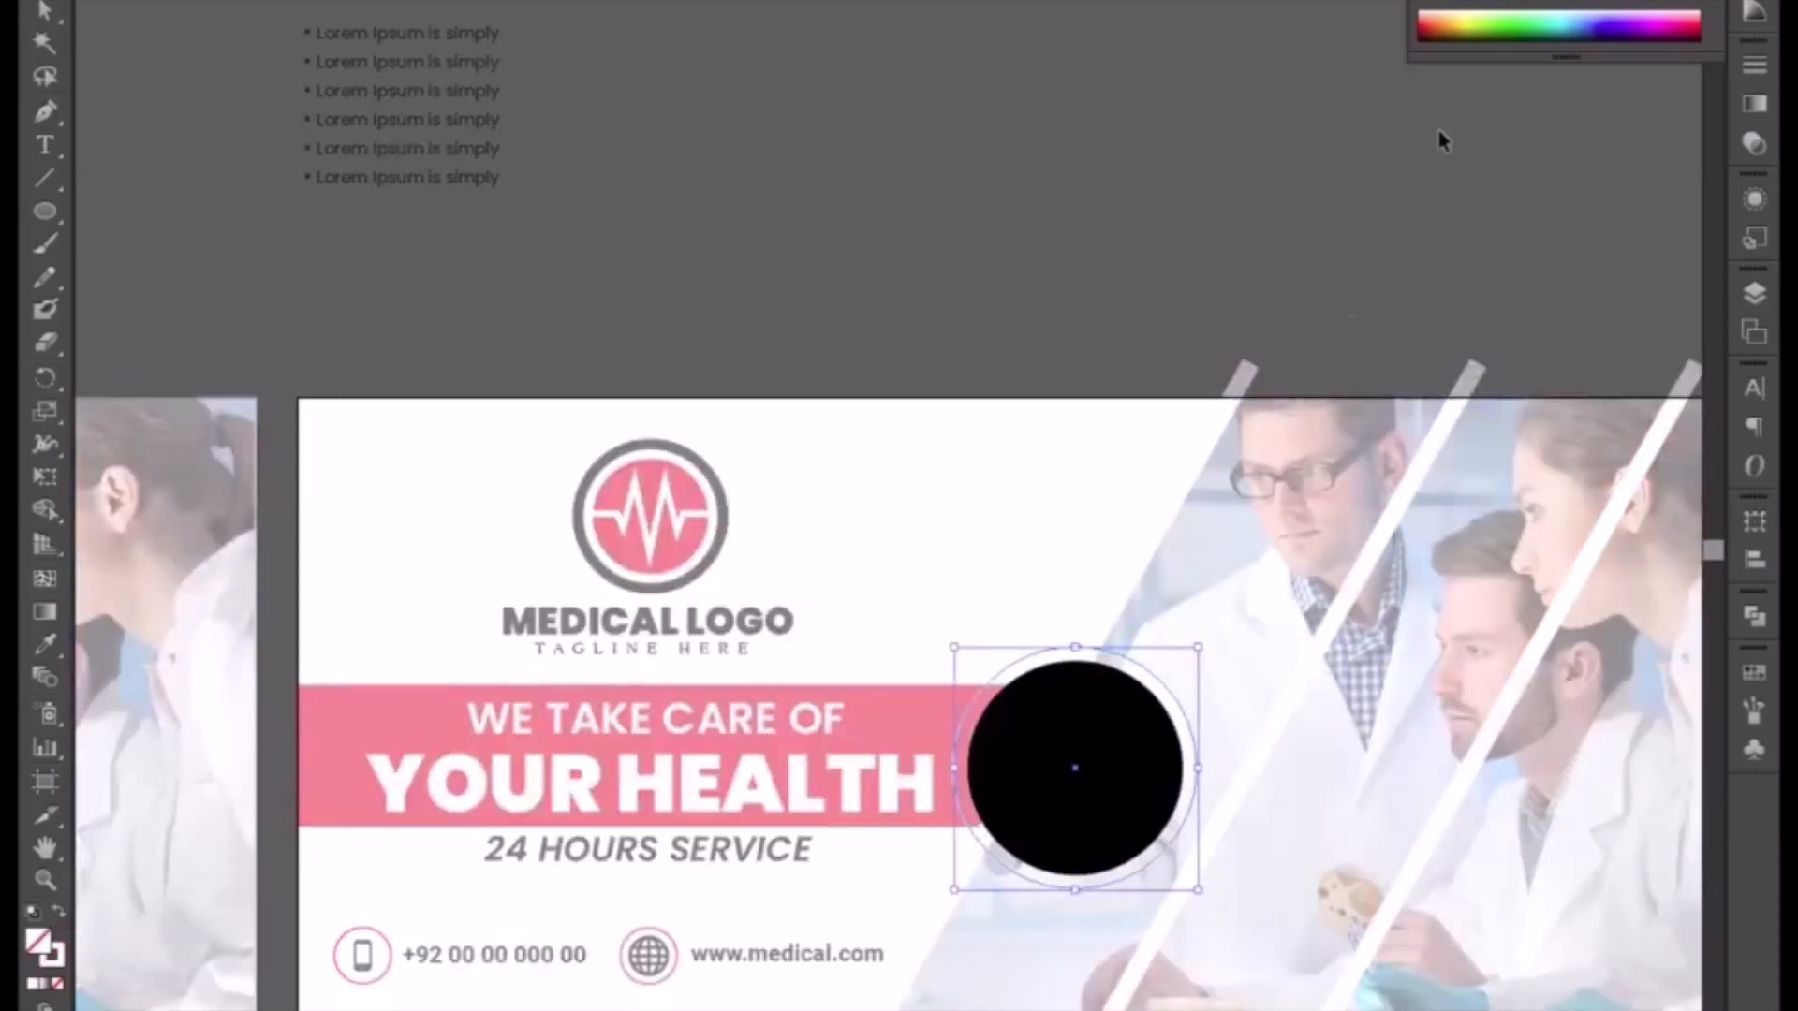
click(1756, 67)
click(1533, 81)
key(Up)
key(Up)
key(Up)
key(Up)
key(Up)
key(Up)
key(Up)
key(Up)
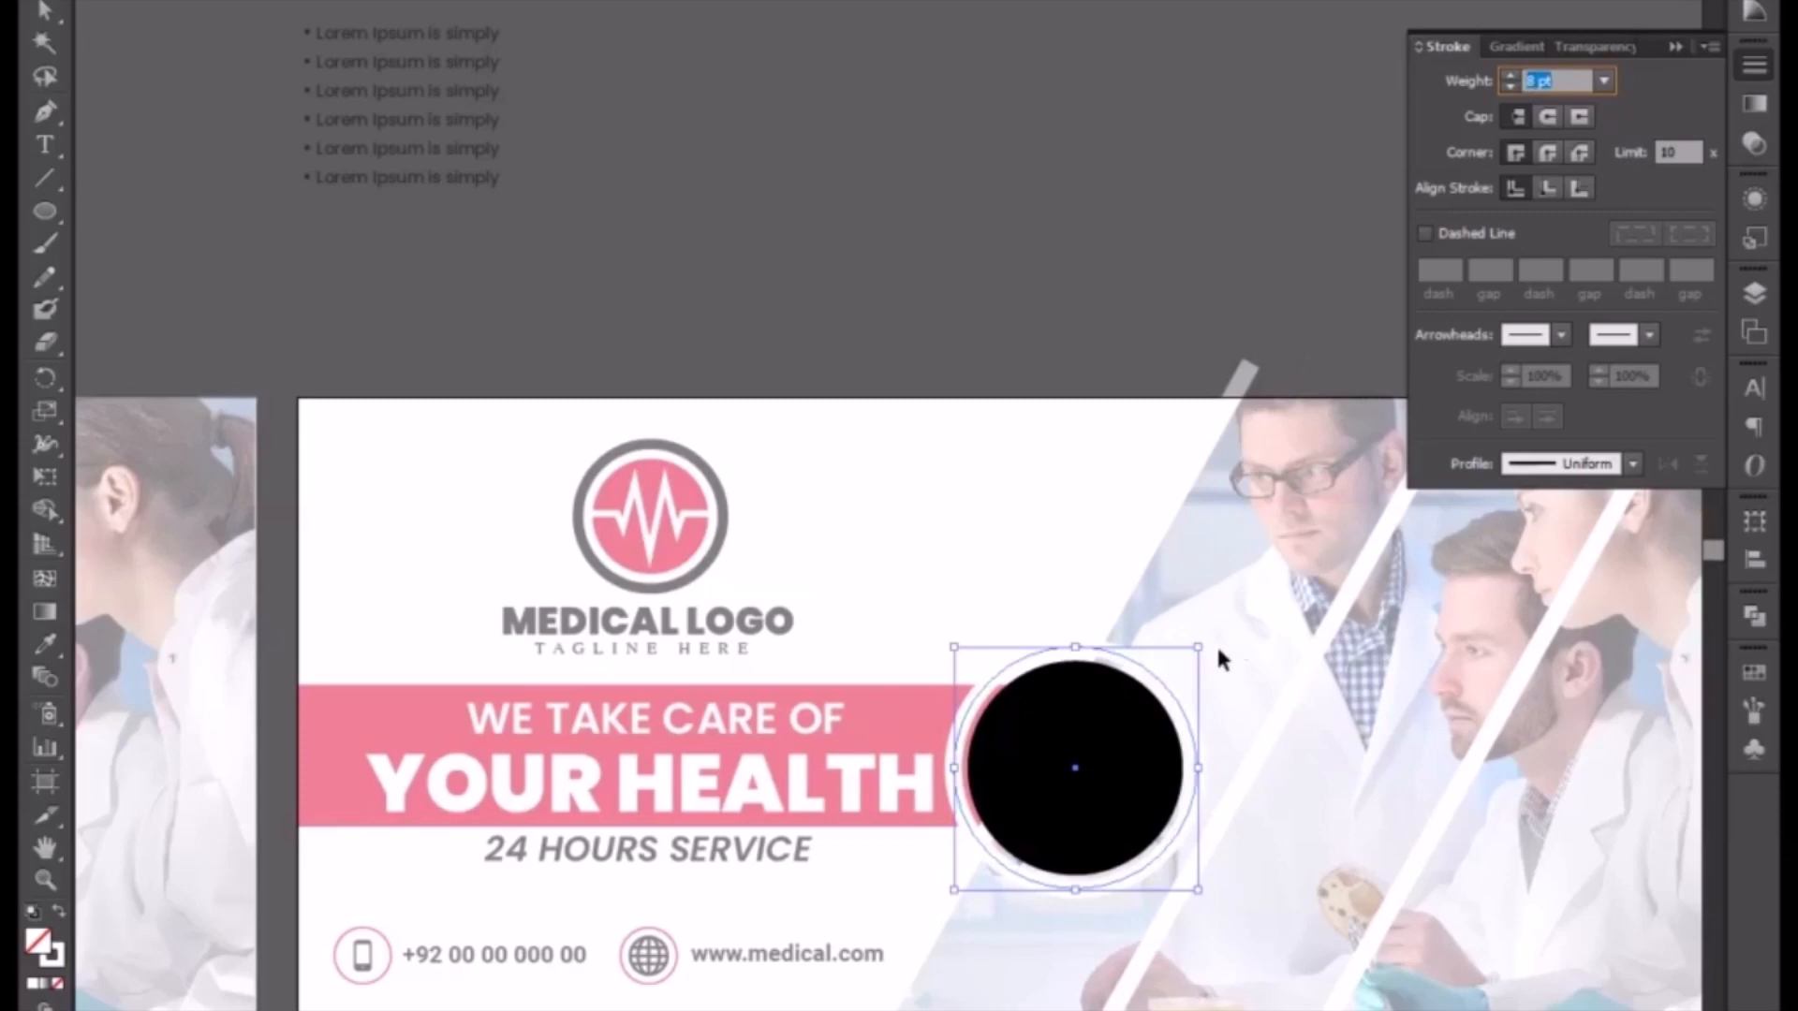
- Shrink the white ring from its centre until it closely surrounds the black circle, and leave the group's isolation mode
drag(1198, 645, 1189, 656)
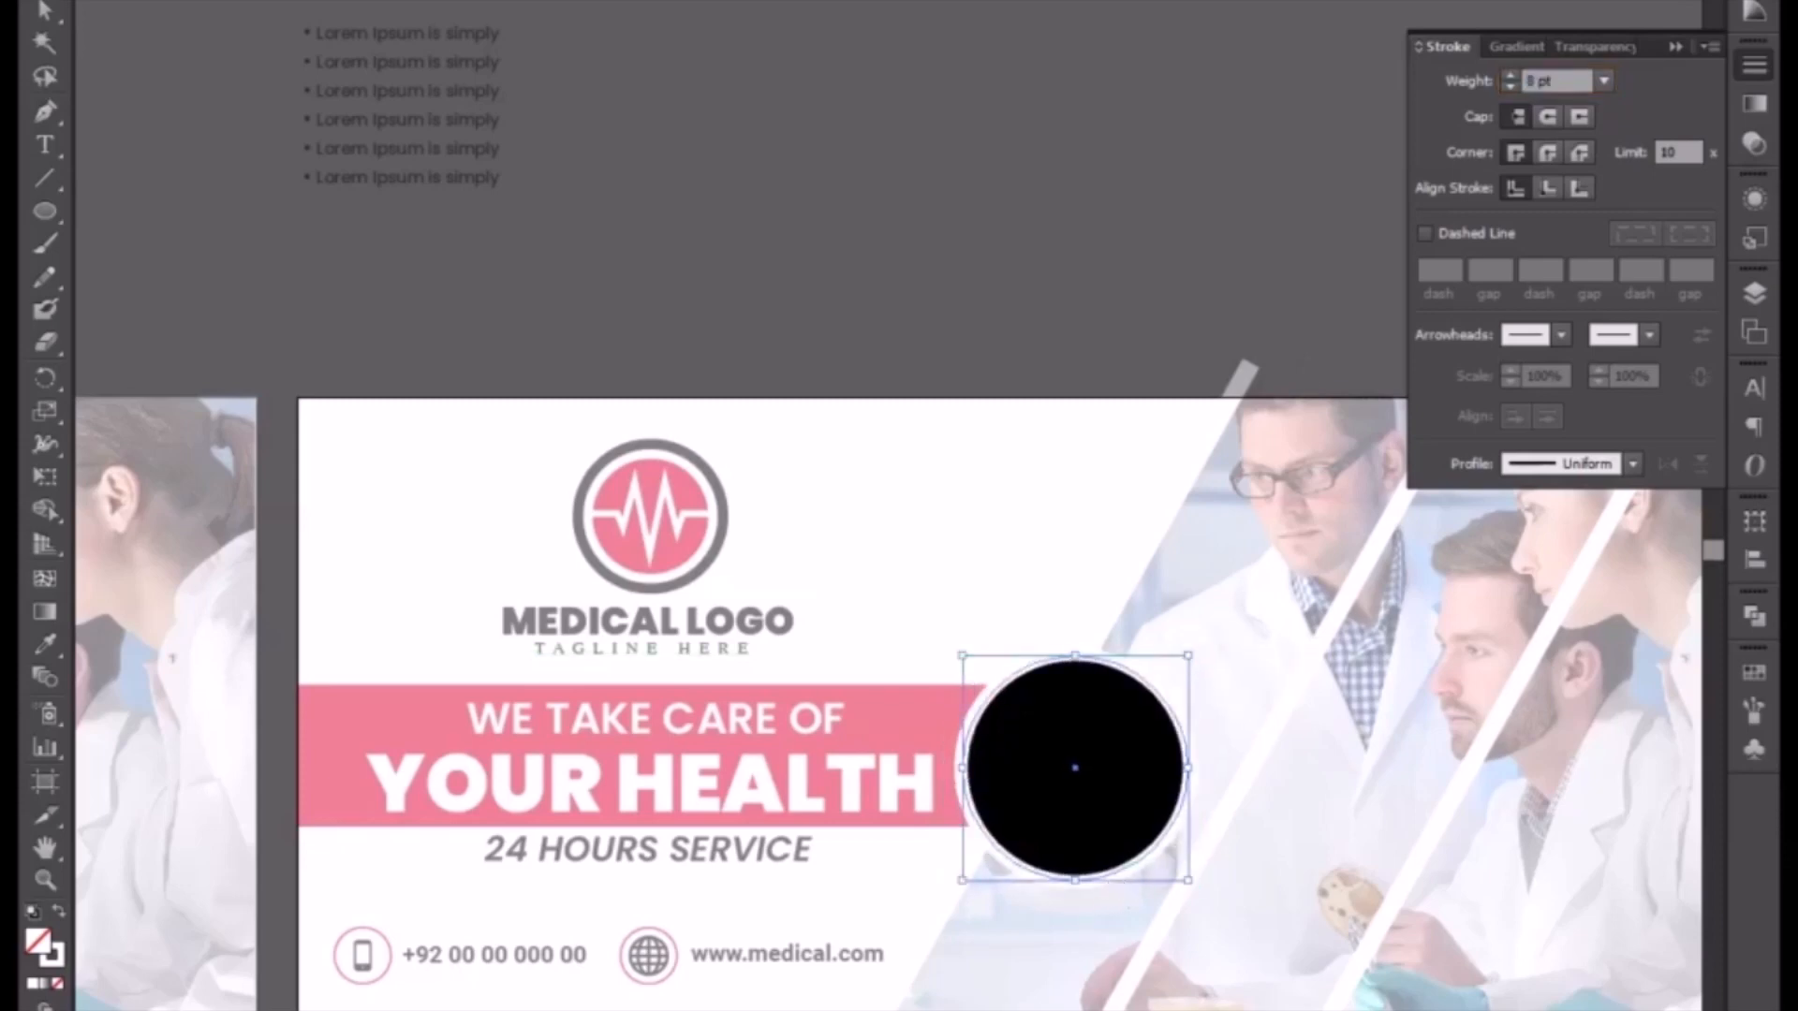
click(1302, 351)
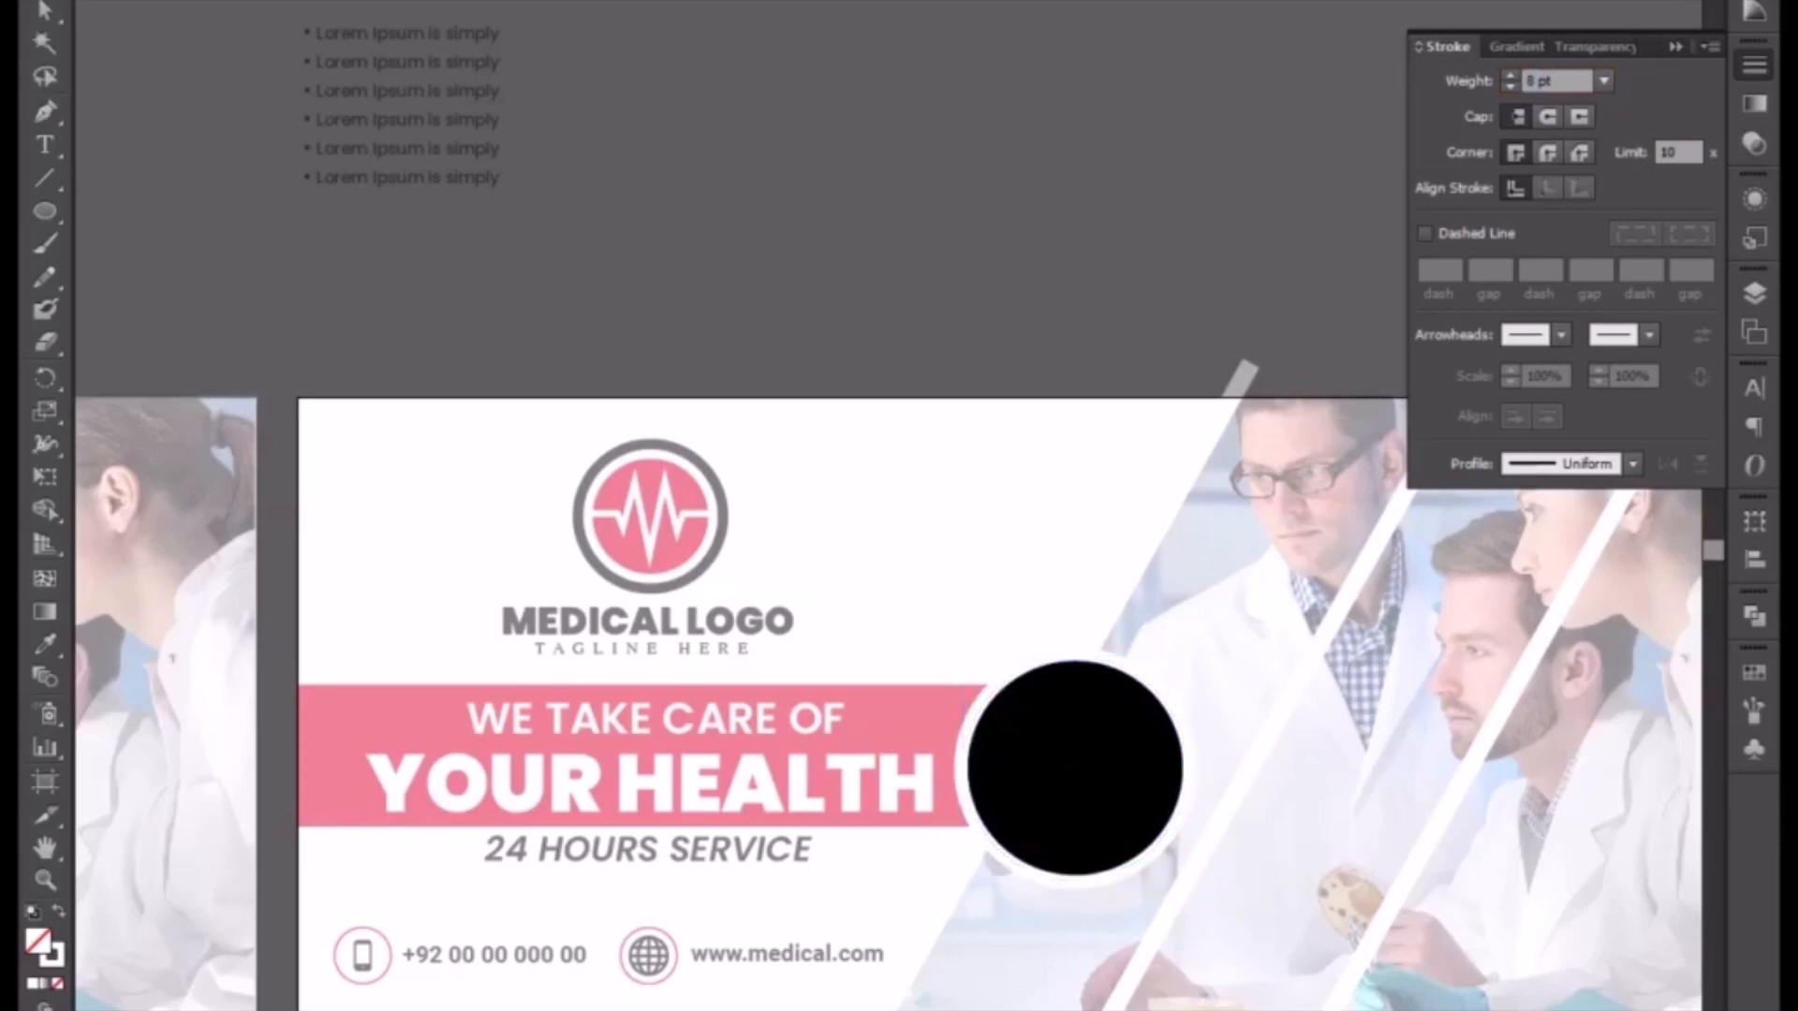
double_click(1004, 625)
- Place a copy of the circle group directly above the original, overlapping its upper edge, and scale the copy down
drag(1058, 740, 1058, 576)
drag(1187, 490, 1164, 520)
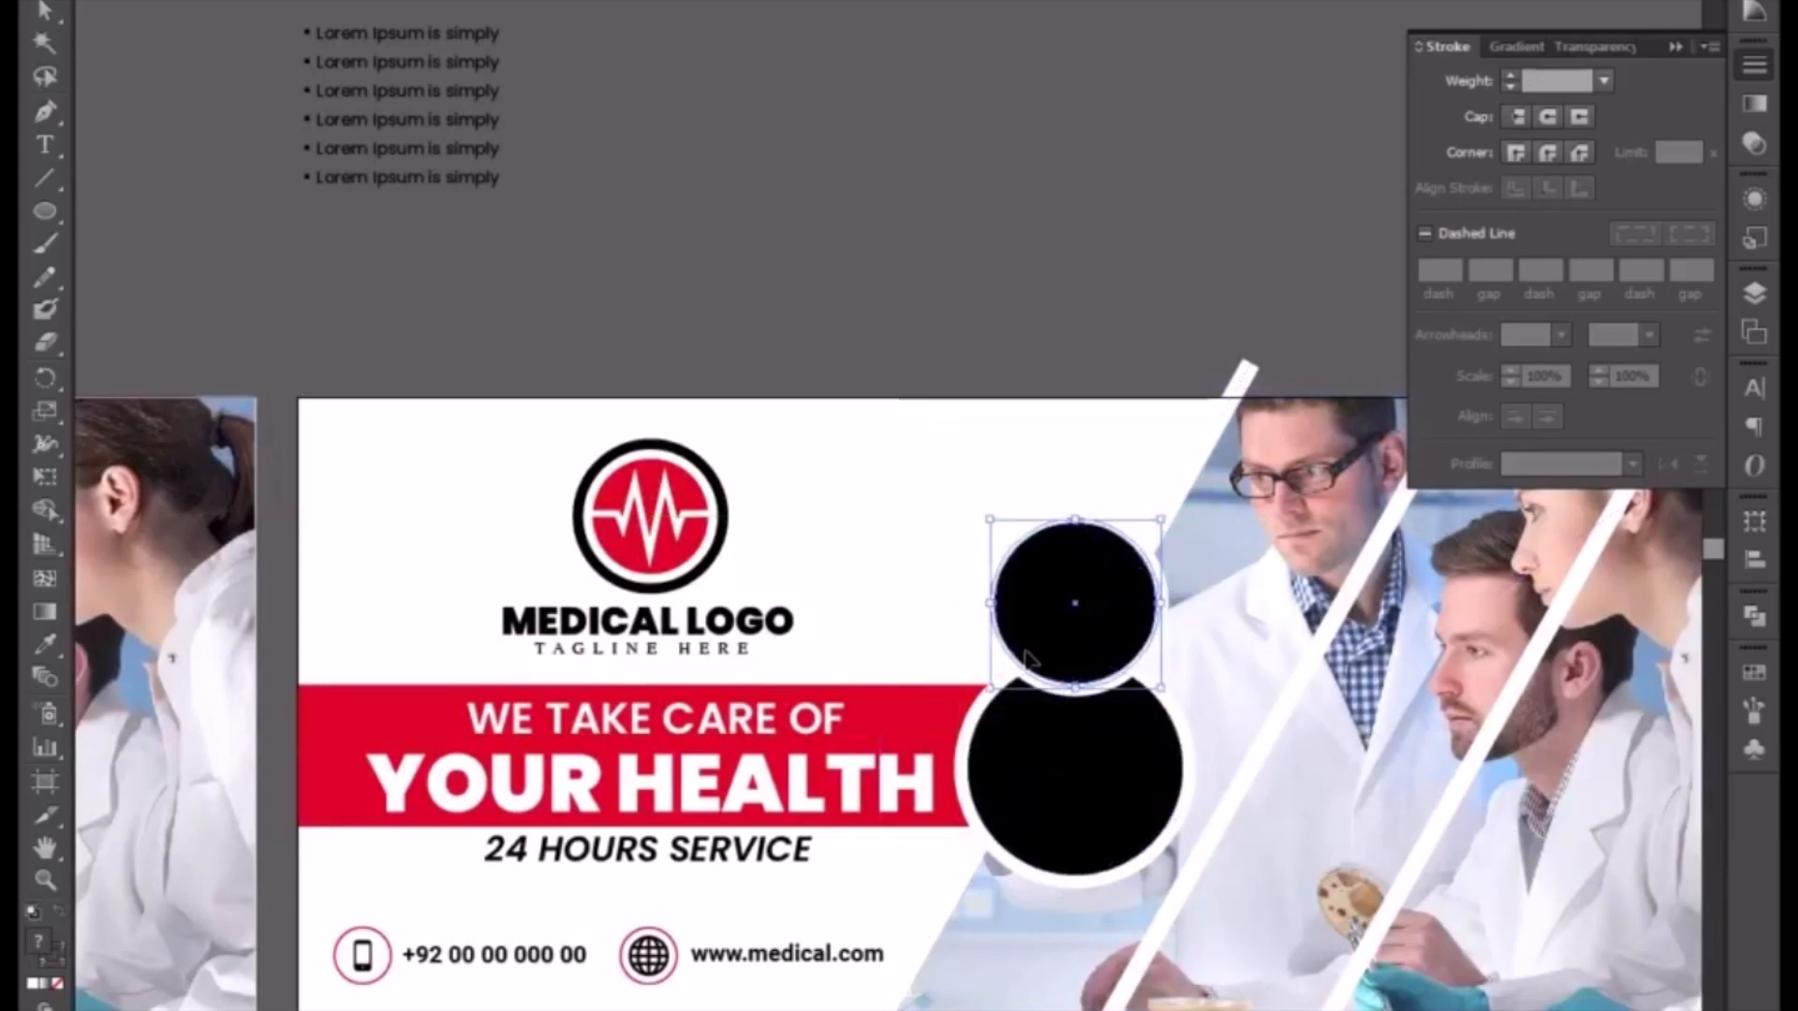
drag(1073, 604, 1073, 575)
key(ctrl+z)
click(1022, 1010)
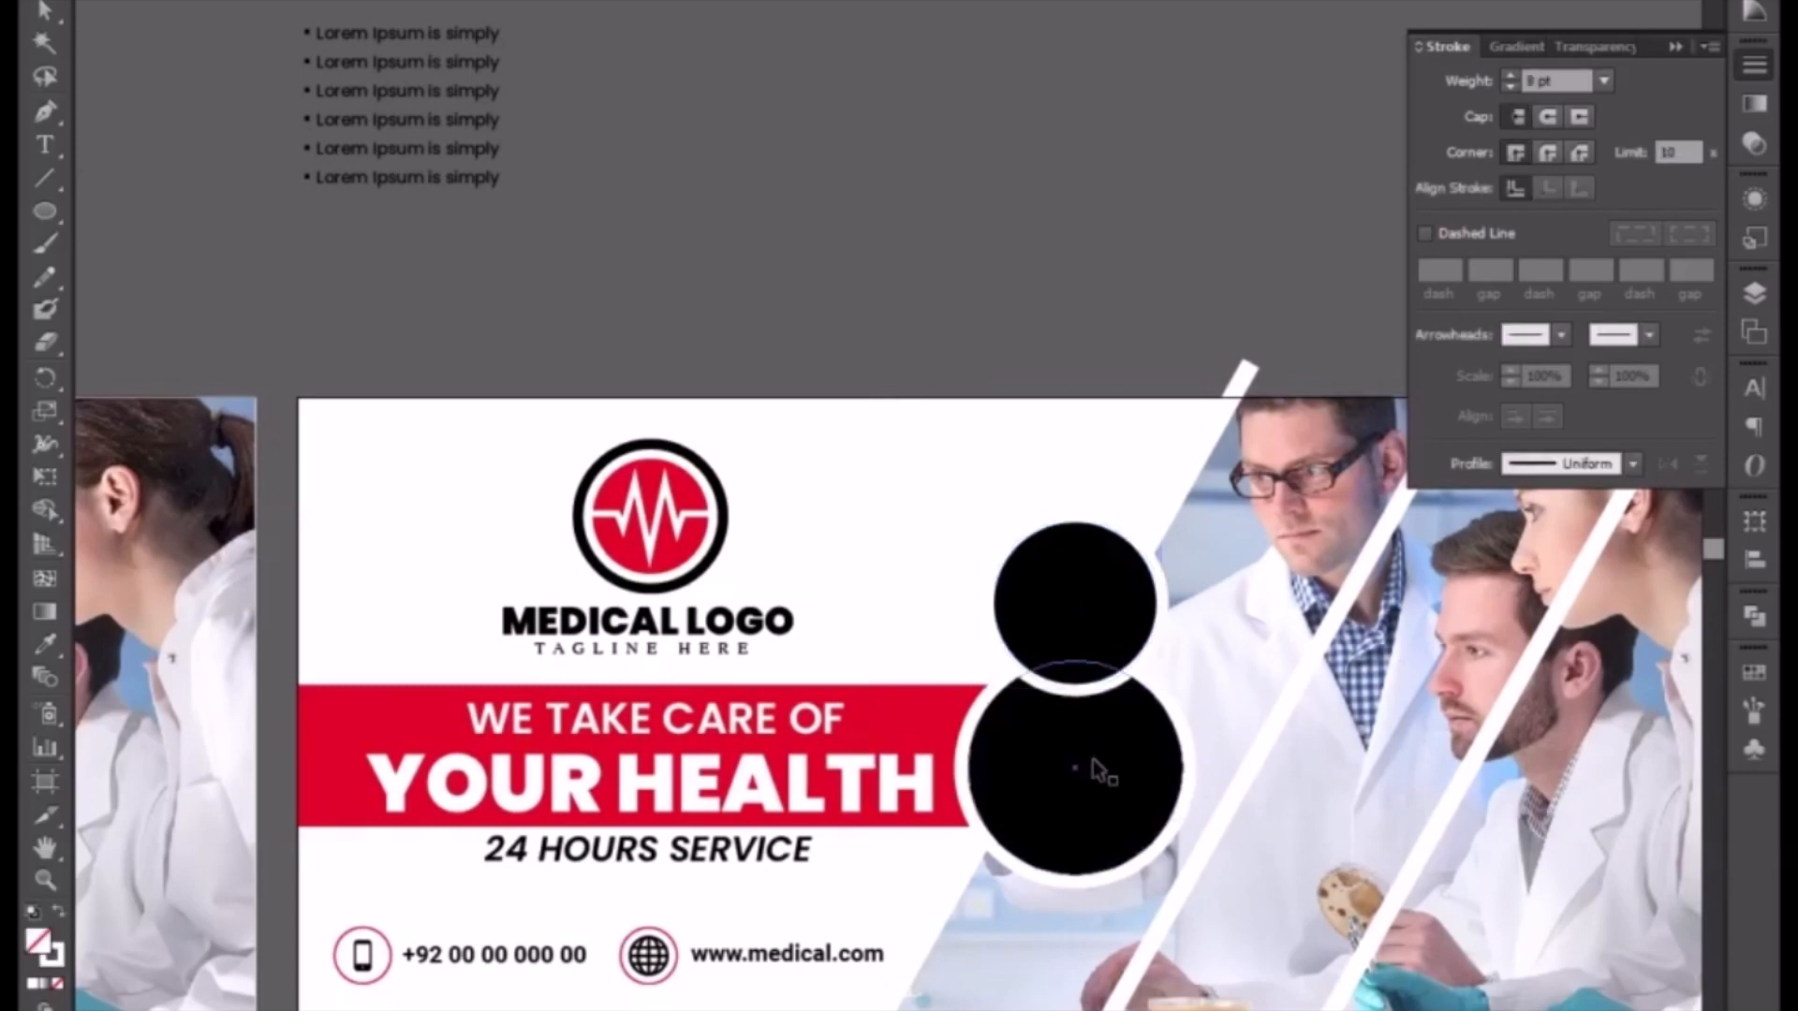
- Move the larger circle group slightly to the right so it sits off-centre below the smaller circle
click(1137, 803)
drag(1098, 848, 1126, 853)
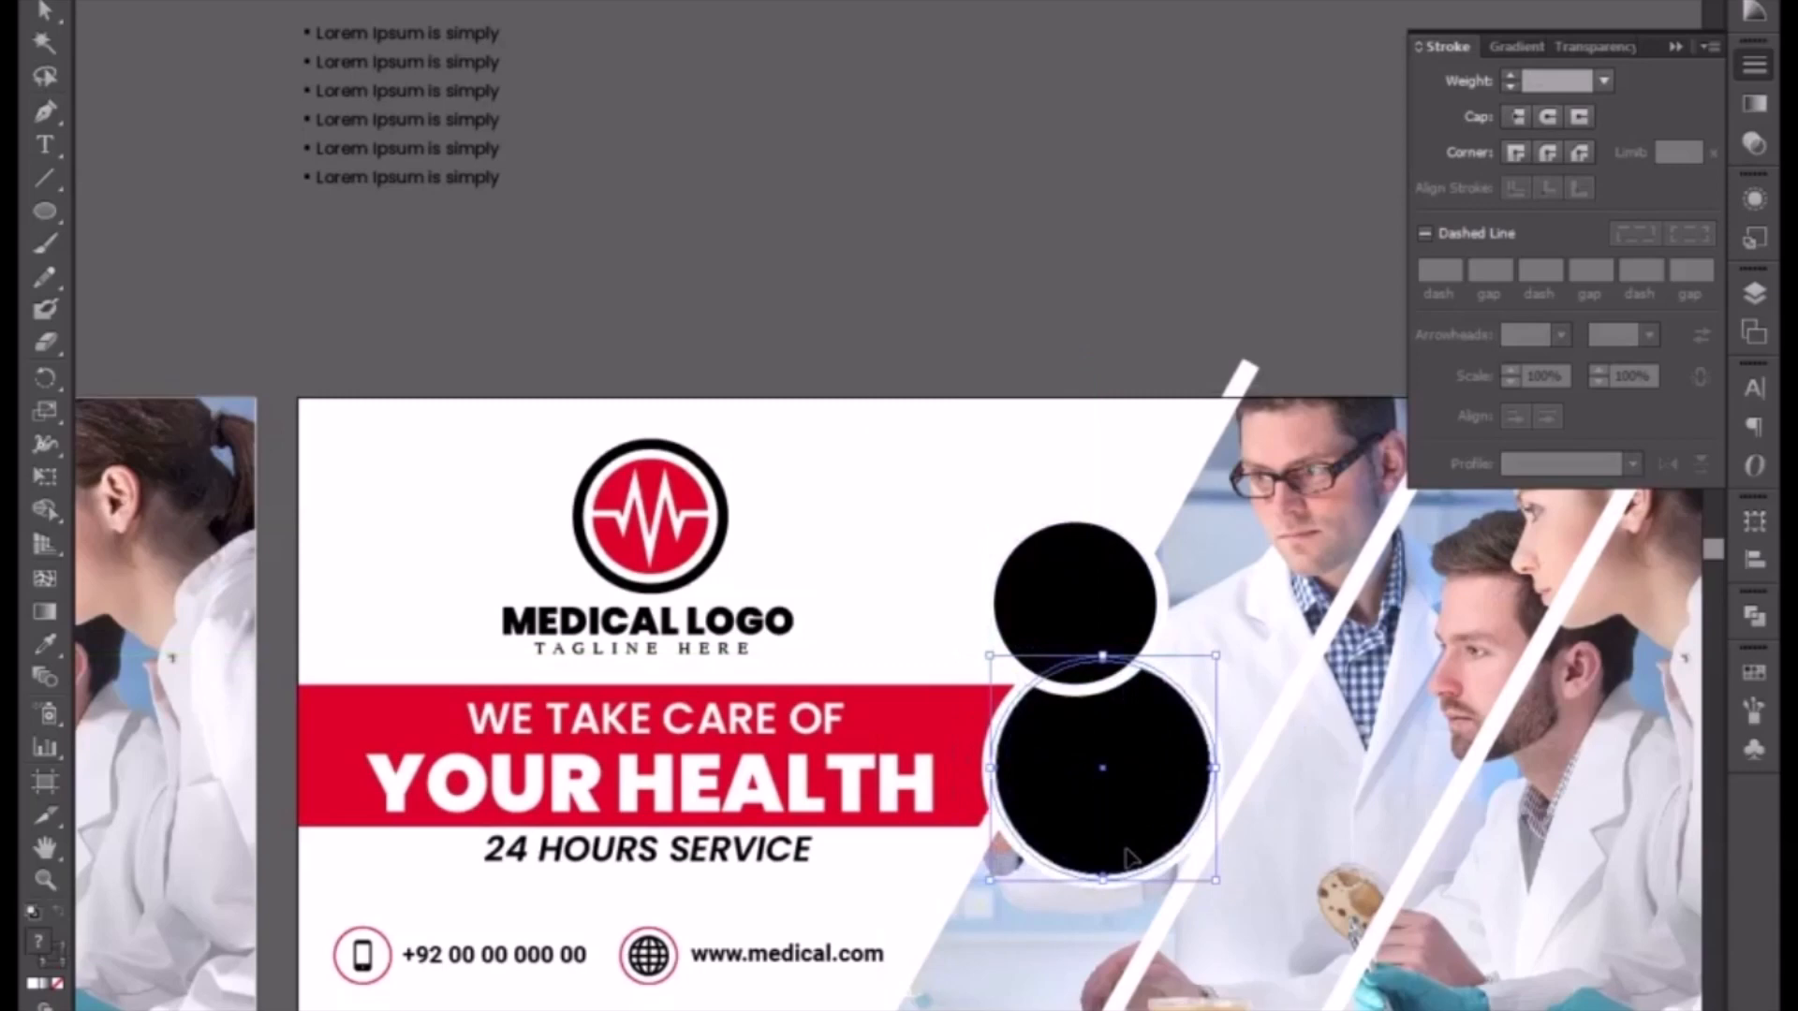
click(944, 444)
- Copy the first banner's curved doctors photo to the empty area beside the second banner, and remove the copy's clipping mask and its shape
key(ctrl+minus)
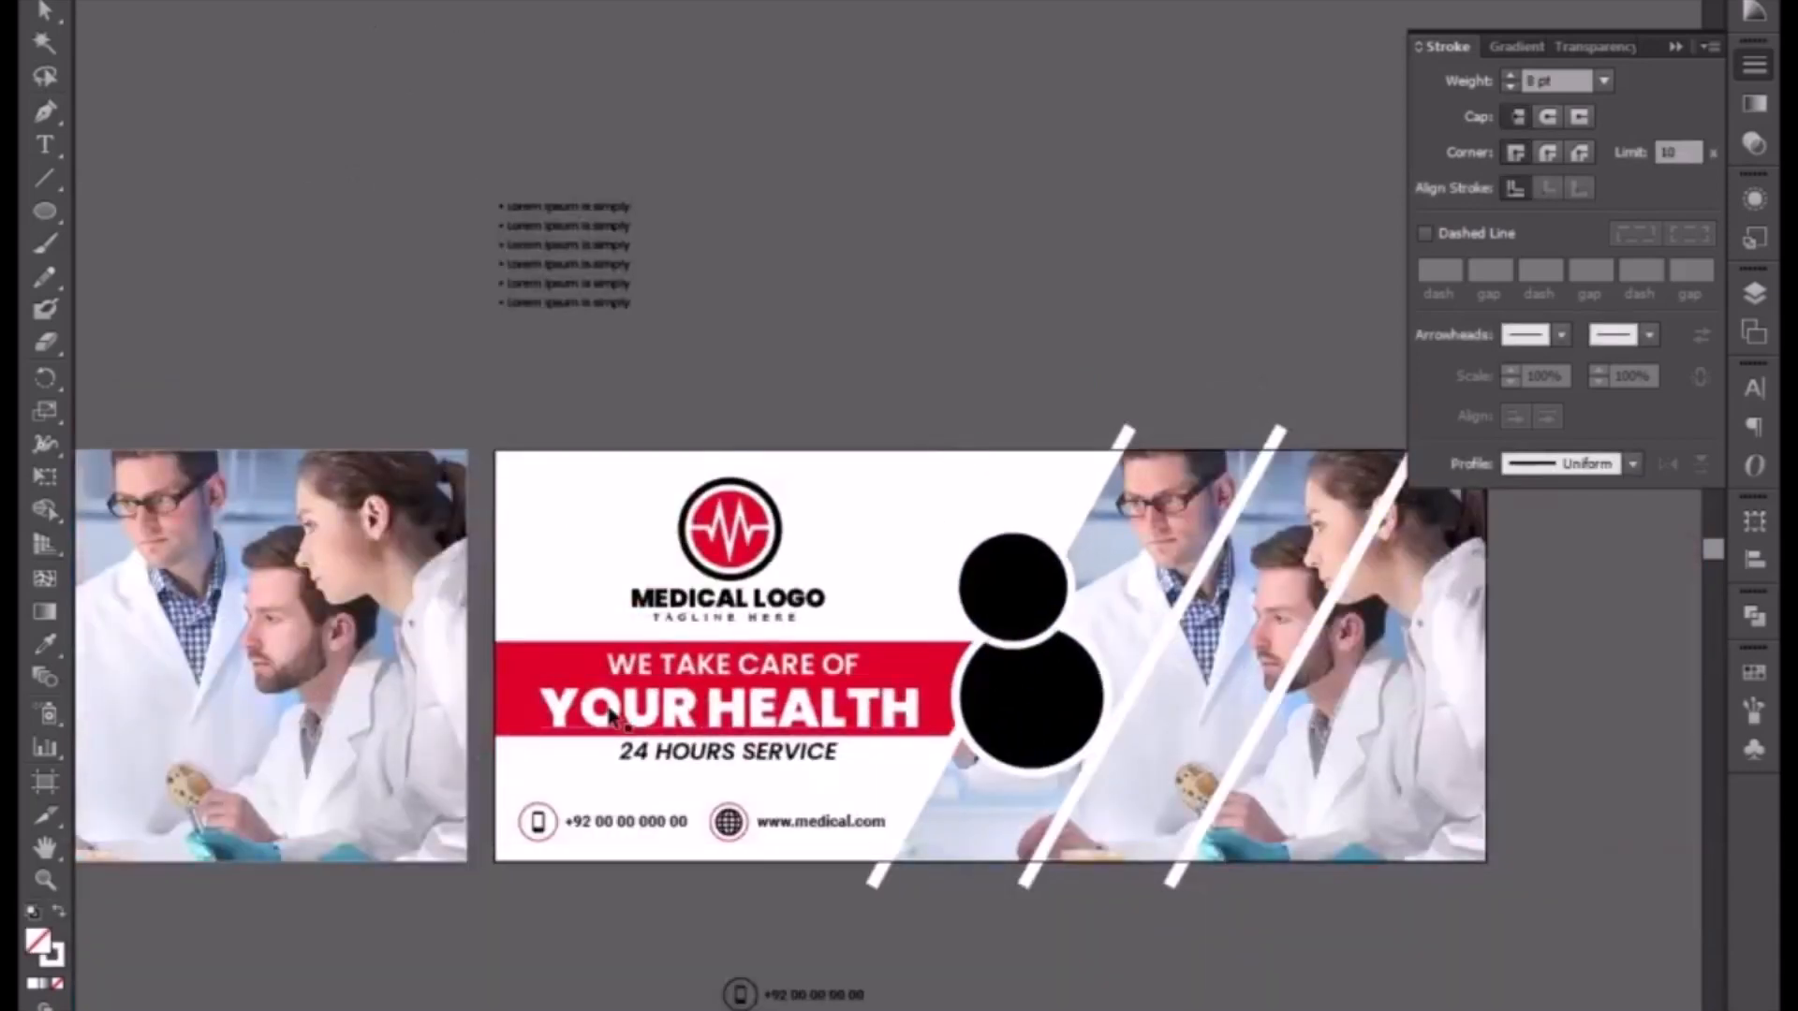
click(272, 614)
drag(405, 598, 1461, 794)
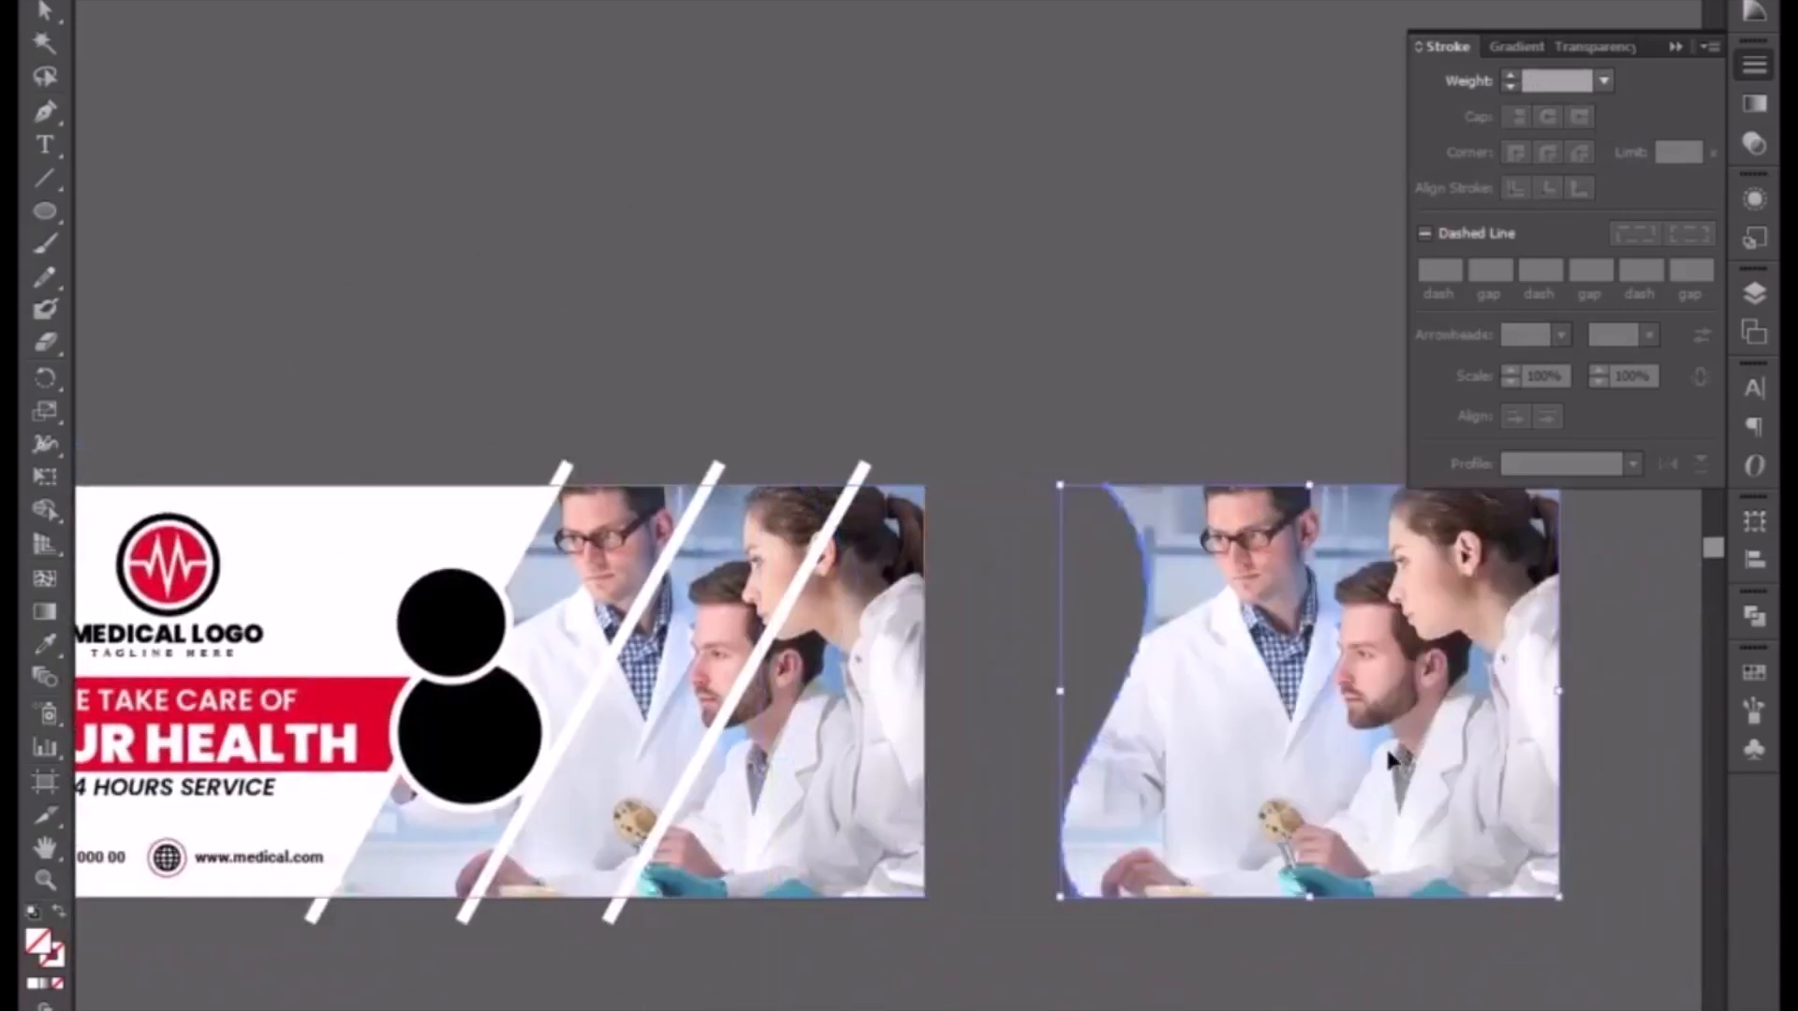
right_click(1369, 732)
click(1447, 894)
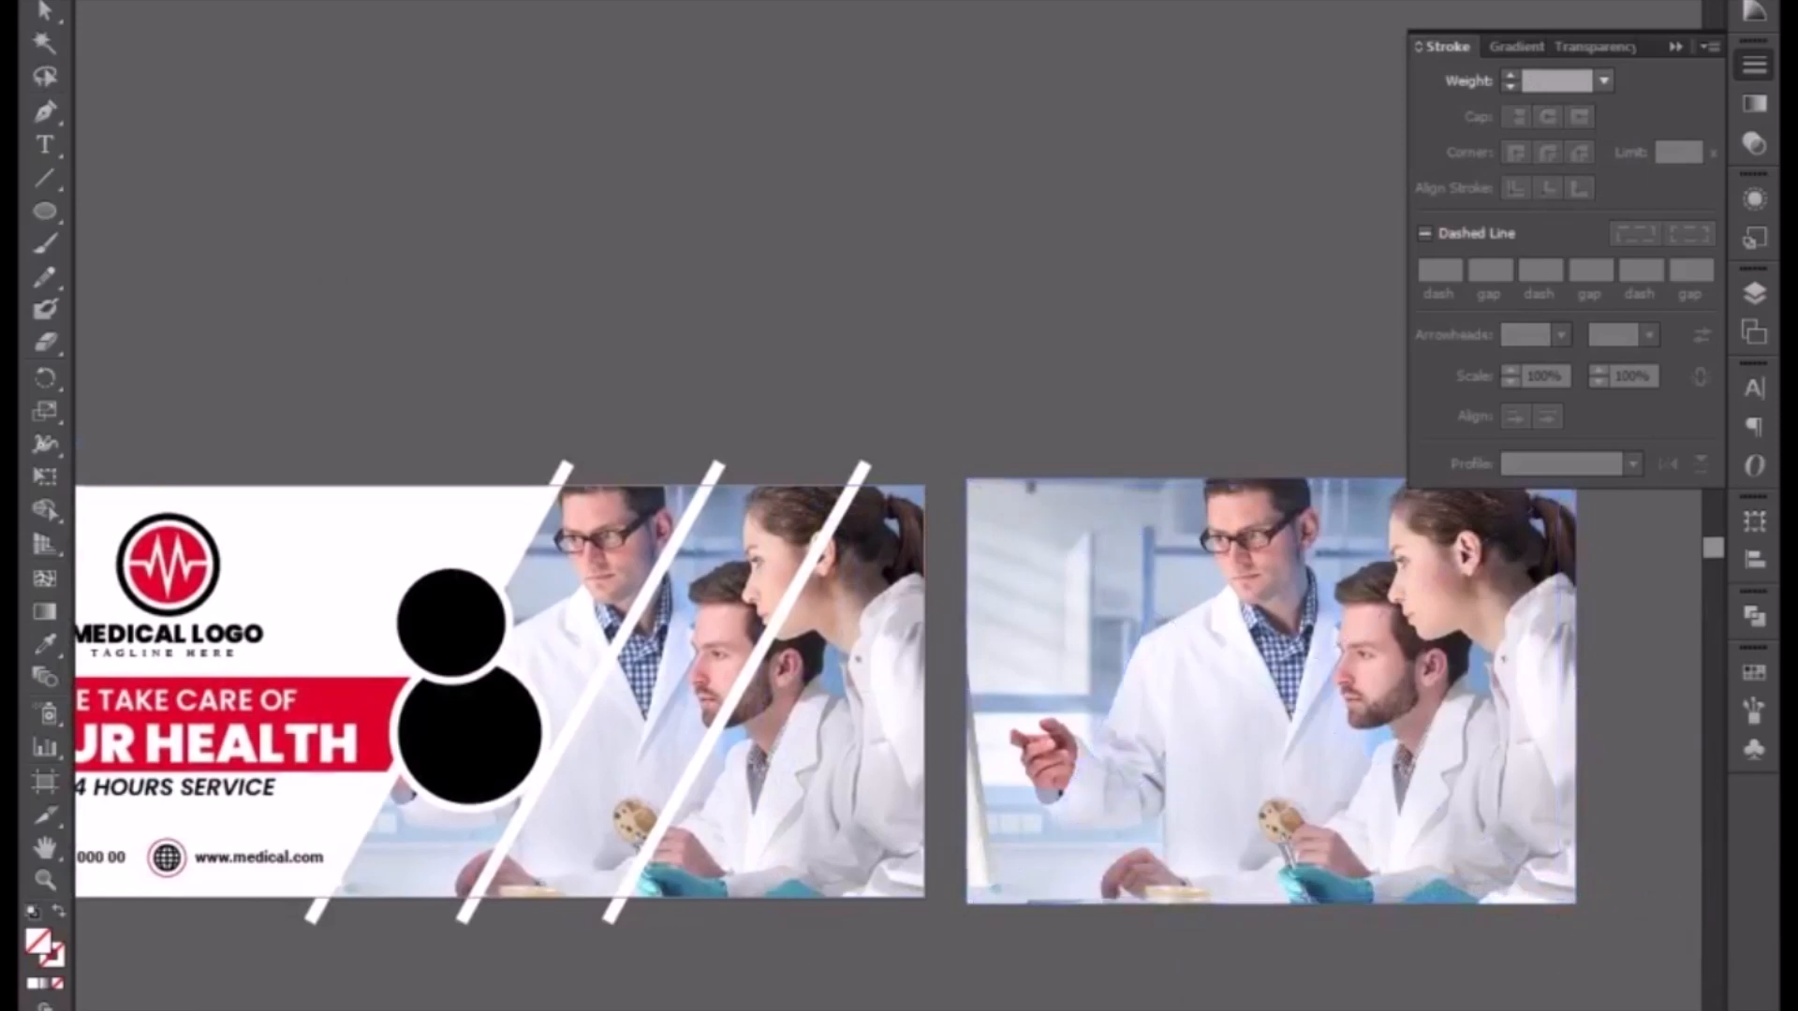
click(1231, 604)
click(1092, 596)
key(Delete)
- Scale the unmasked doctors photo down to slightly wider than the larger circle and place it behind that circle
click(1088, 587)
drag(966, 479, 1065, 619)
drag(1184, 813, 1520, 739)
drag(1568, 625, 769, 686)
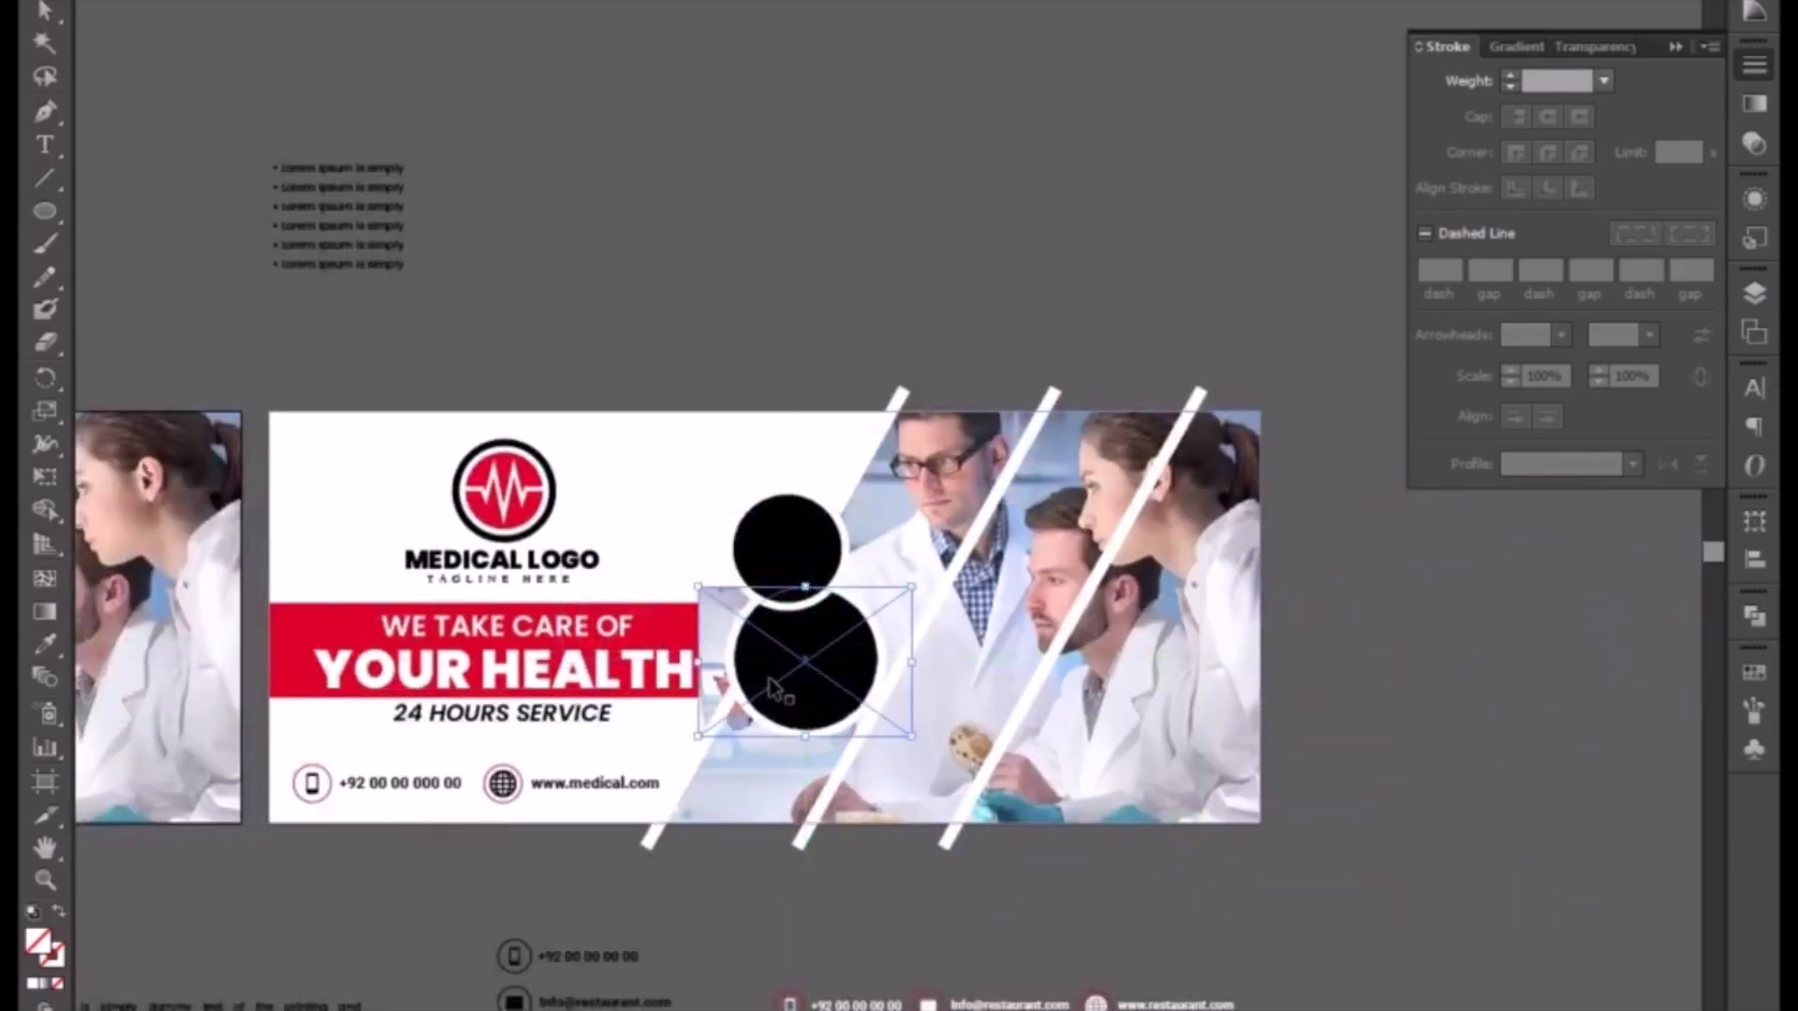
key(ctrl+=)
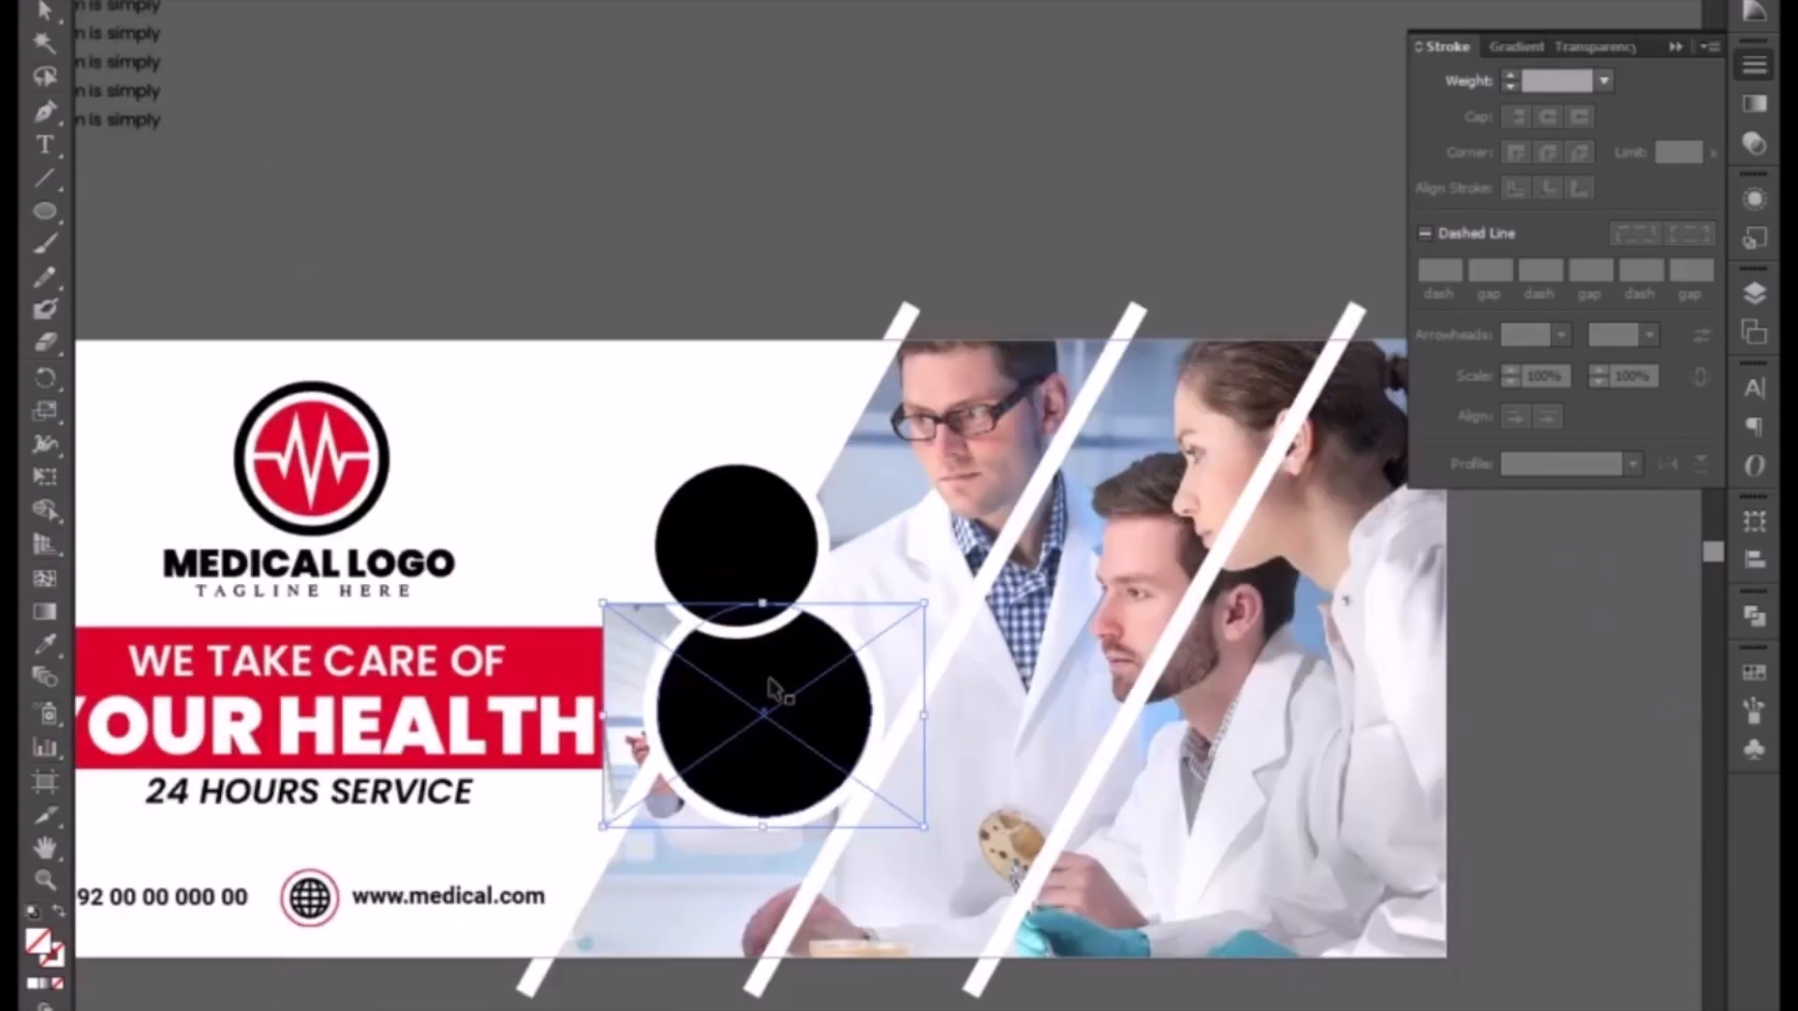
- Cut the small doctors photo and paste it inside the larger circle group, directly behind the black circle
shift+click(704, 723)
key(ctrl+7)
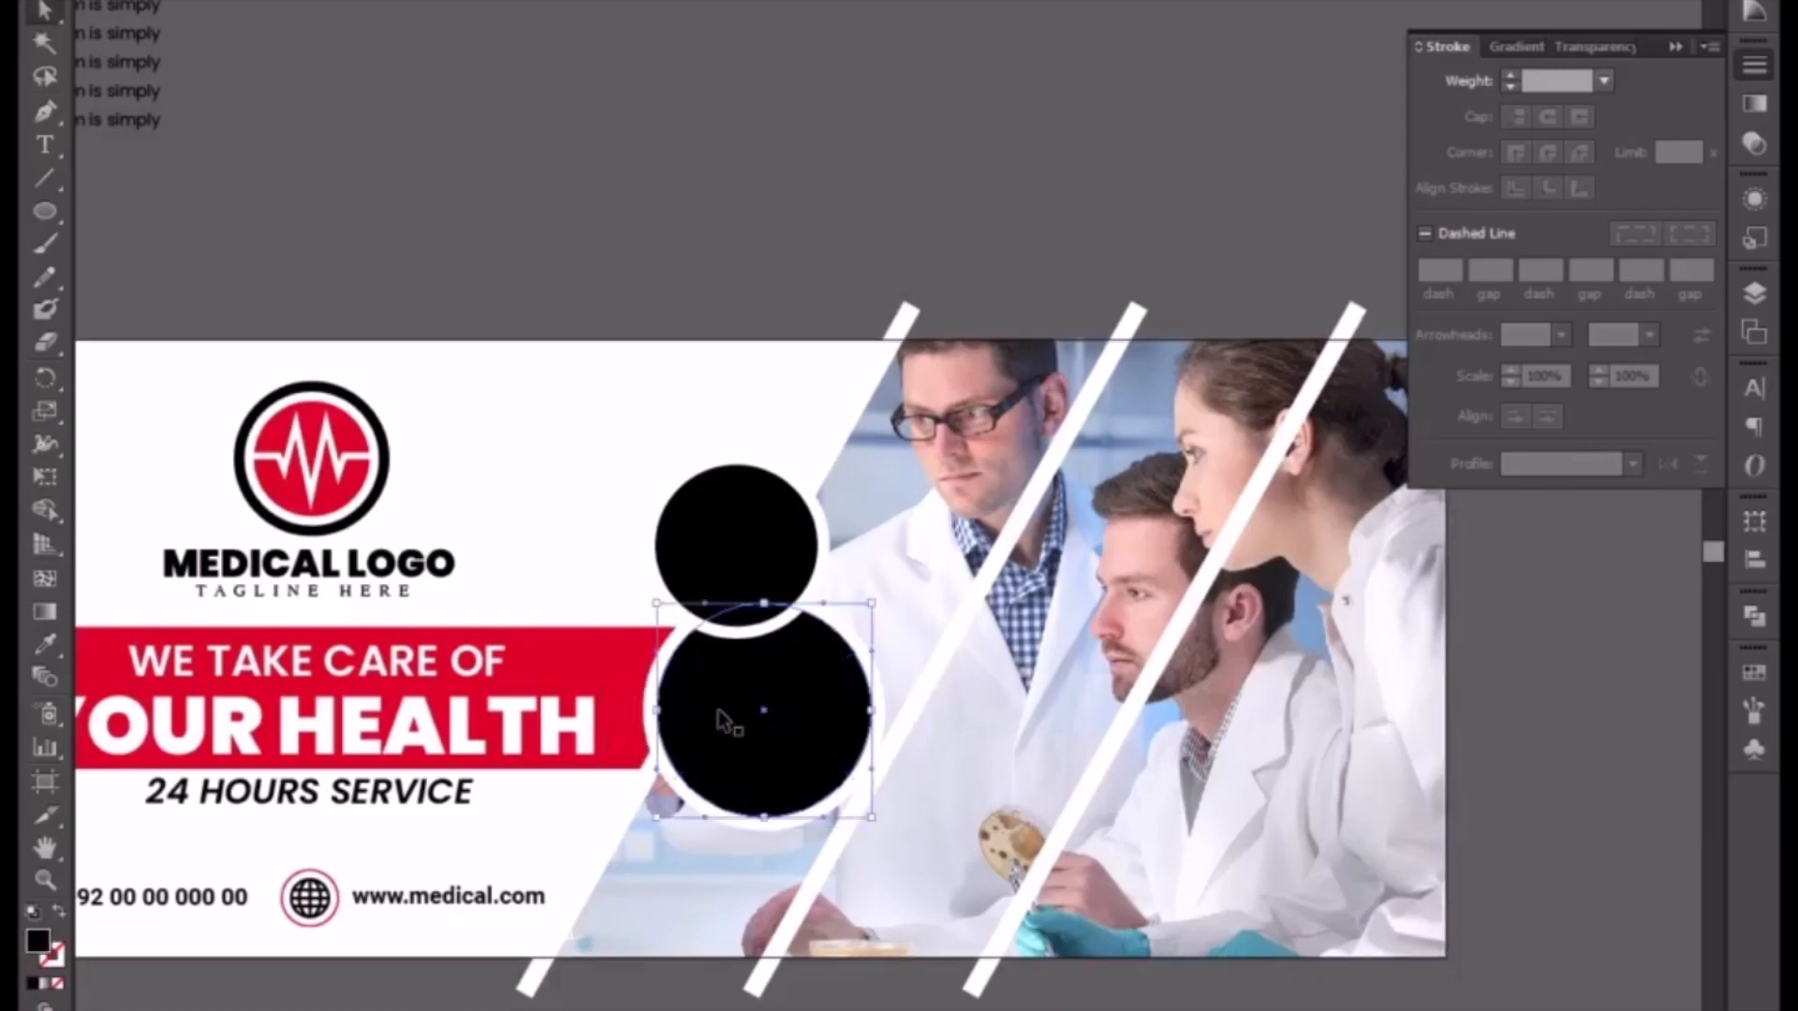
right_click(717, 708)
click(796, 862)
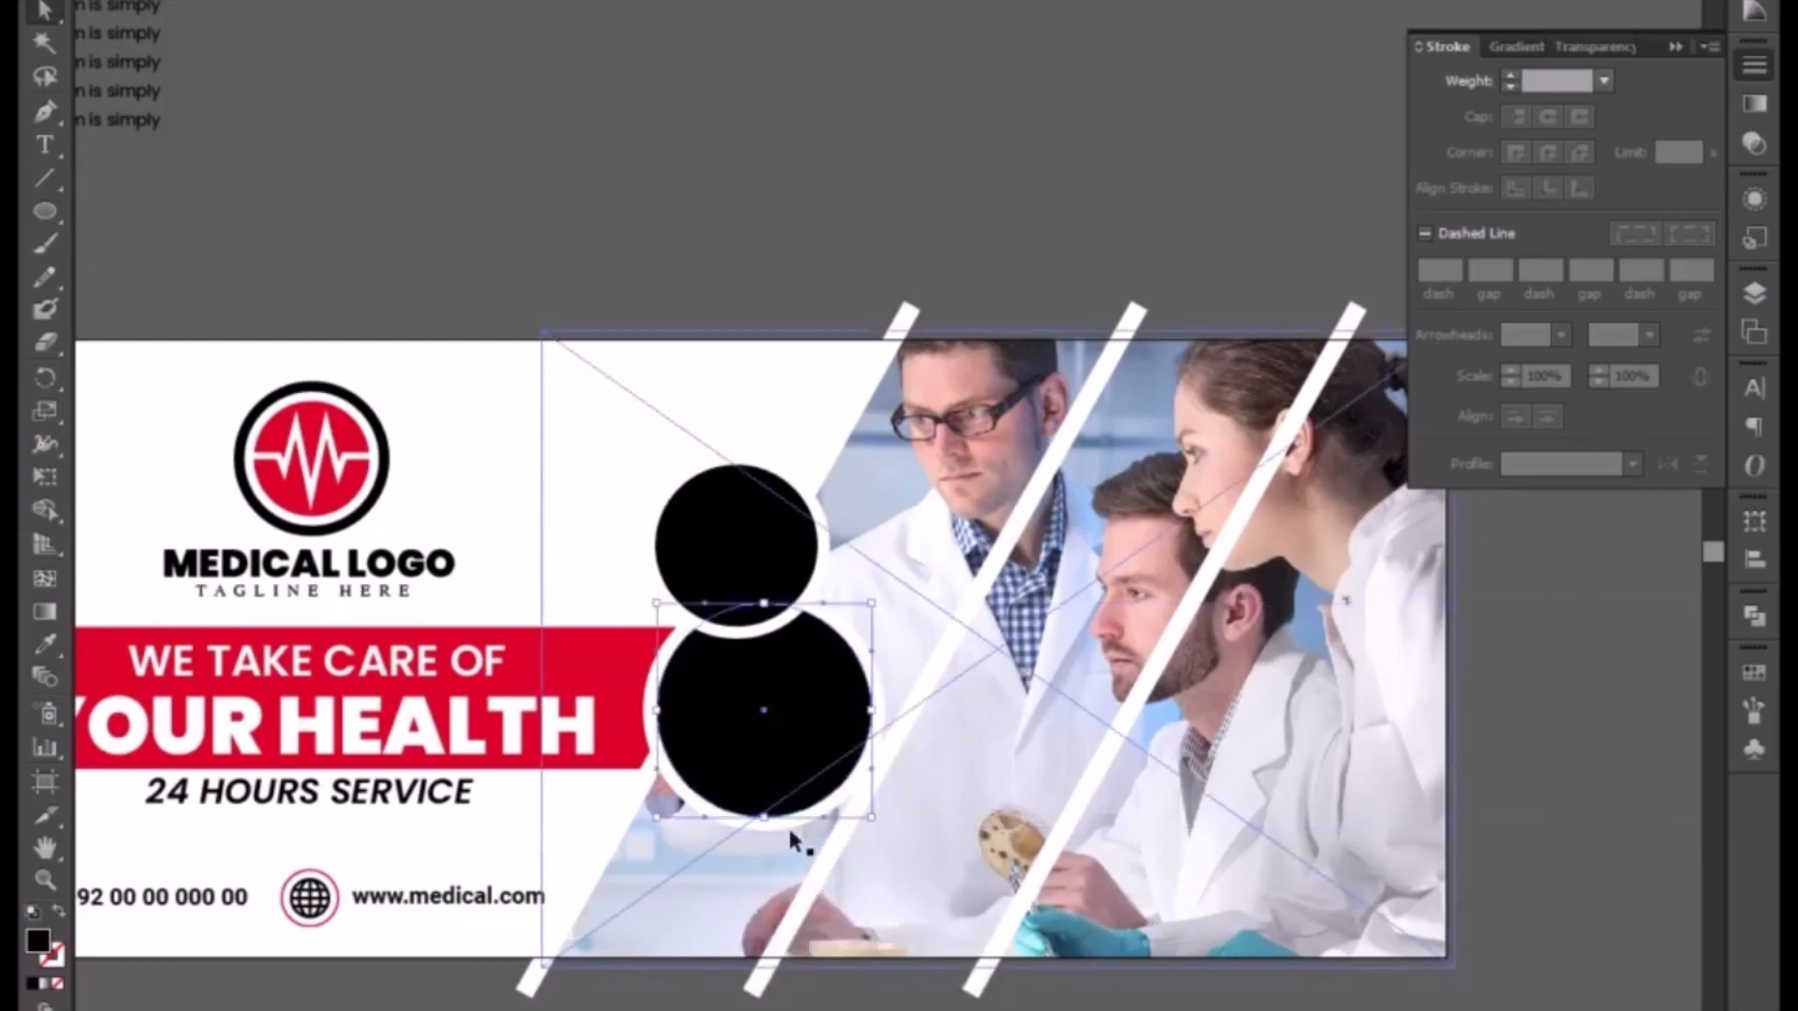
key(ctrl+z)
click(770, 1003)
click(624, 683)
key(Delete)
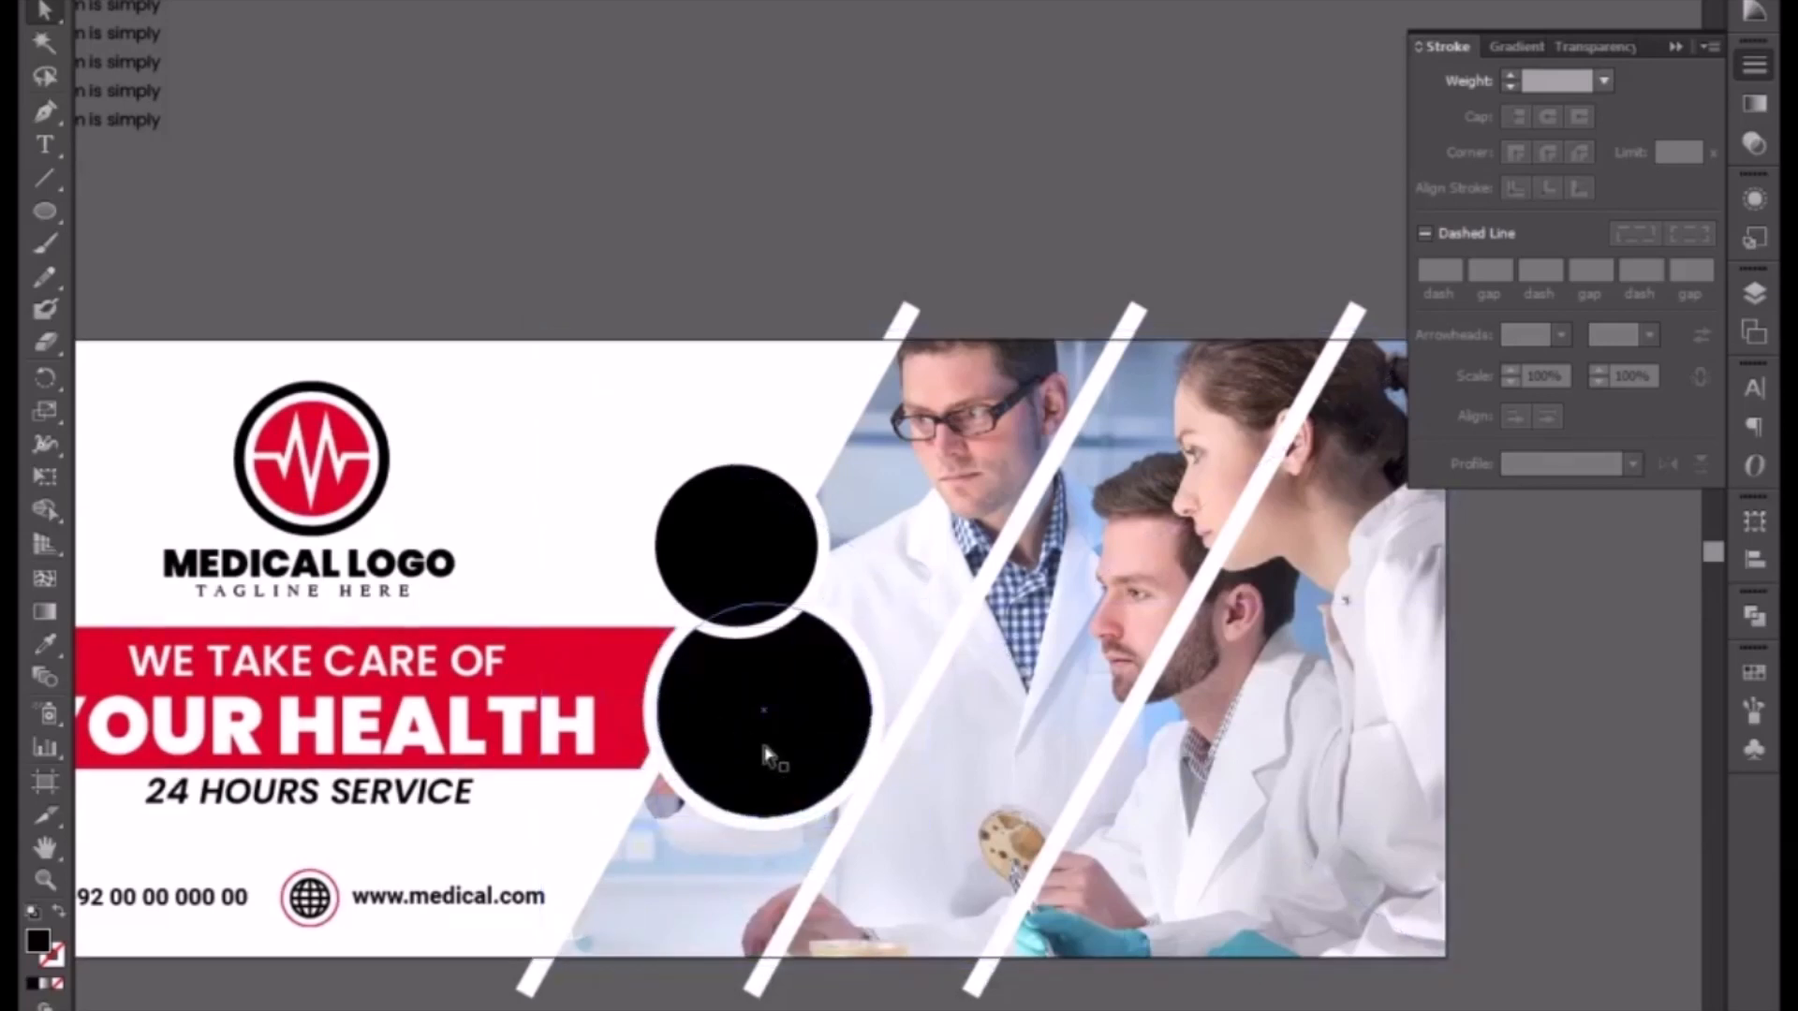
key(ctrl+z)
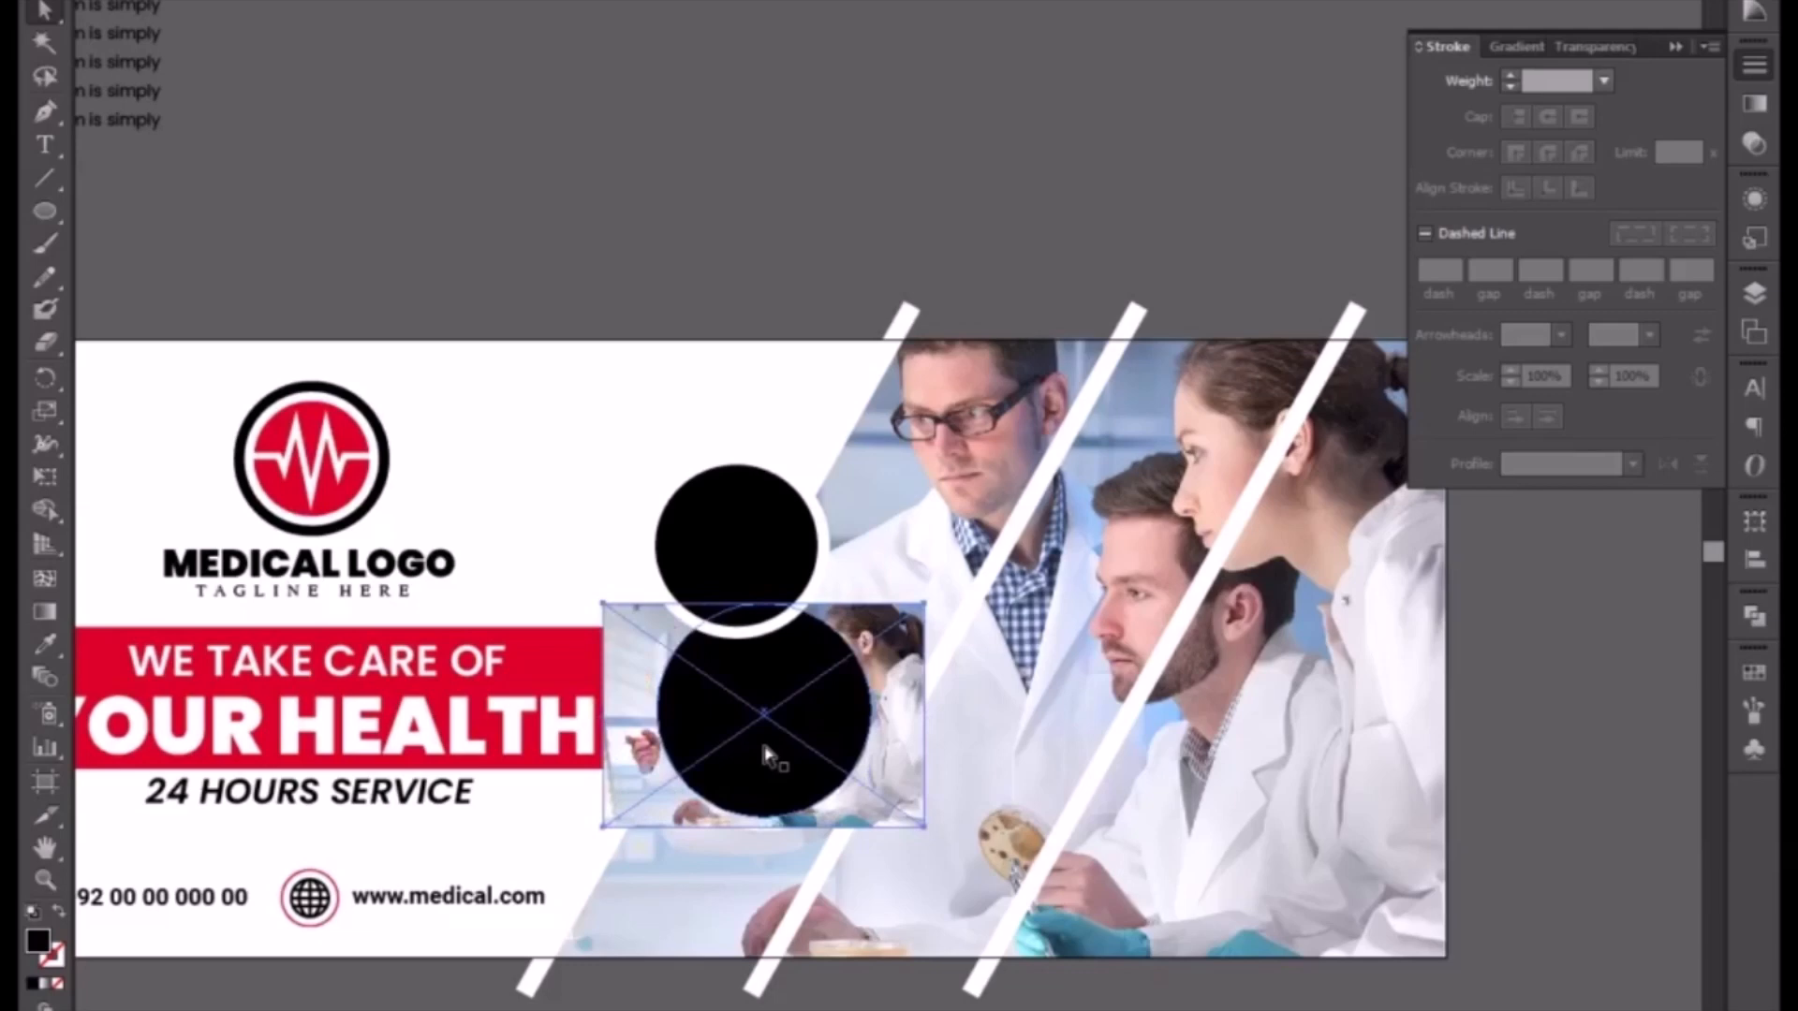
- Mask the small doctors photo with the larger black circle
right_click(784, 783)
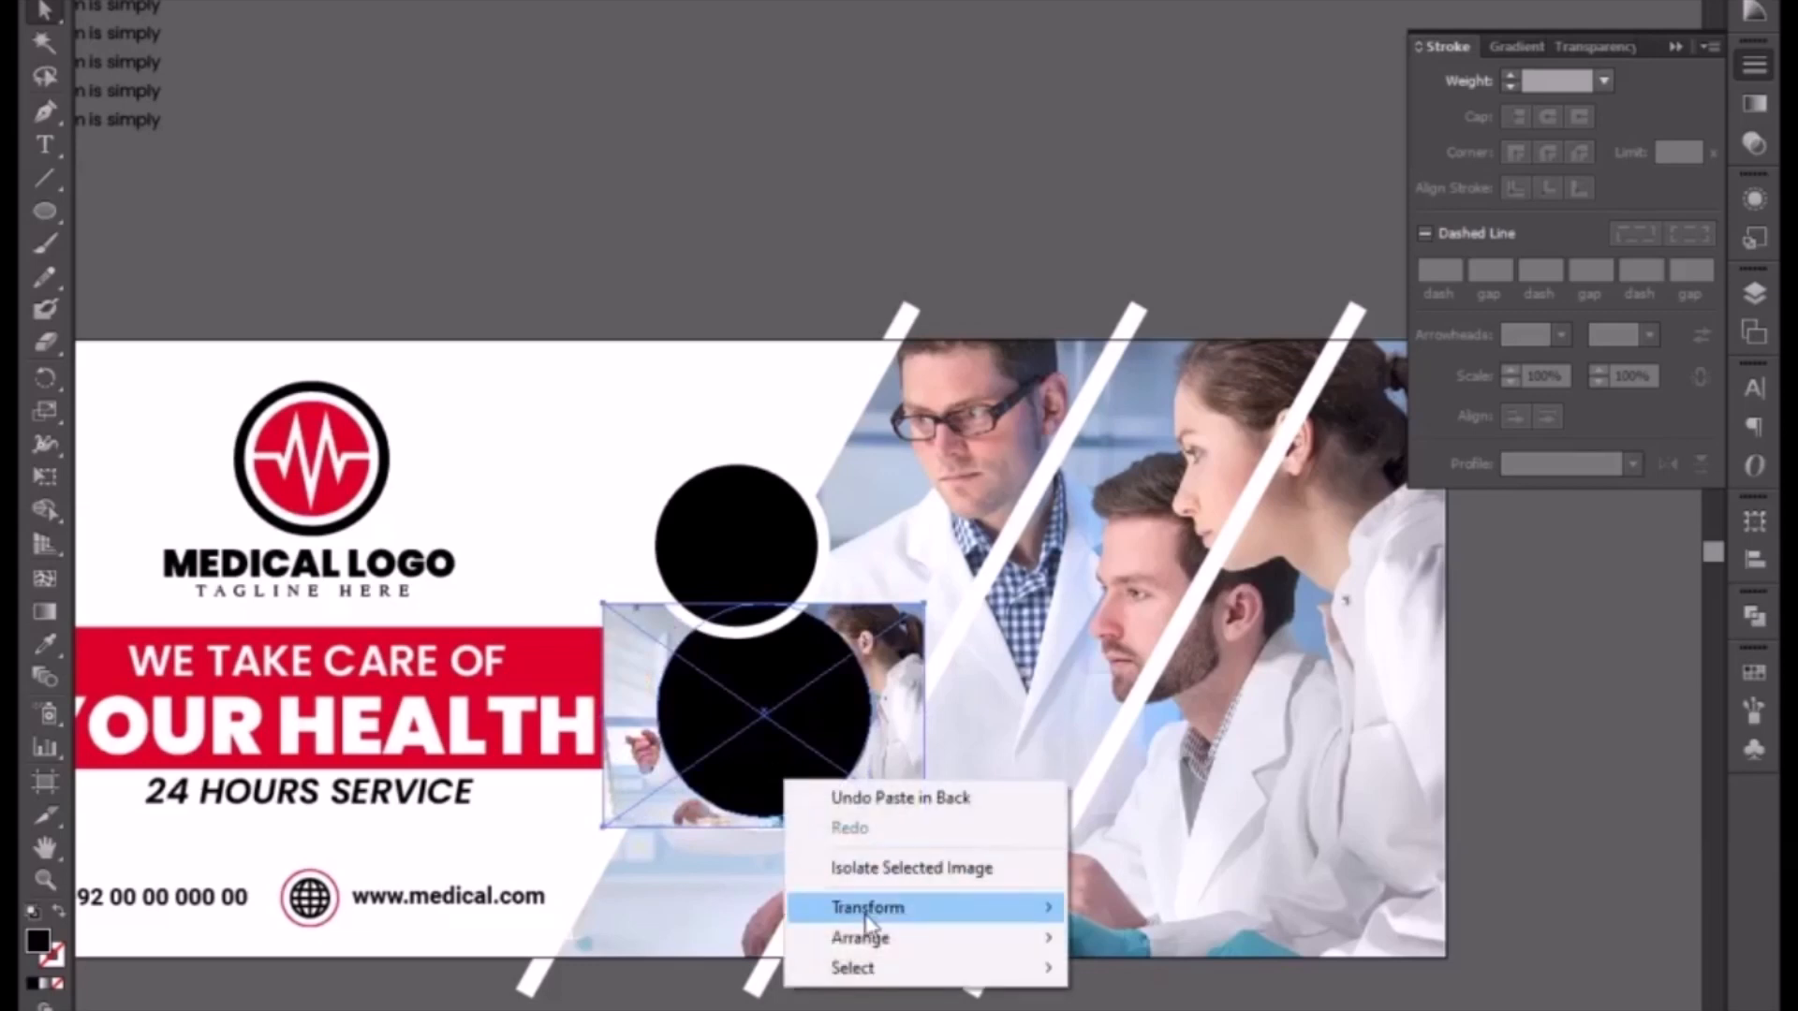
click(723, 796)
shift+click(627, 799)
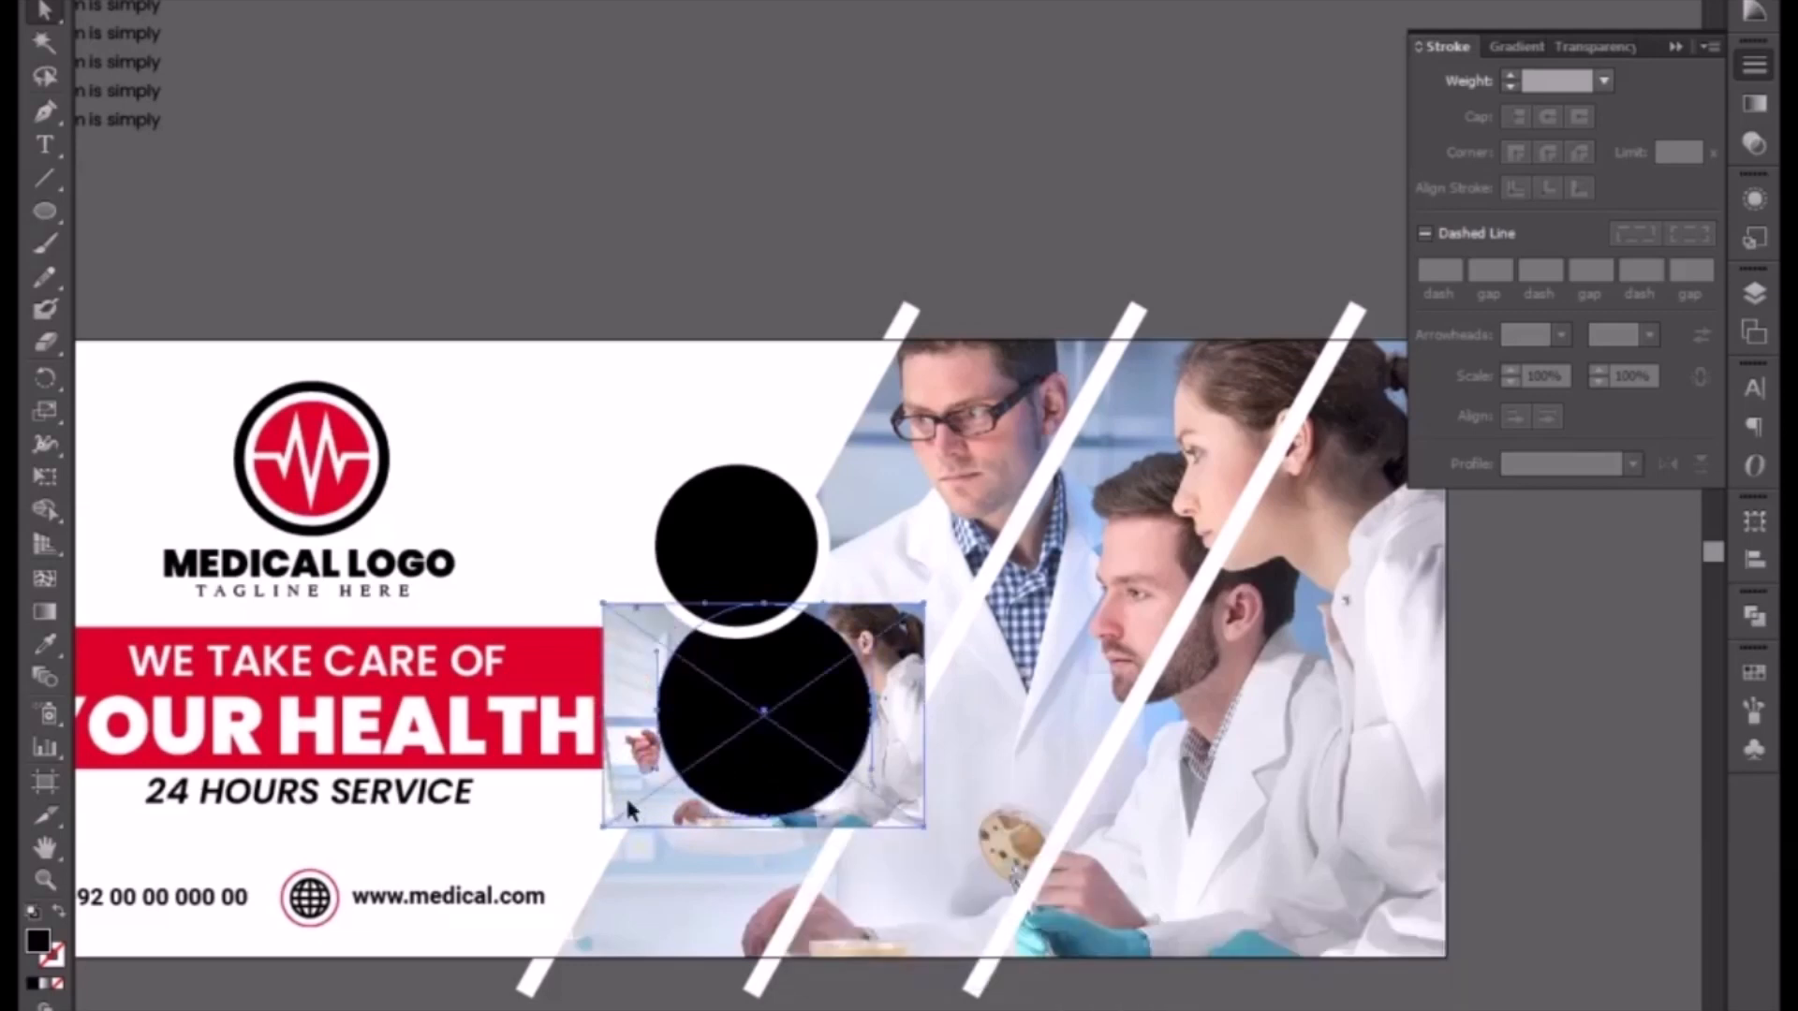
right_click(768, 756)
click(824, 920)
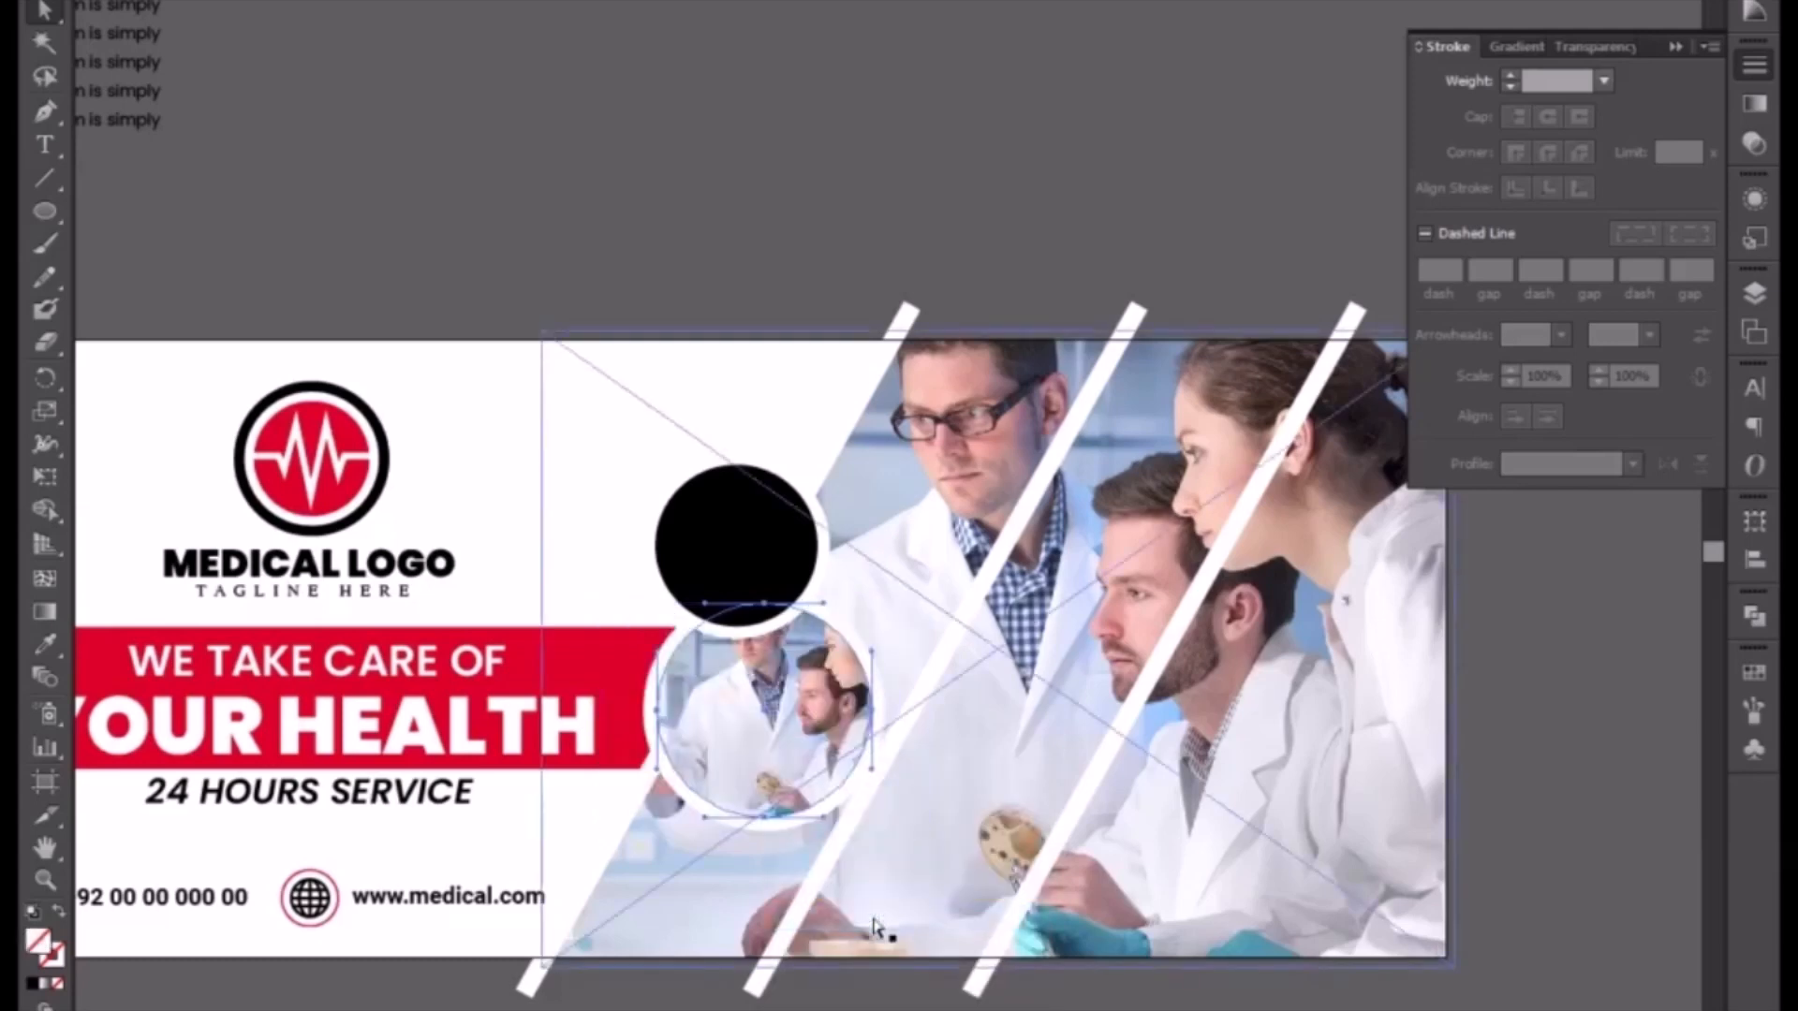
- Copy the photo out of the larger circle's mask and move the copy up behind the smaller circle
click(763, 780)
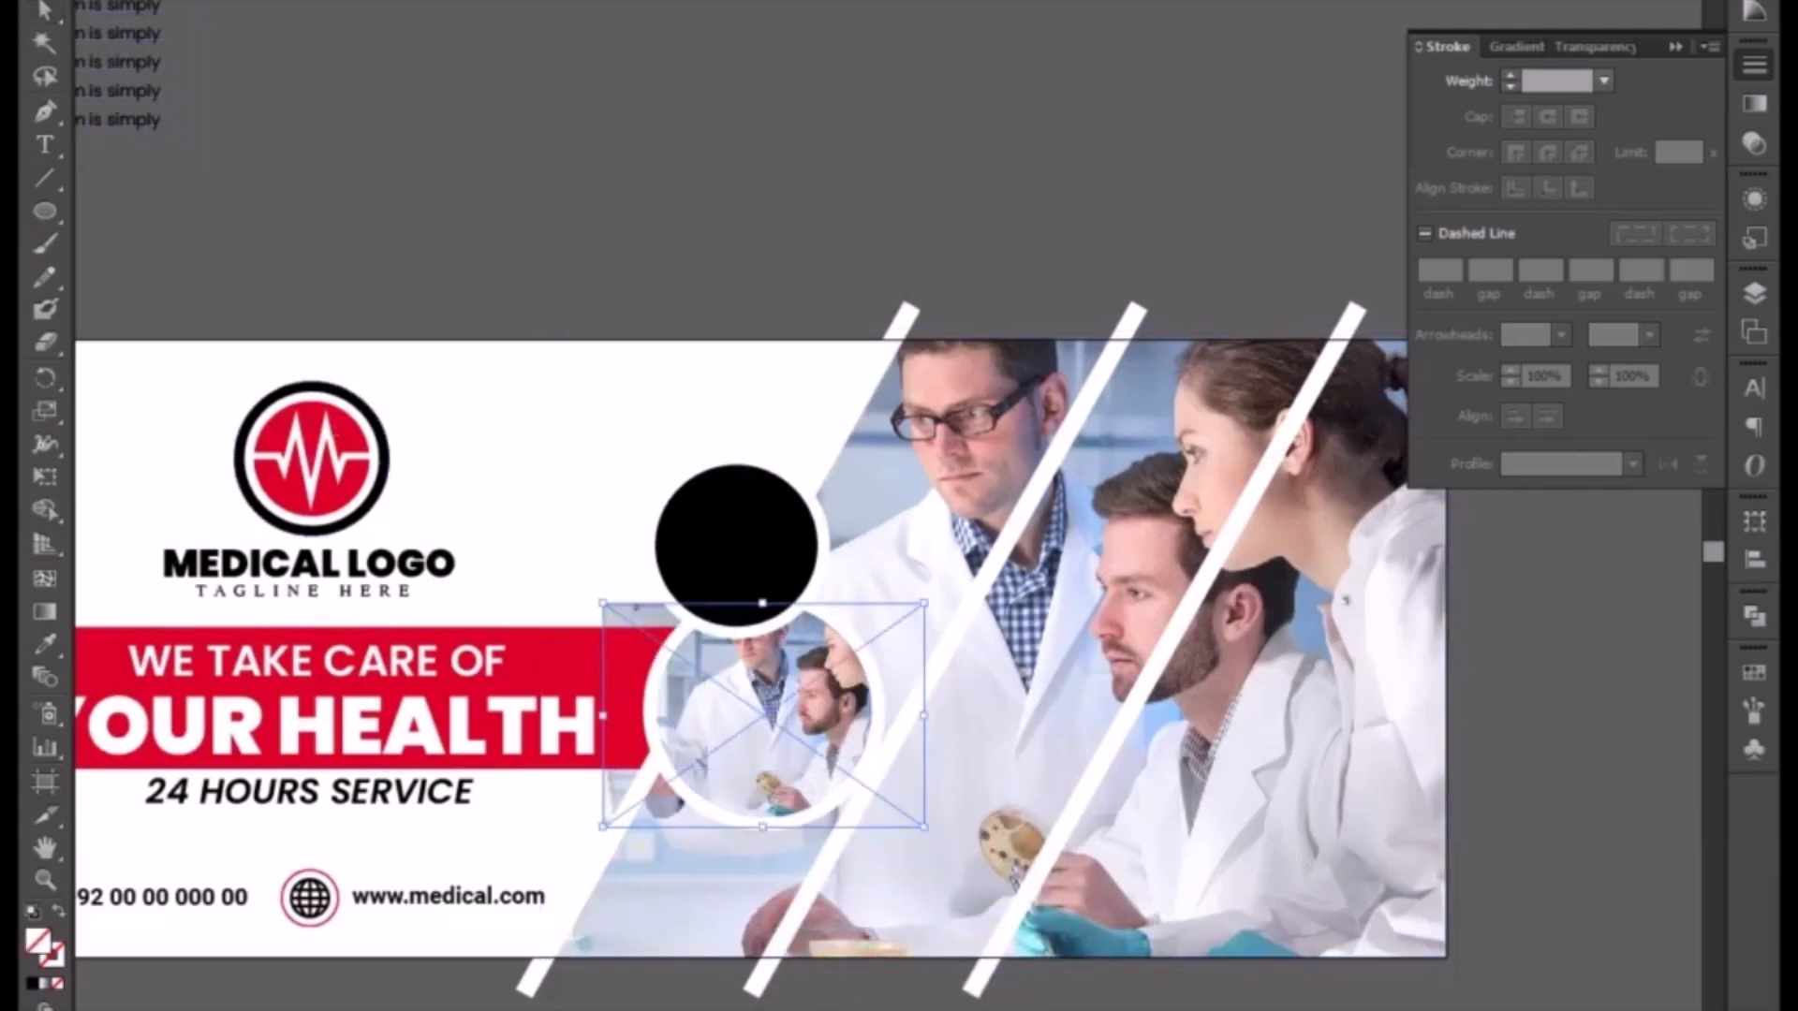
click(44, 11)
key(shift+Up)
key(shift+Up)
key(shift+Up)
key(shift+Up)
key(shift+Up)
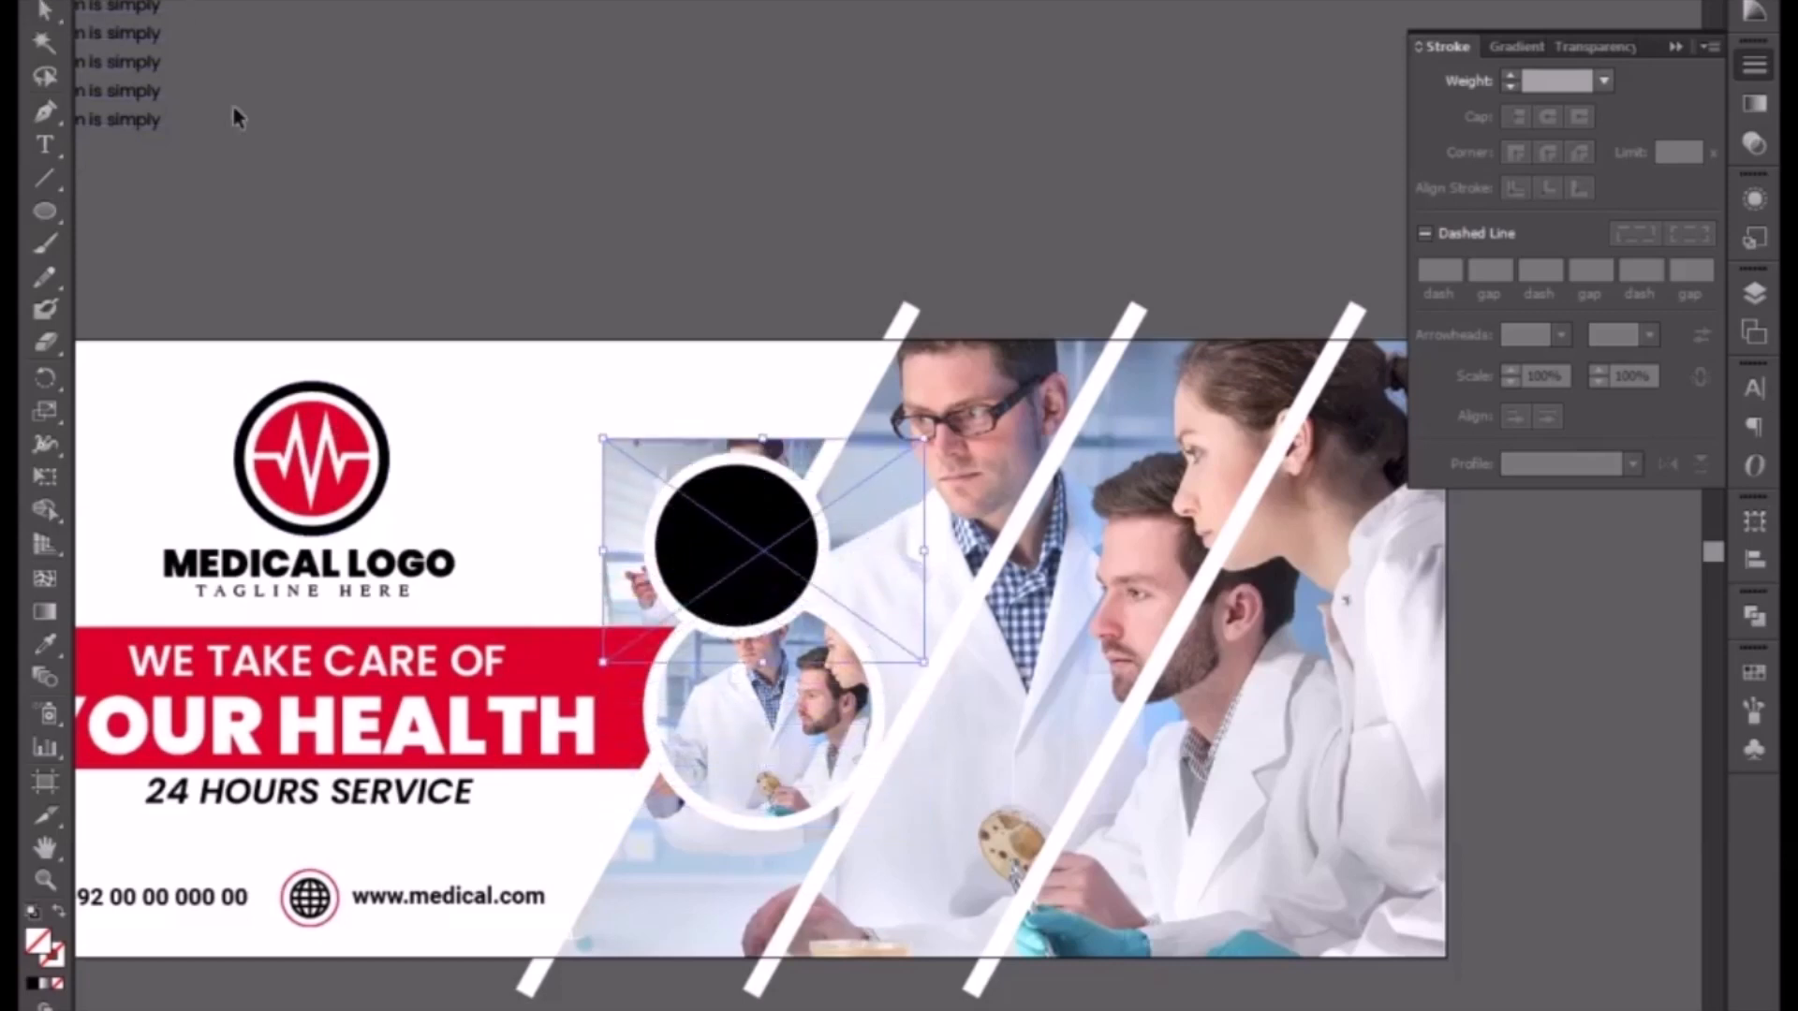
- Paste the photo copy behind the black circle inside the smaller circle group and mask it with that circle
click(728, 525)
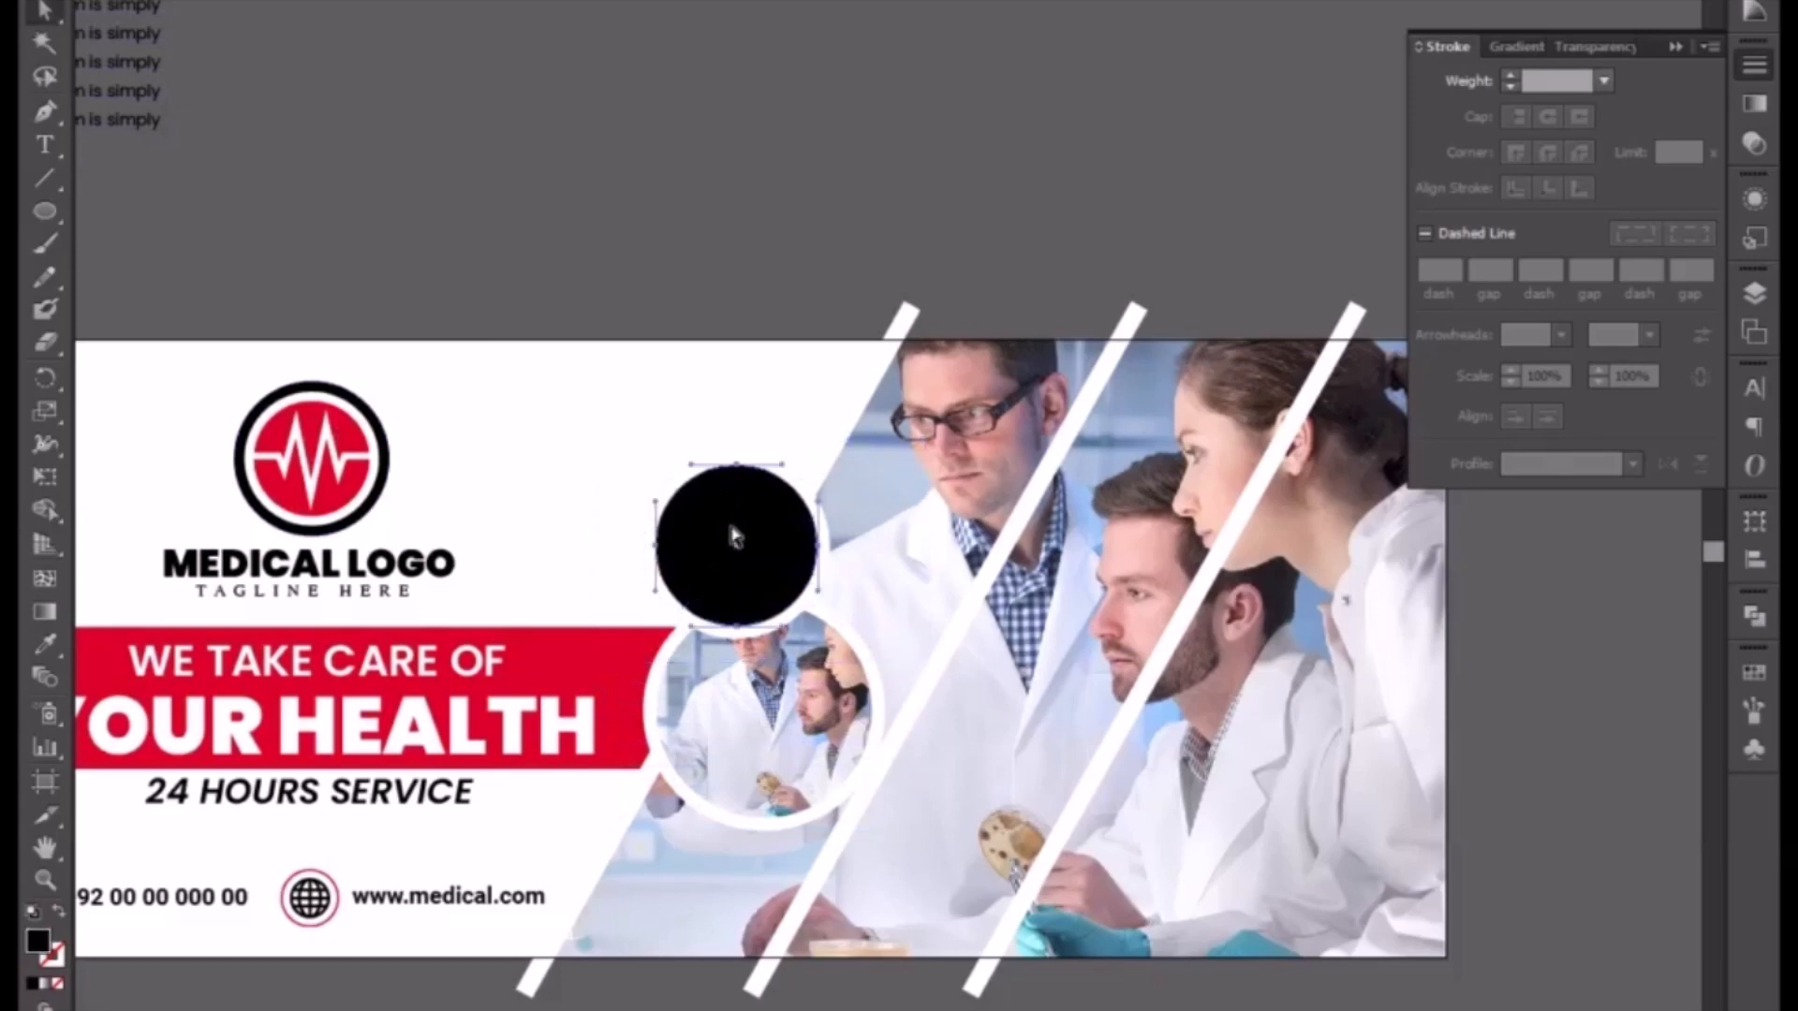
key(ctrl+b)
shift+click(735, 536)
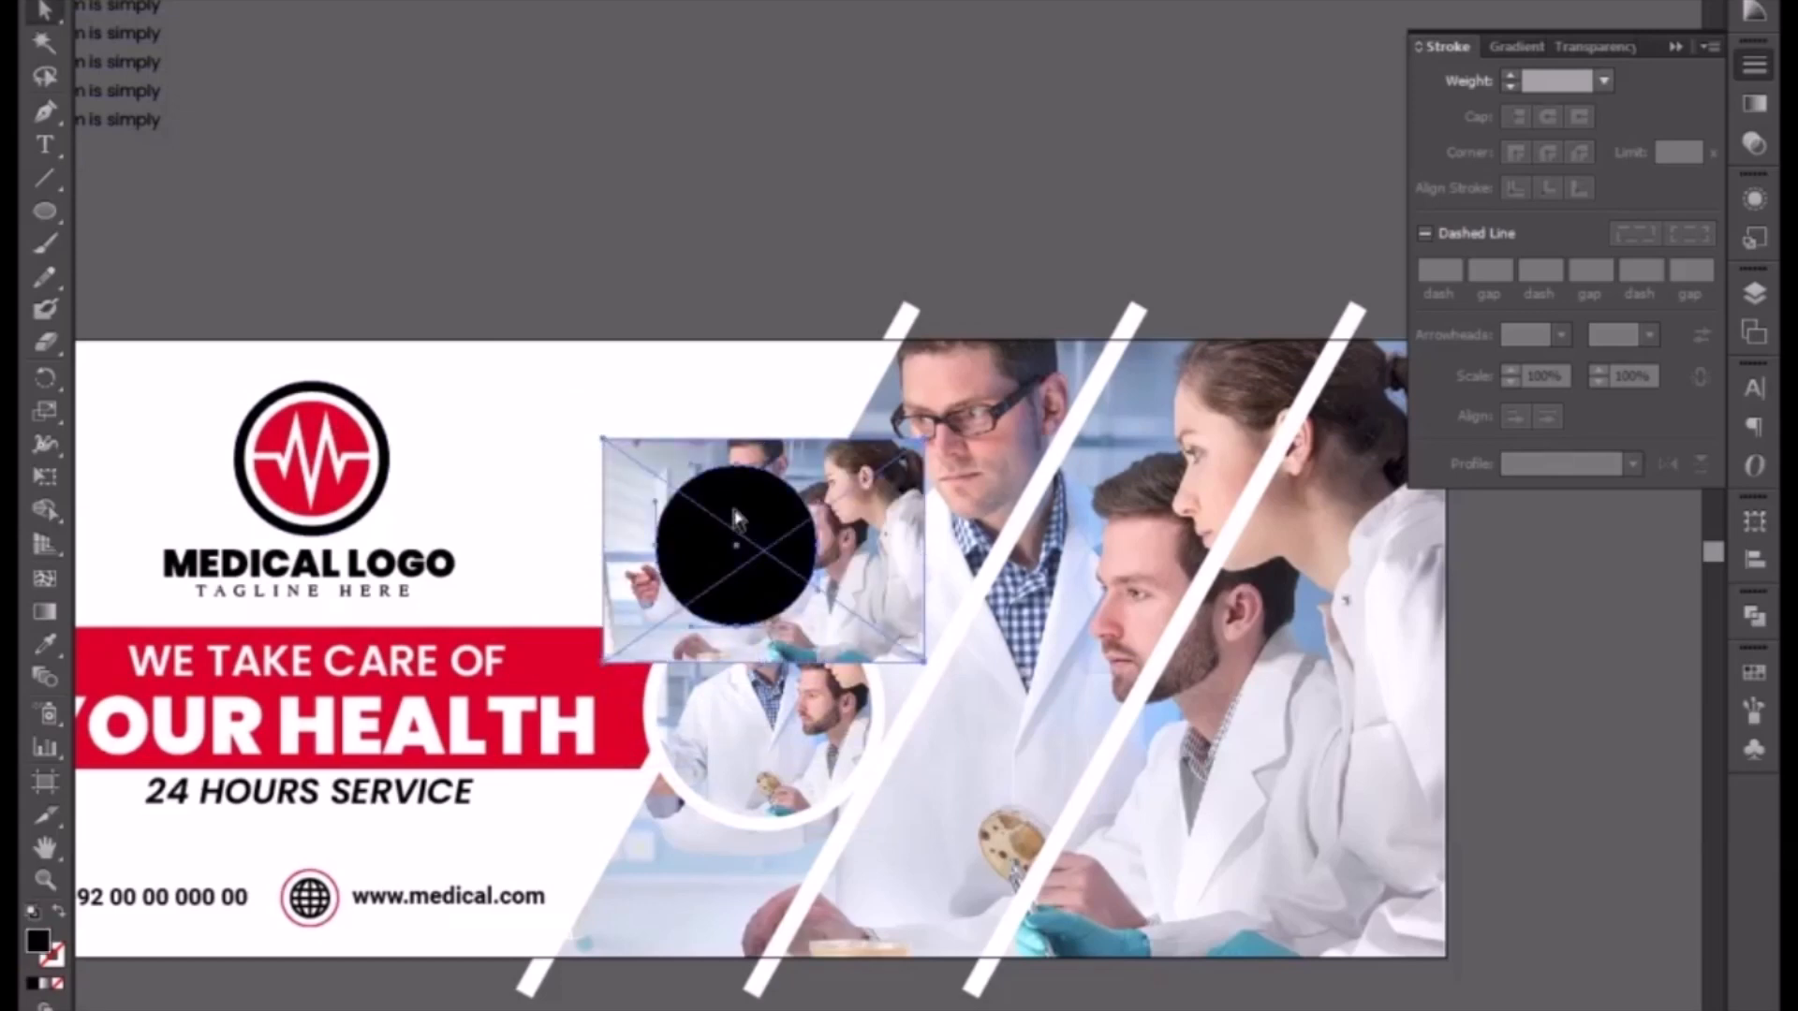
right_click(737, 517)
click(859, 685)
- Scale down the photo inside the smaller circle's mask so that two of the doctors fit within the circle
click(734, 285)
click(731, 551)
click(45, 0)
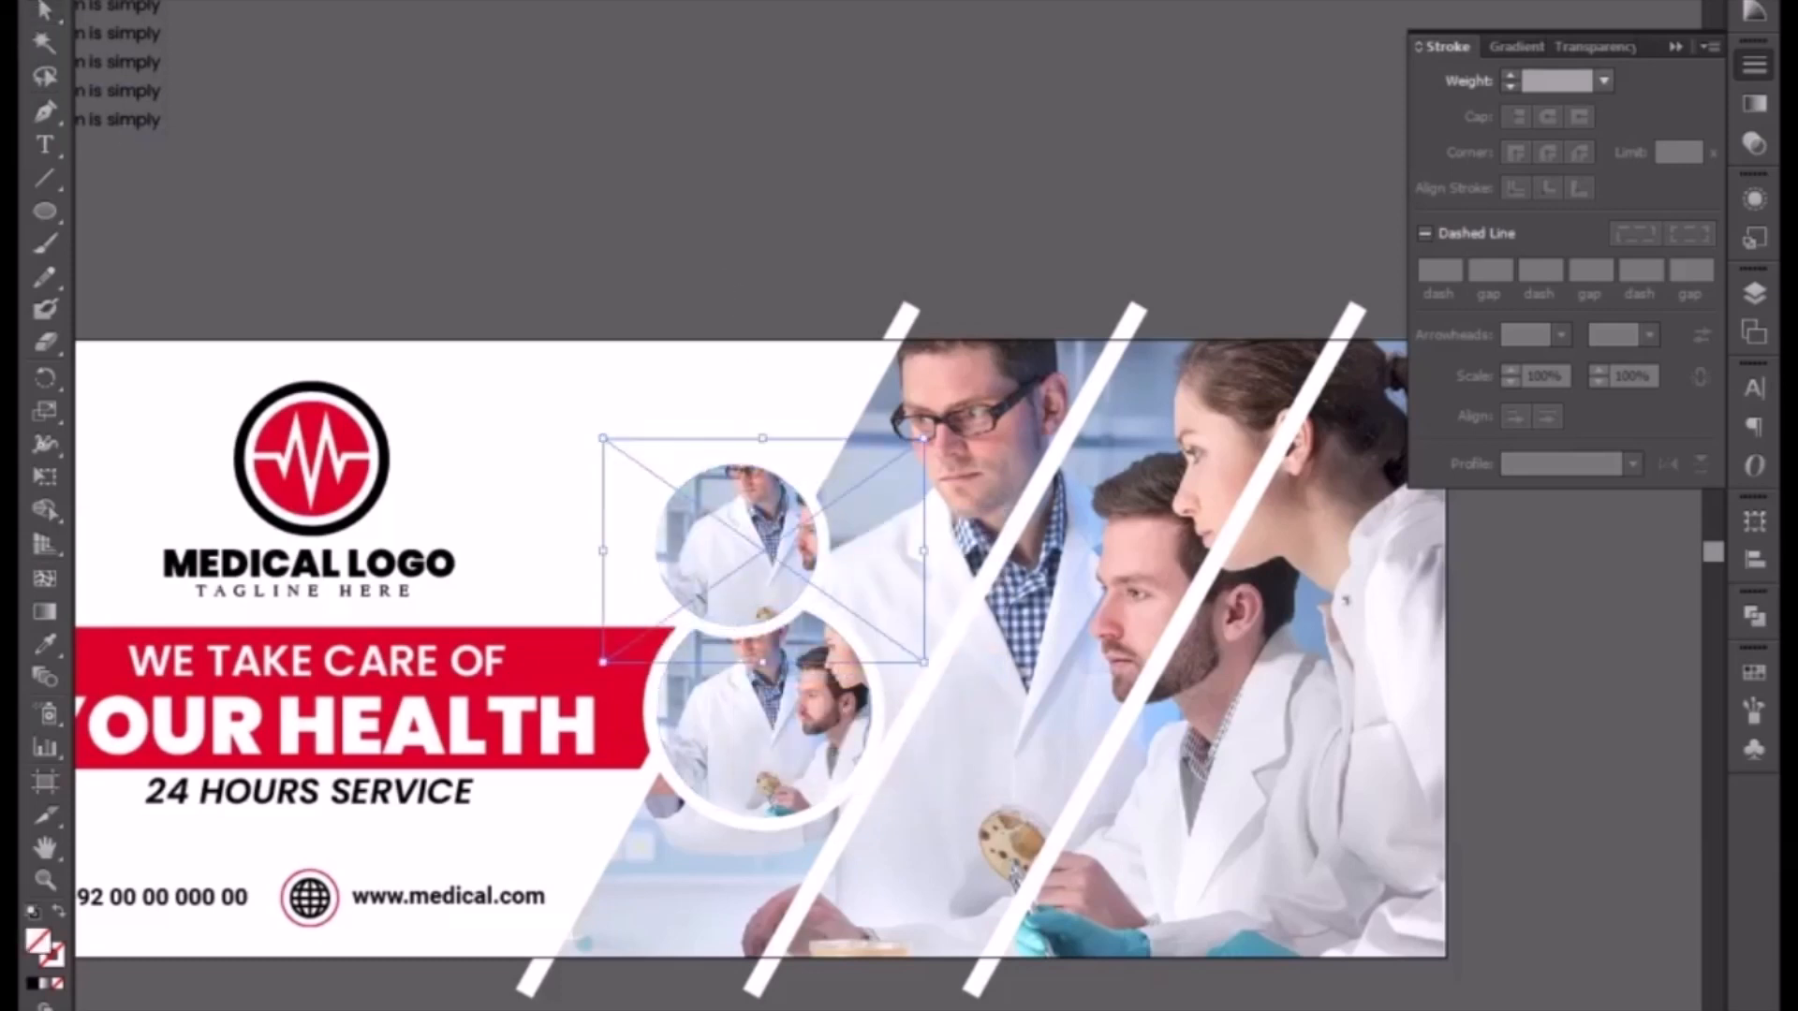
mouse_move(923, 438)
mouse_down()
mouse_move(929, 453)
mouse_move(902, 453)
mouse_up()
drag(899, 661, 882, 640)
click(749, 286)
- Change the white stroke of both circle rings to black, and nudge the smaller photo circle up slightly
click(825, 581)
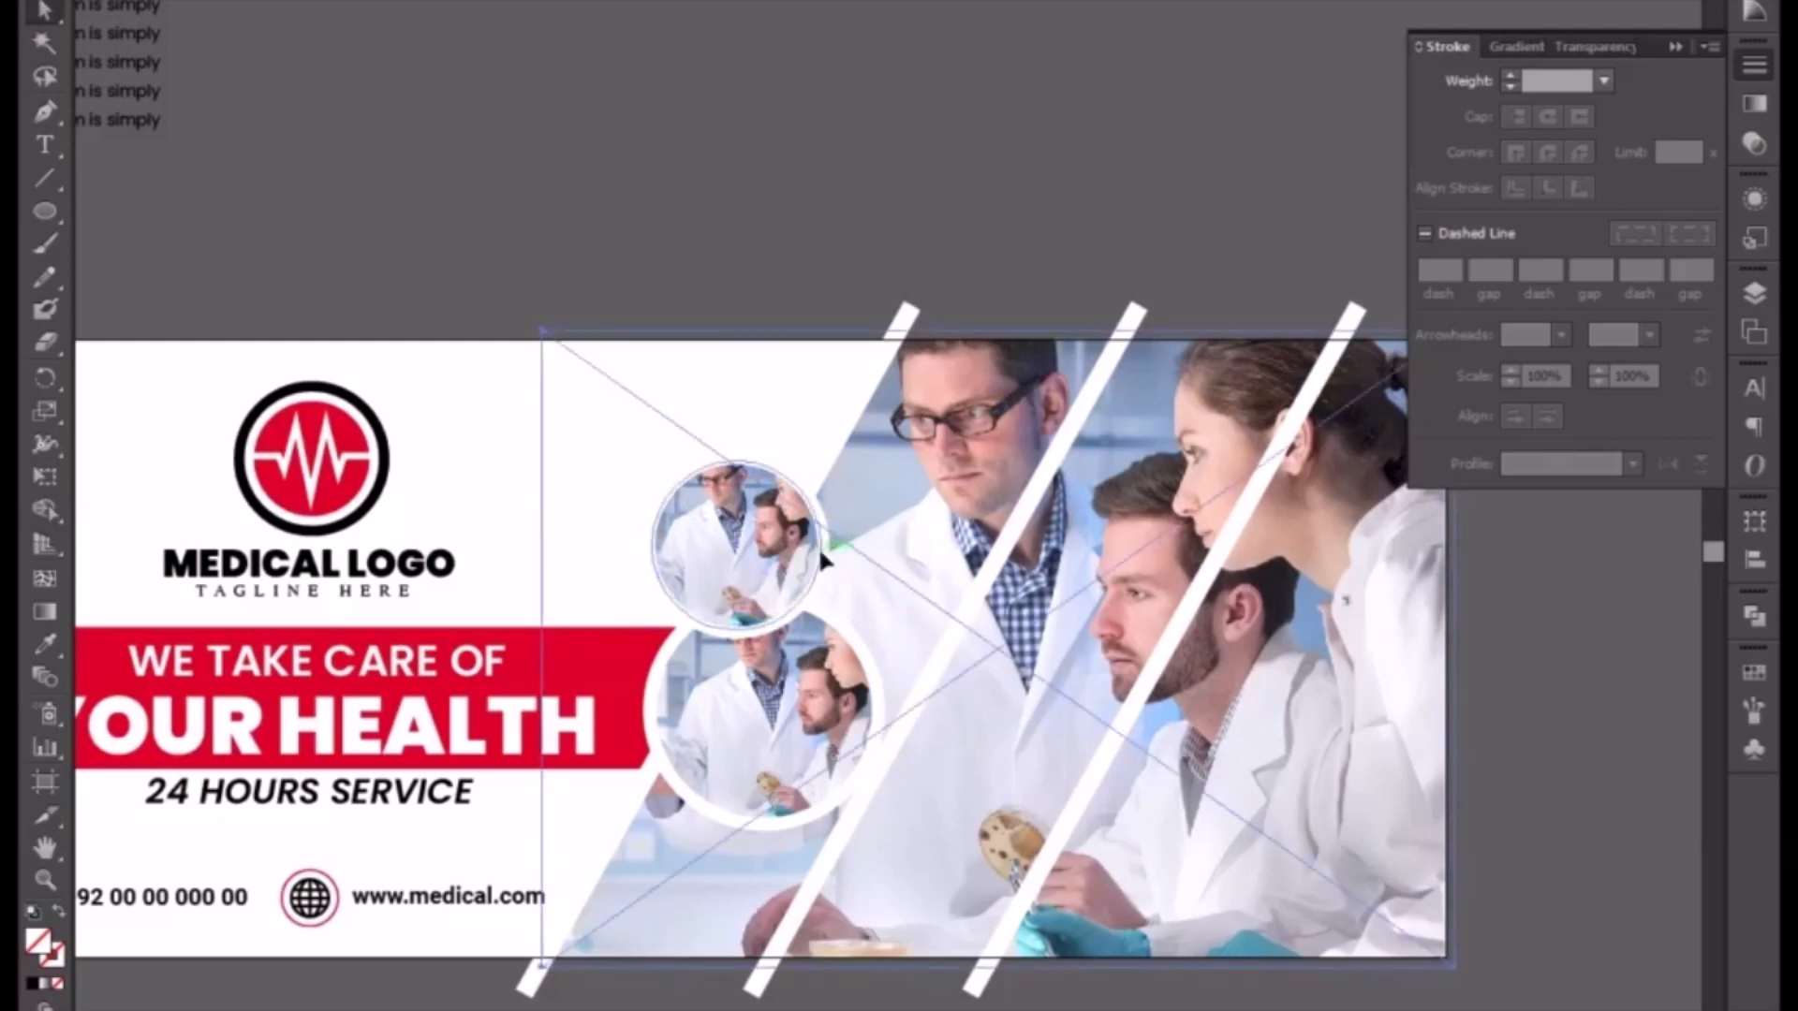
click(822, 562)
shift+click(873, 688)
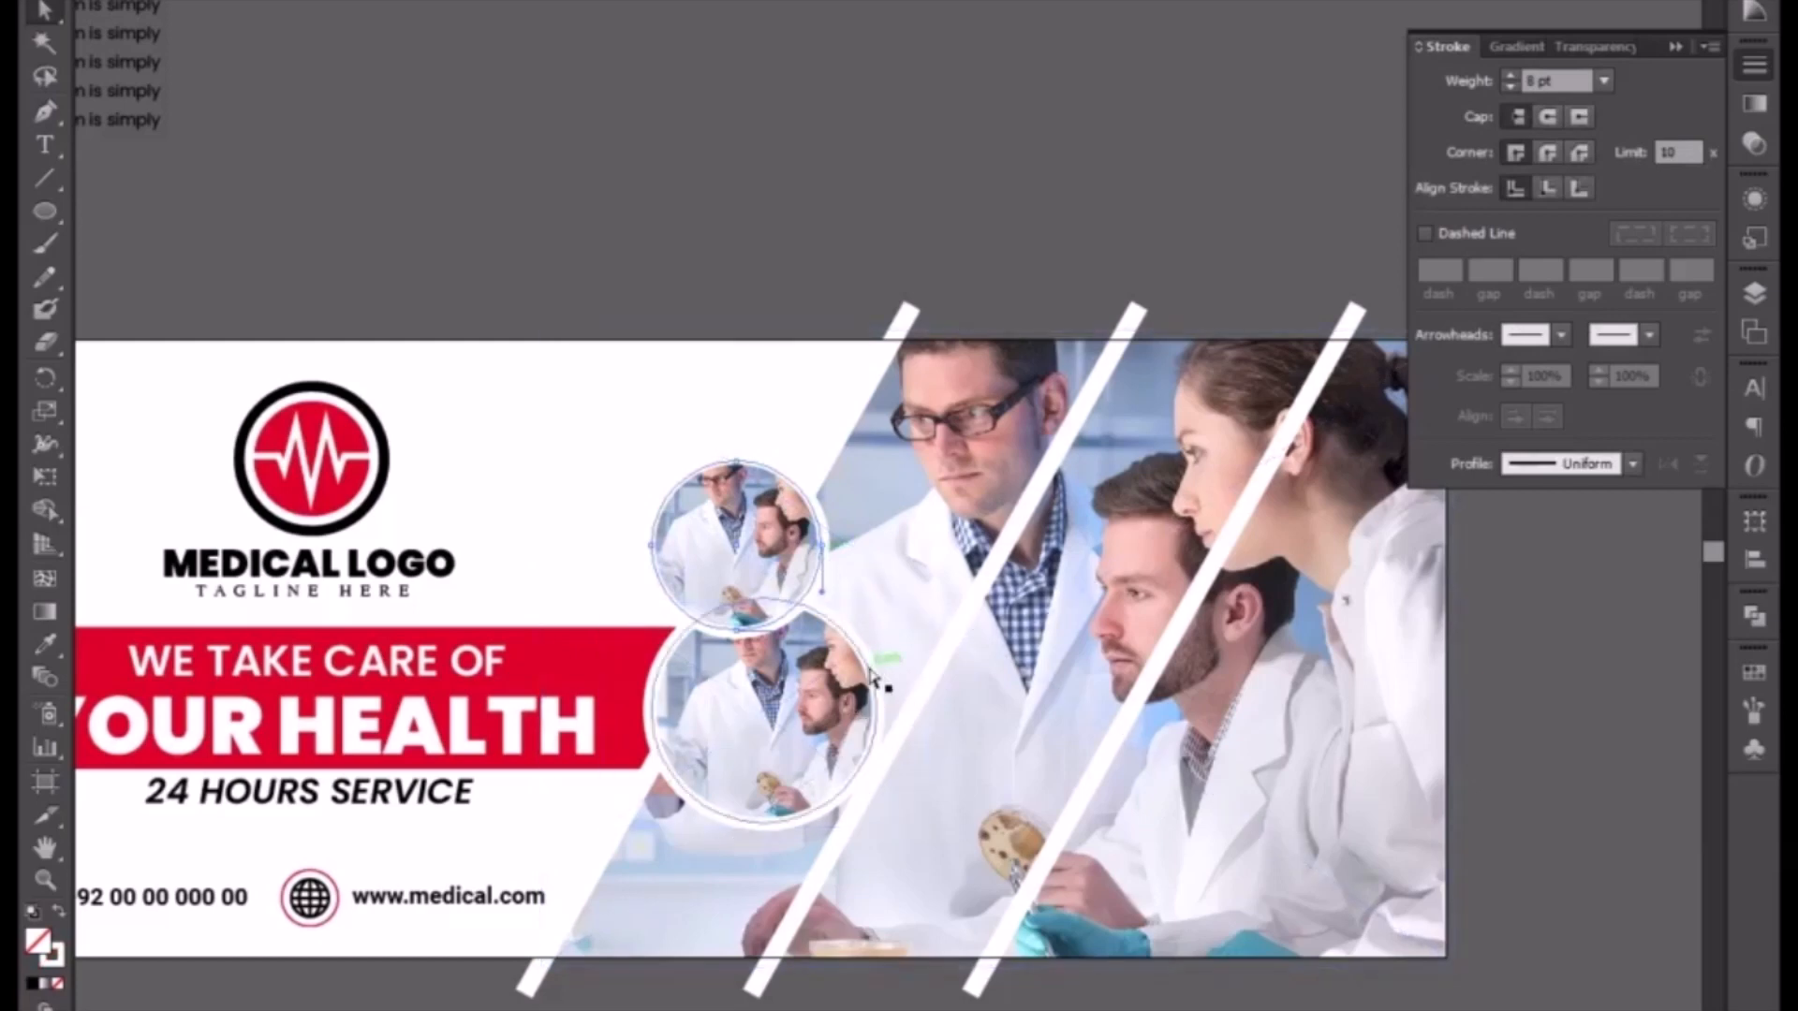
click(33, 985)
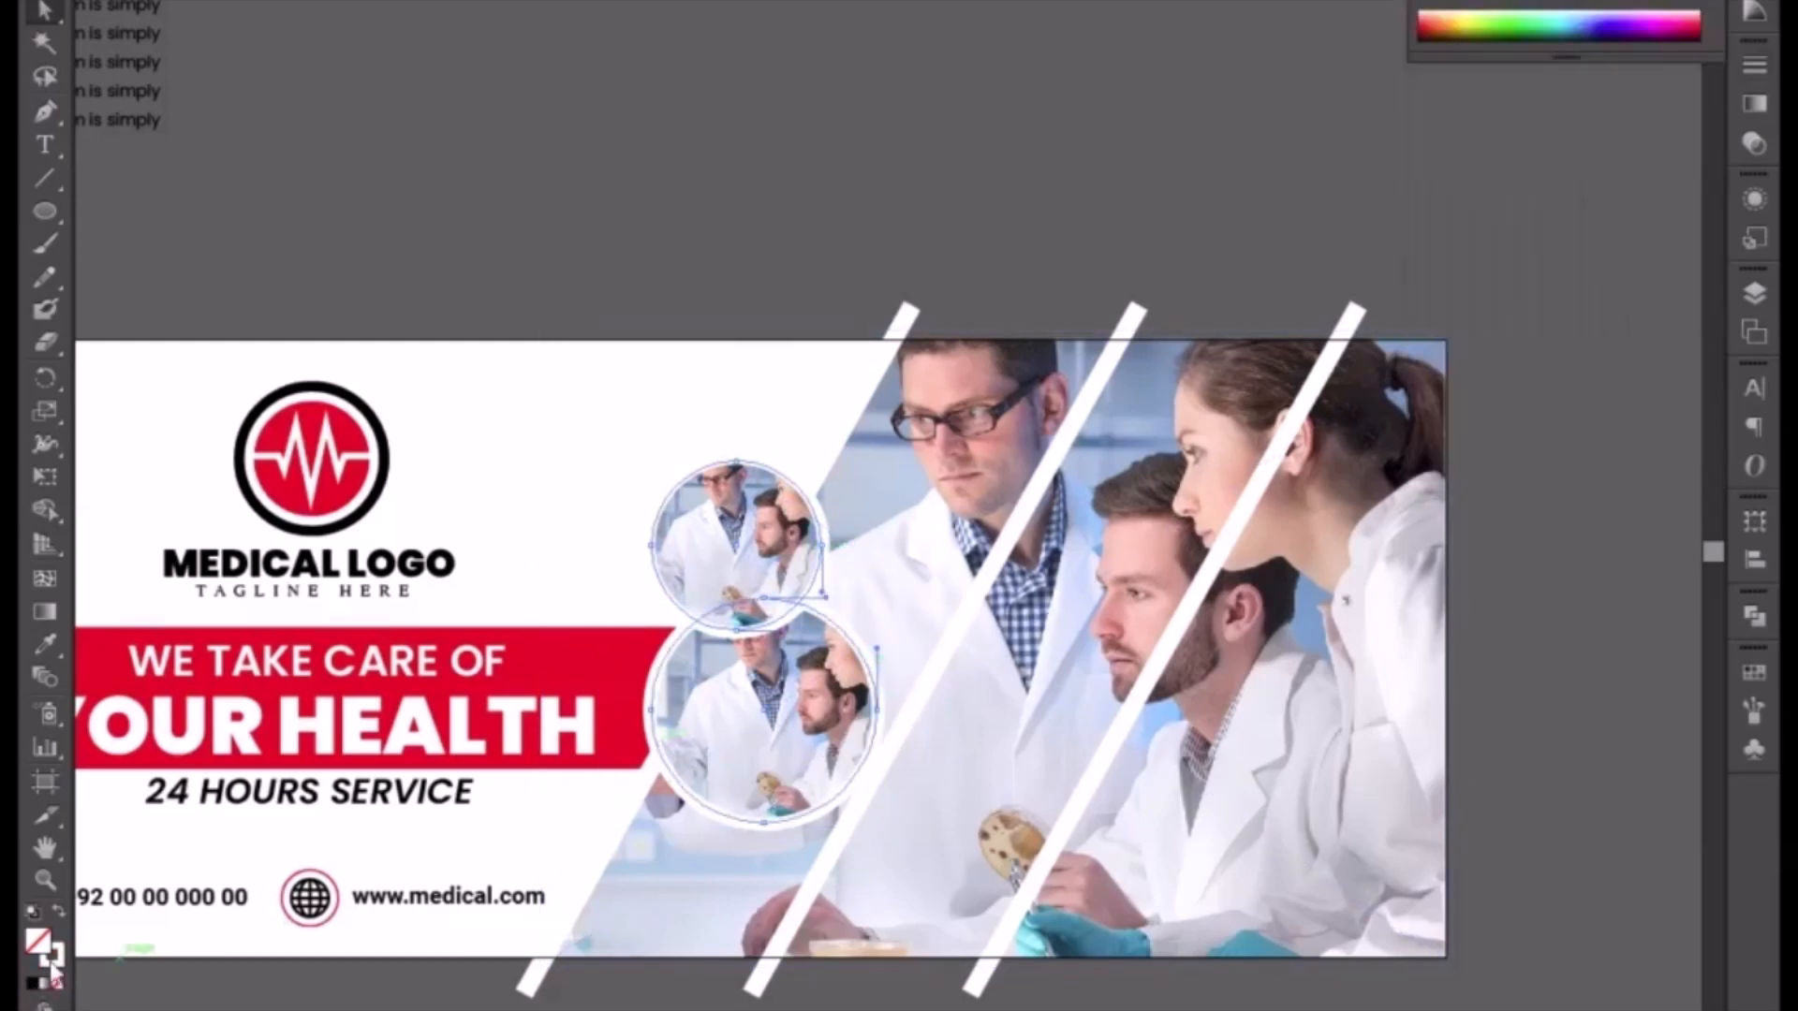
click(59, 916)
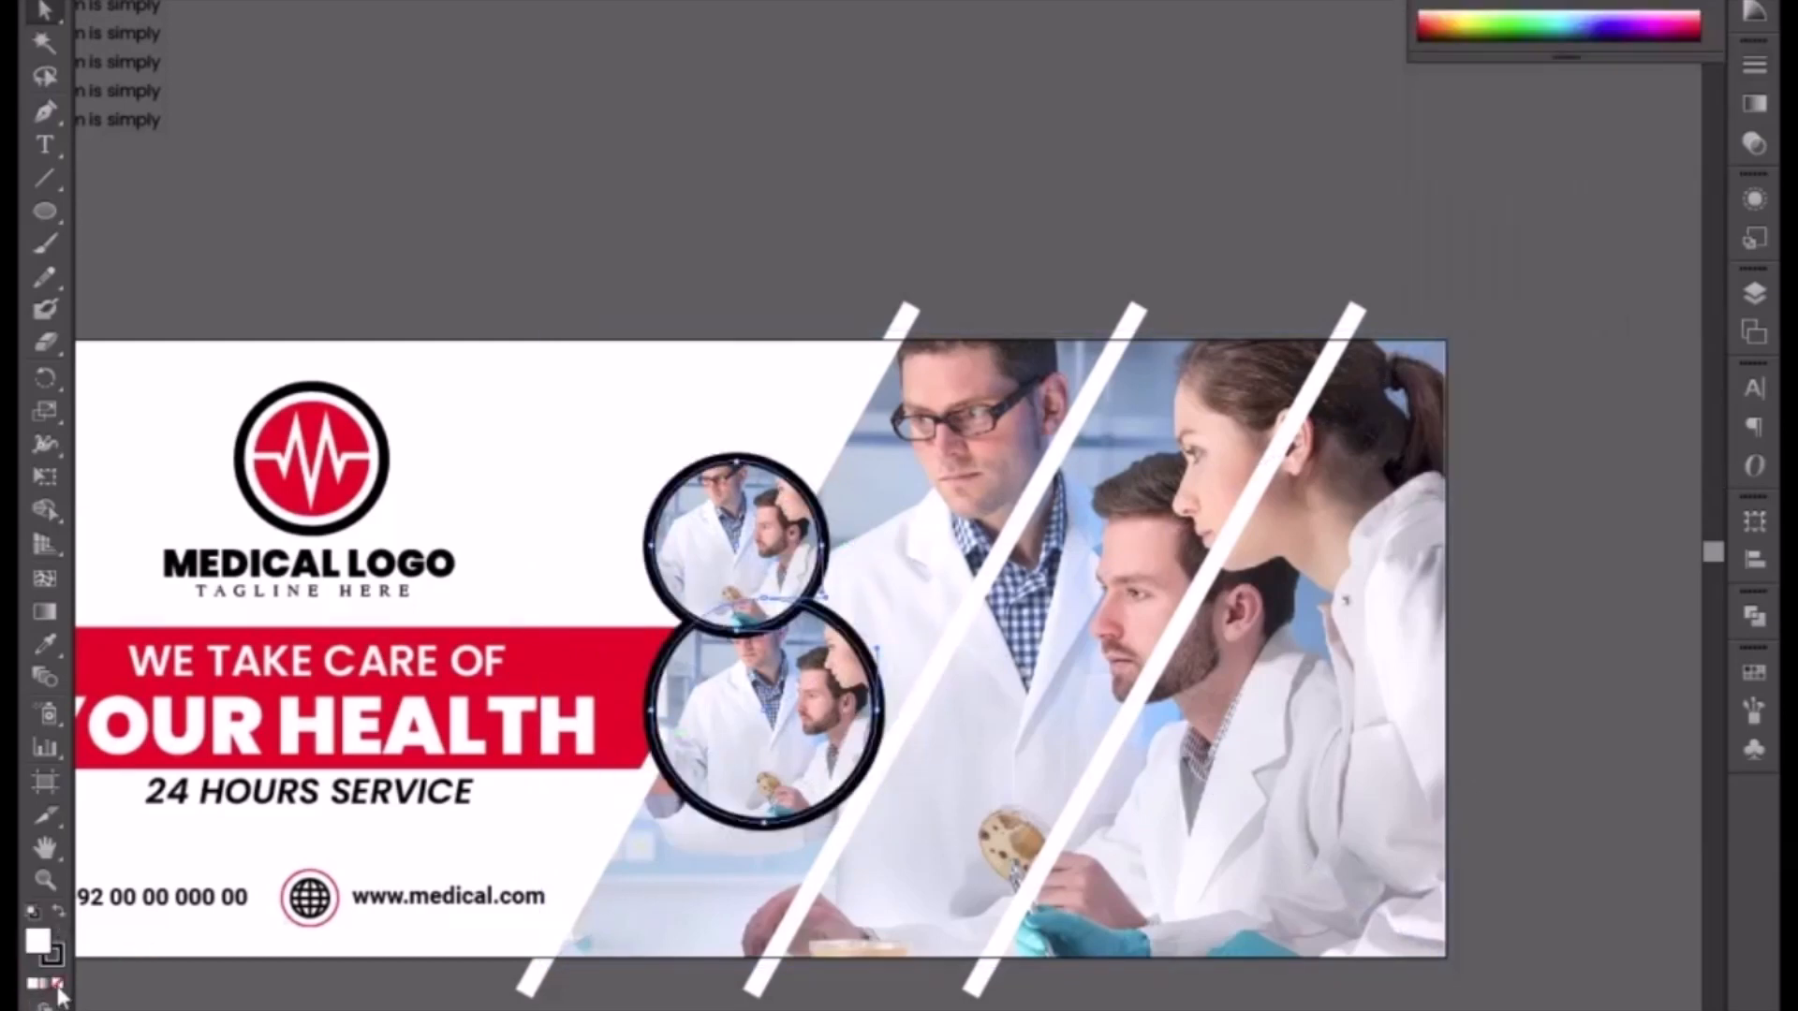
key(ctrl+shift+a)
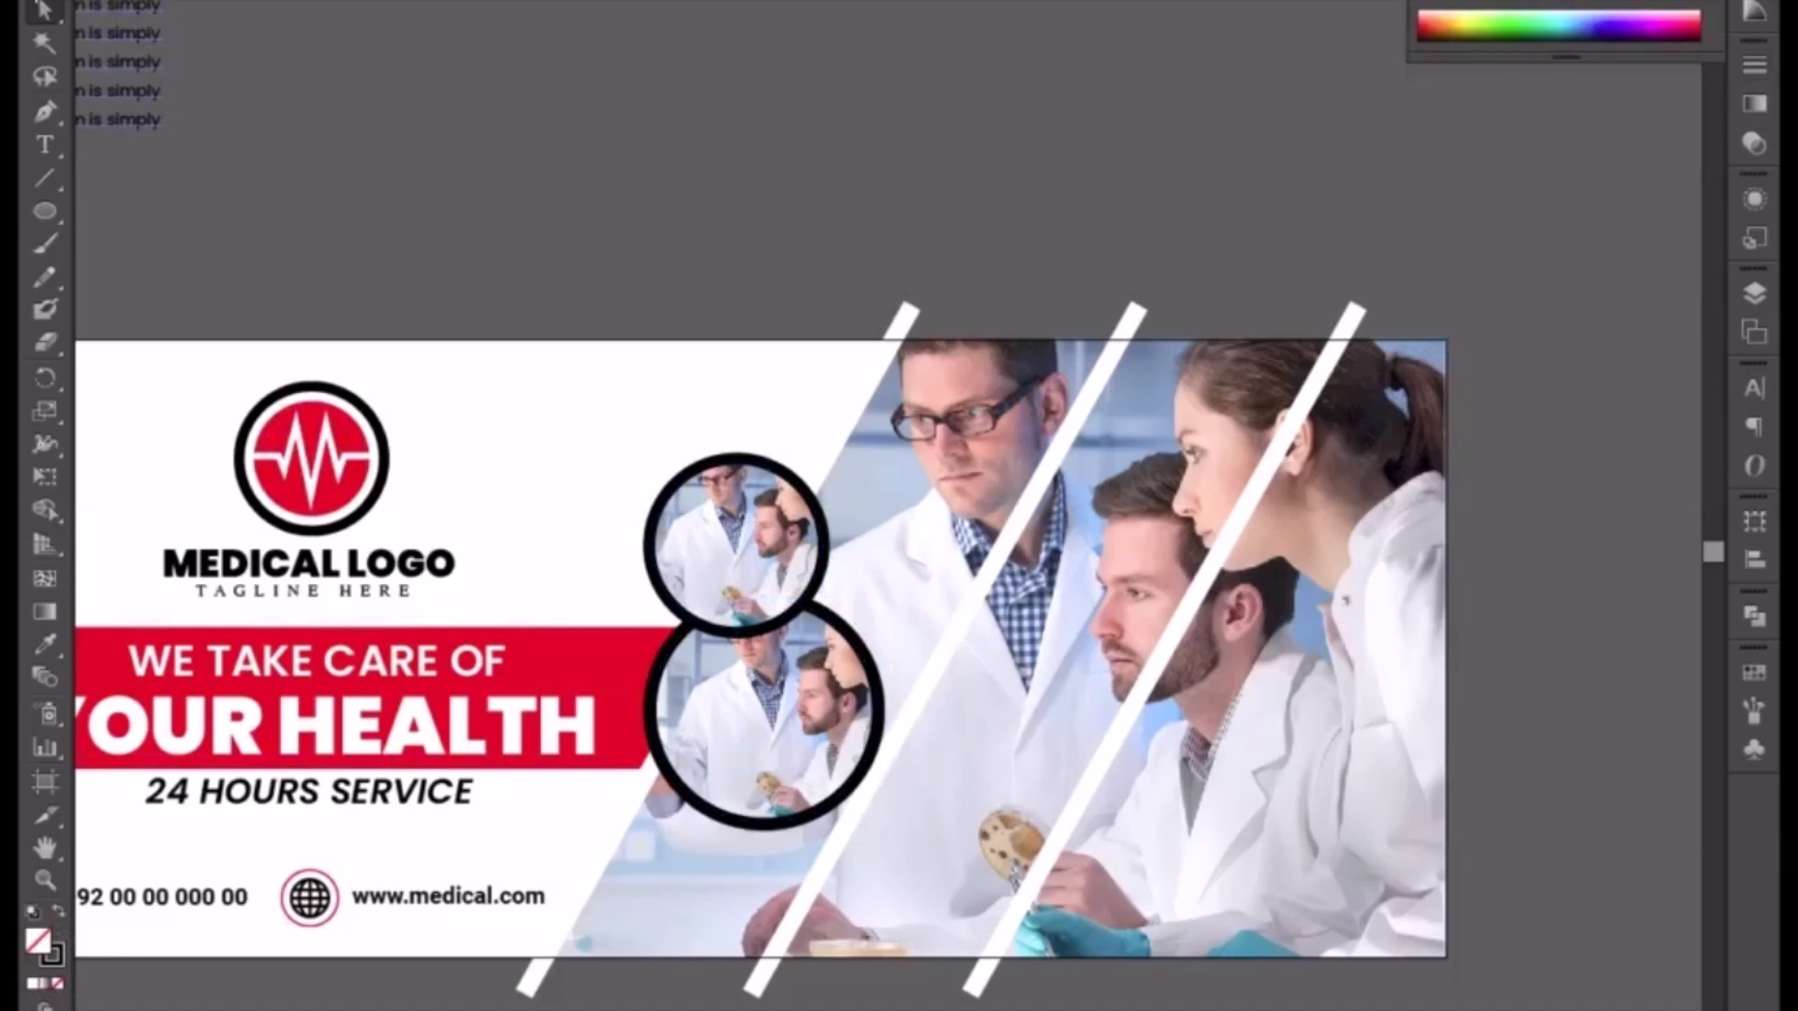
click(701, 525)
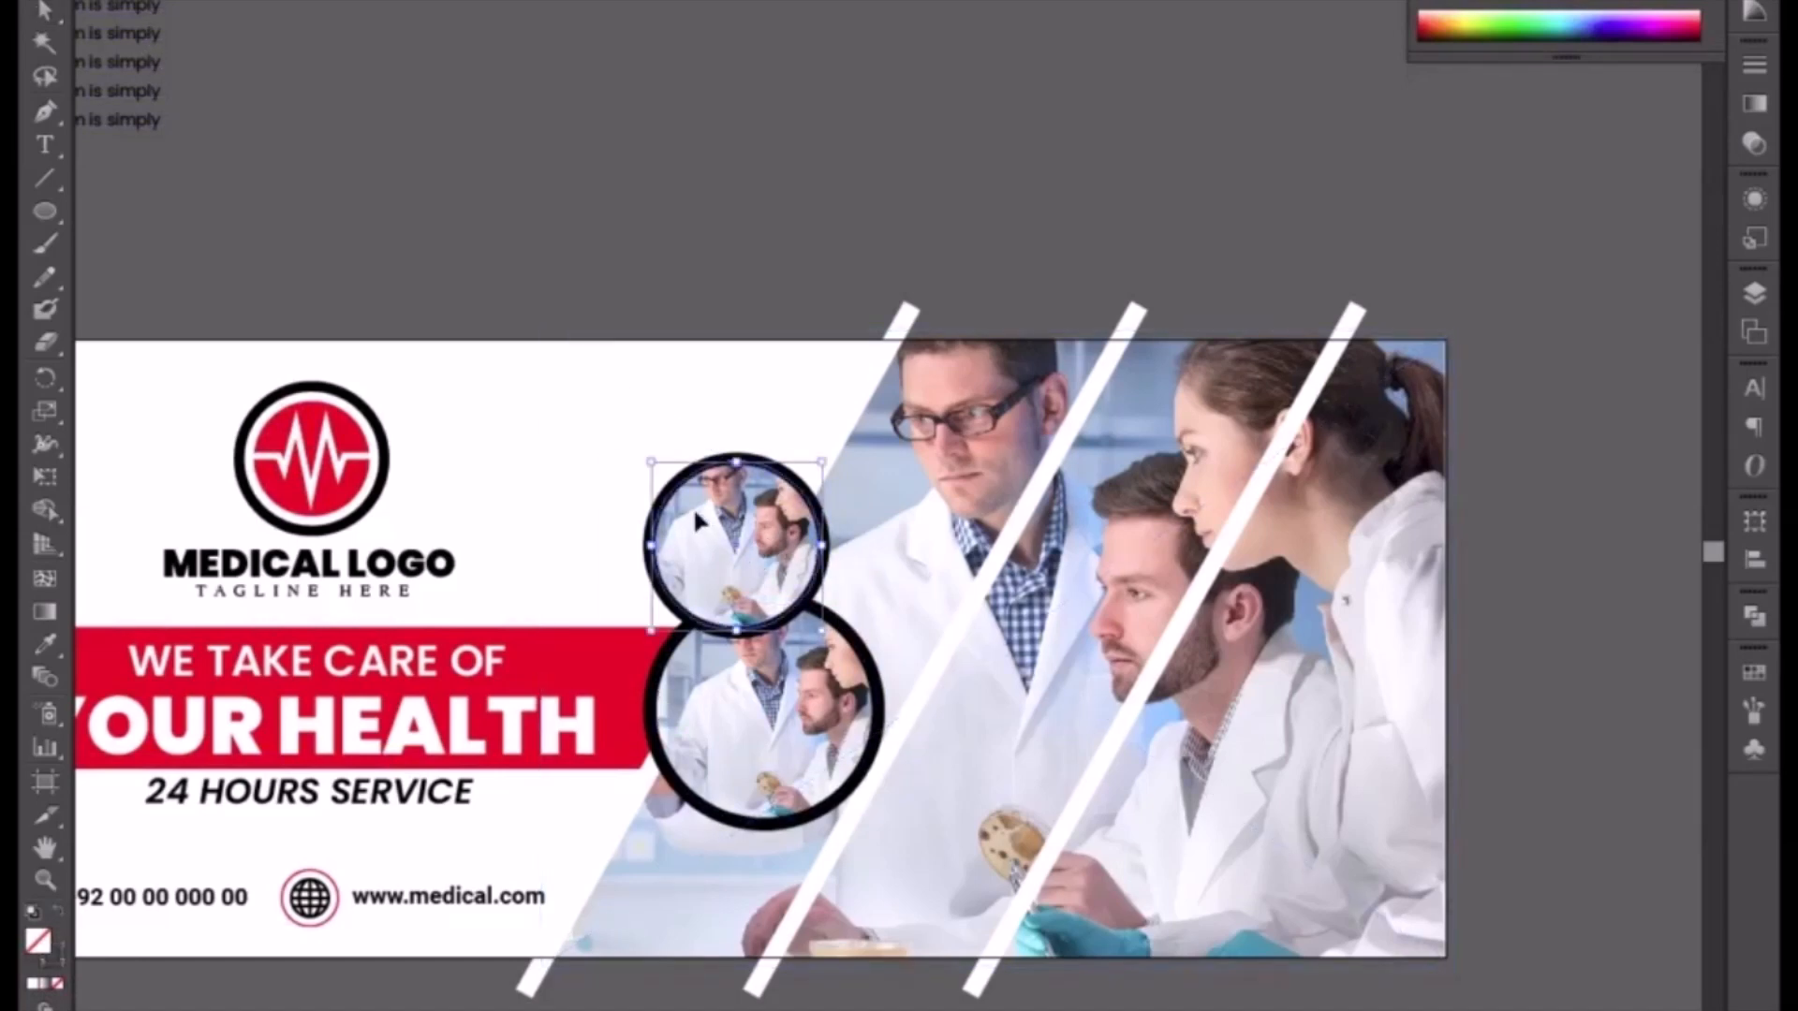
key(ctrl+shift+a)
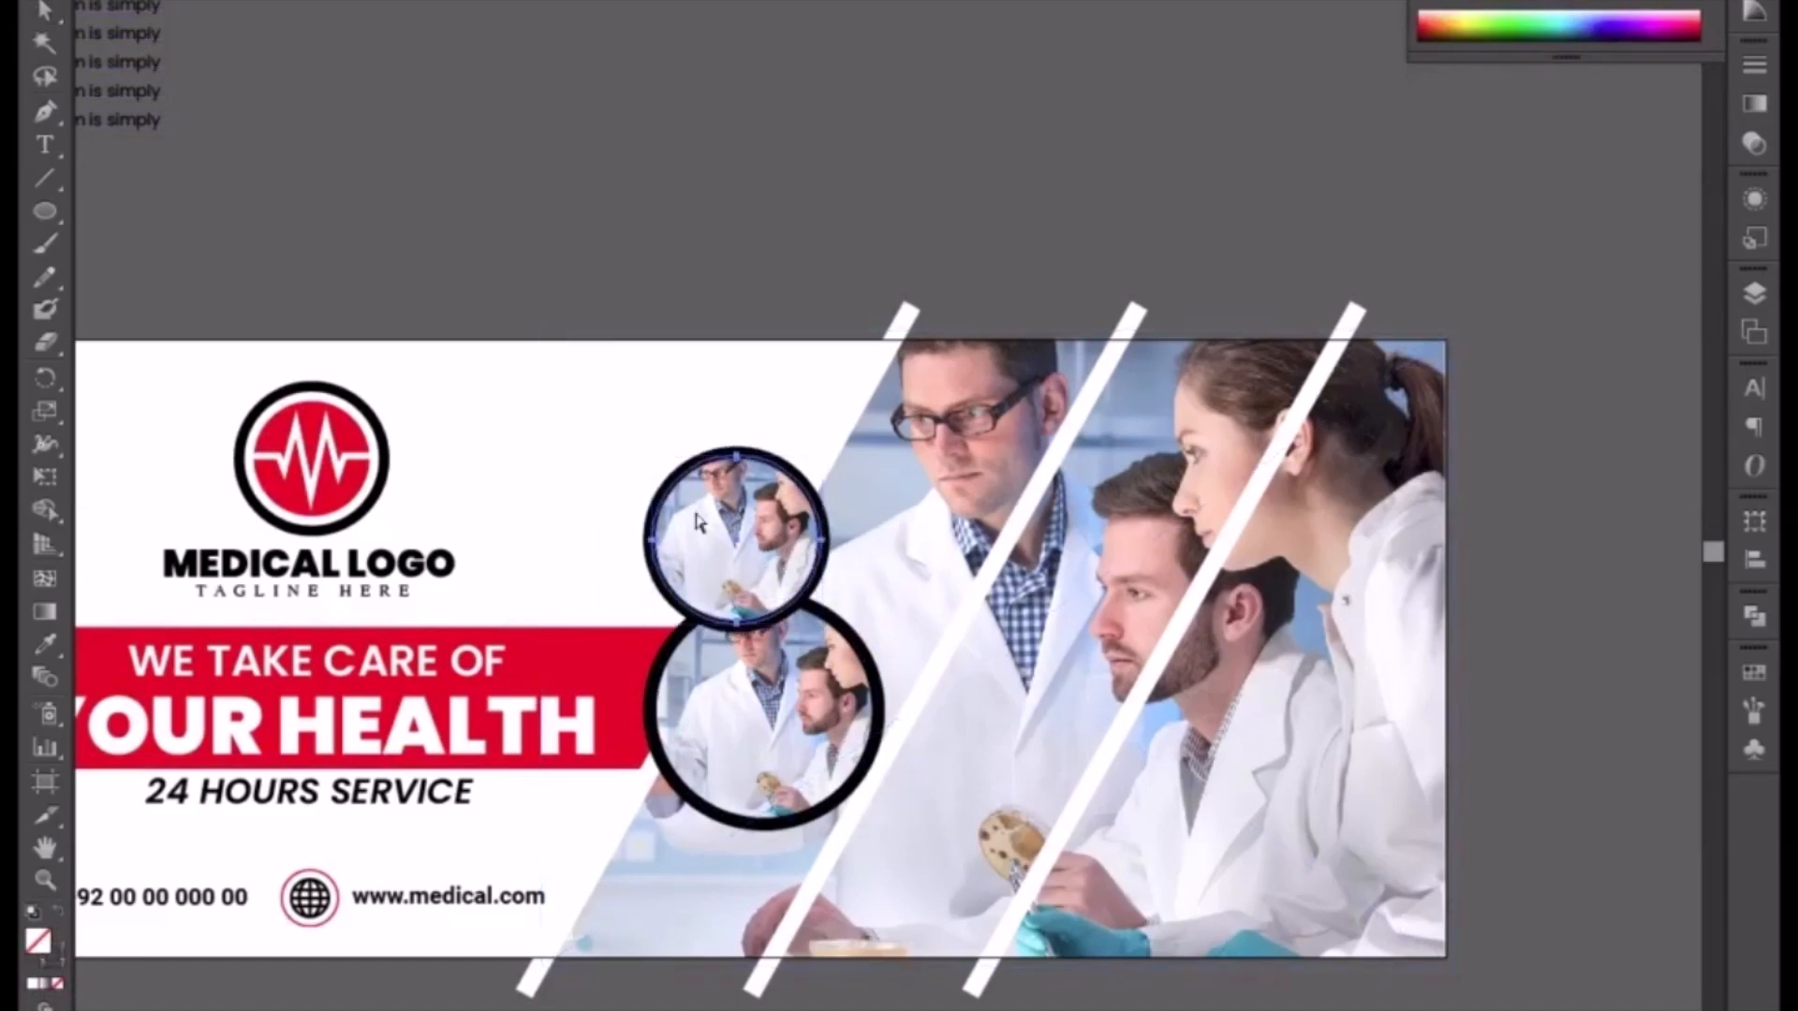
- Expand the three white diagonal lines into filled shapes
key(ctrl+minus)
click(790, 322)
click(900, 395)
shift+click(1049, 403)
shift+click(1194, 402)
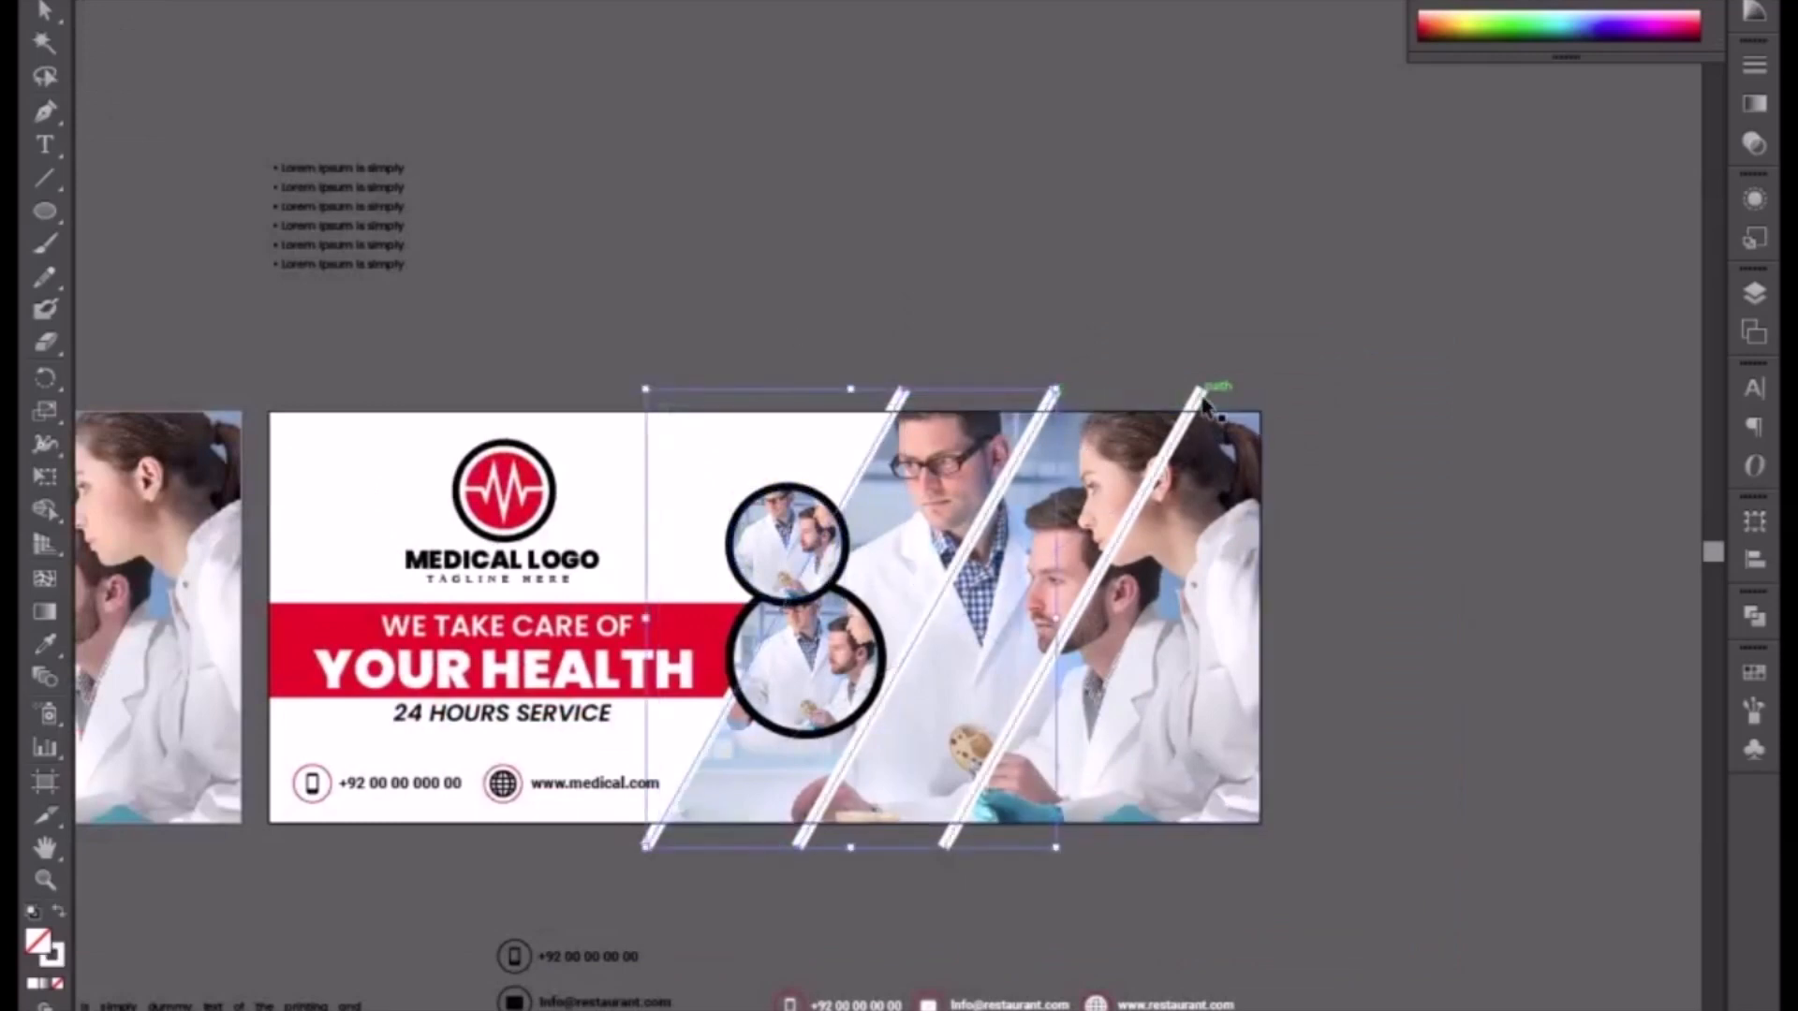
key(alt+o)
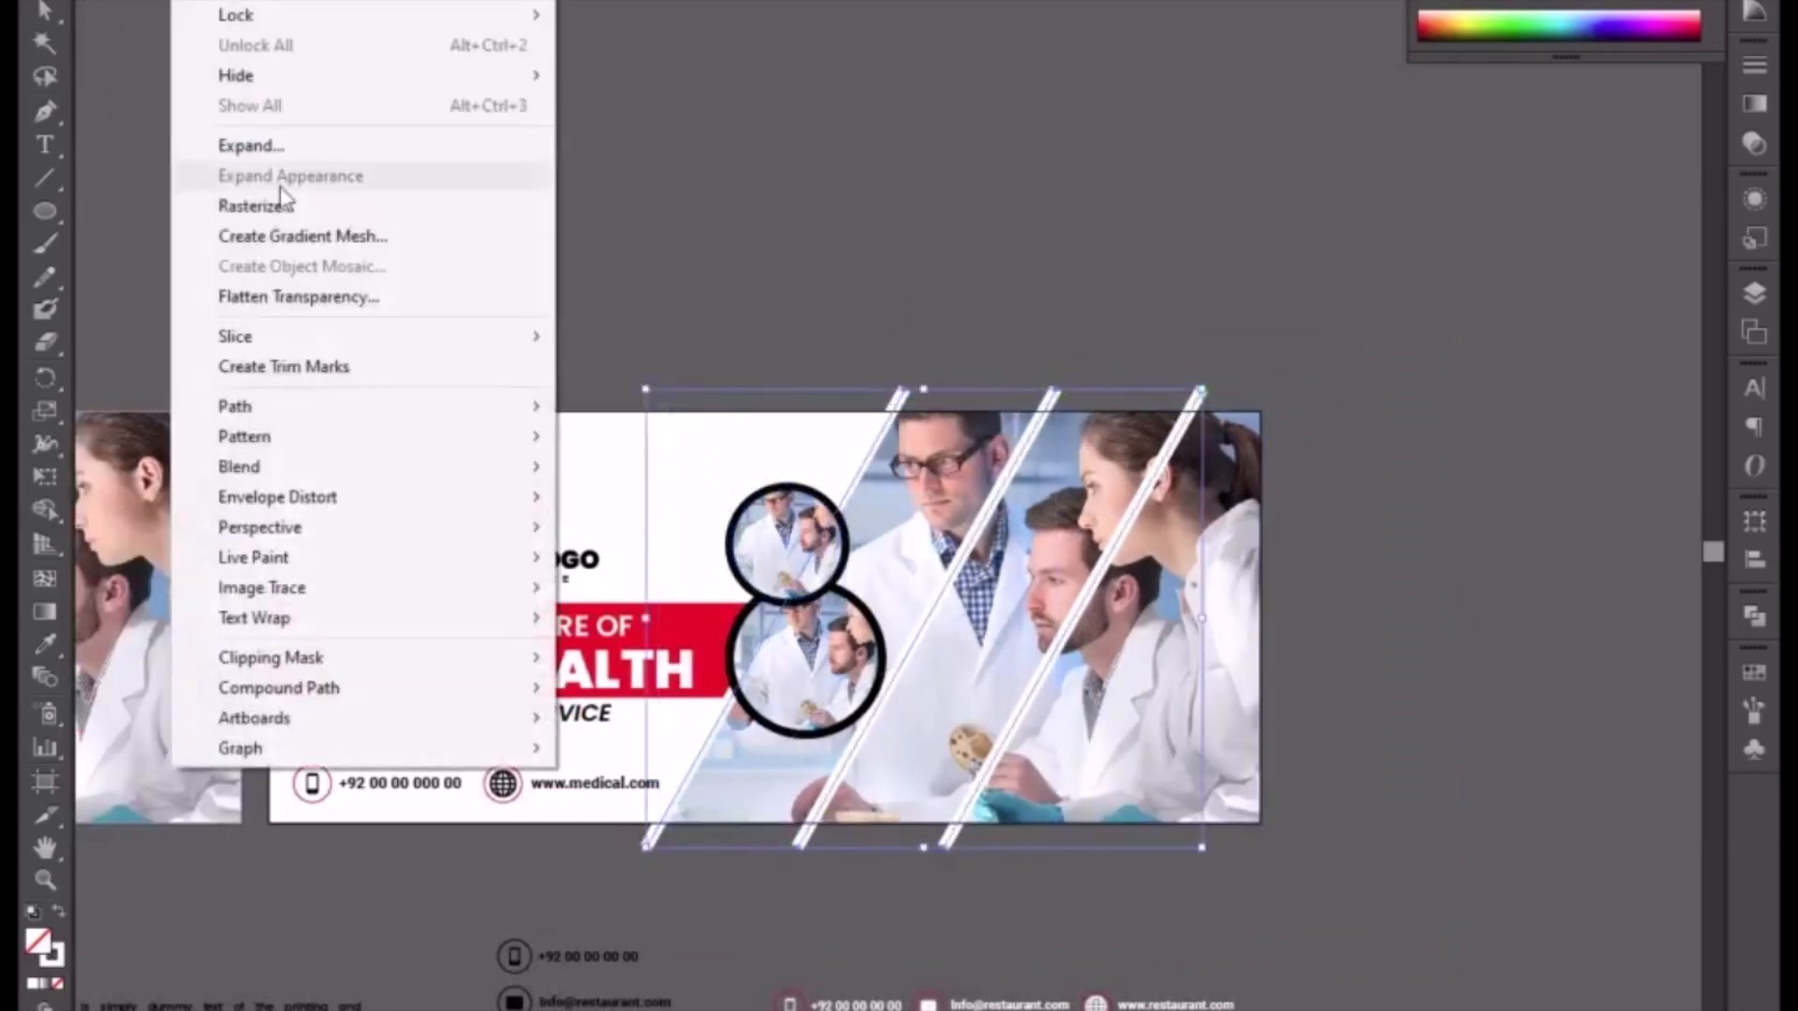
click(270, 147)
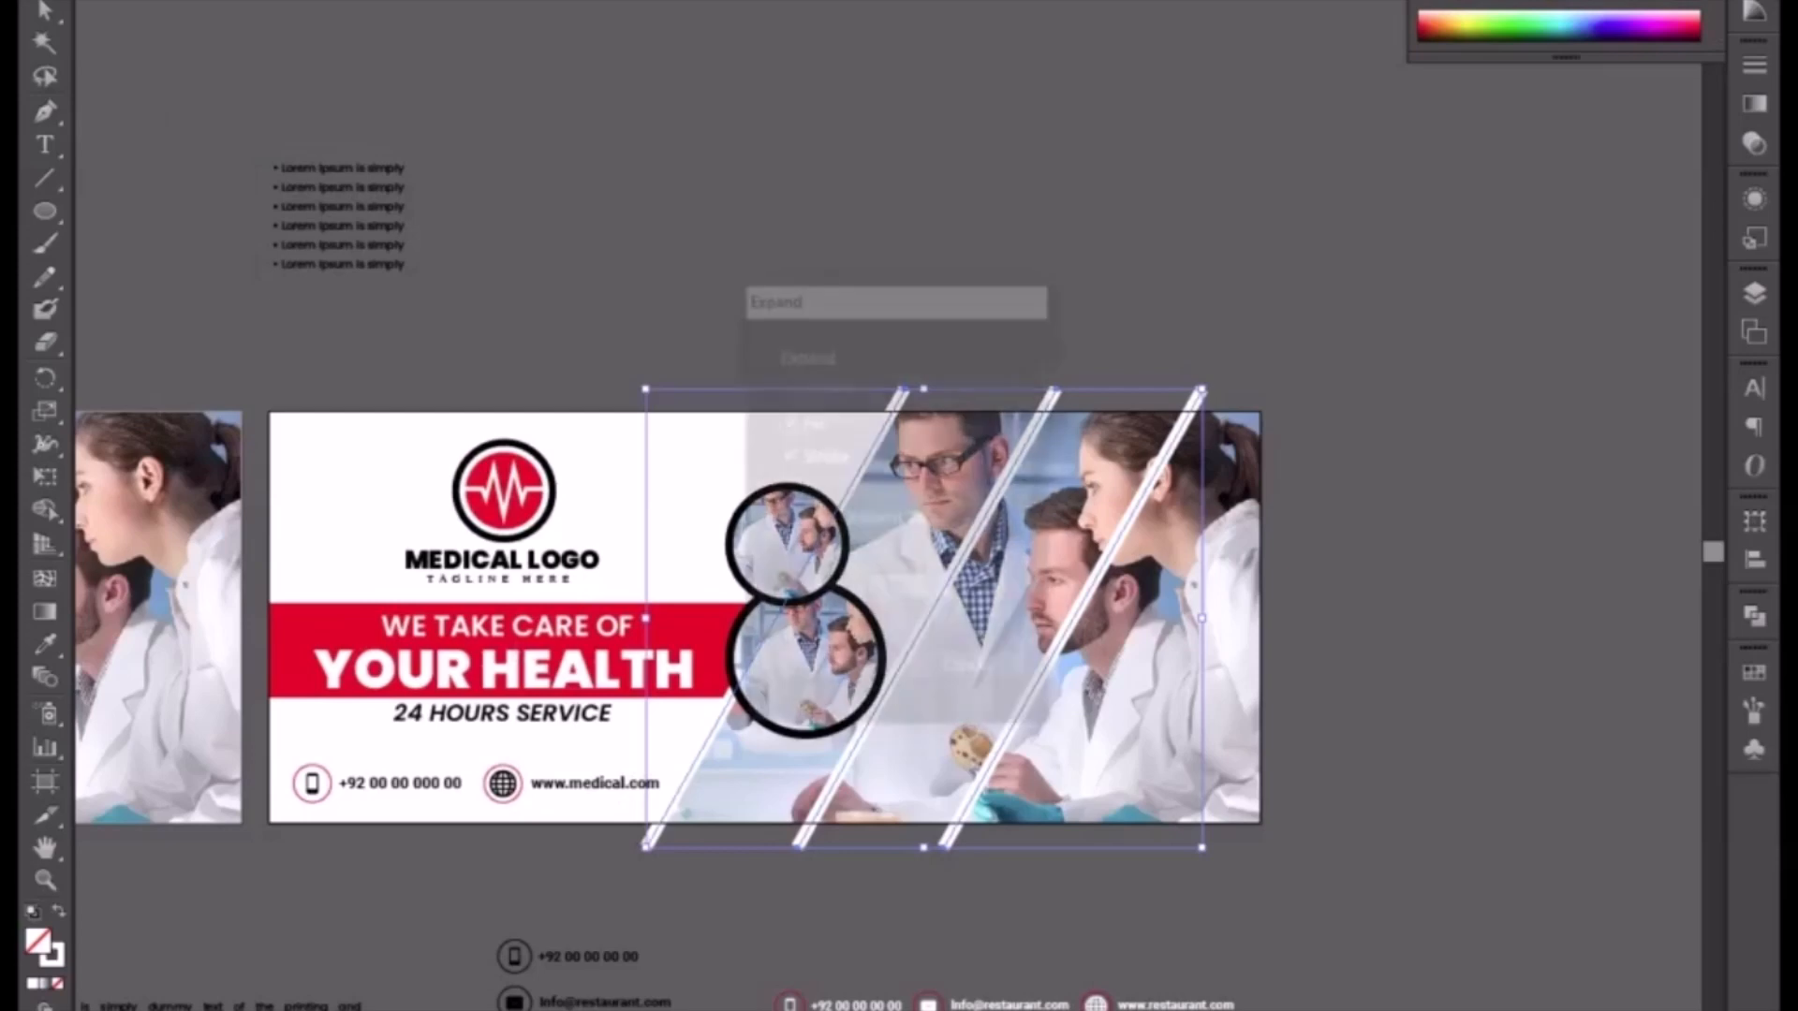
click(836, 672)
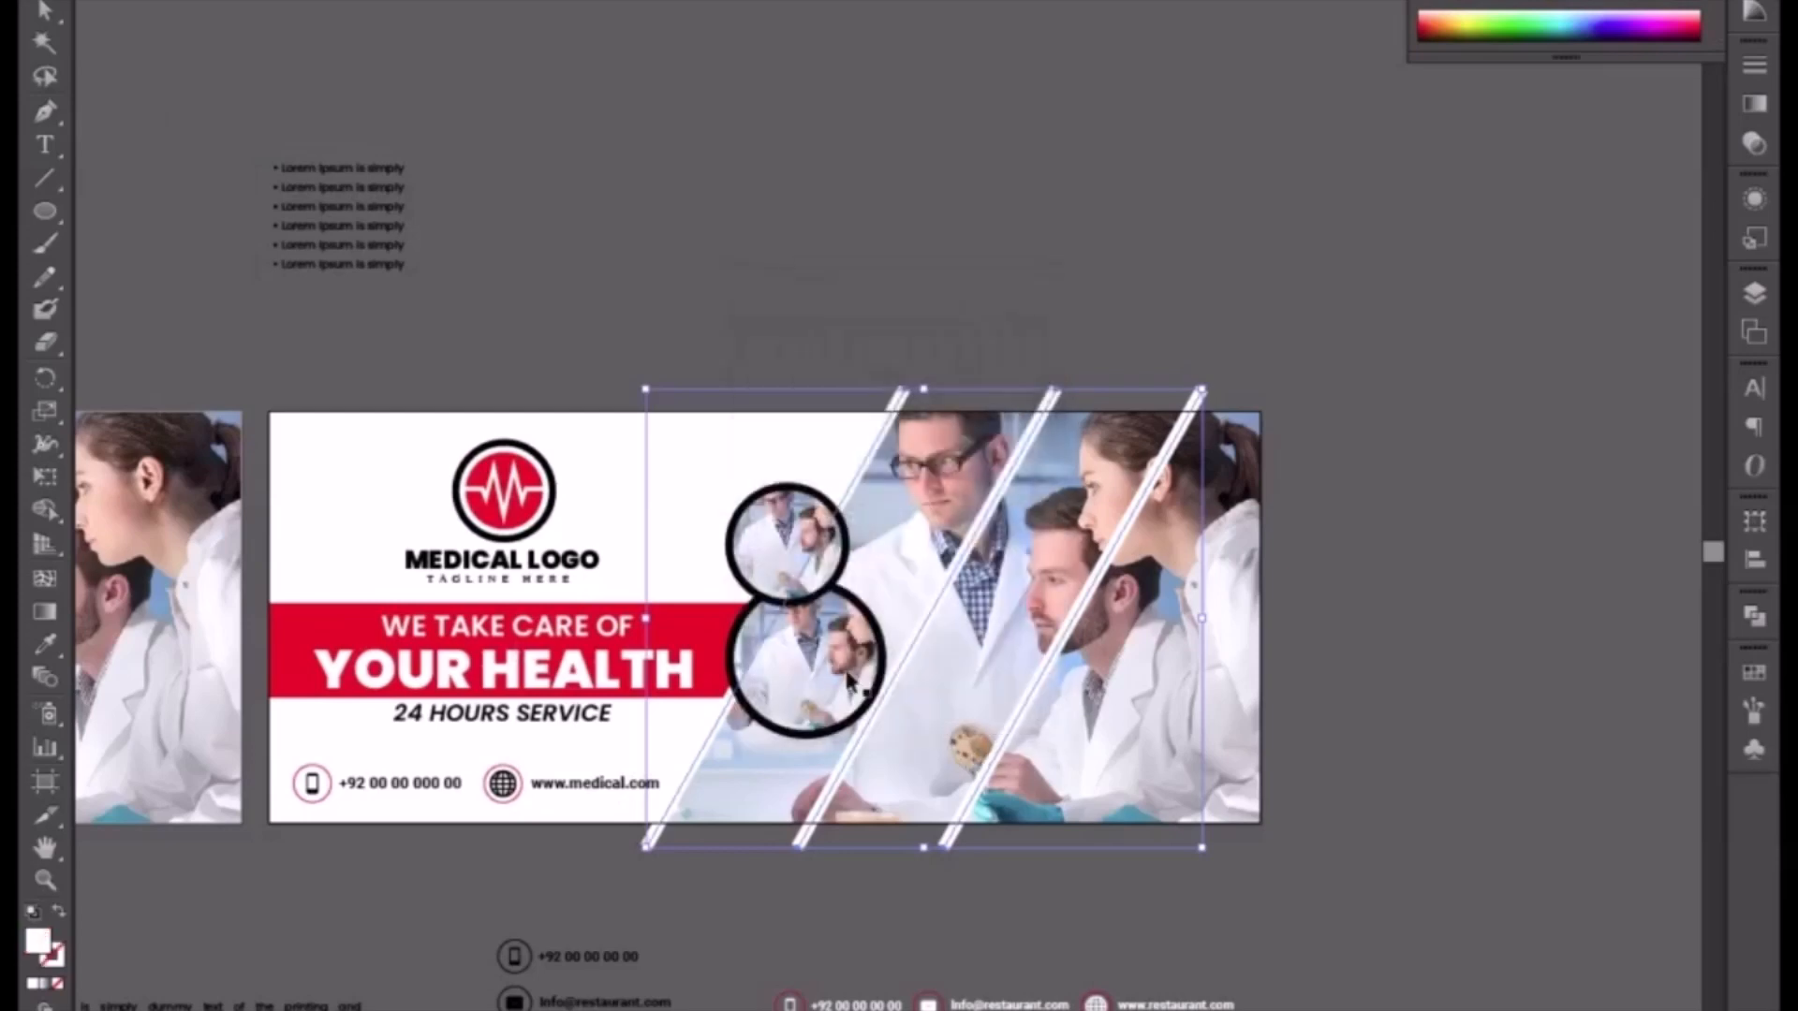
click(847, 939)
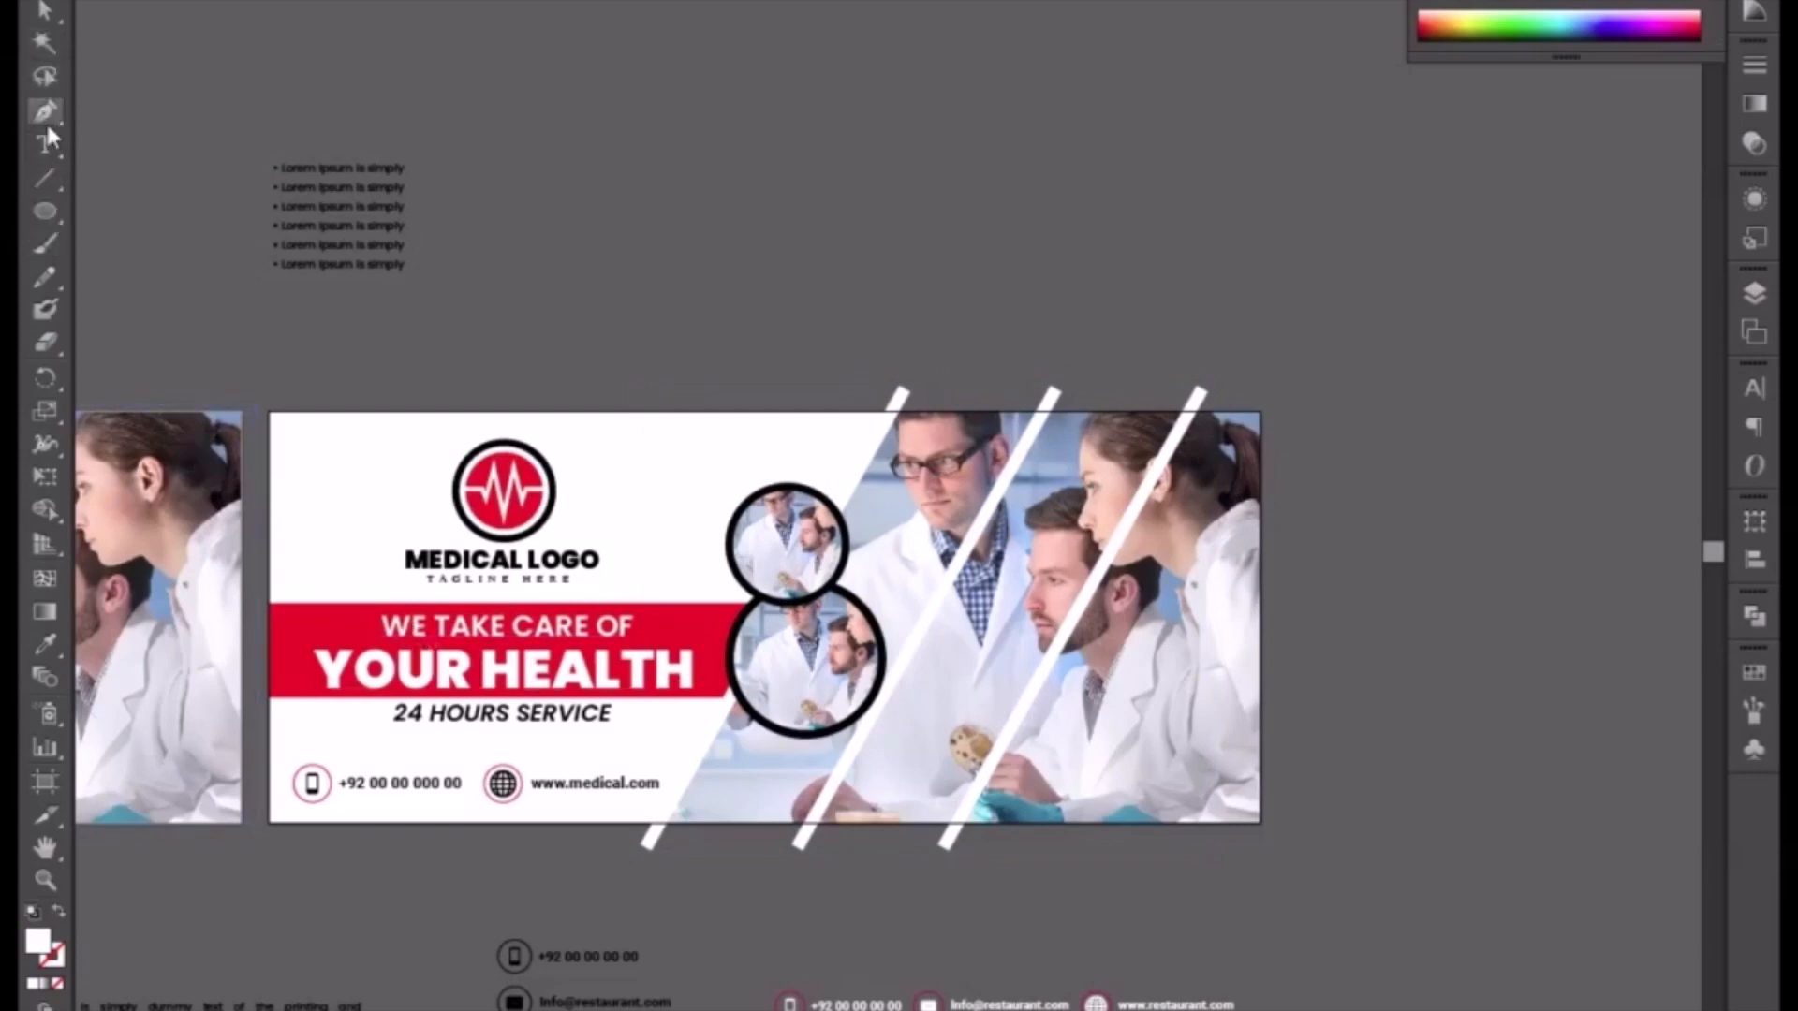
- Draw a white rectangle across the banner's full height, covering the photo circles and nearly all of the slanted doctors photo
drag(43, 208, 225, 211)
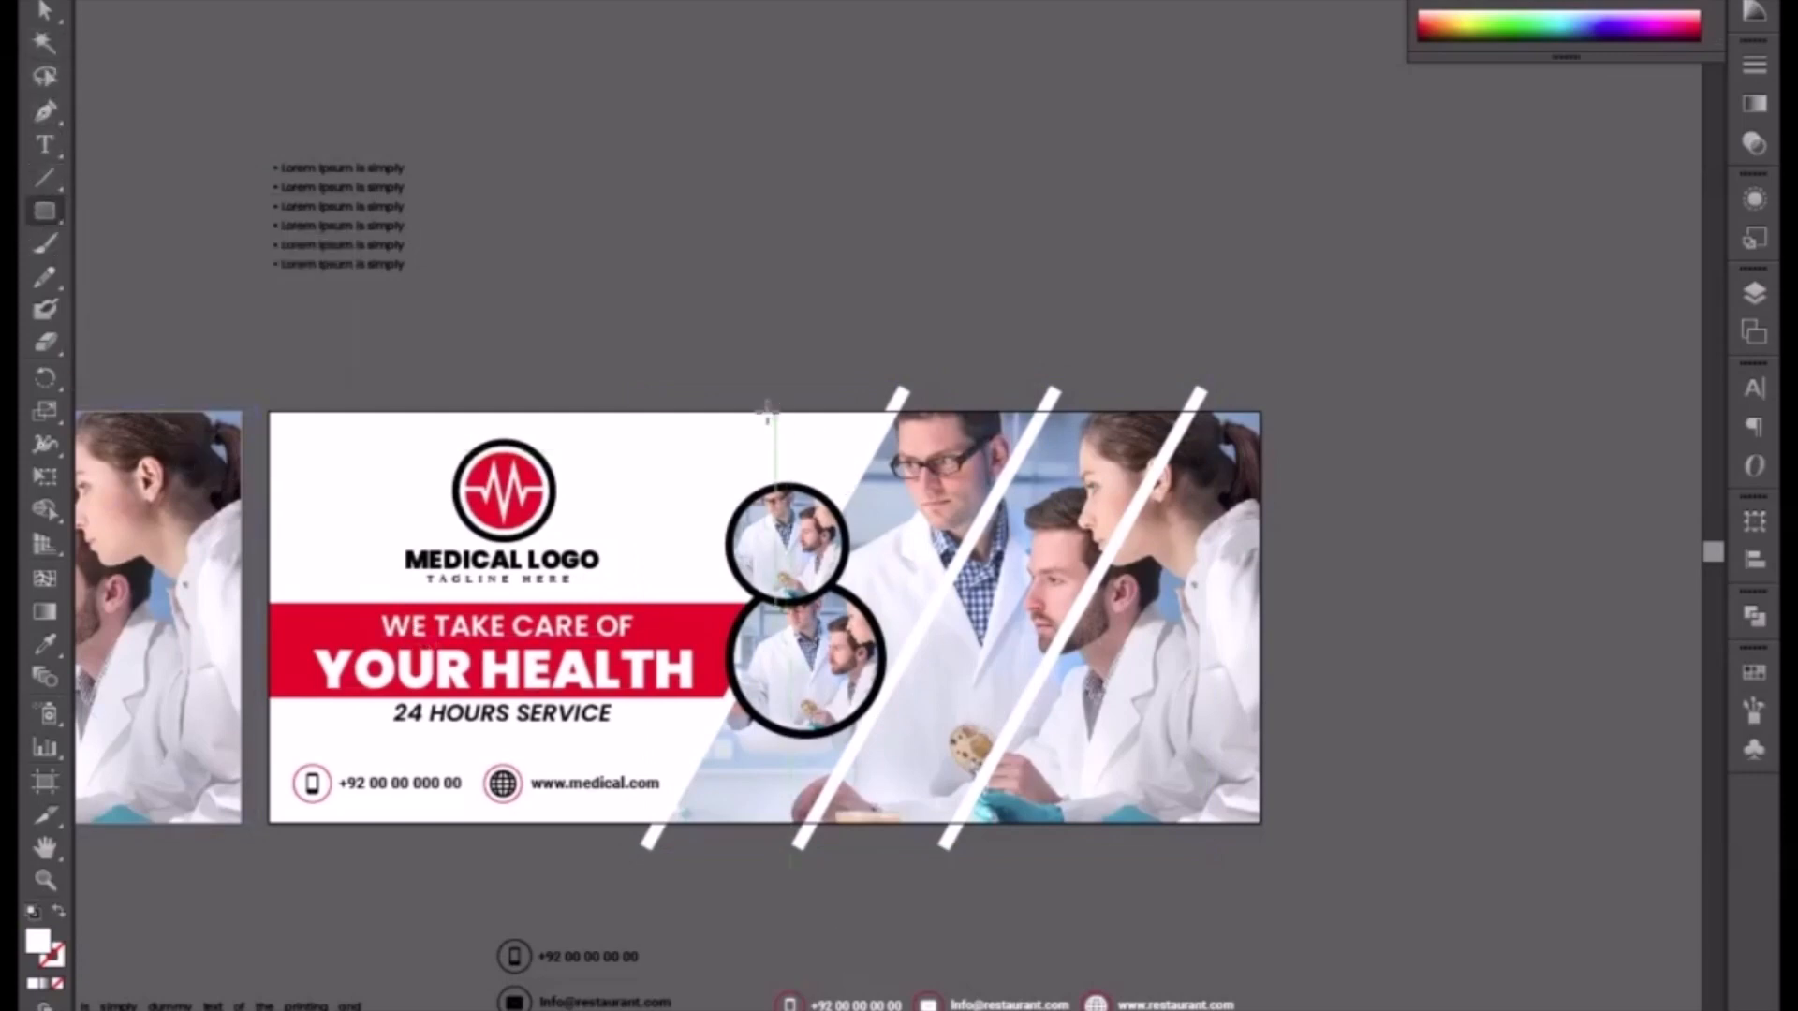
mouse_move(665, 412)
mouse_down()
mouse_move(722, 473)
mouse_move(1180, 698)
mouse_move(1237, 794)
mouse_move(1215, 835)
mouse_move(1249, 823)
mouse_up()
key(v)
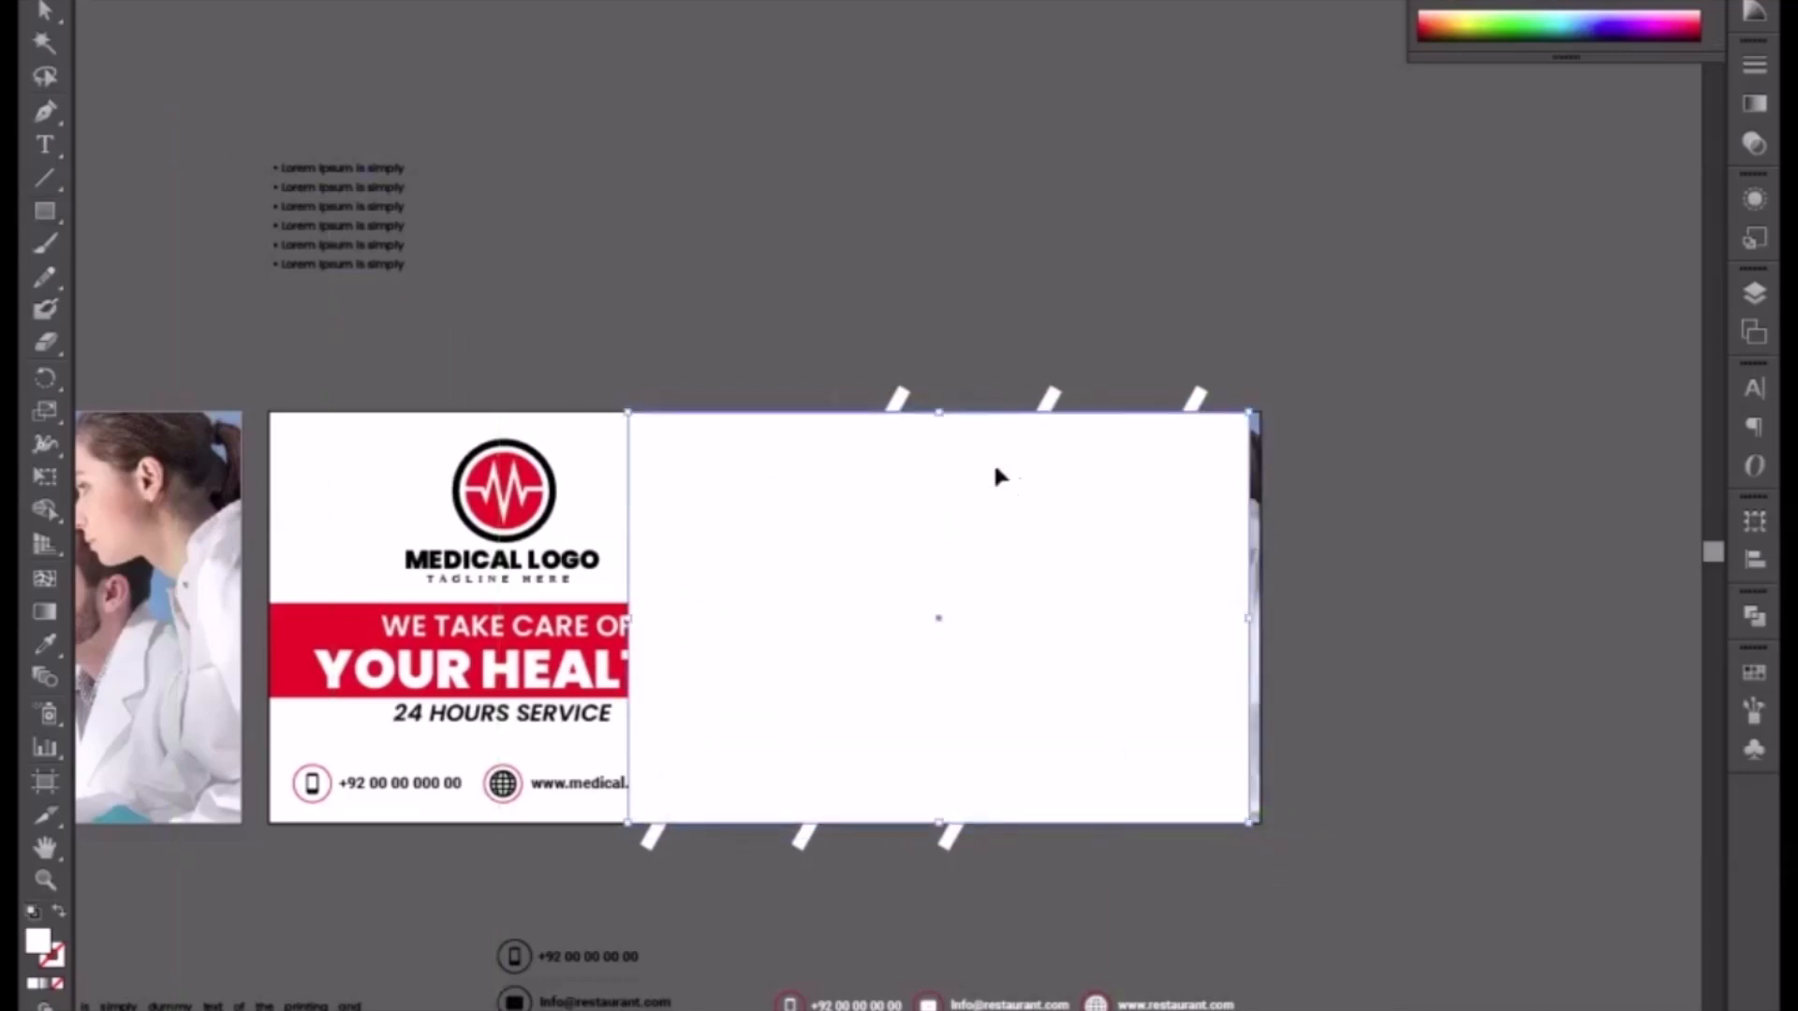
- Divide the white rectangle and the three diagonal lines with Pathfinder, and ungroup the resulting pieces
shift+click(900, 401)
shift+click(1050, 401)
shift+click(1196, 398)
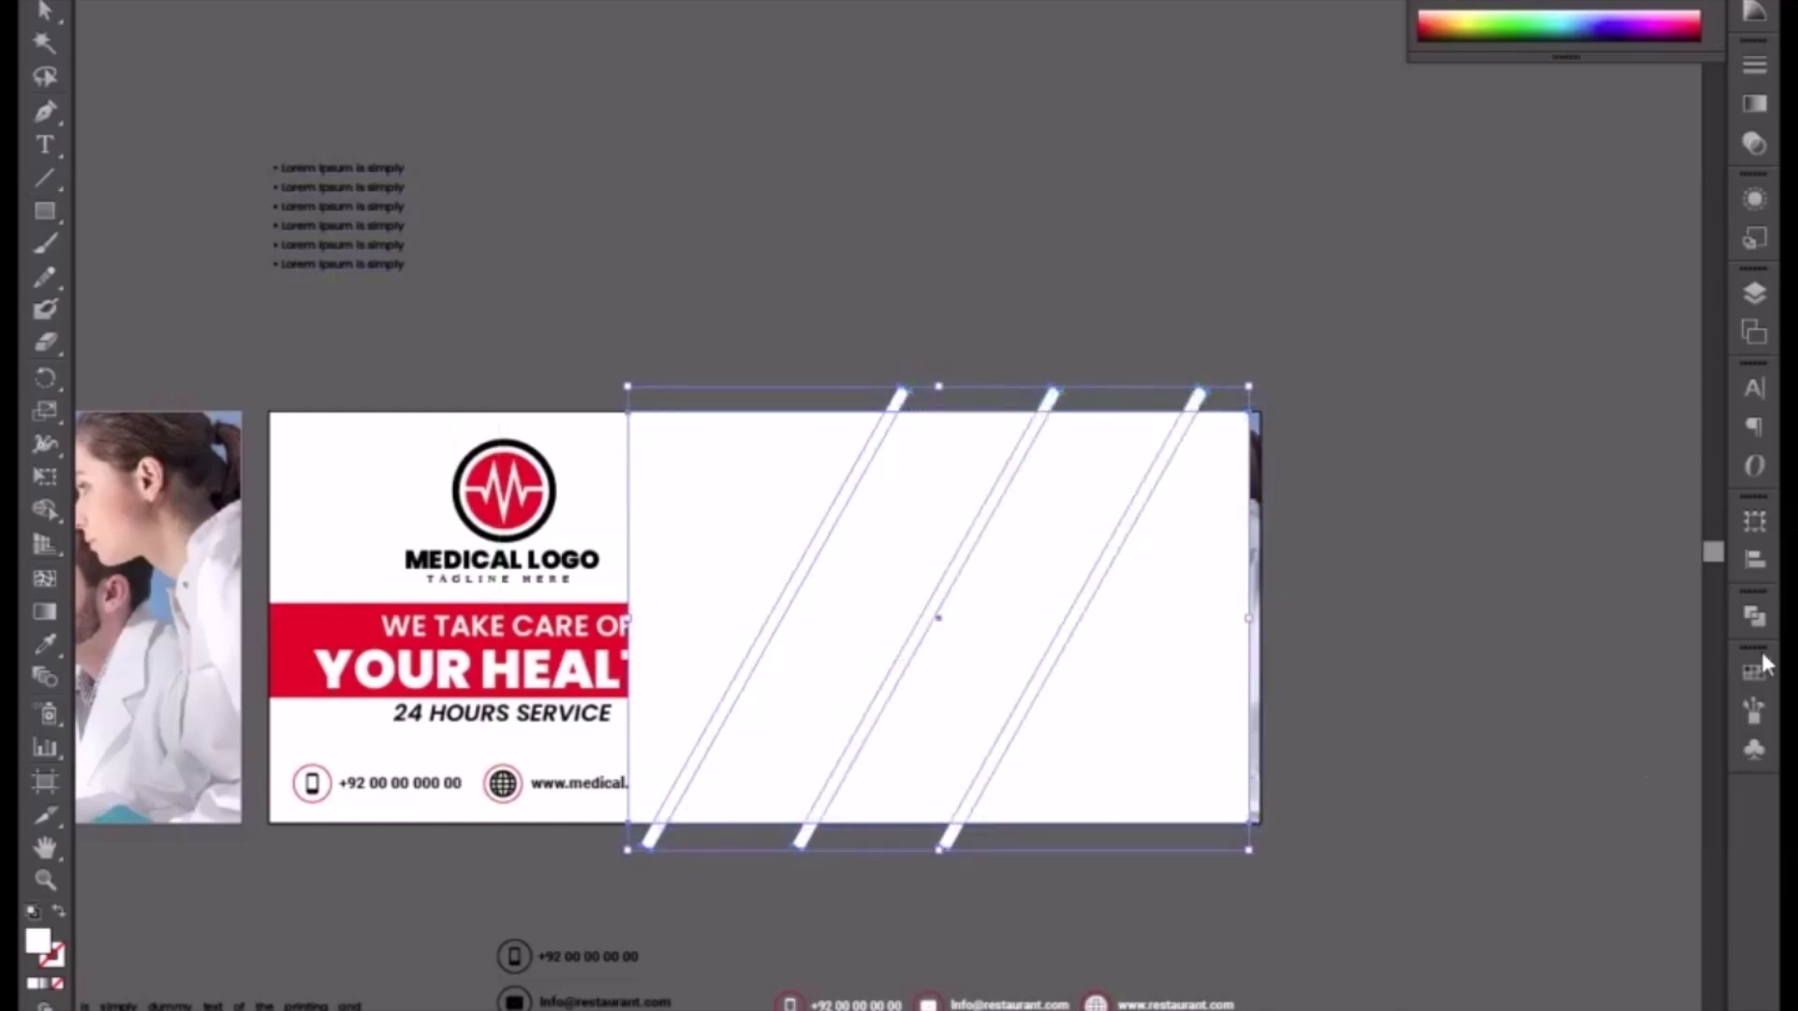
click(1759, 622)
click(1436, 728)
right_click(1117, 663)
click(1228, 826)
click(1344, 995)
- Delete the divided white rectangle pieces between and beside the diagonal lines to uncover the doctors photo, heading and photo circles
click(1120, 762)
key(Delete)
click(943, 743)
key(Delete)
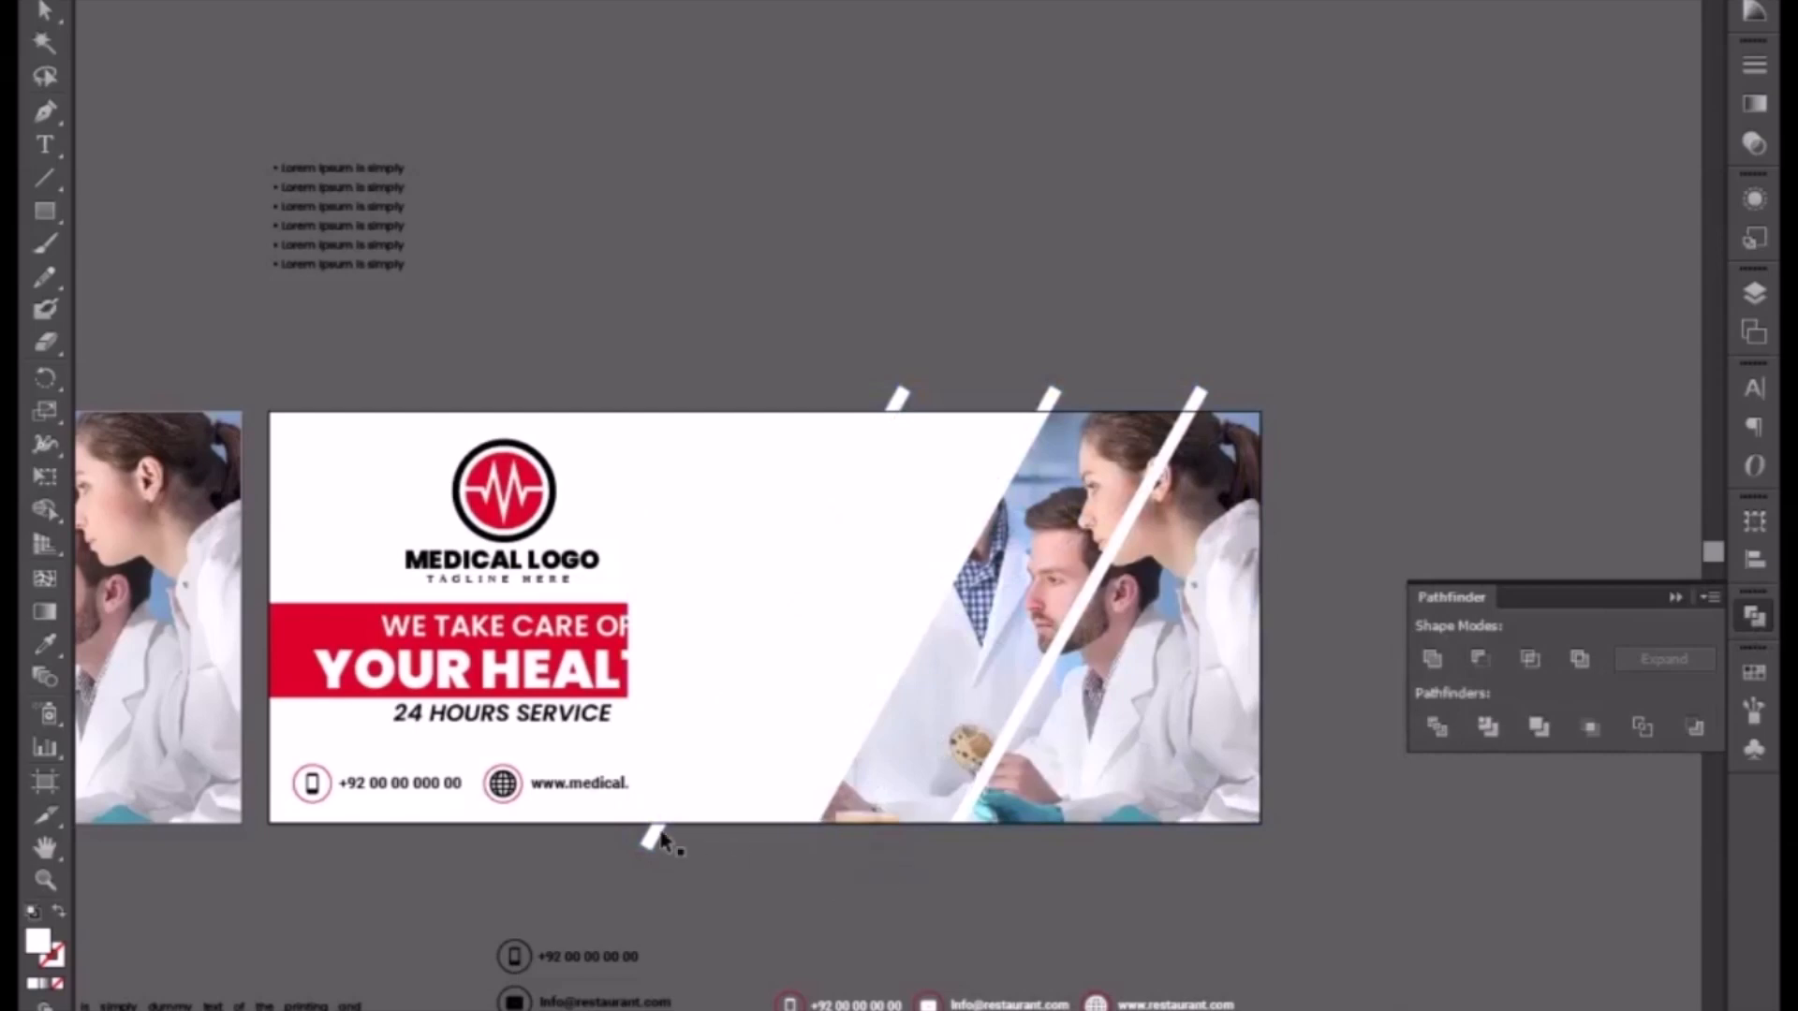
click(756, 782)
key(Delete)
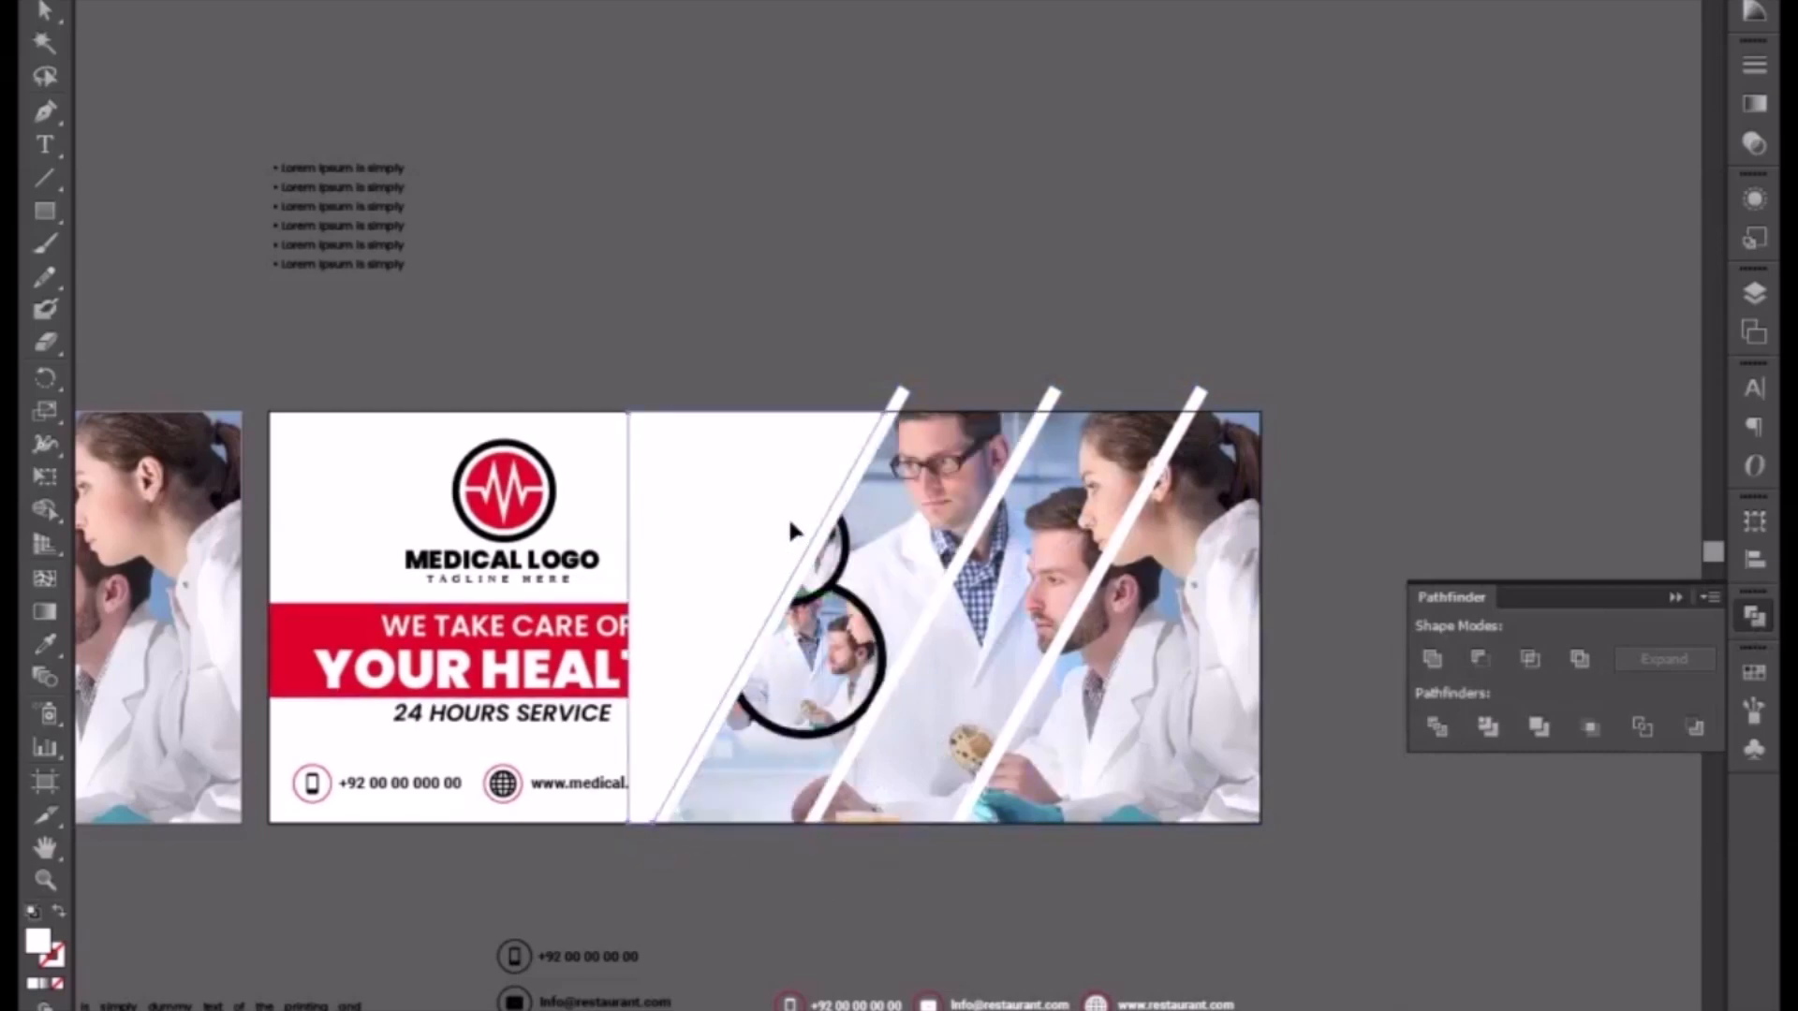
click(791, 532)
key(Delete)
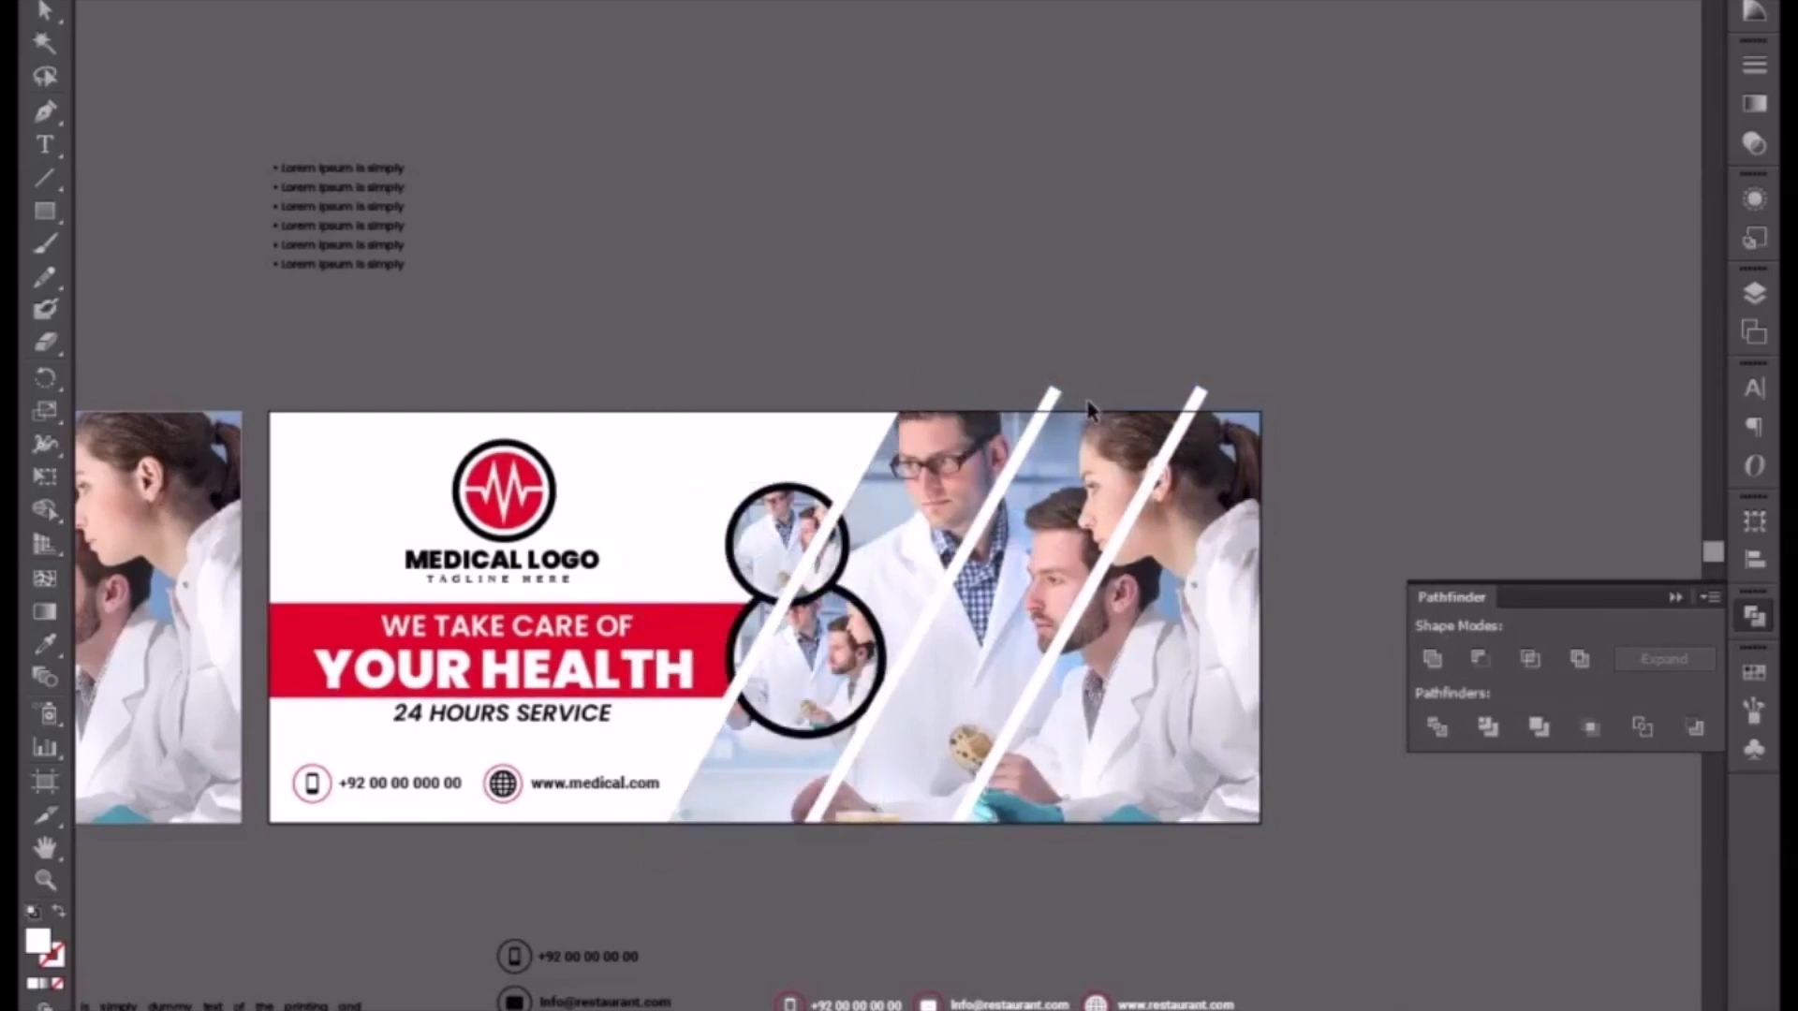
- Delete the ends of the two remaining white diagonal lines that stick out above and below the banner
click(1056, 396)
key(Delete)
click(1198, 396)
key(Delete)
- Bring both black-ringed photo circles to the front, above the white diagonal lines
click(794, 579)
shift+click(822, 660)
right_click(829, 685)
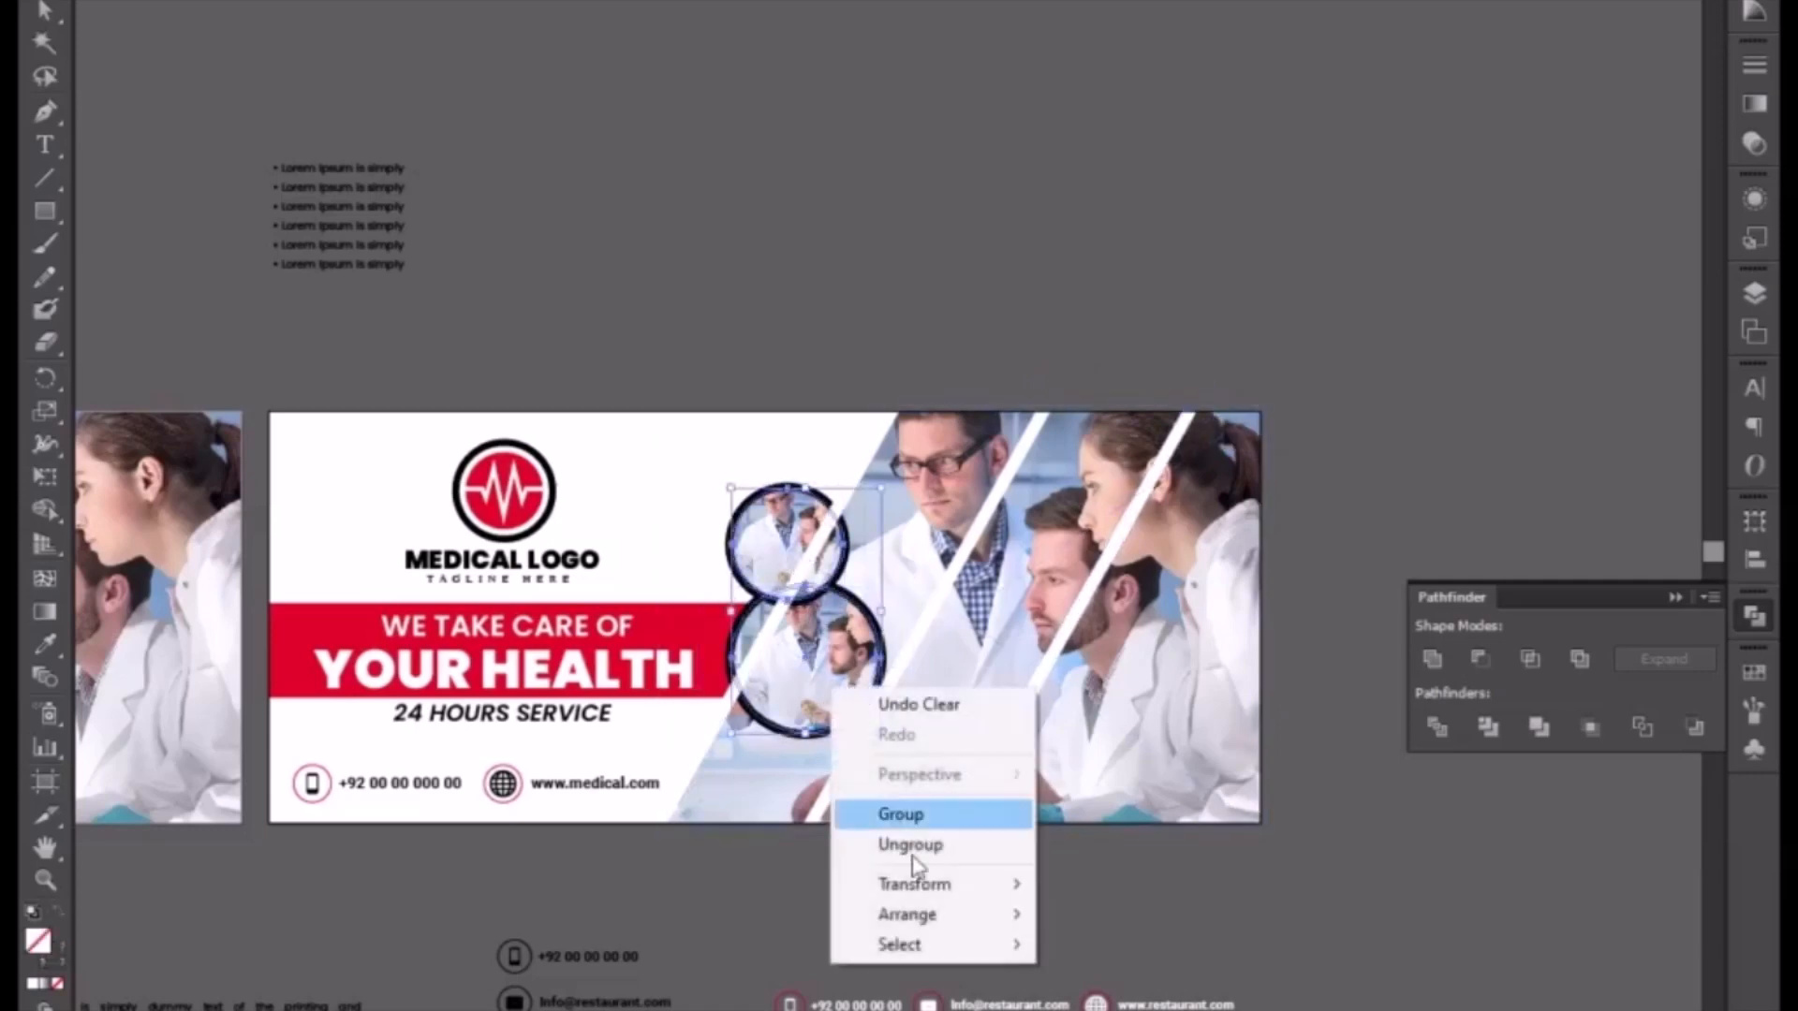
mouse_move(936, 913)
click(1136, 913)
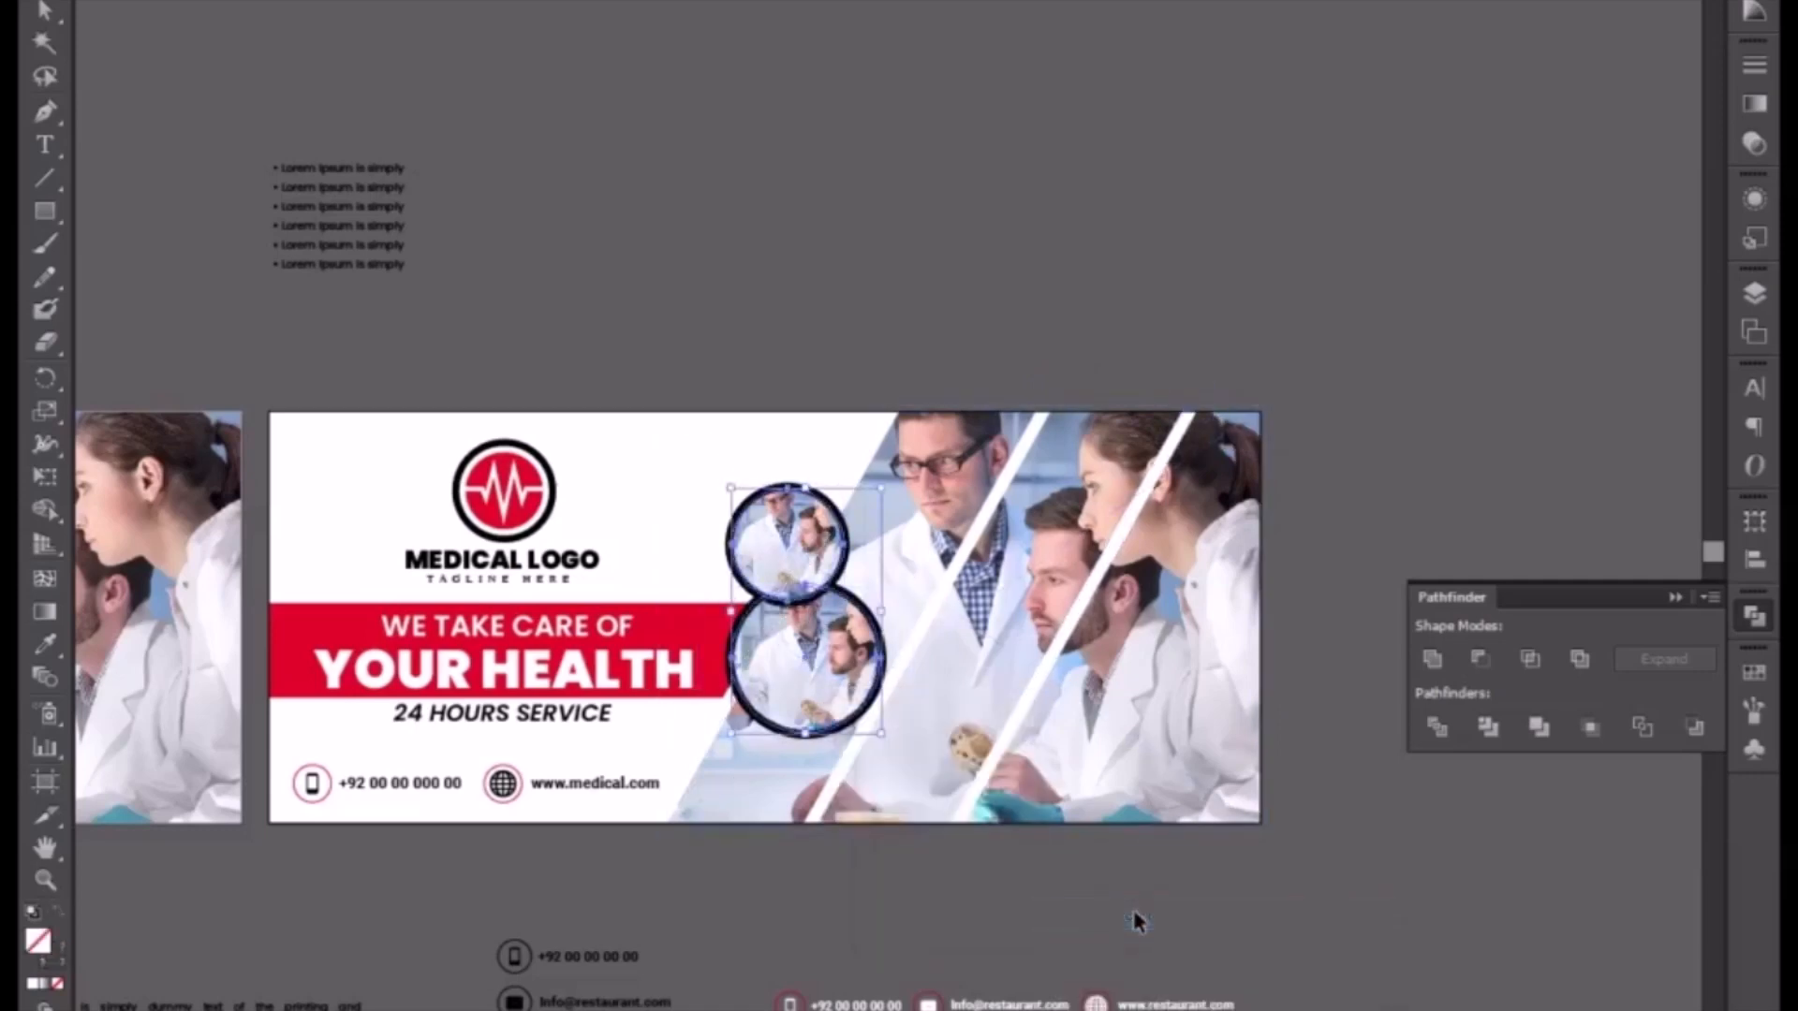
click(1330, 878)
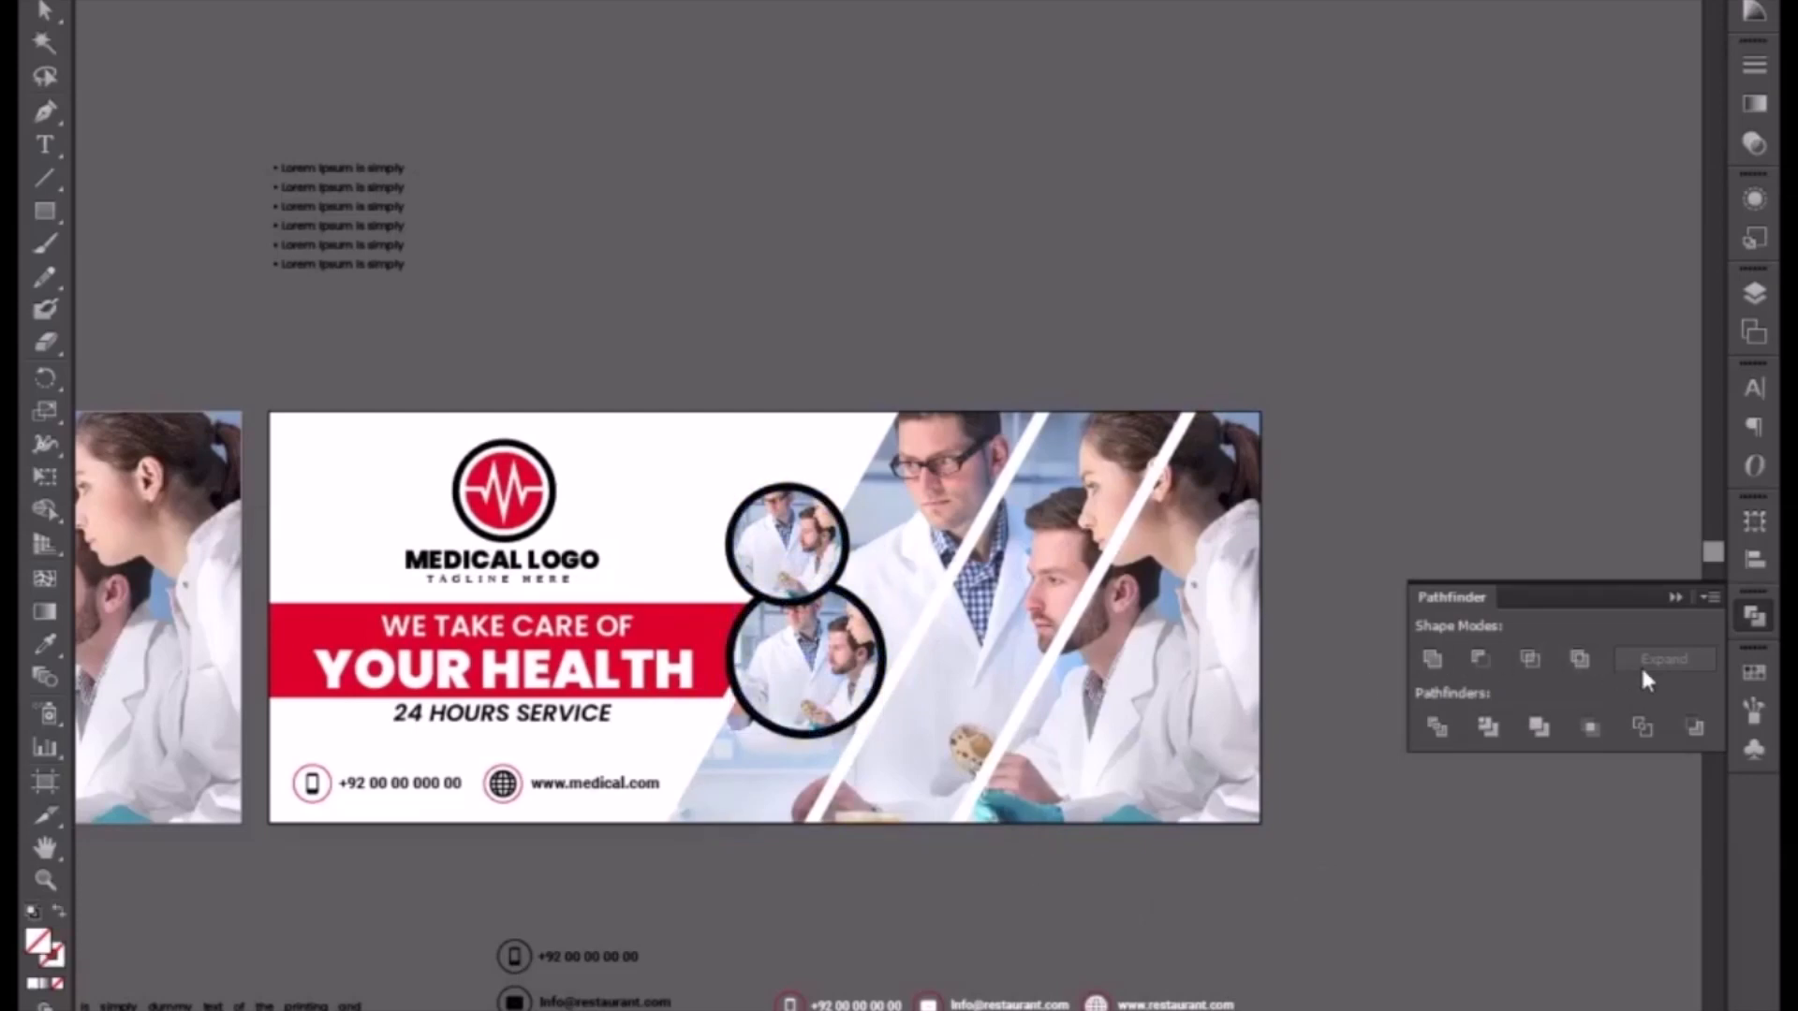
click(1675, 598)
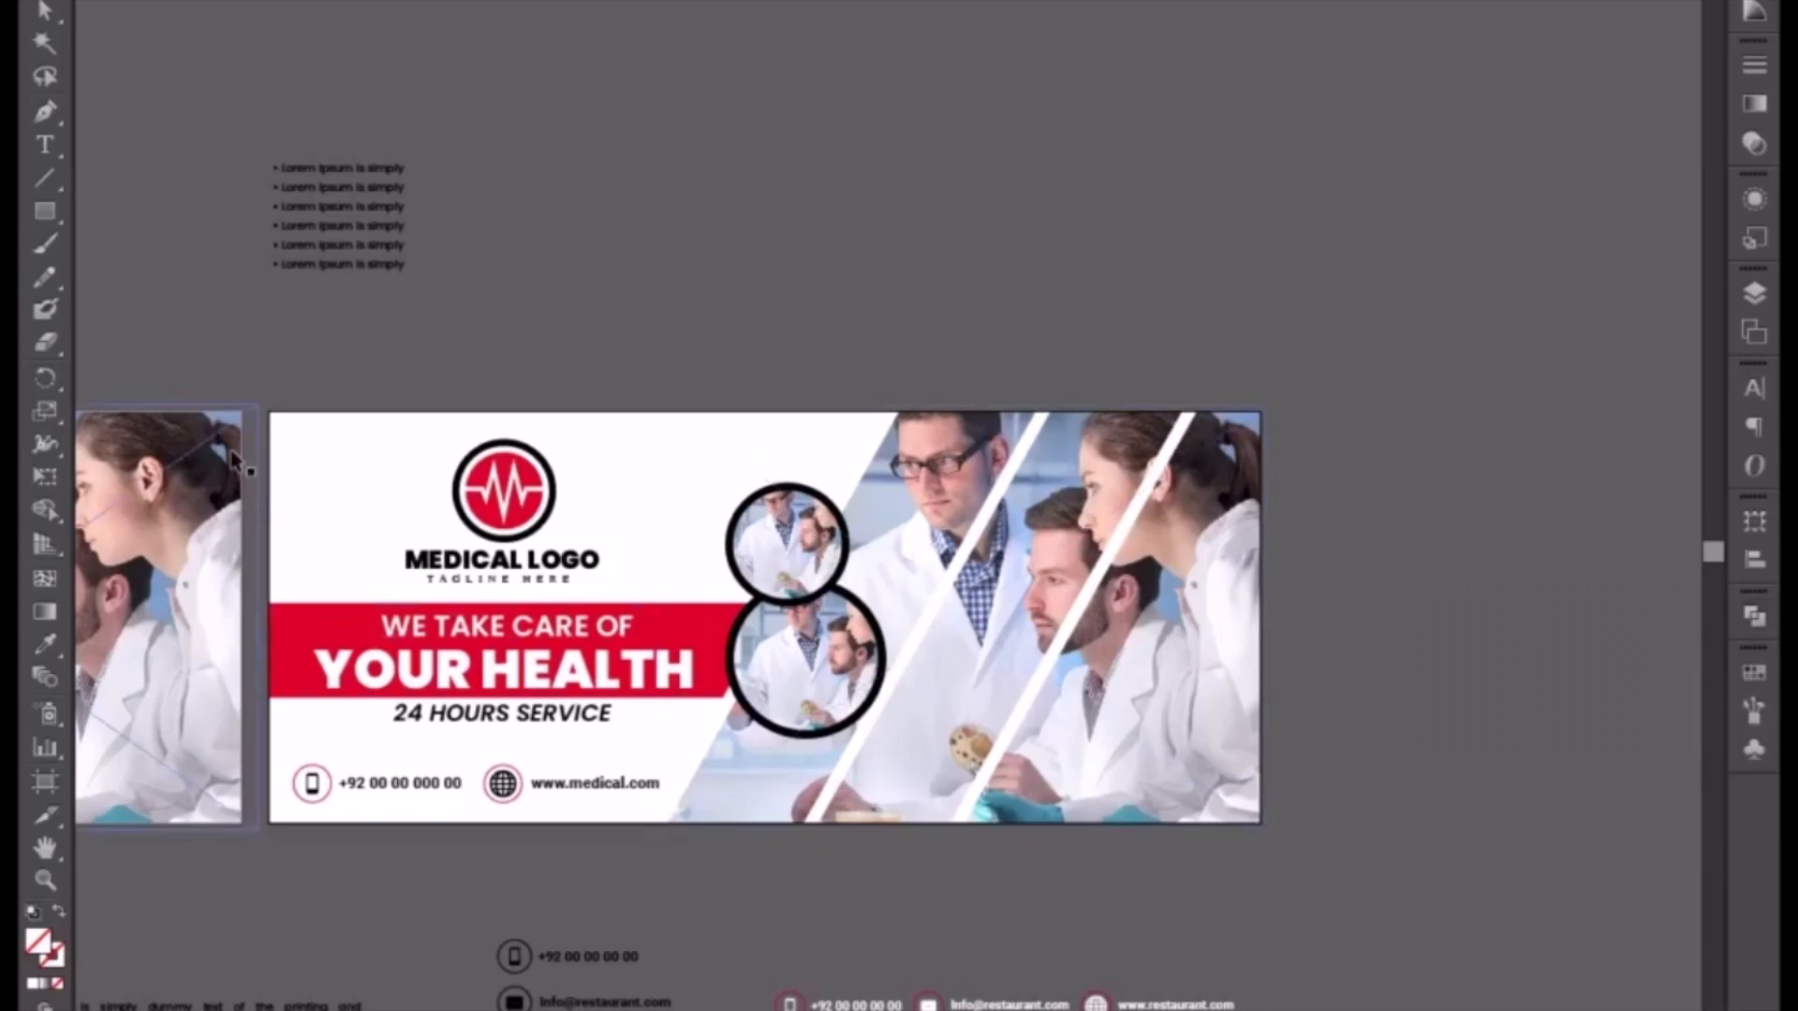
- Duplicate the second banner's artboard together with its artwork, placing the copy directly to its right
click(122, 737)
click(41, 788)
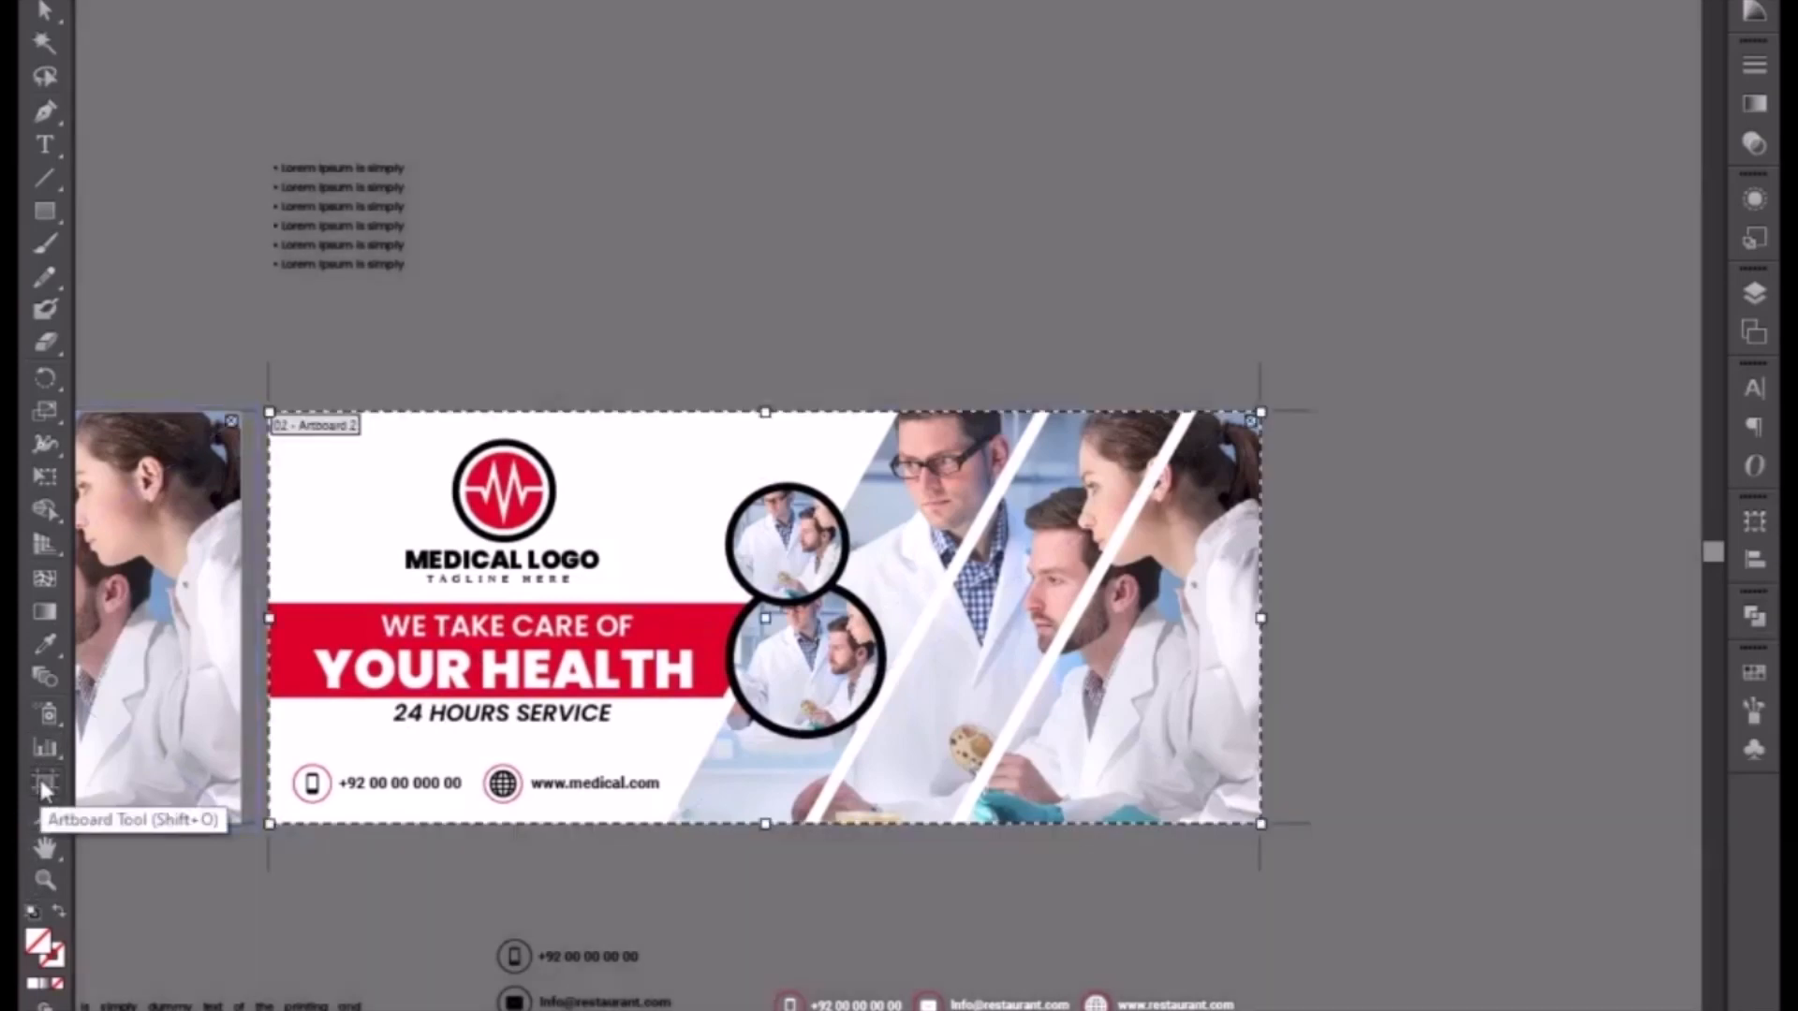
key(ctrl+minus)
drag(843, 766, 466, 776)
drag(367, 568, 1028, 532)
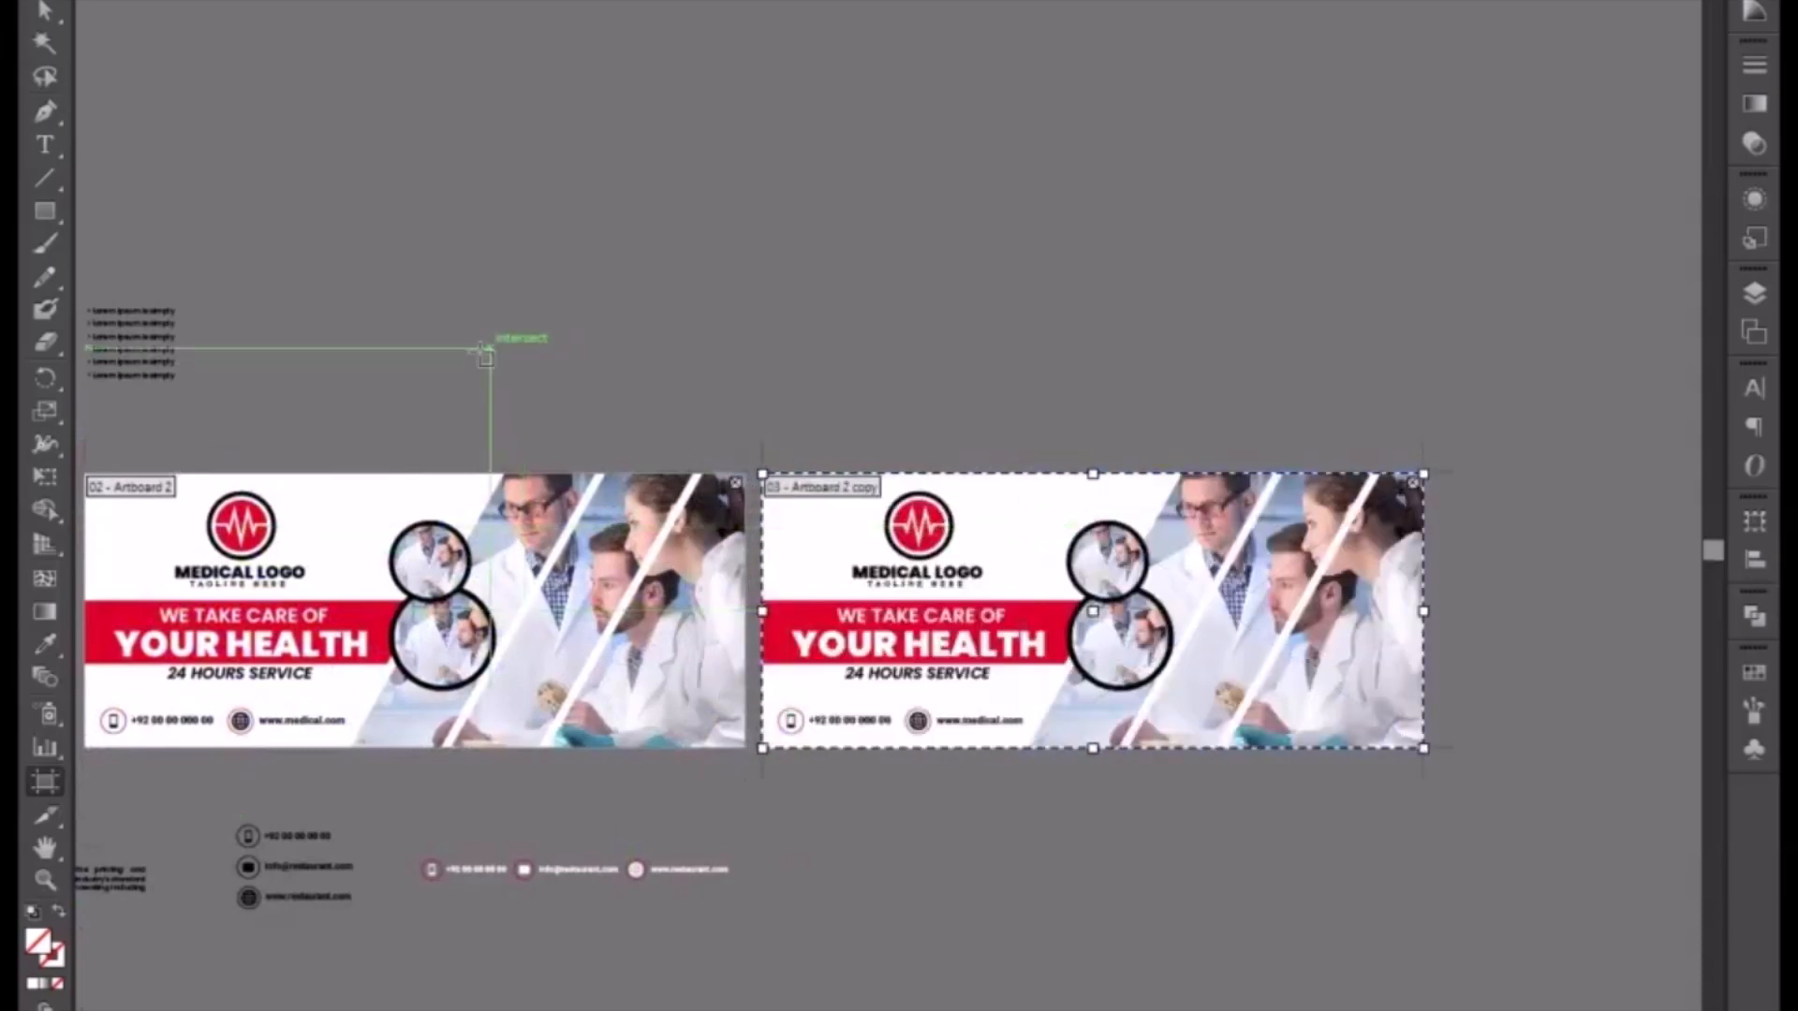
click(44, 11)
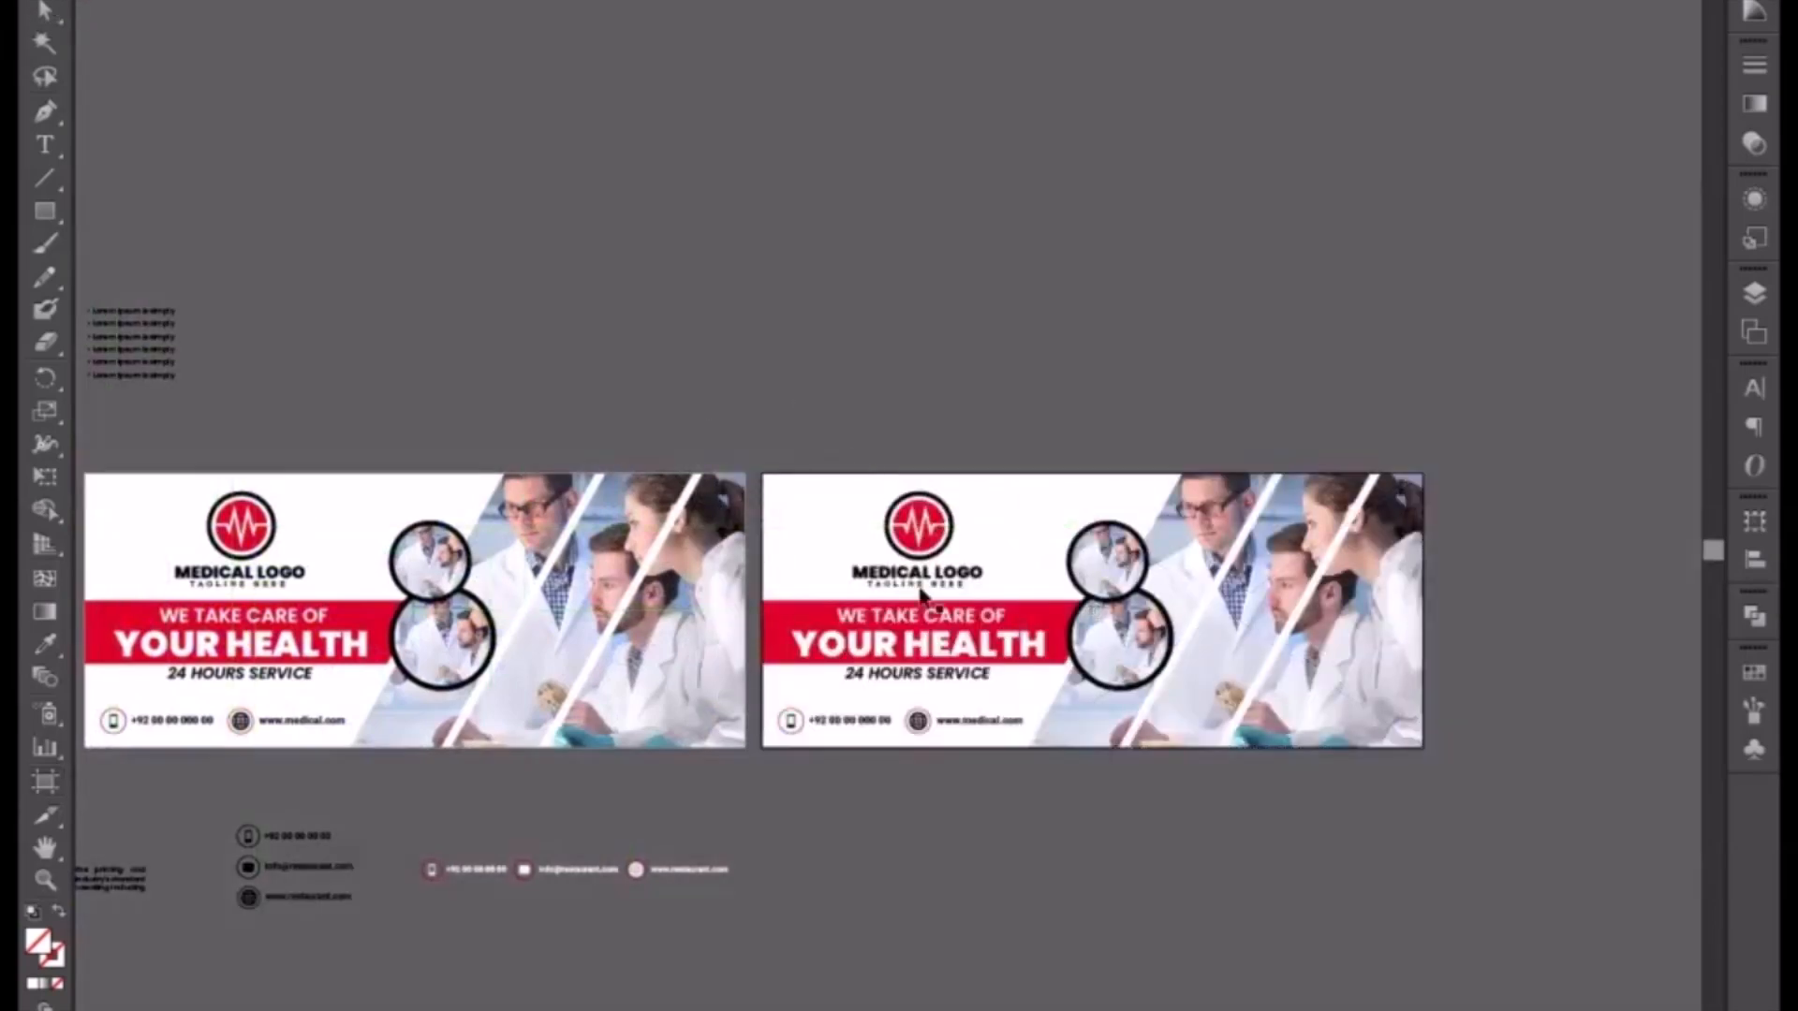
- Draw a rectangle from the copied banner's upper-left corner across its full height past the photo circles, filled with the logo text's black
key(ctrl+plus)
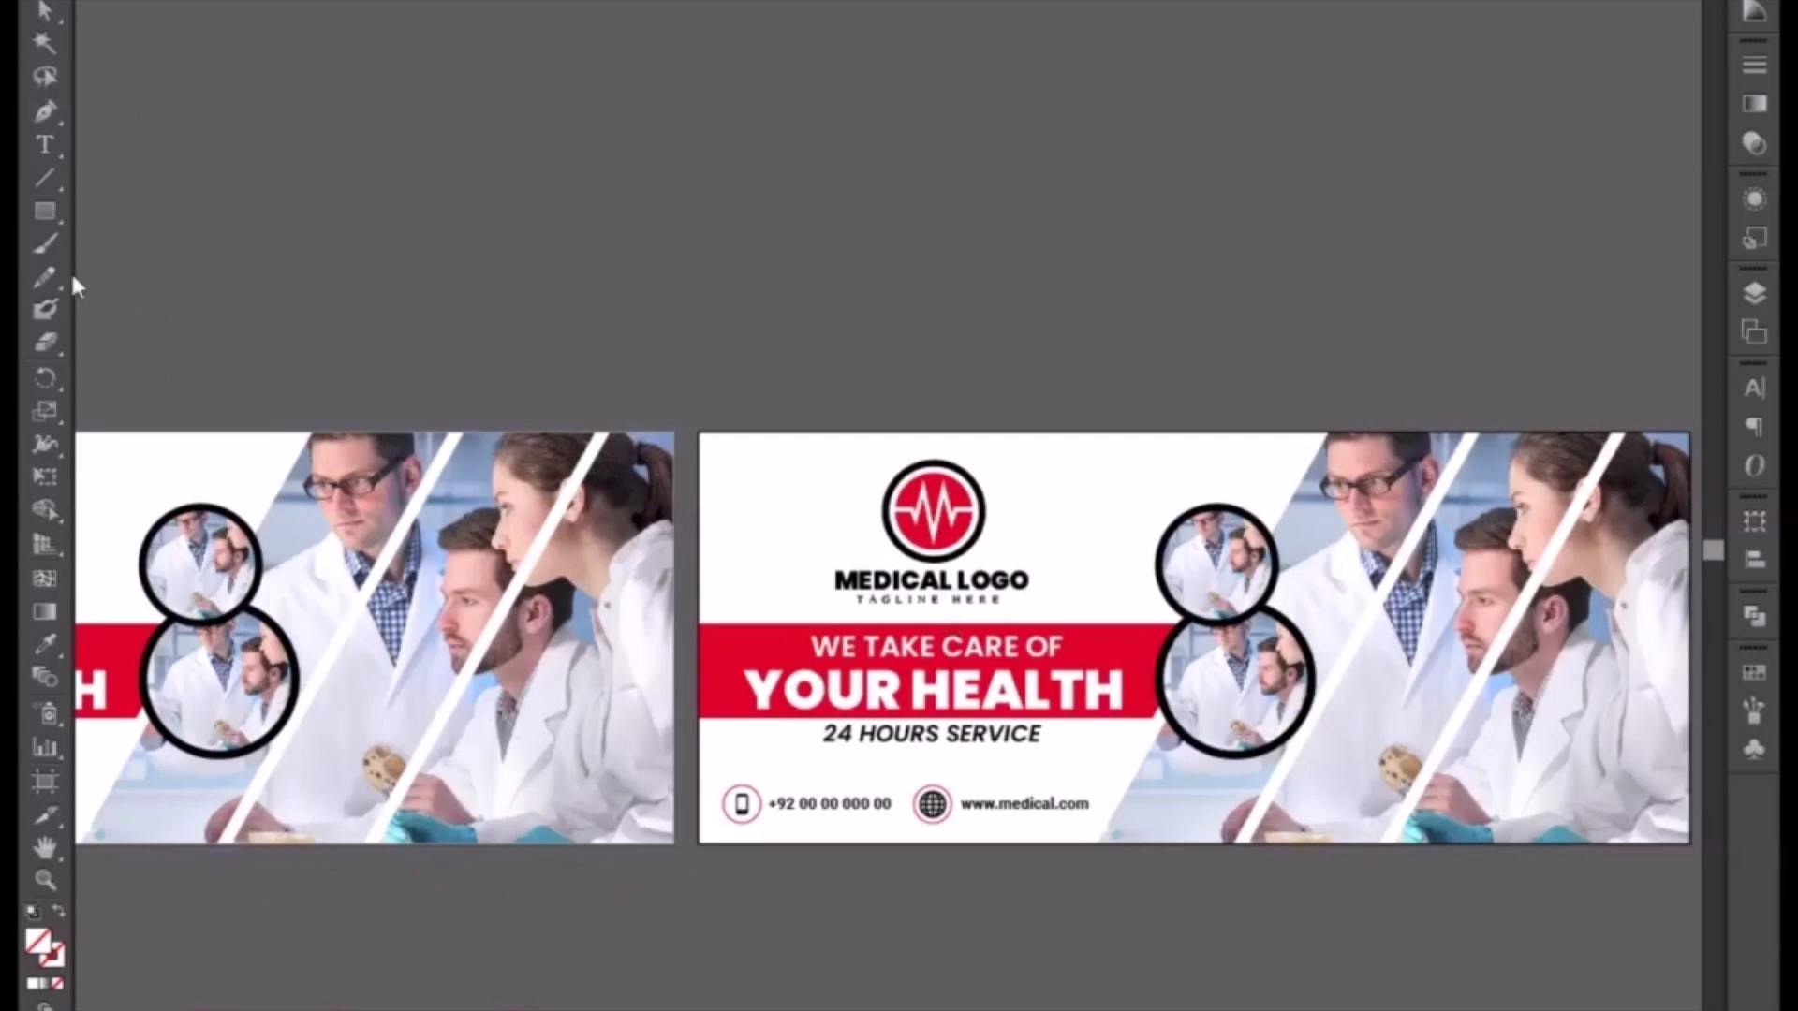
click(47, 213)
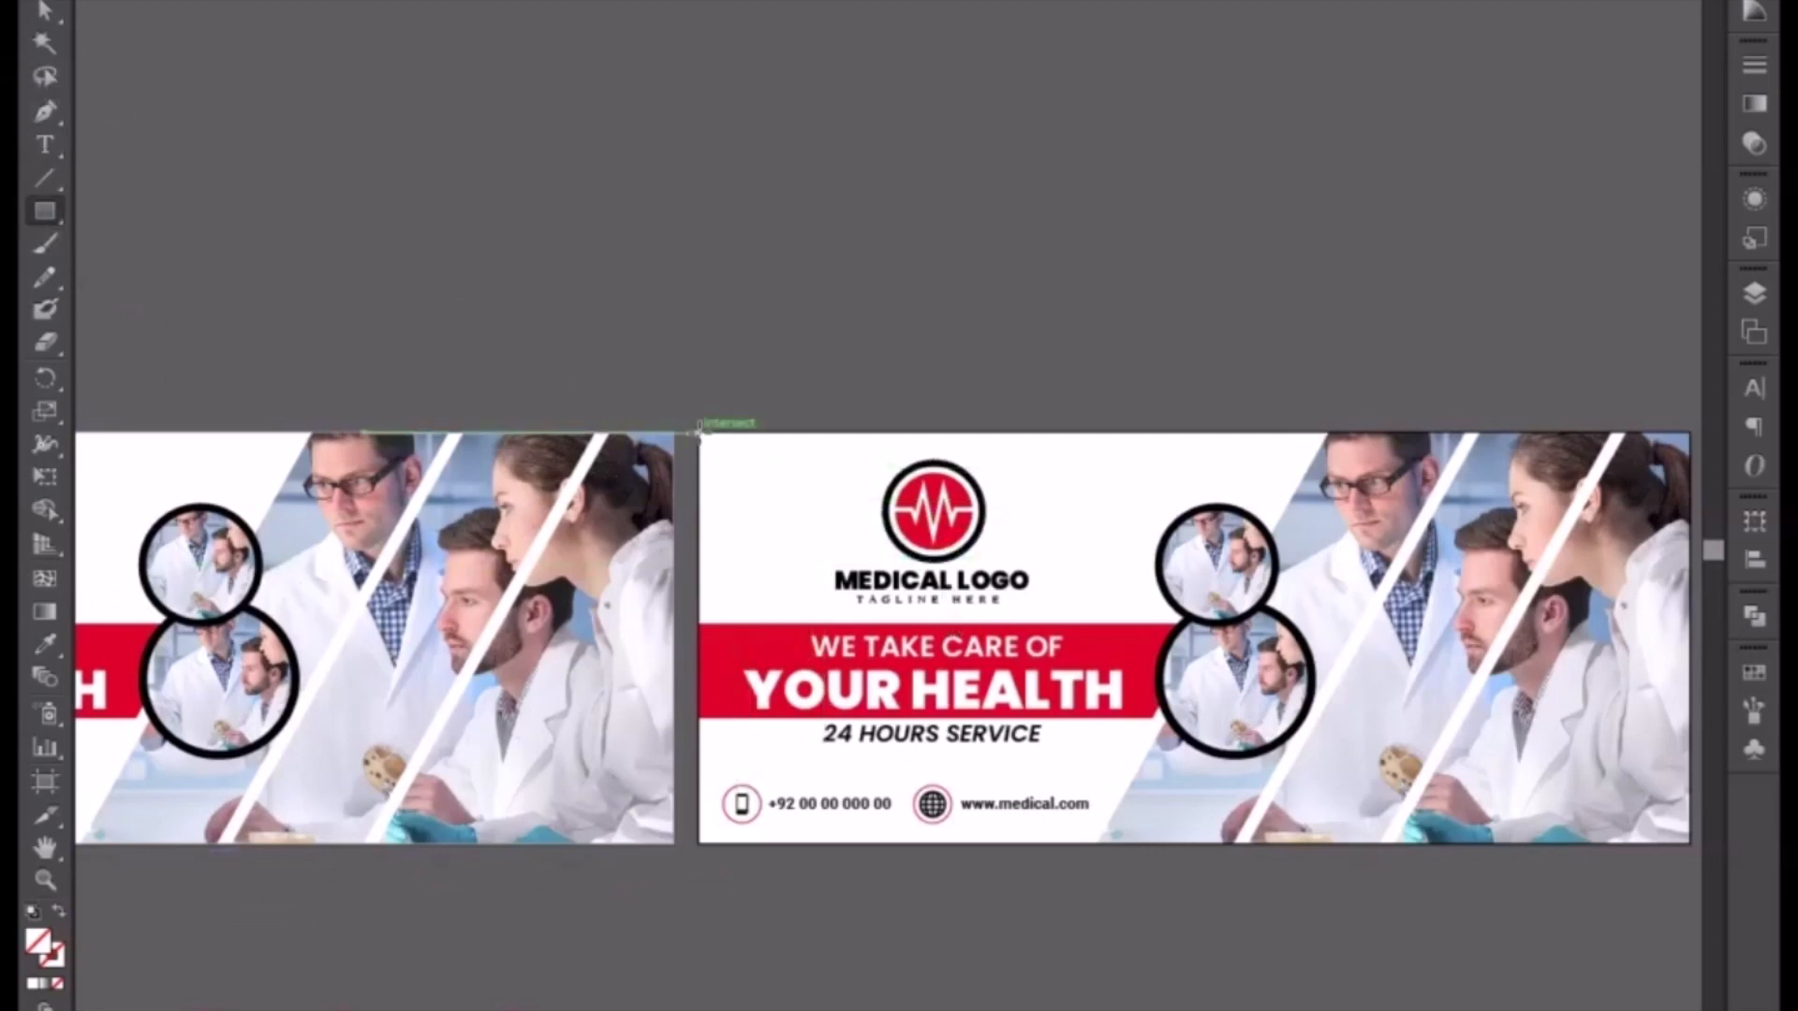
drag(697, 428, 1380, 841)
click(46, 656)
click(911, 587)
- Send the black rectangle to the back, behind all of the copied banner's artwork
click(53, 7)
right_click(982, 478)
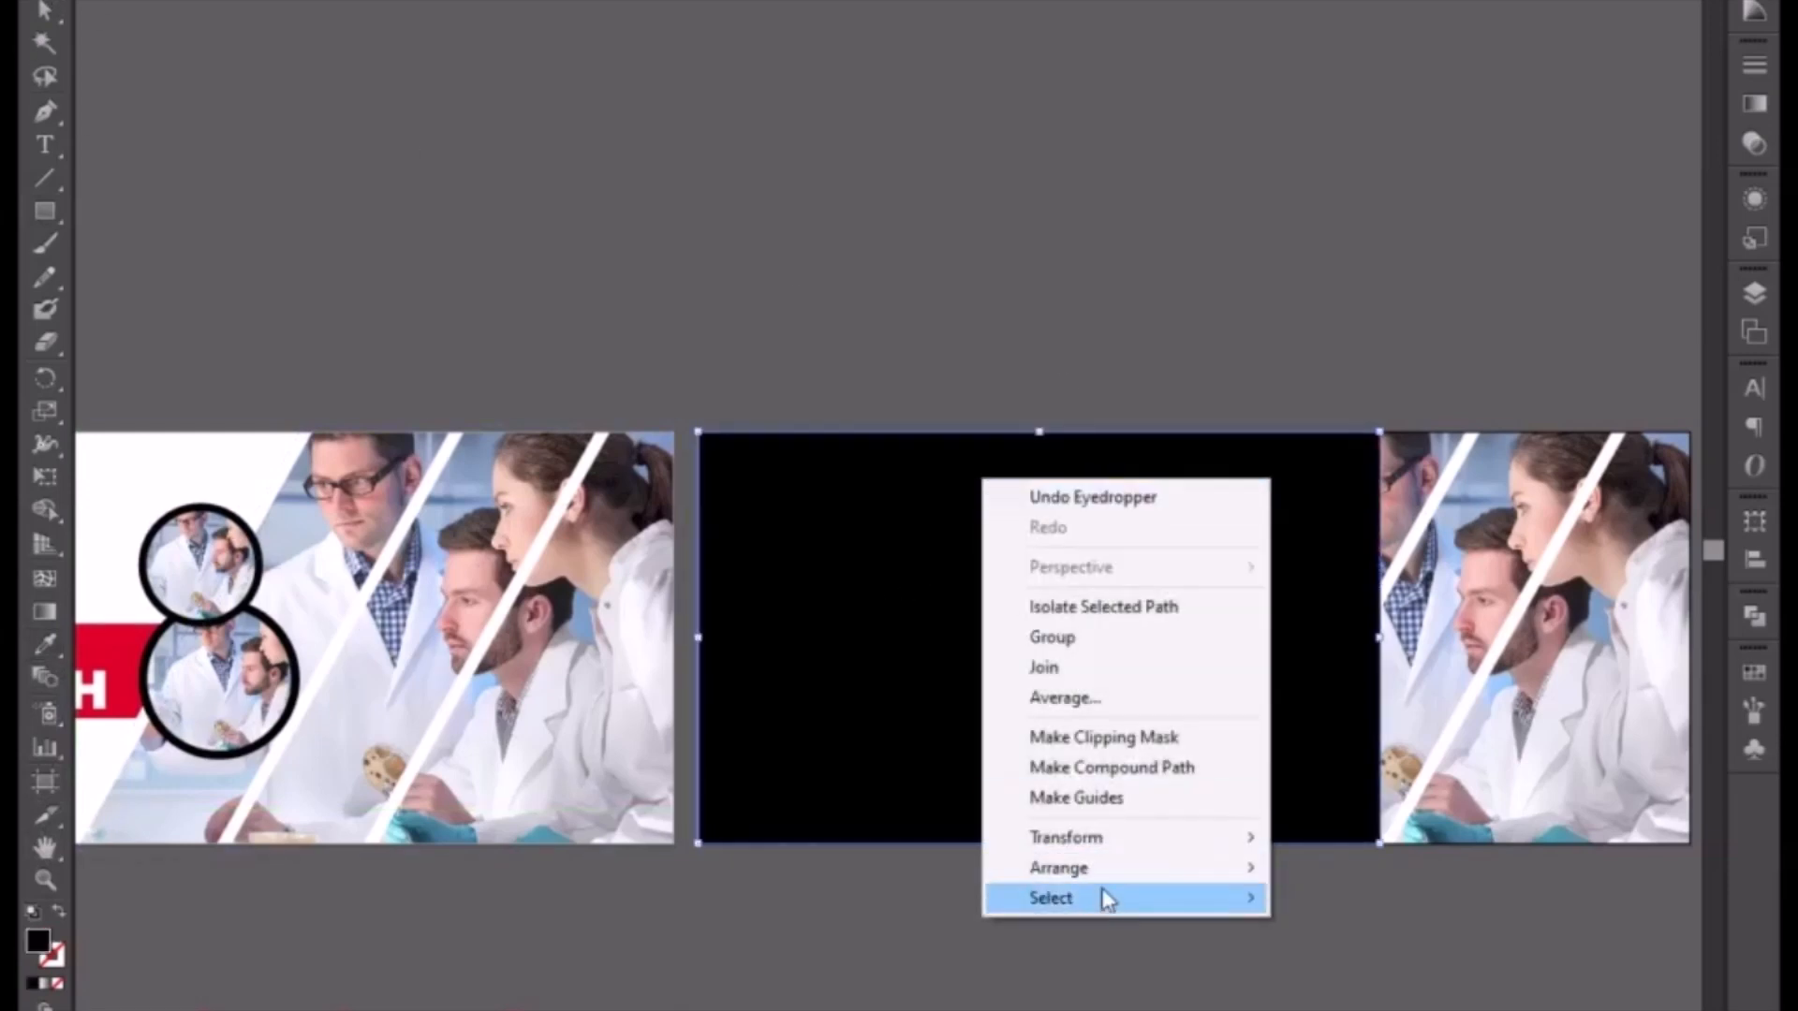
mouse_move(1157, 871)
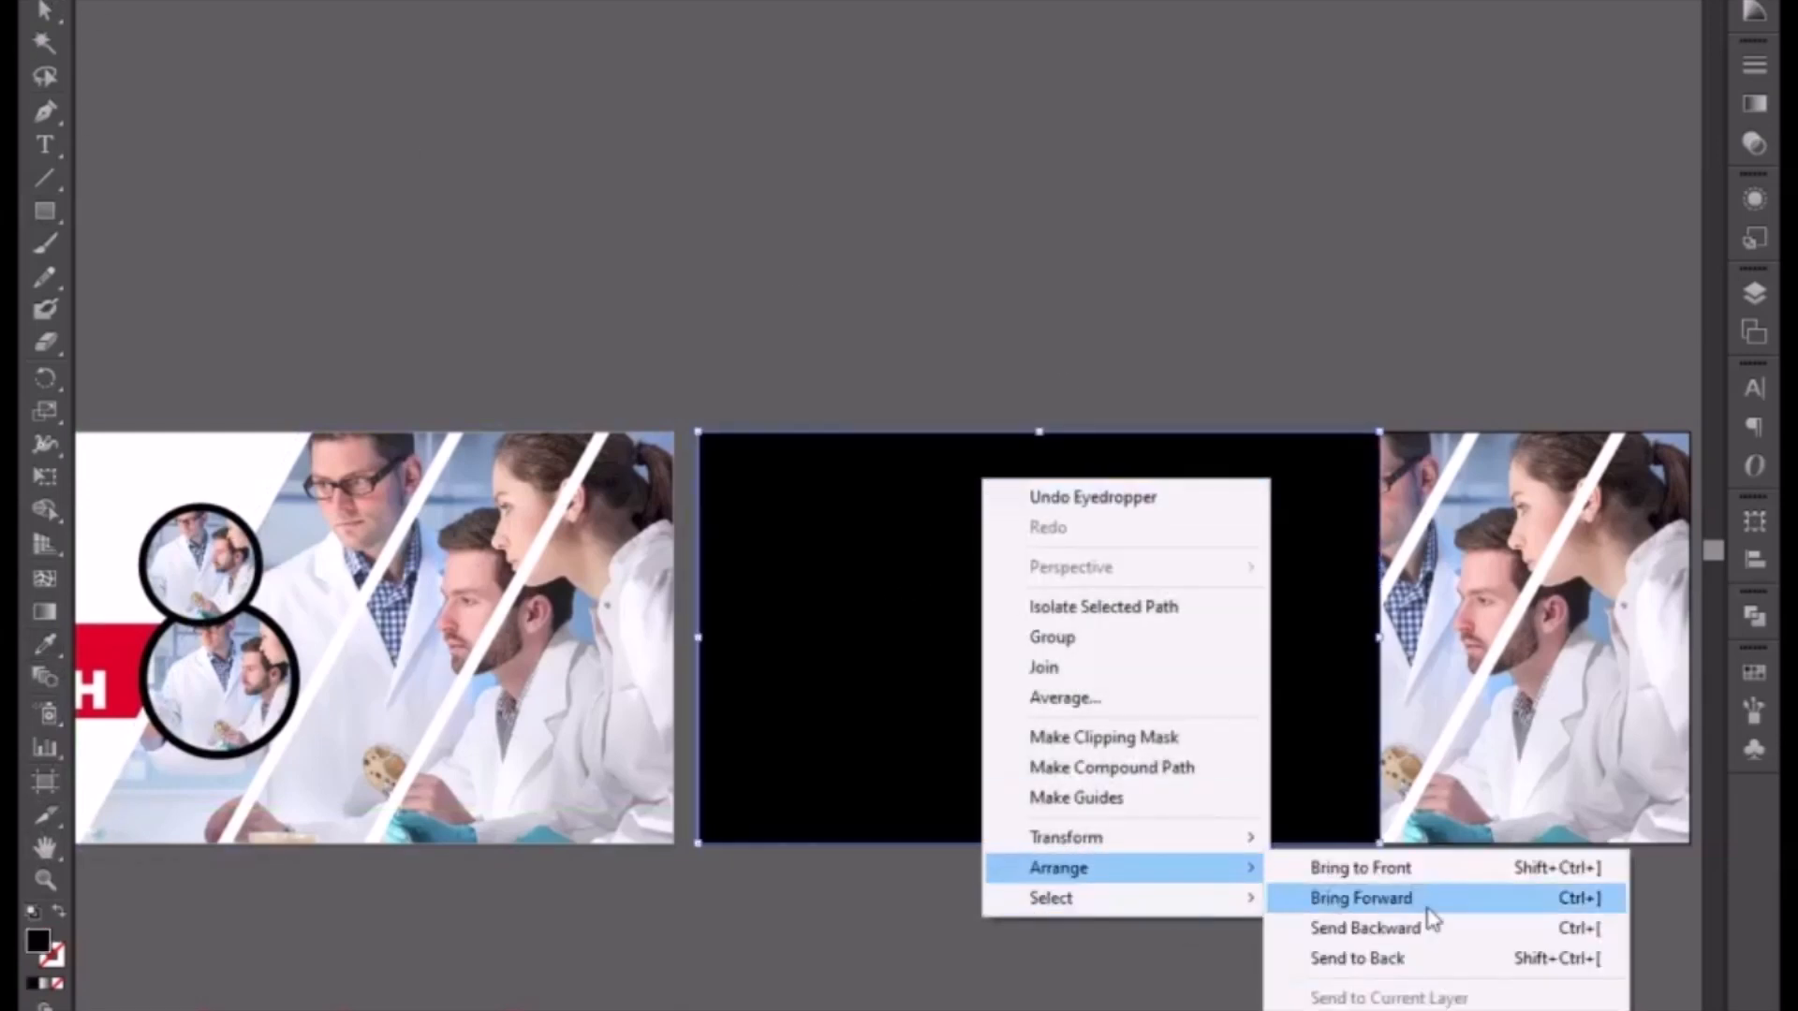
click(1433, 970)
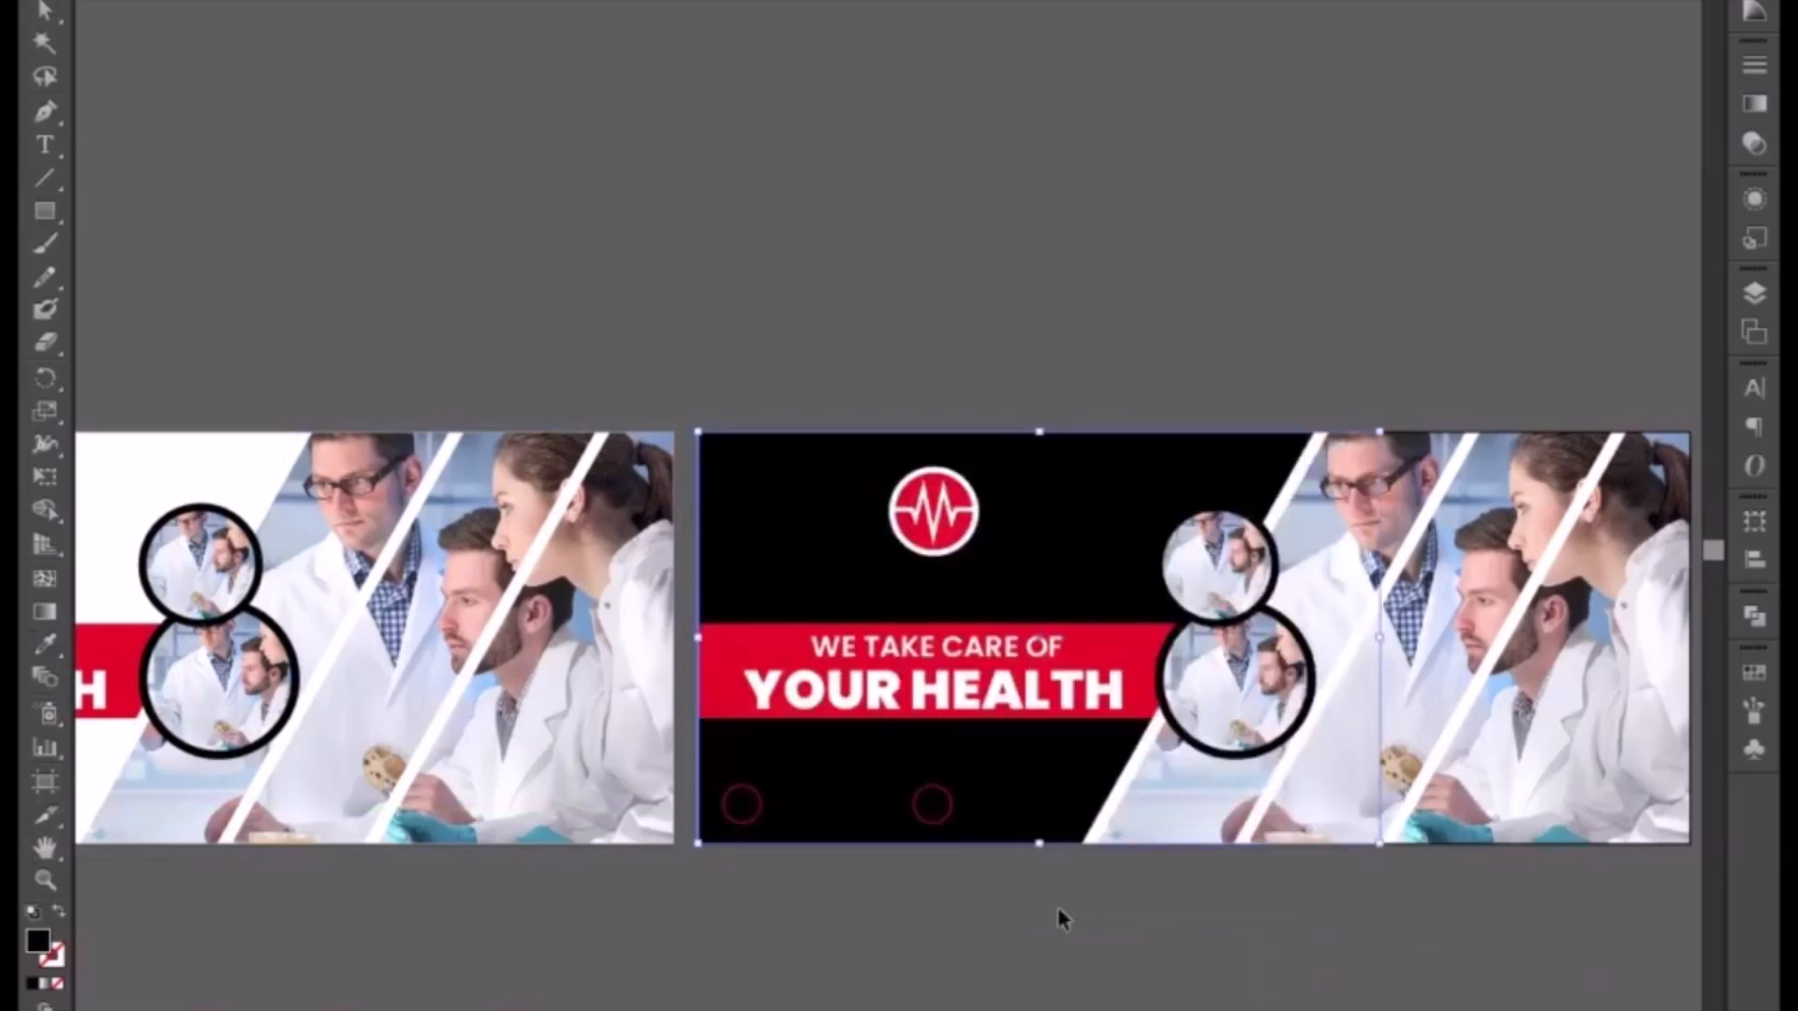
- Change the fill of the phone number, website text and their two icon symbols to white
shift+click(1031, 812)
shift+click(942, 807)
shift+click(742, 803)
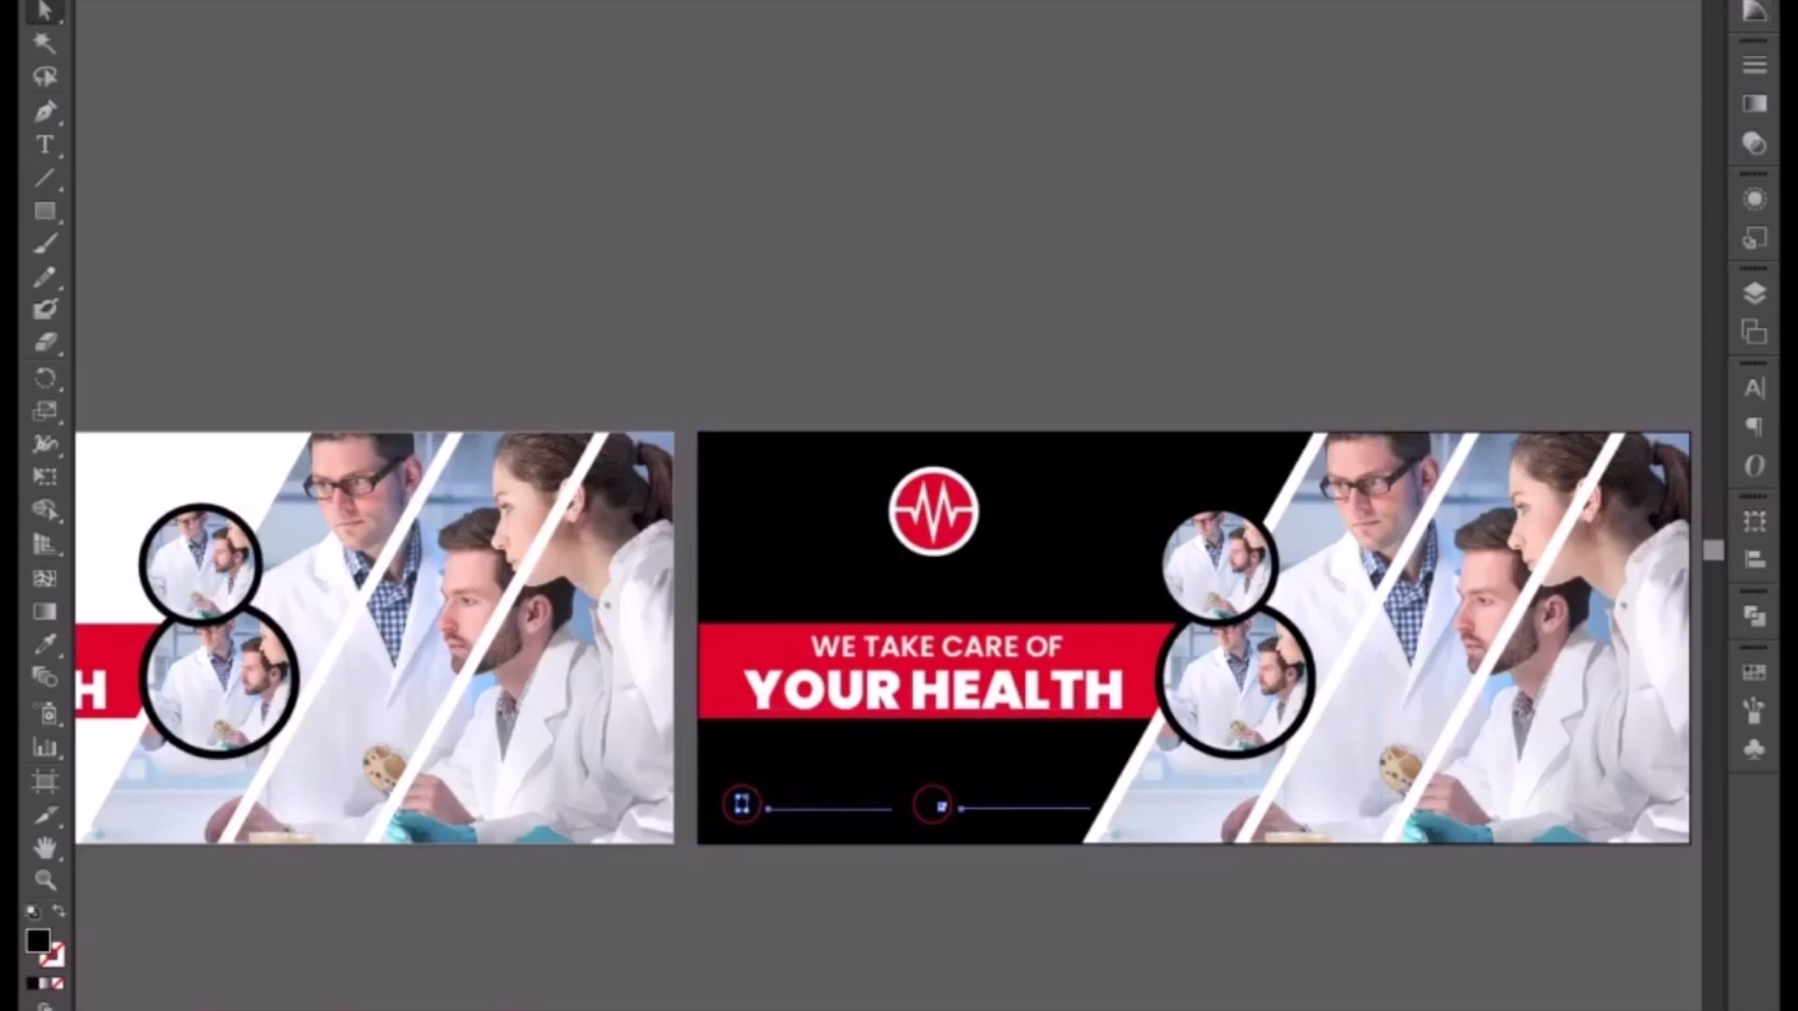
click(1753, 2)
click(1464, 3)
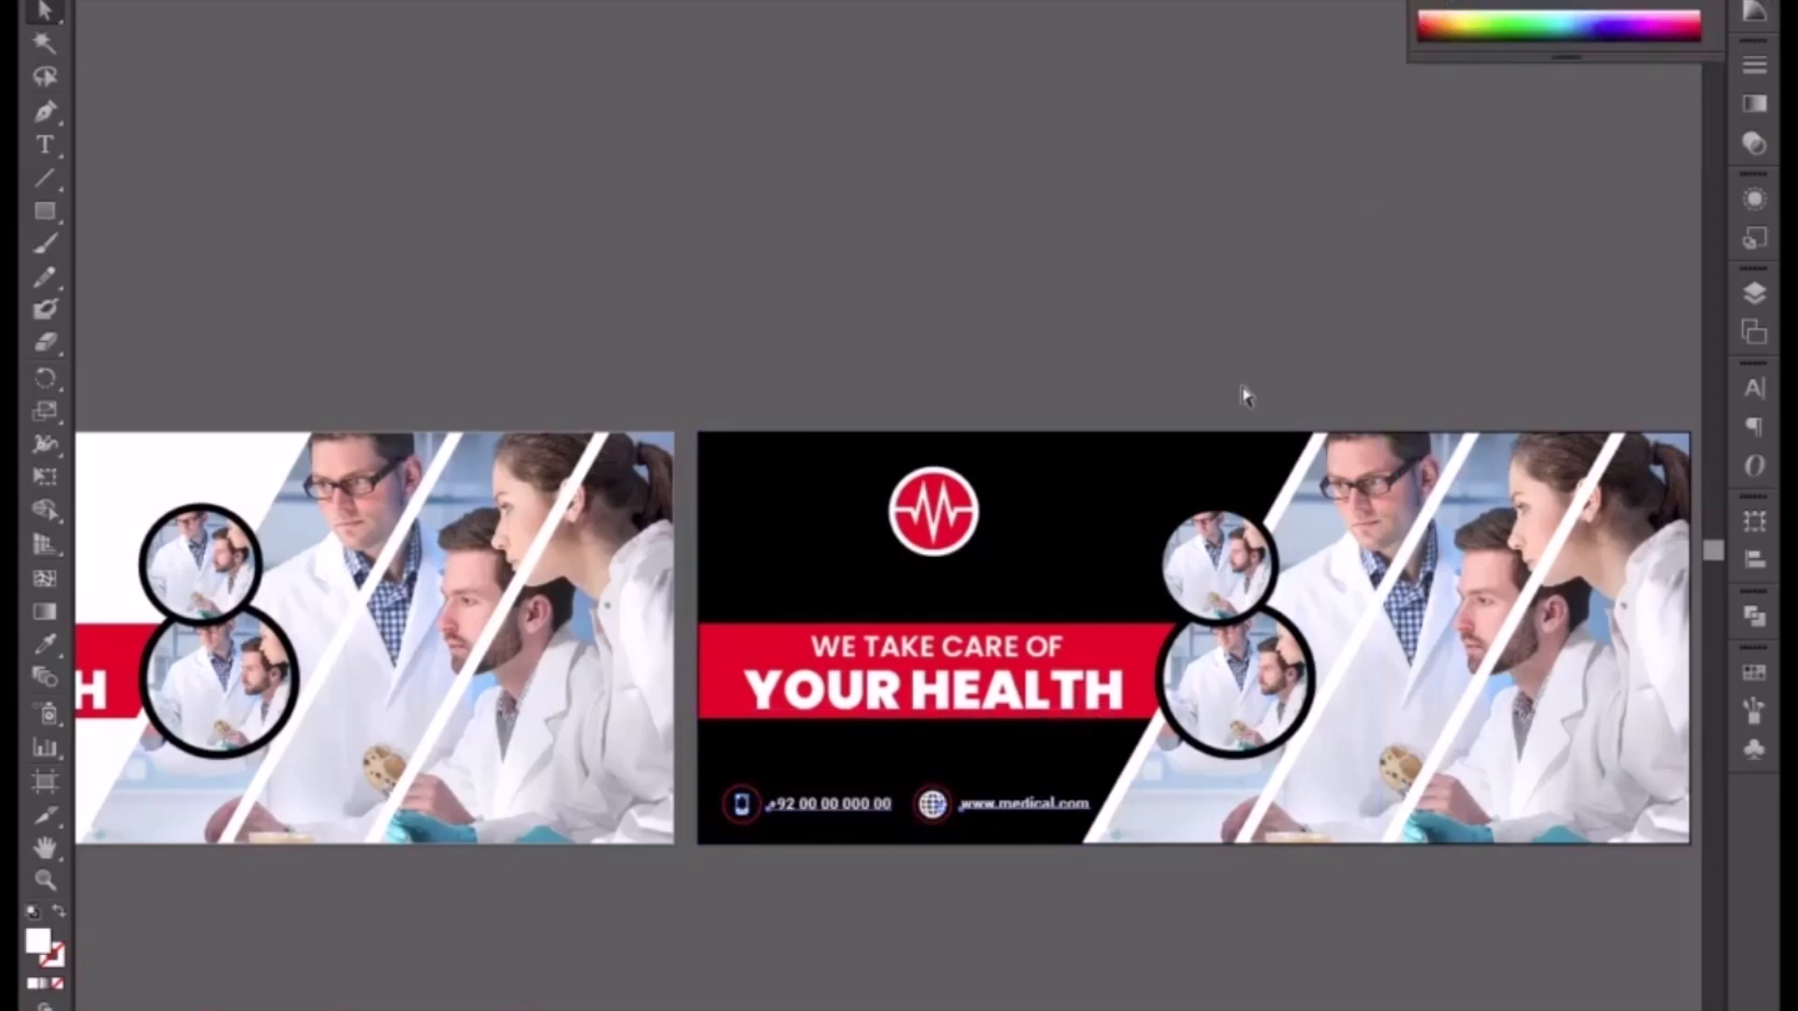
- Give the rings around the phone and globe icons a white stroke and no fill
click(731, 802)
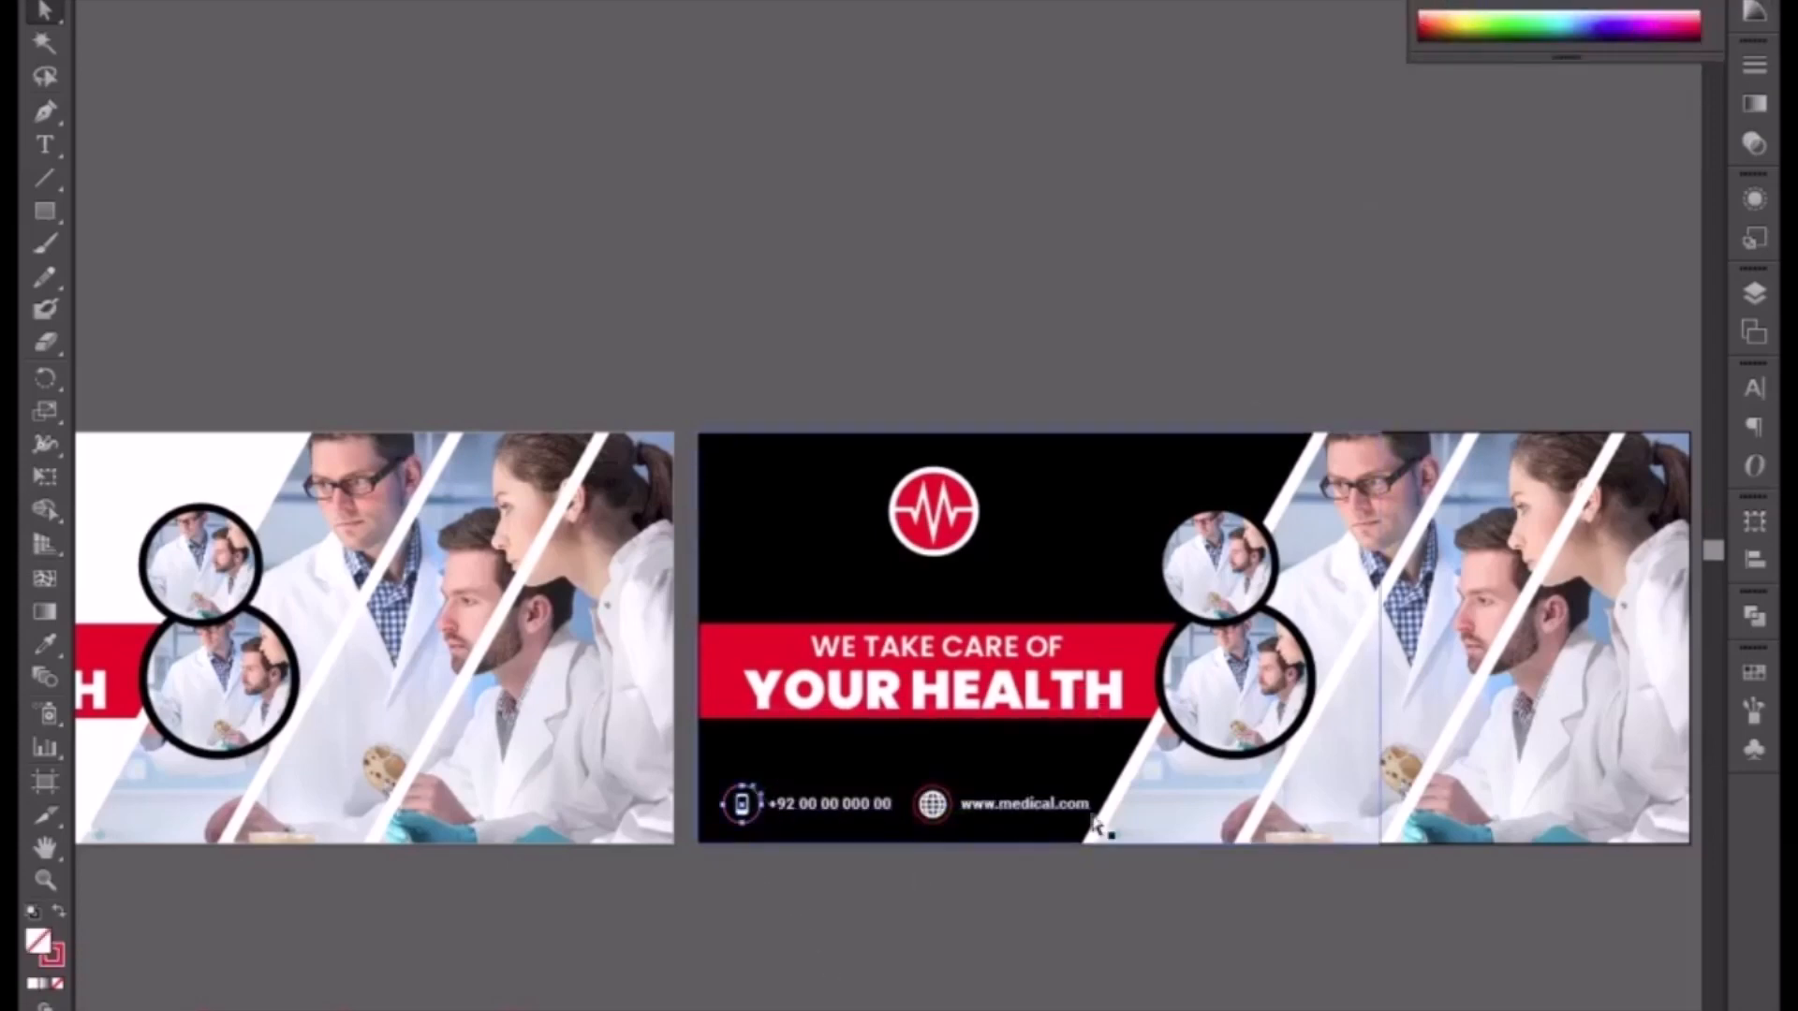
shift+click(940, 791)
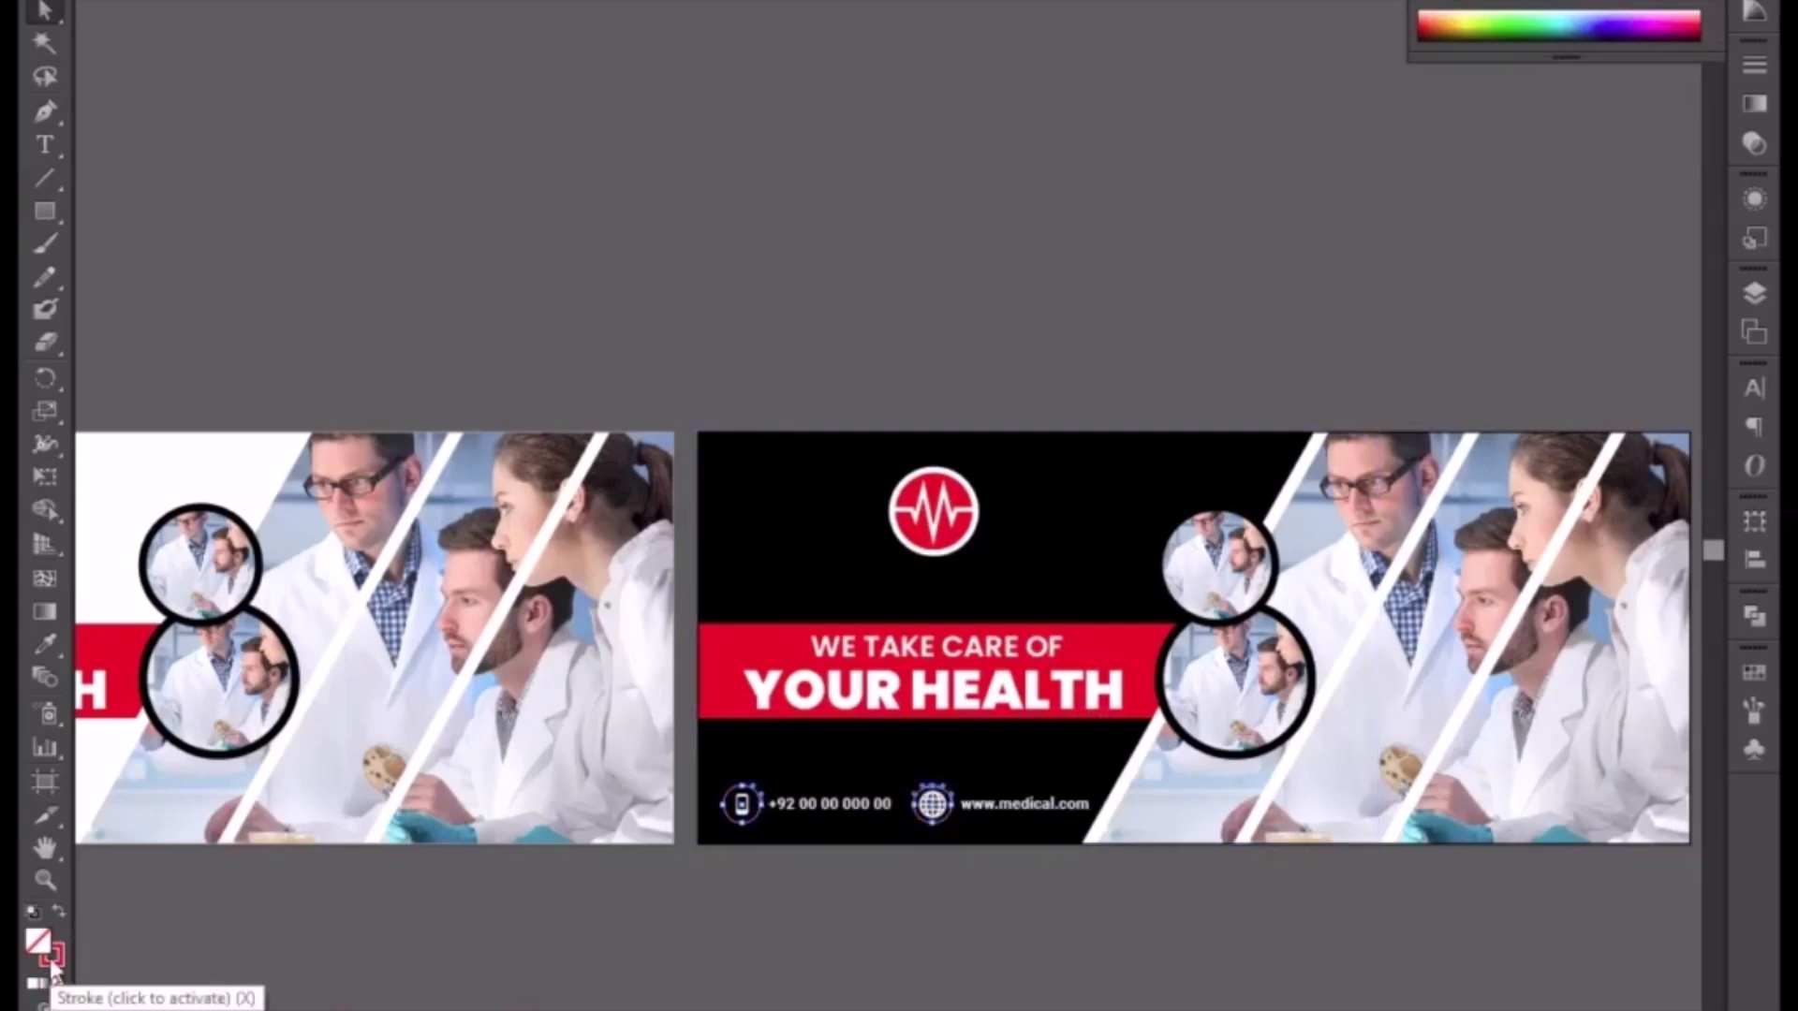
click(58, 914)
click(57, 983)
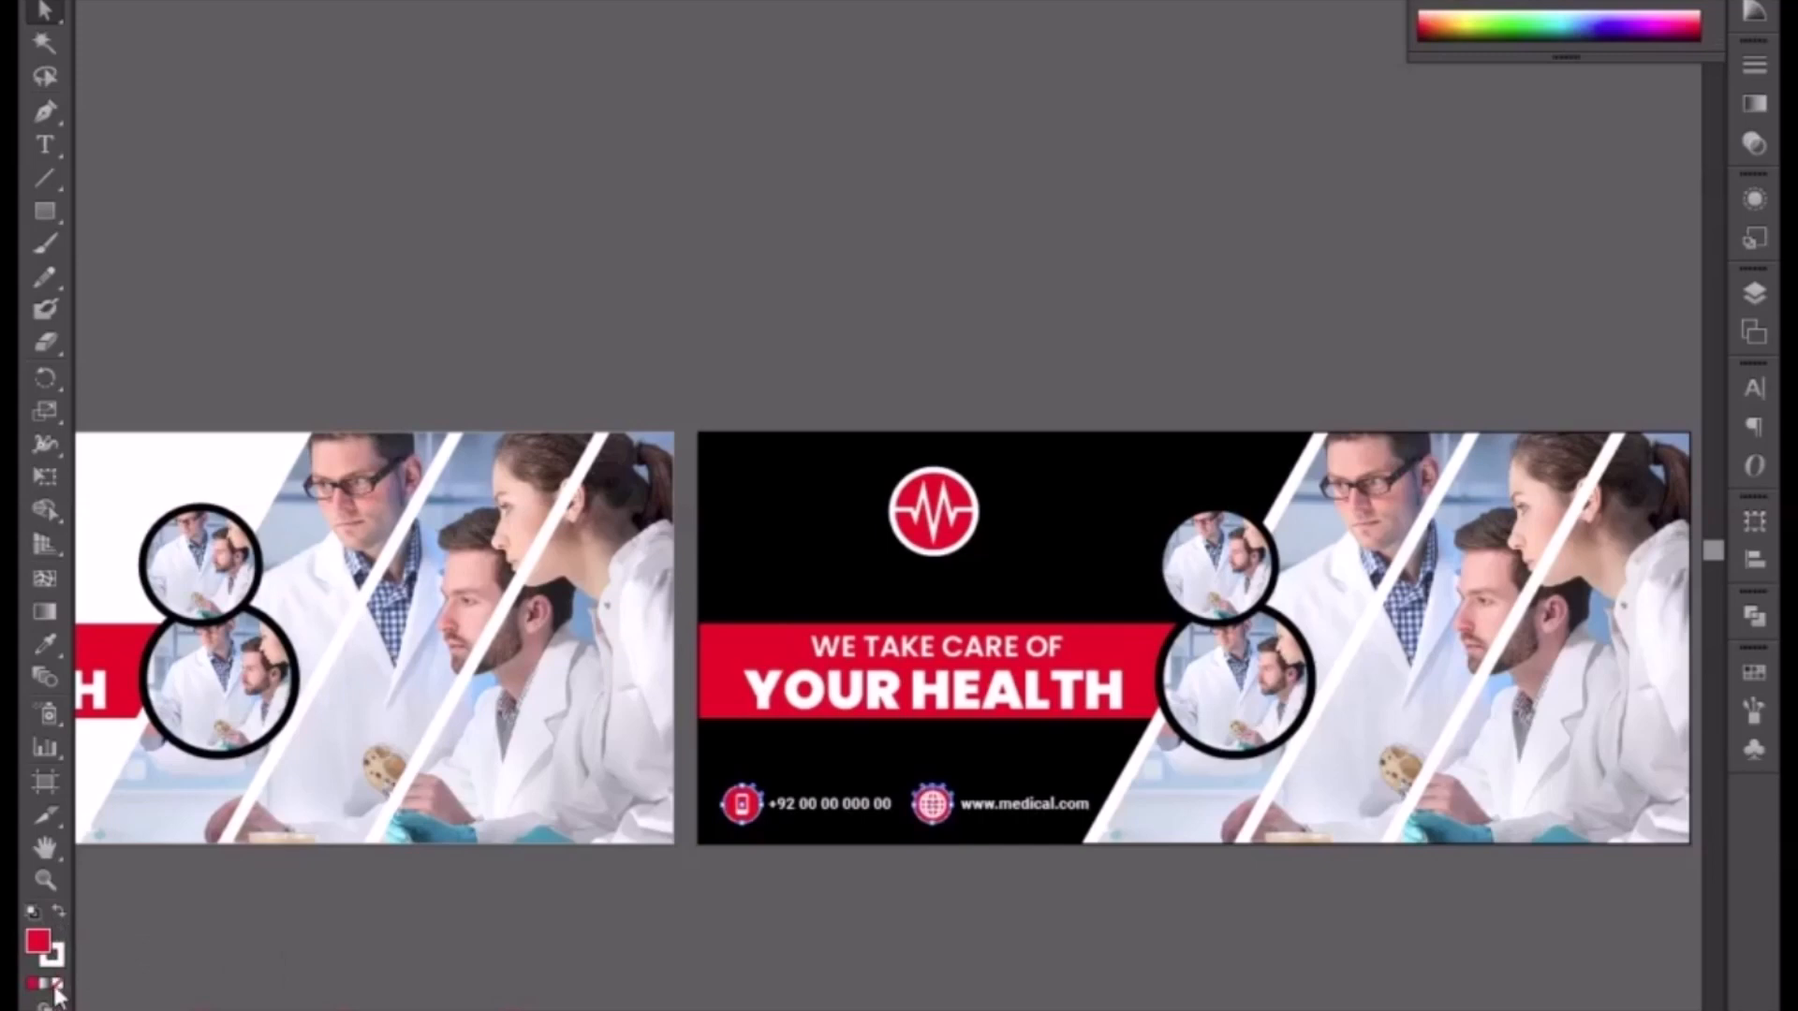
- Recolor the "24 HOURS SERVICE" line, the "MEDICAL LOGO" text and its tagline white
click(874, 747)
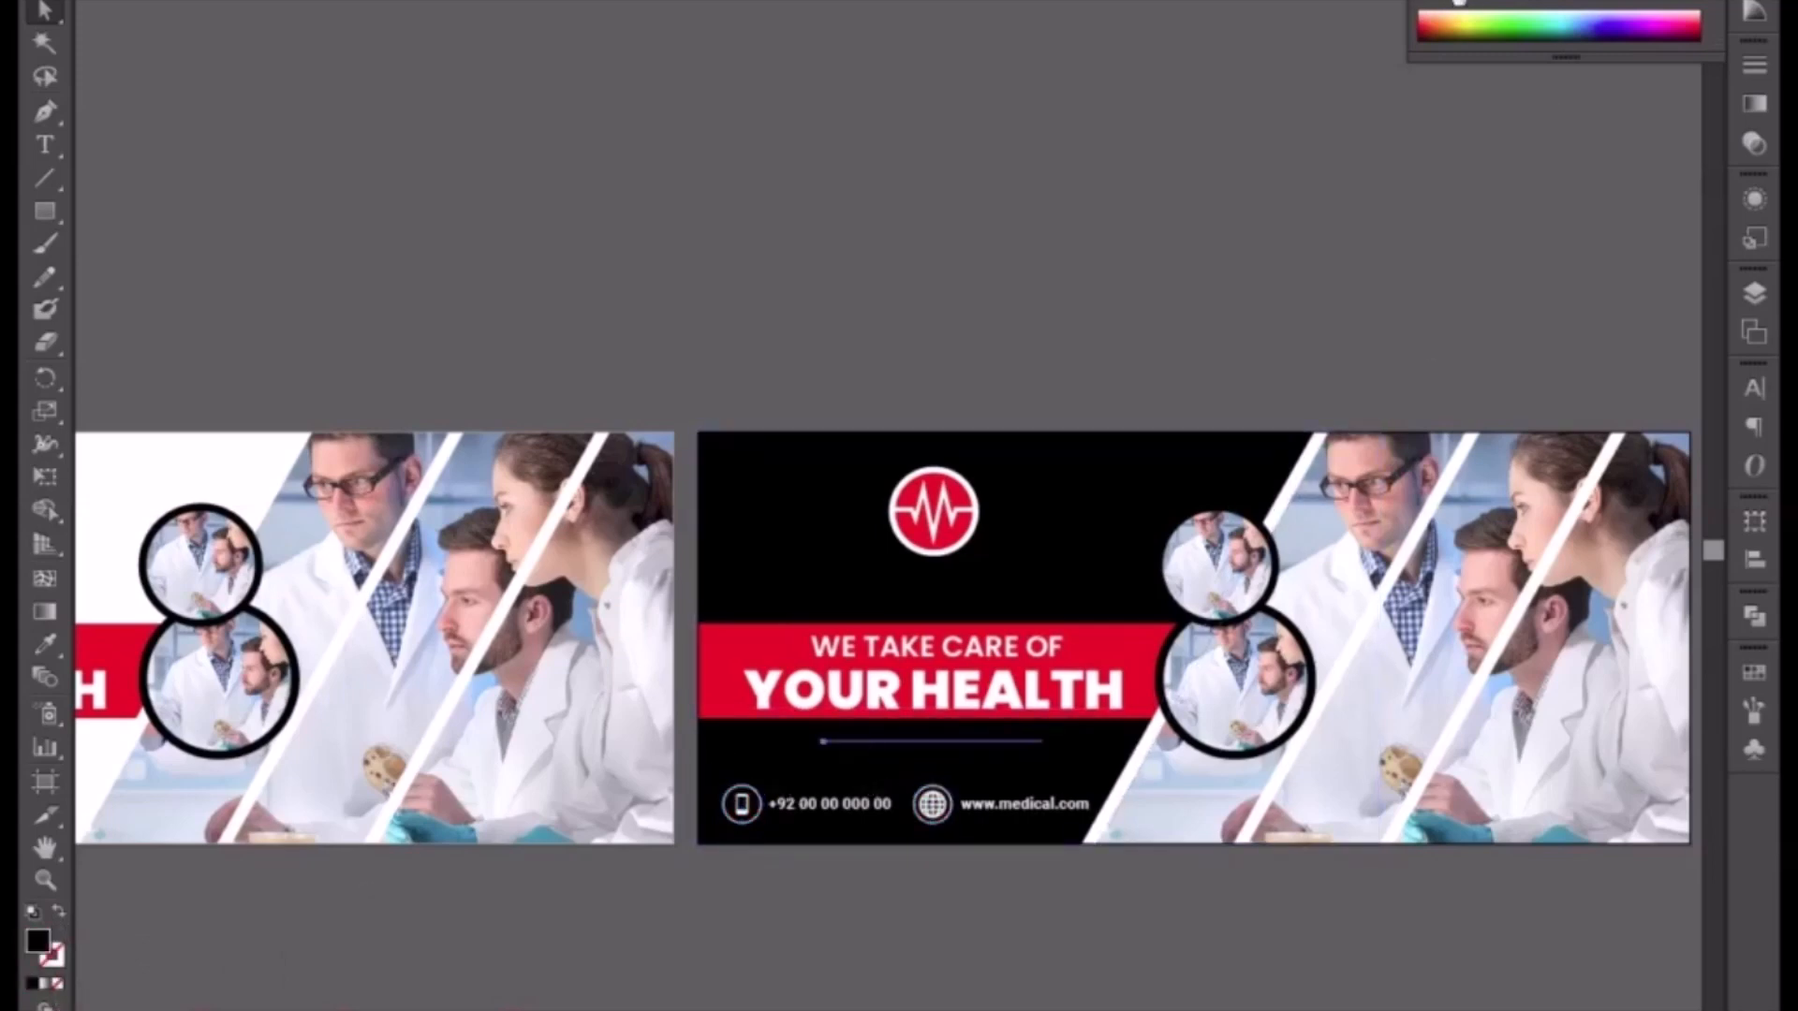
click(1461, 1)
click(905, 598)
drag(904, 602, 917, 591)
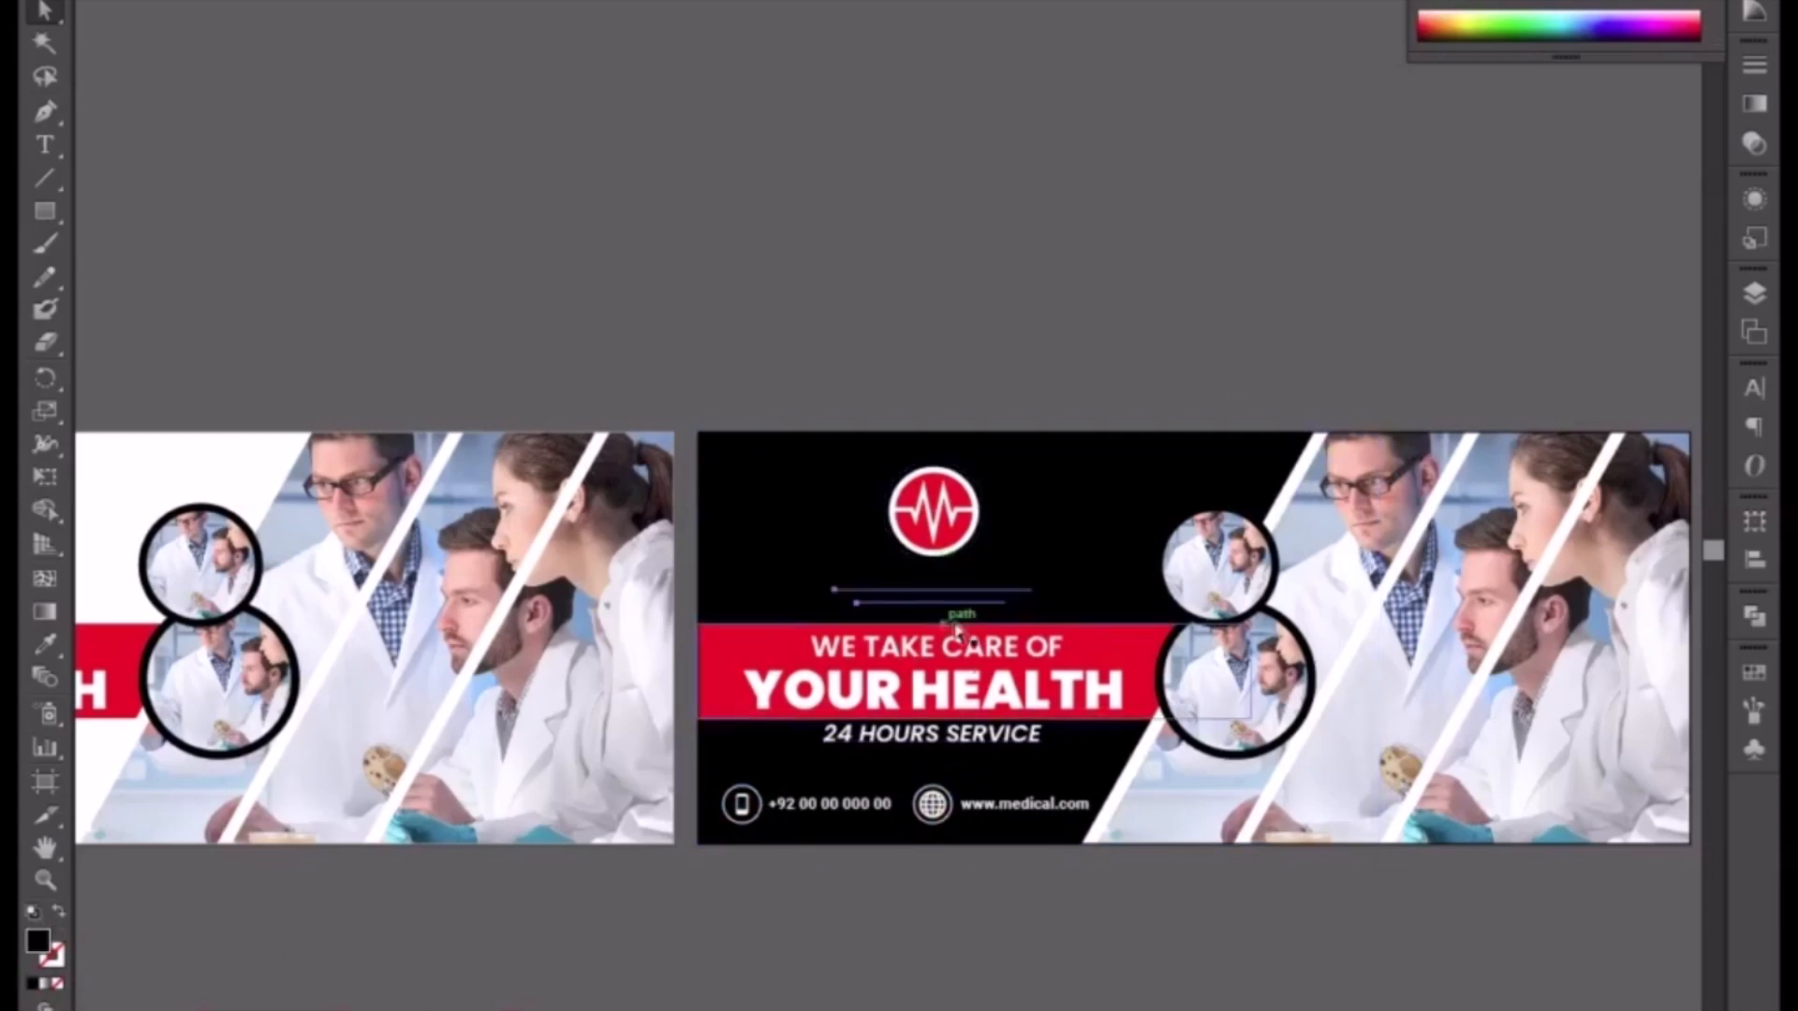
click(1461, 2)
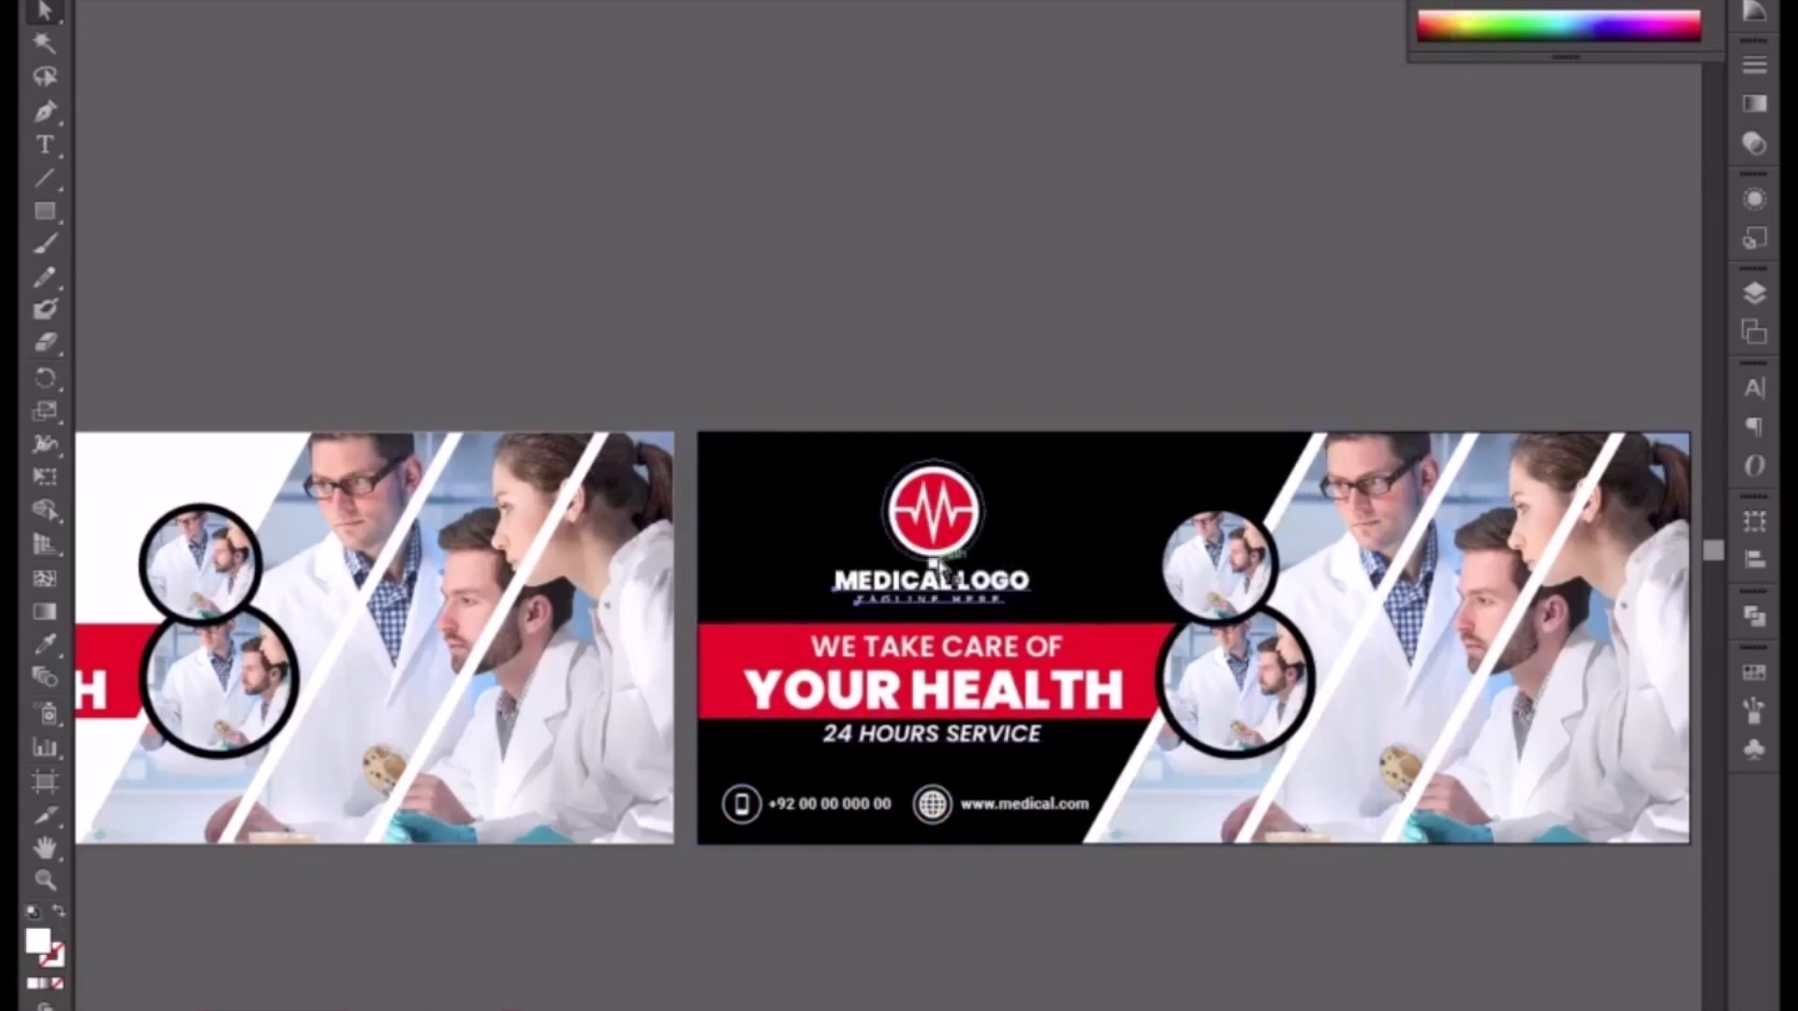
- Make the logo's inner disc black and its outer ring white
click(906, 557)
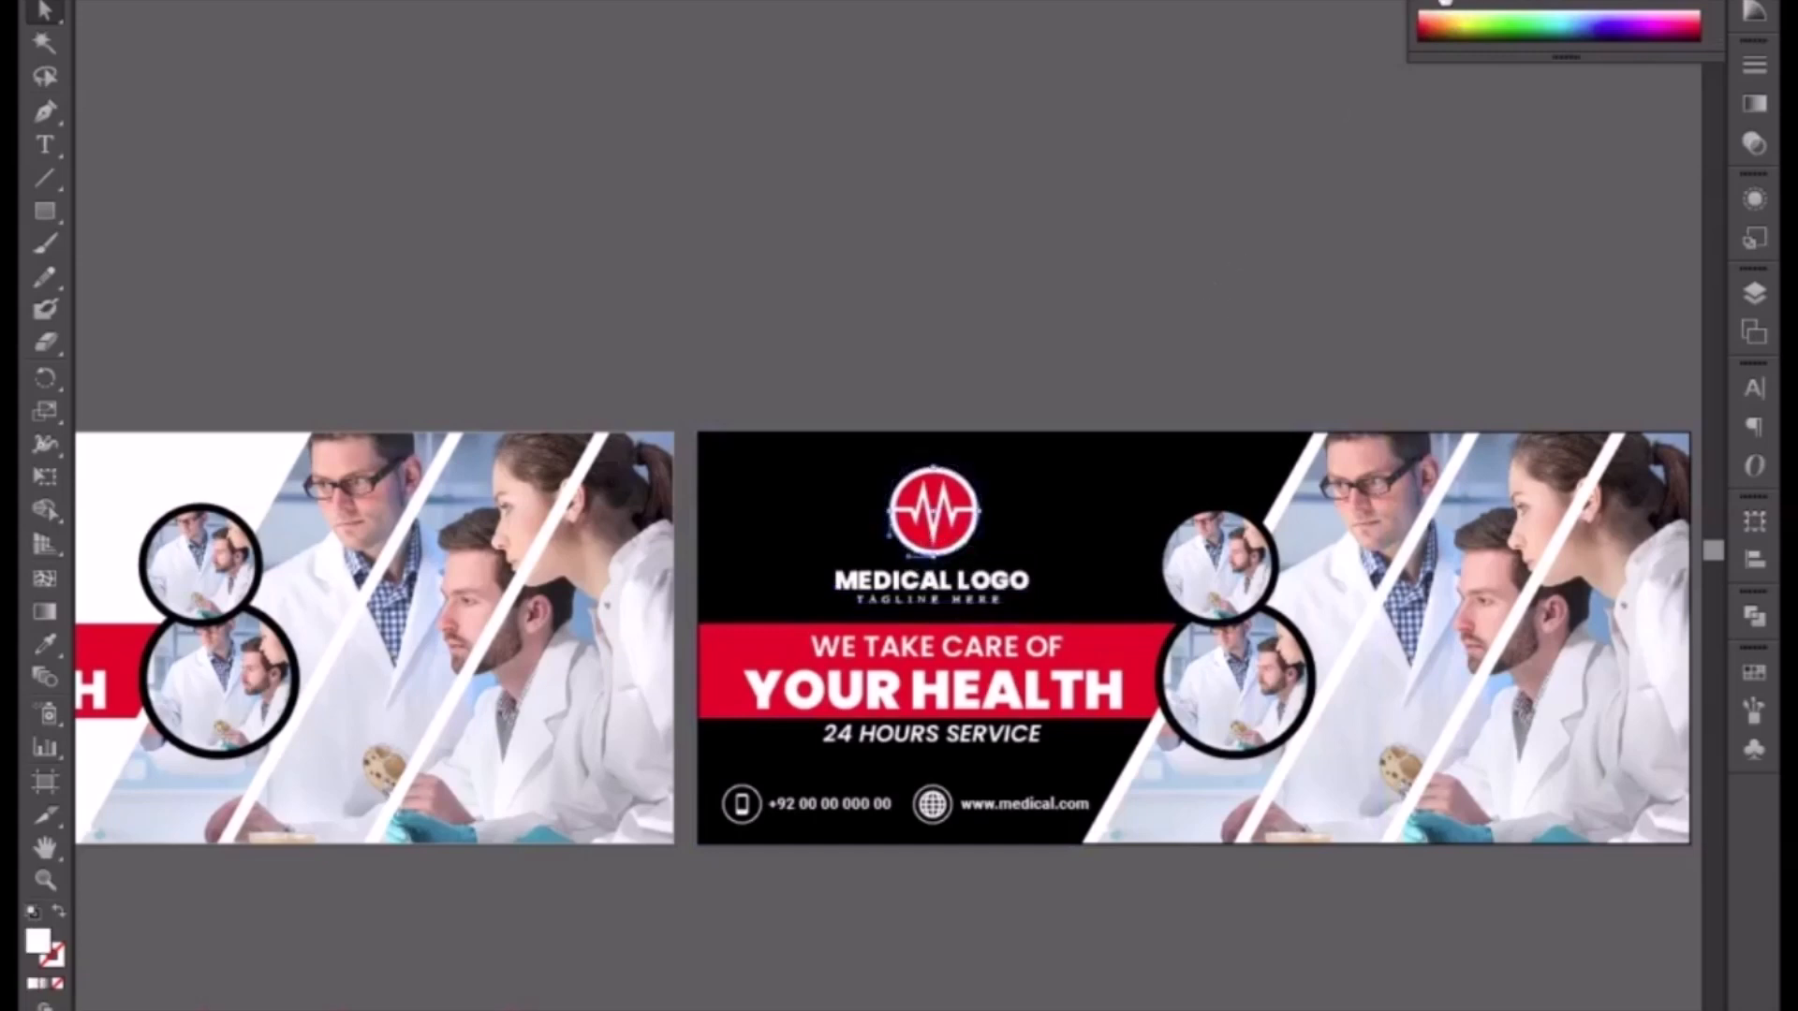
key(ctrl+z)
drag(887, 558, 881, 563)
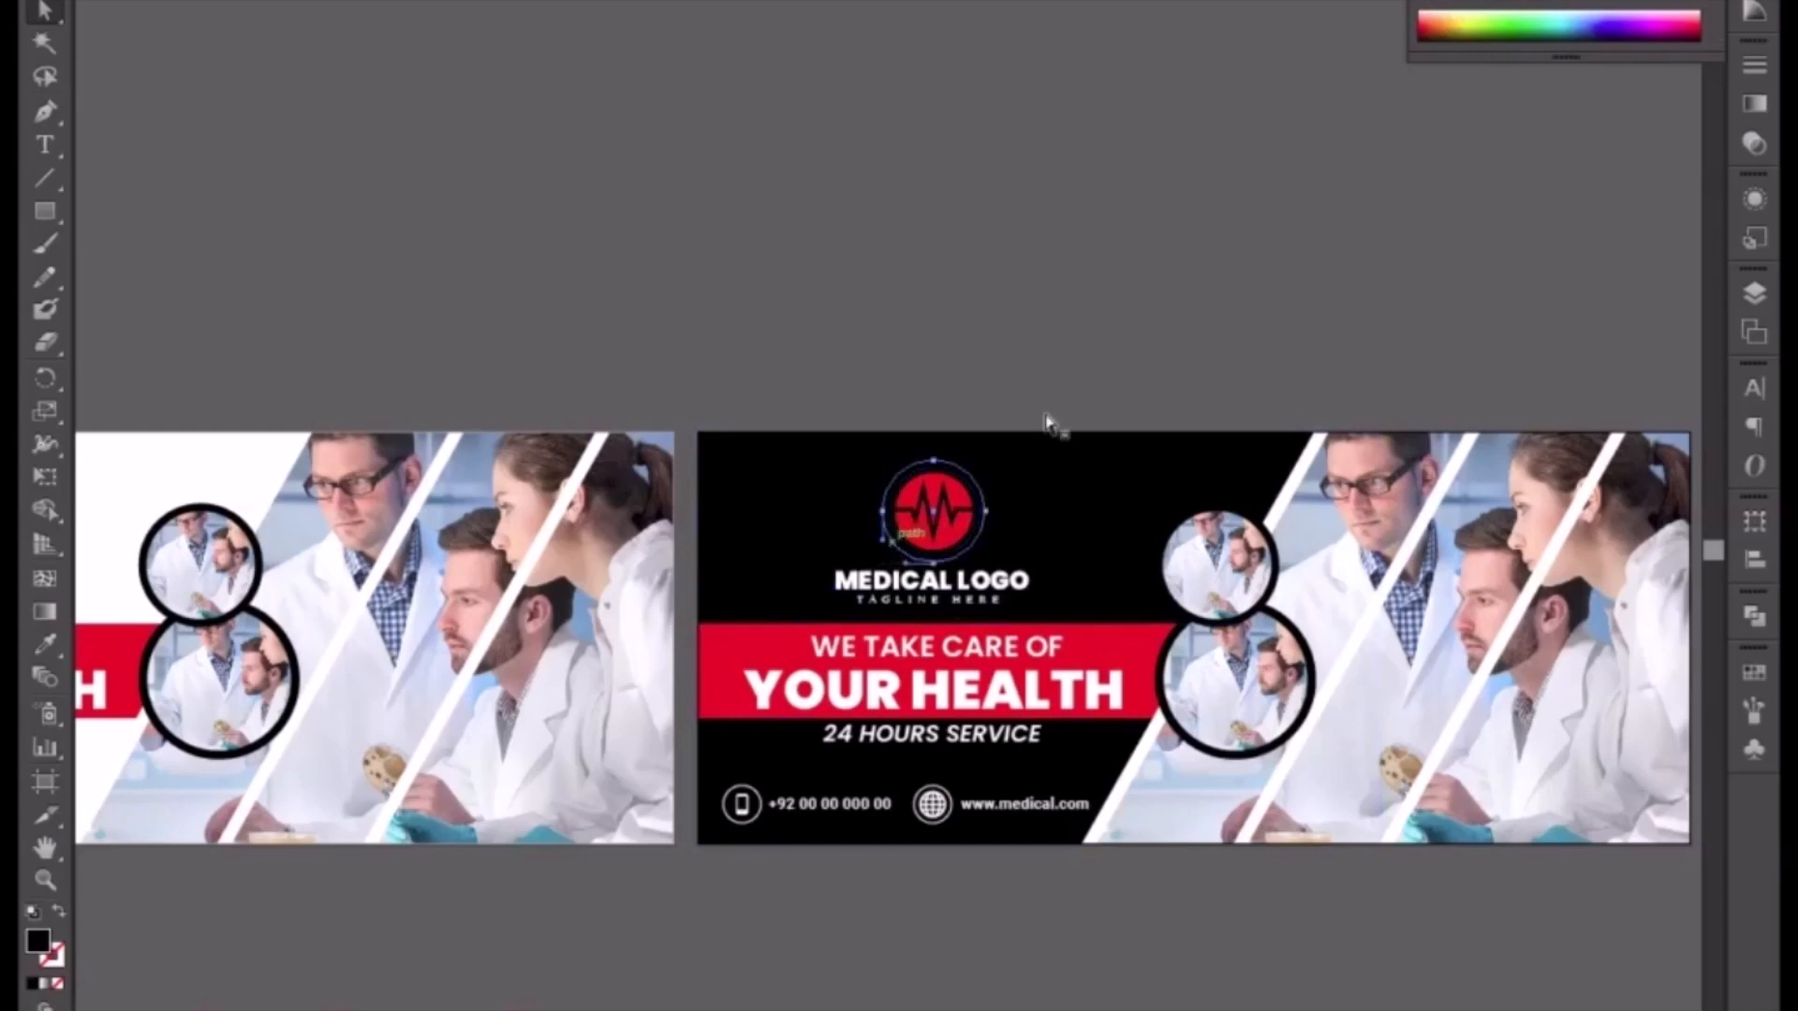
click(1463, 3)
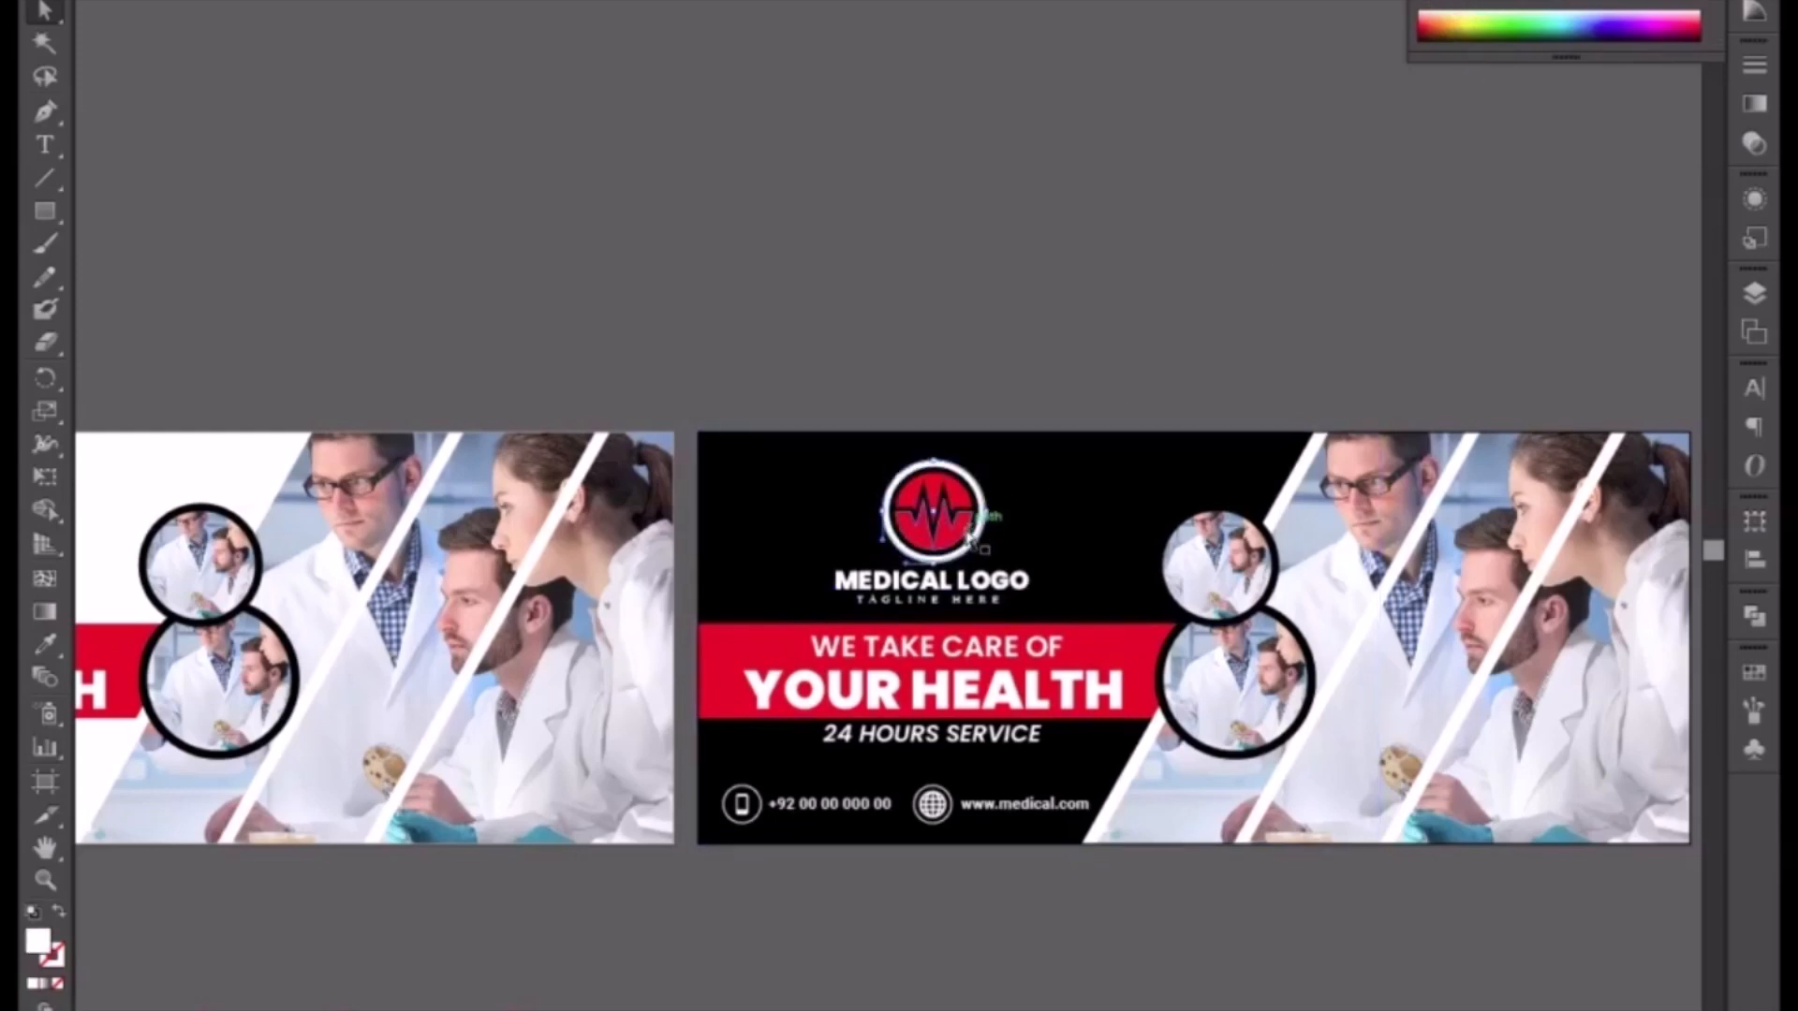
click(1061, 263)
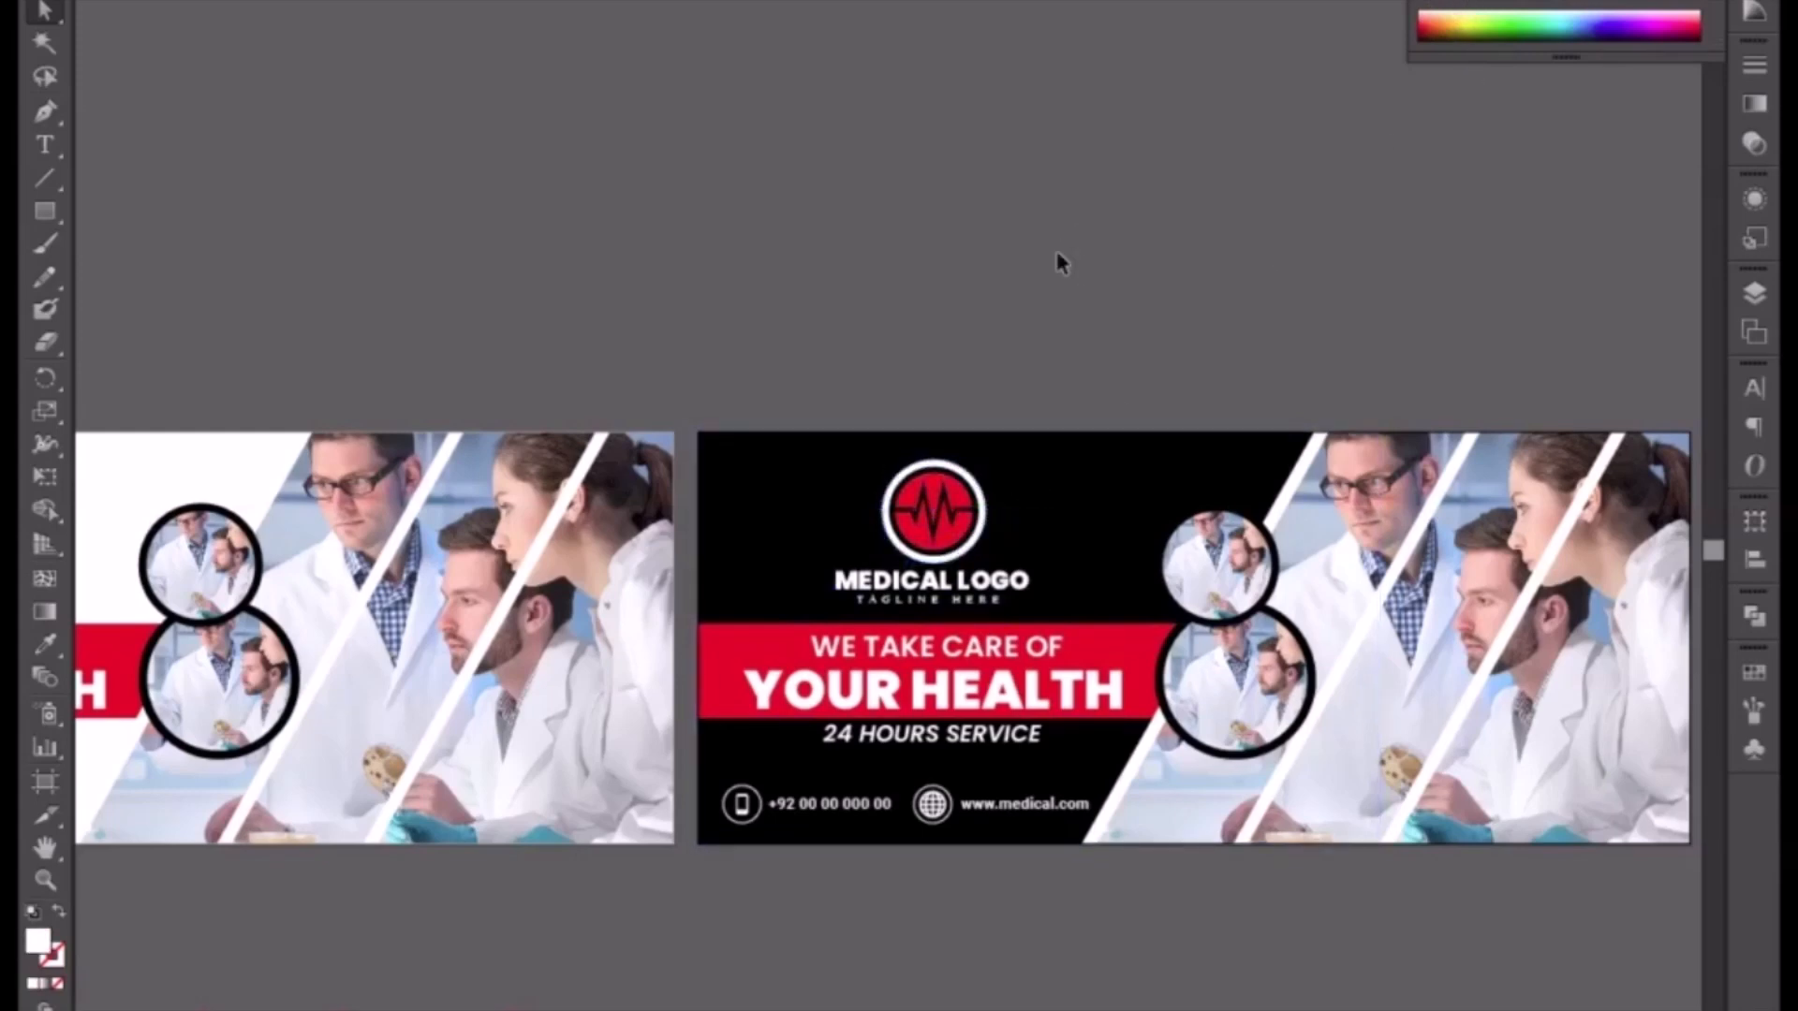
- Inspect the recolored logo up close, and check the whole black banner
key(ctrl+equal)
key(ctrl+equal)
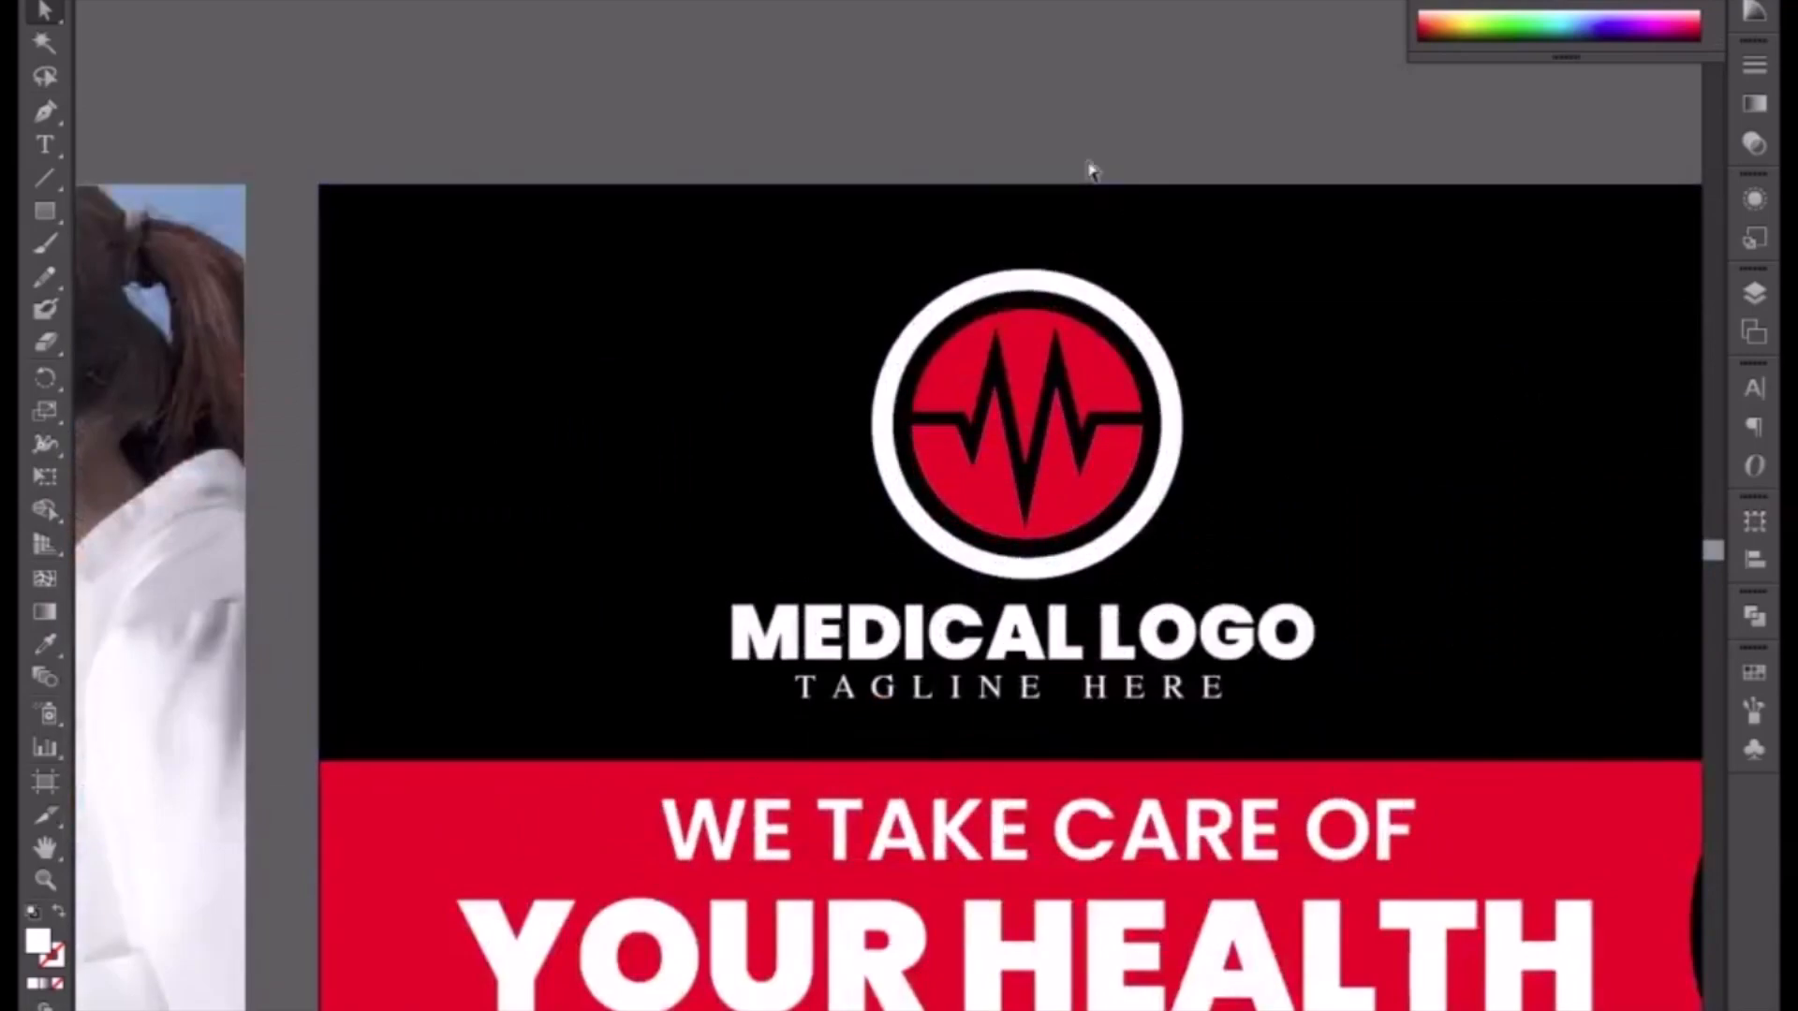
key(ctrl+minus)
key(ctrl+minus)
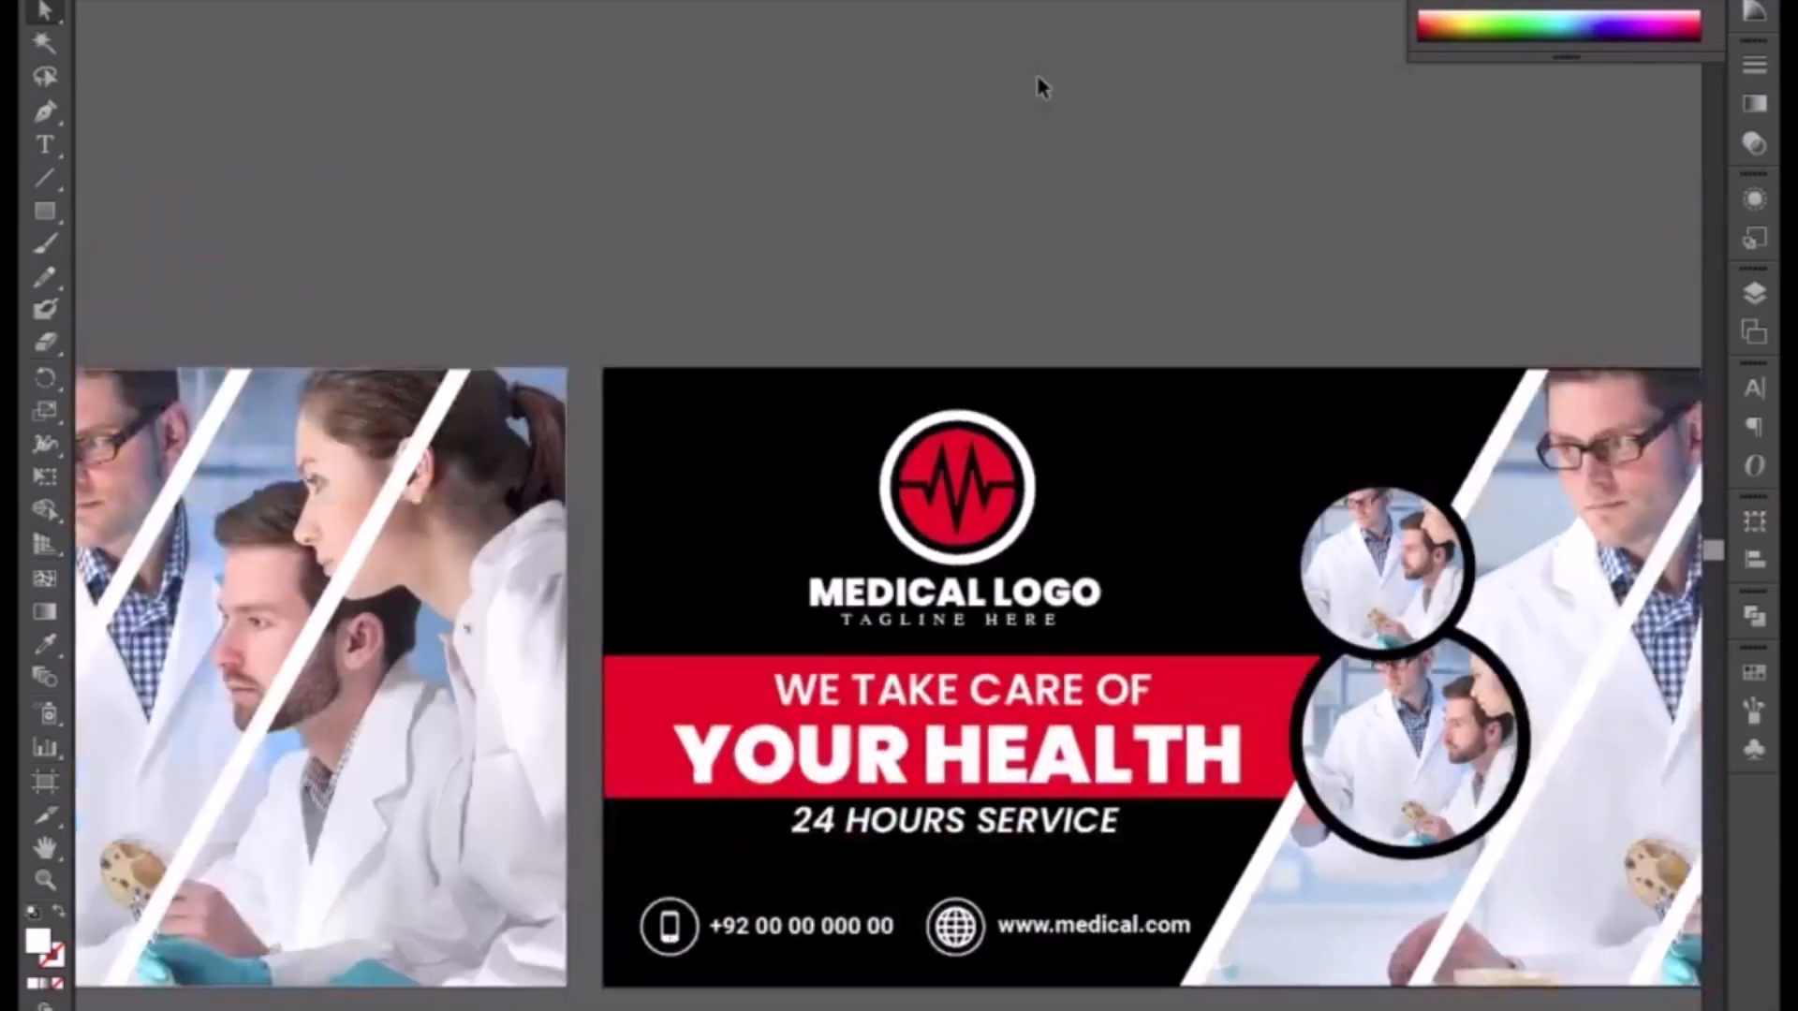
drag(1177, 347, 1083, 347)
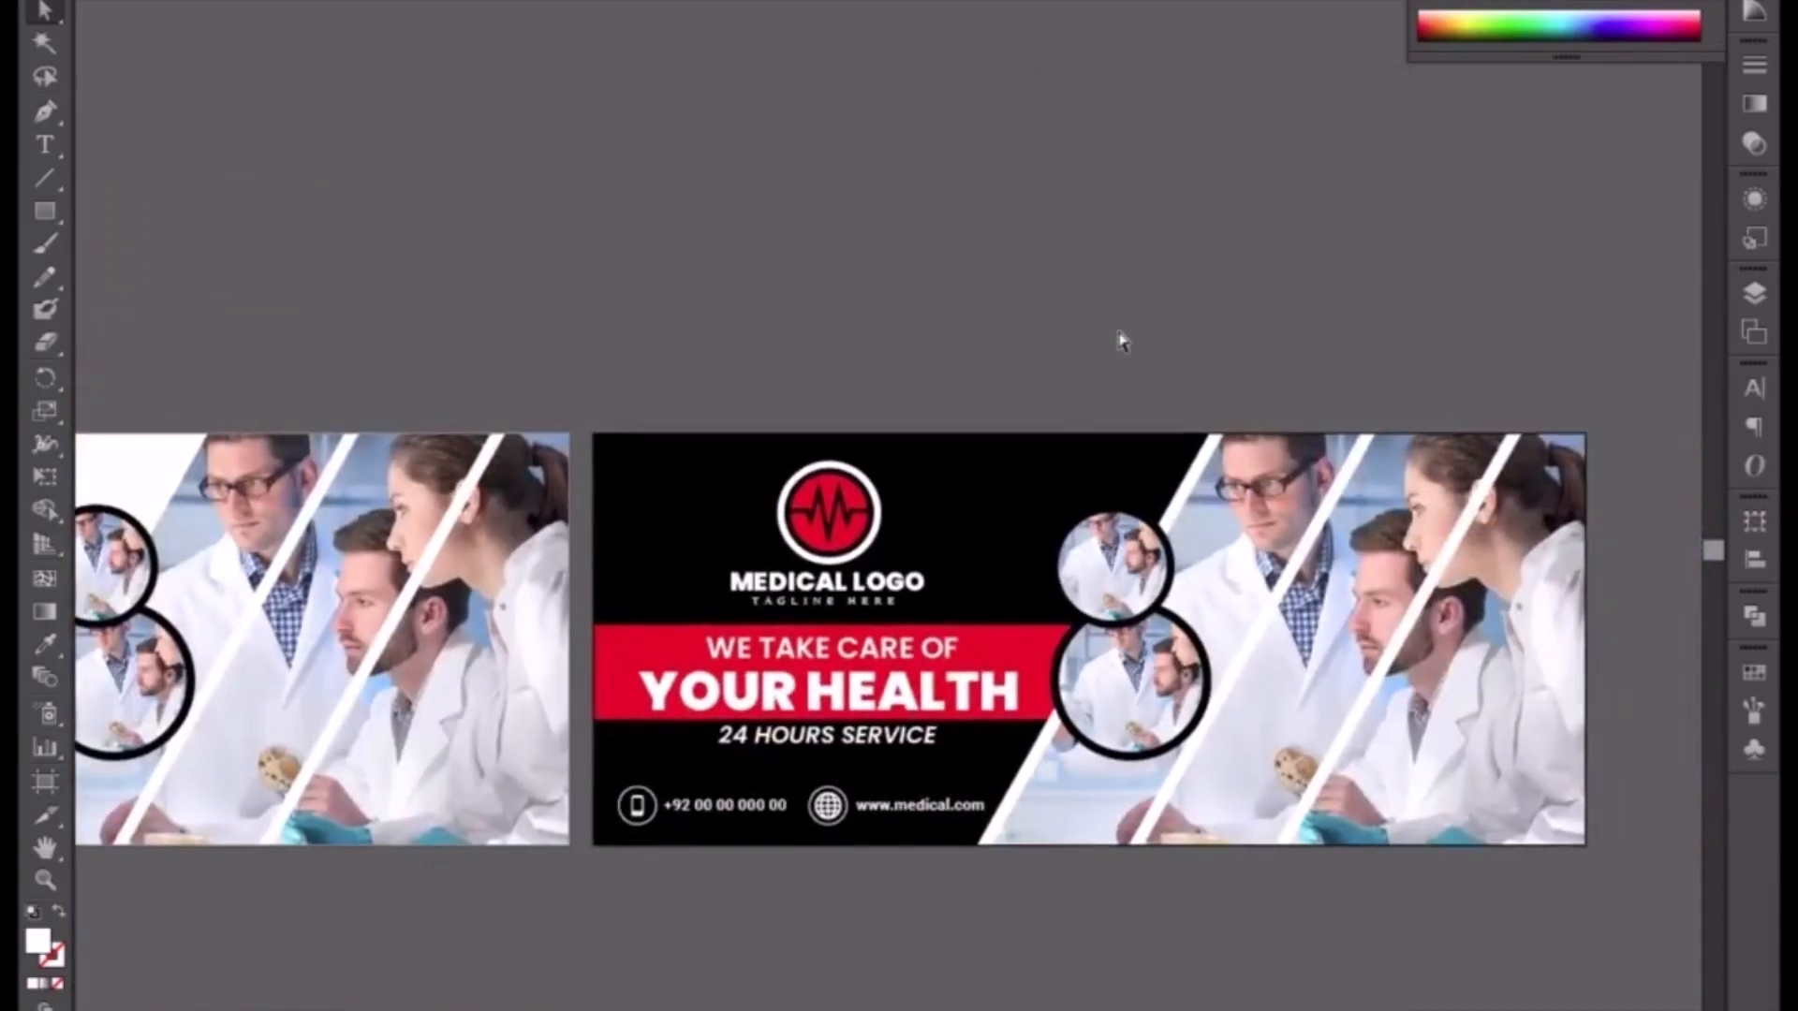
key(ctrl+y)
key(ctrl+y)
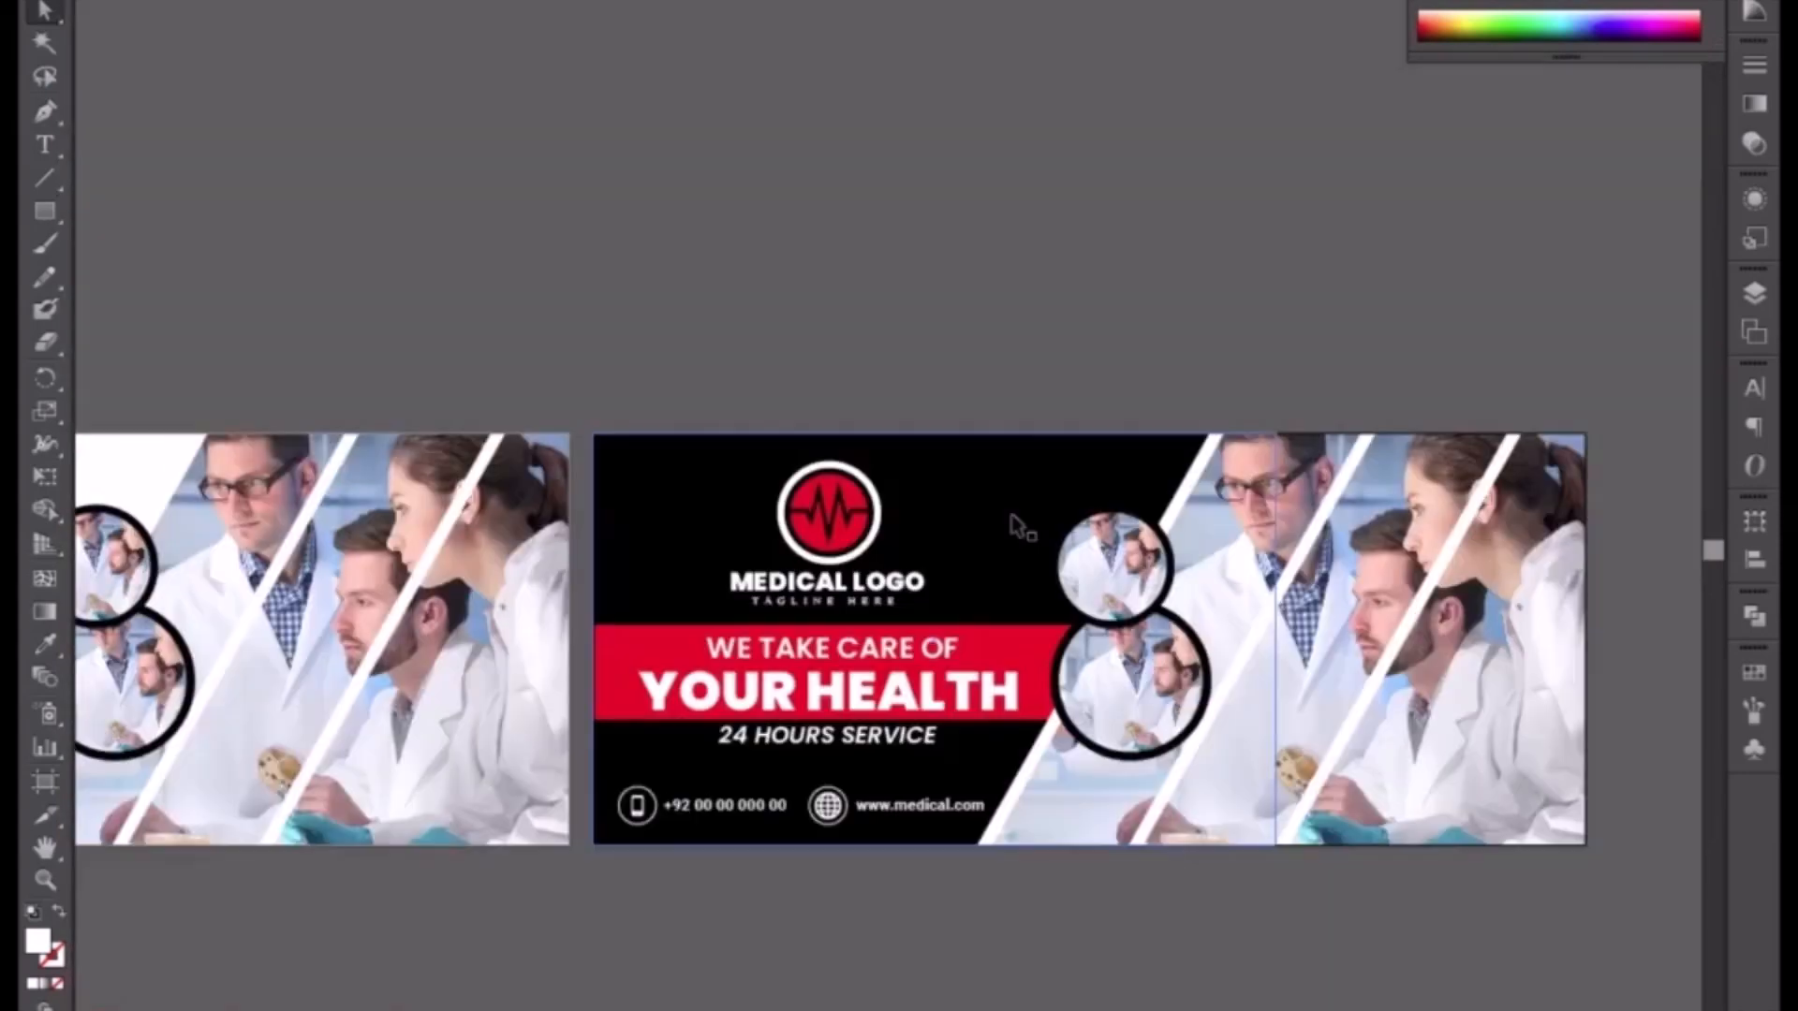
- Change the stroke of both photo circle rings on the black banner to white, without a fill
click(1135, 534)
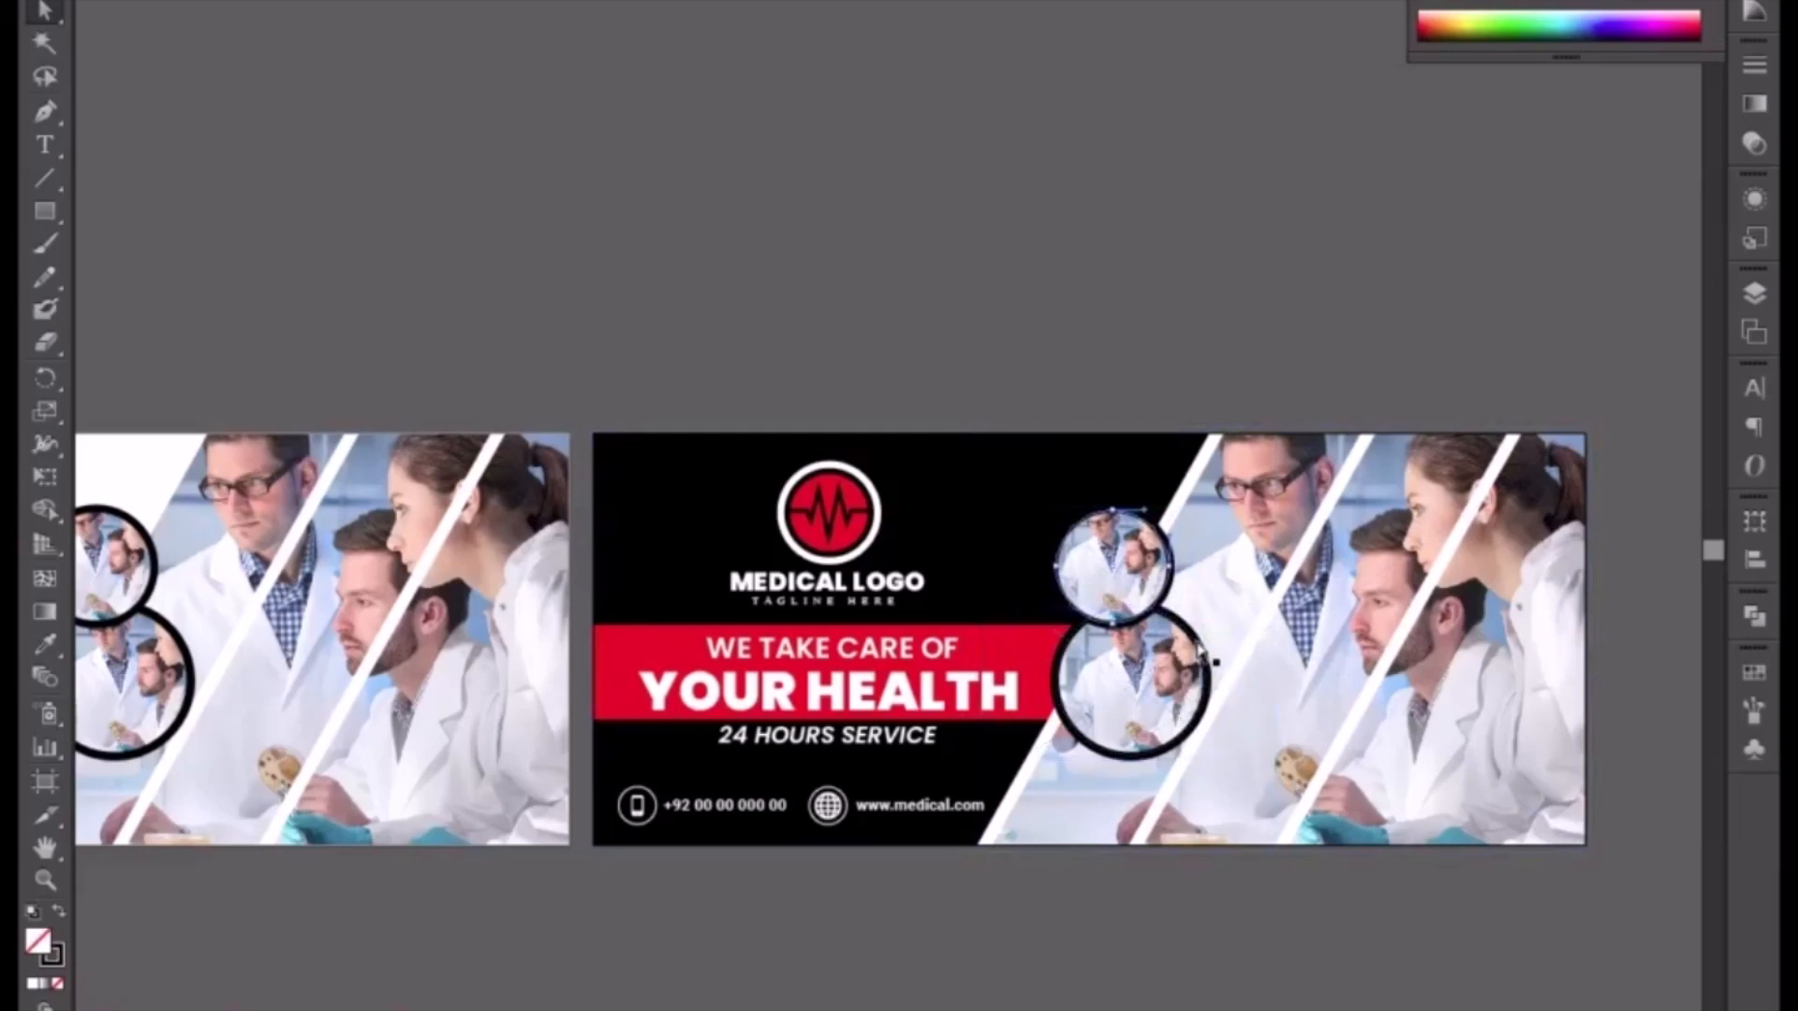
shift+click(1204, 661)
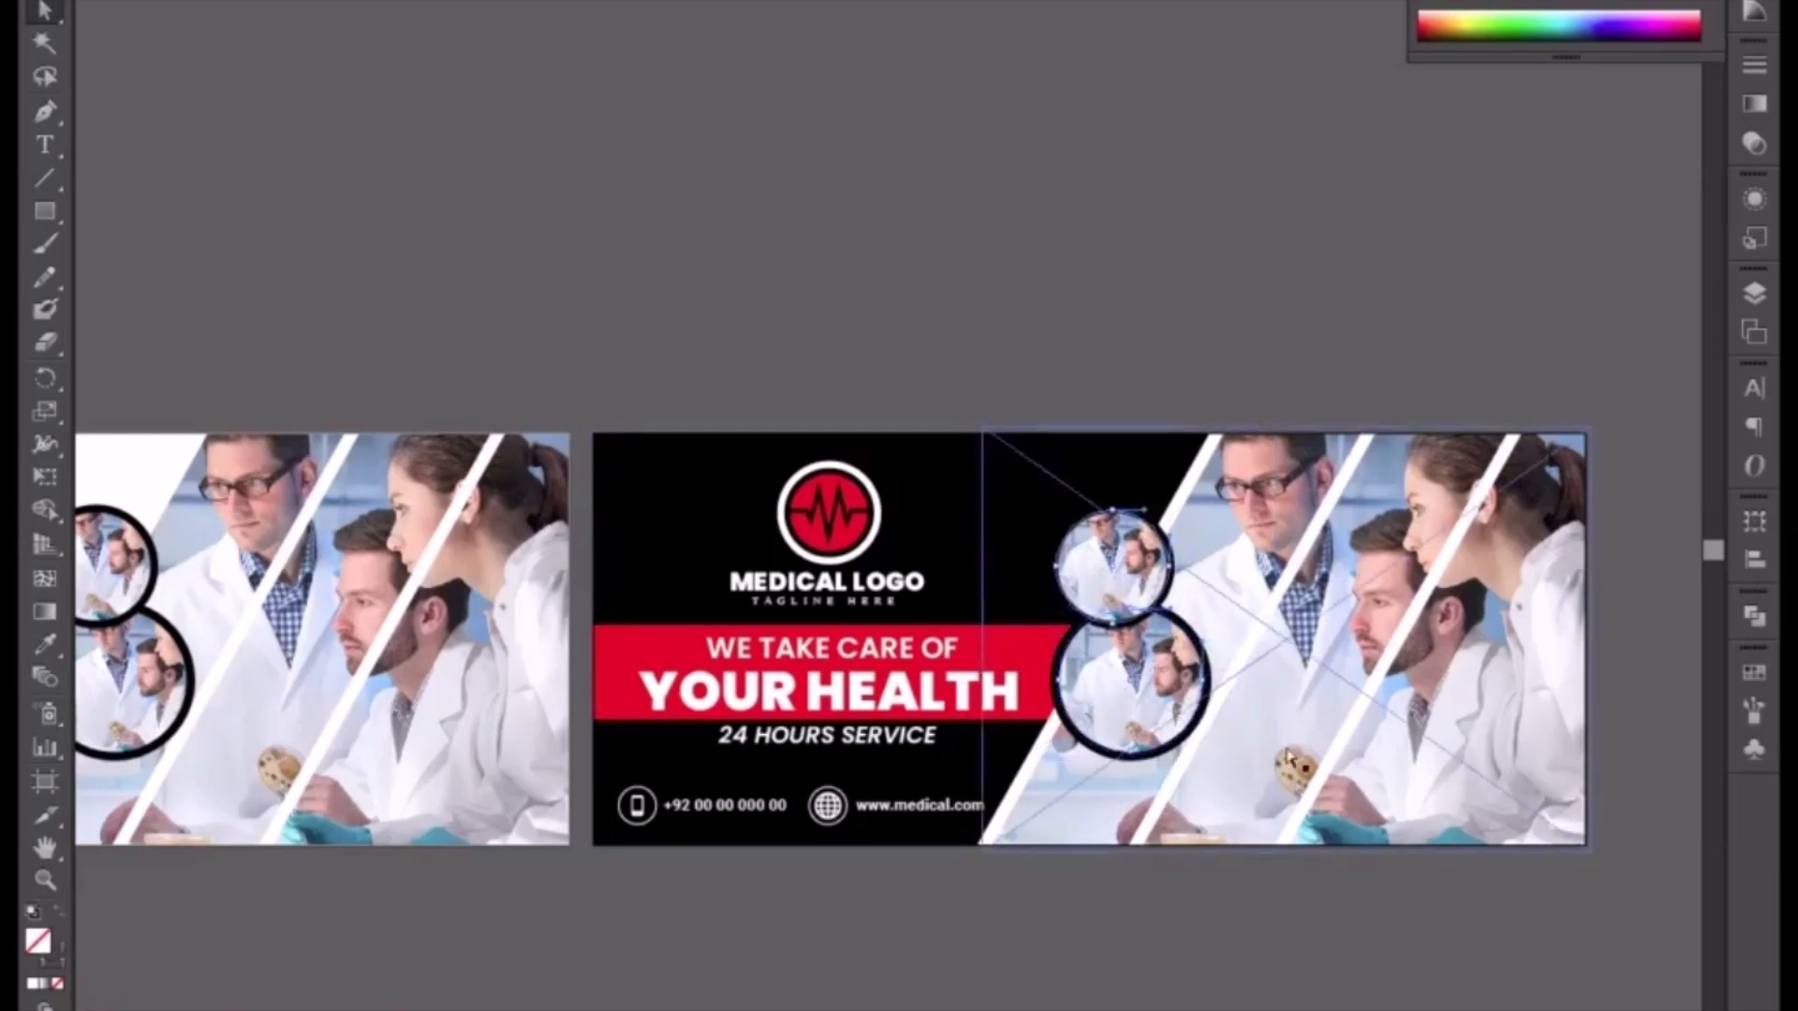
click(1242, 972)
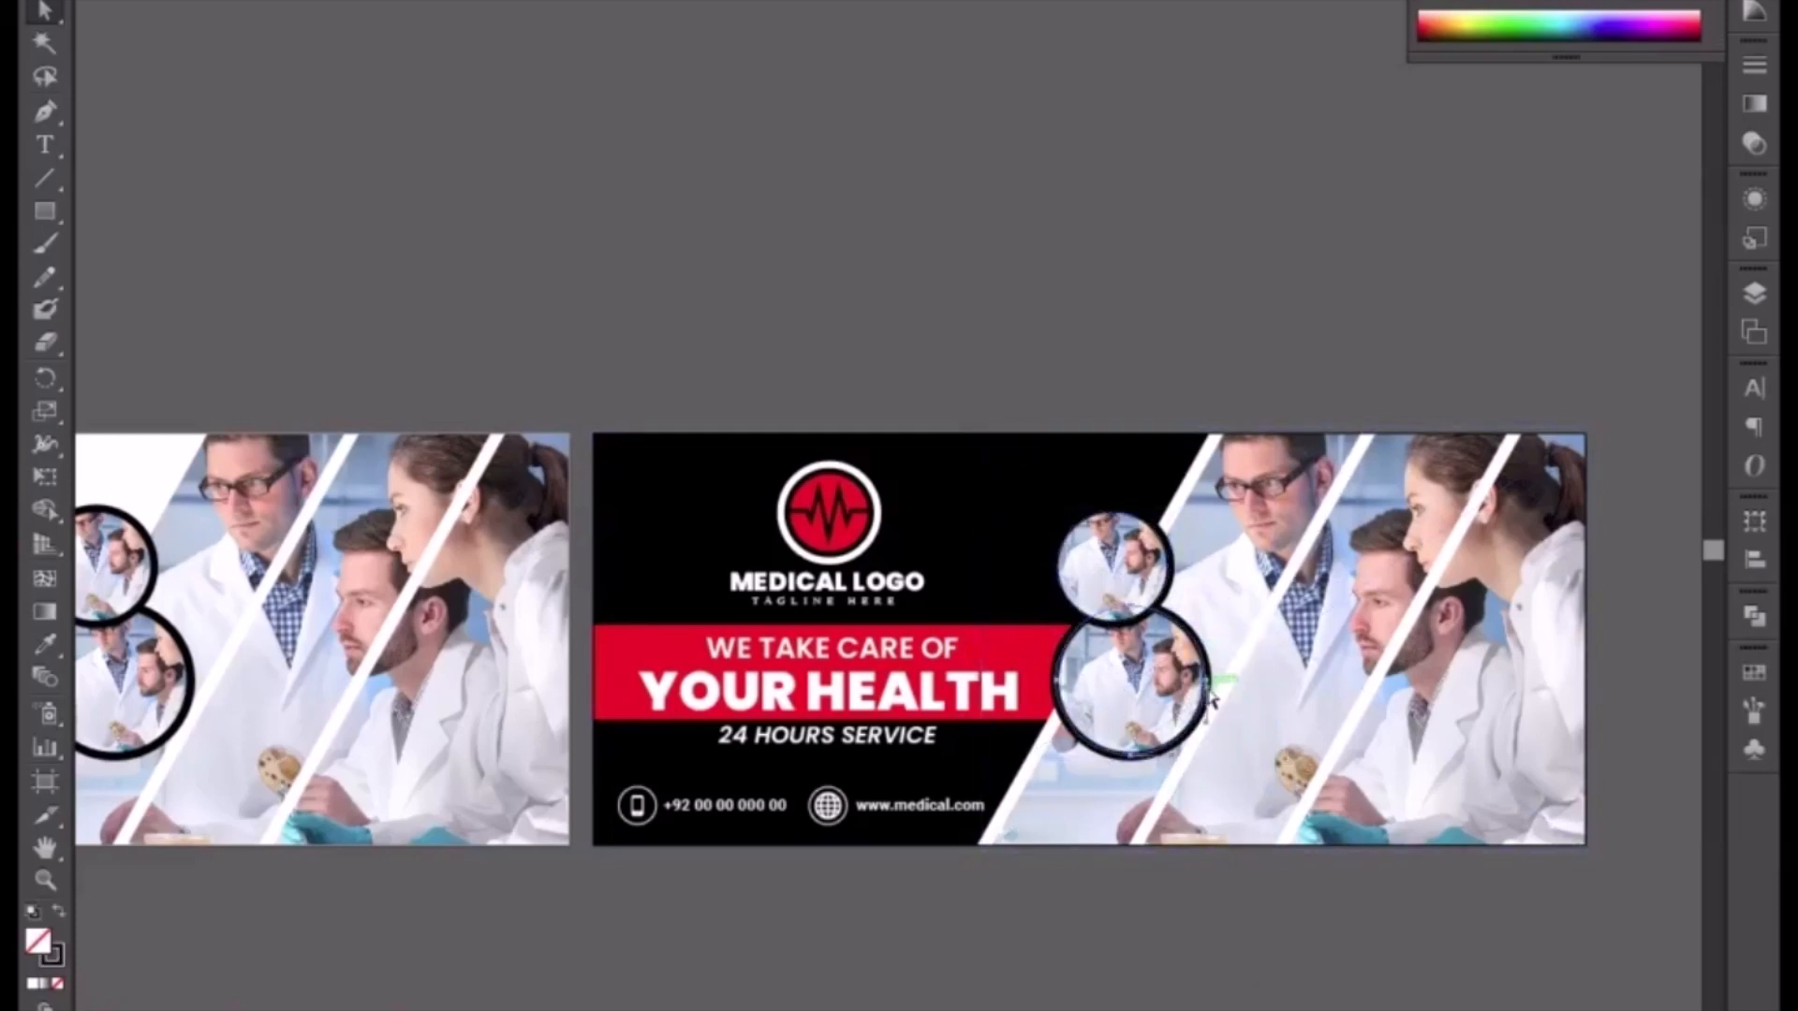
click(1174, 565)
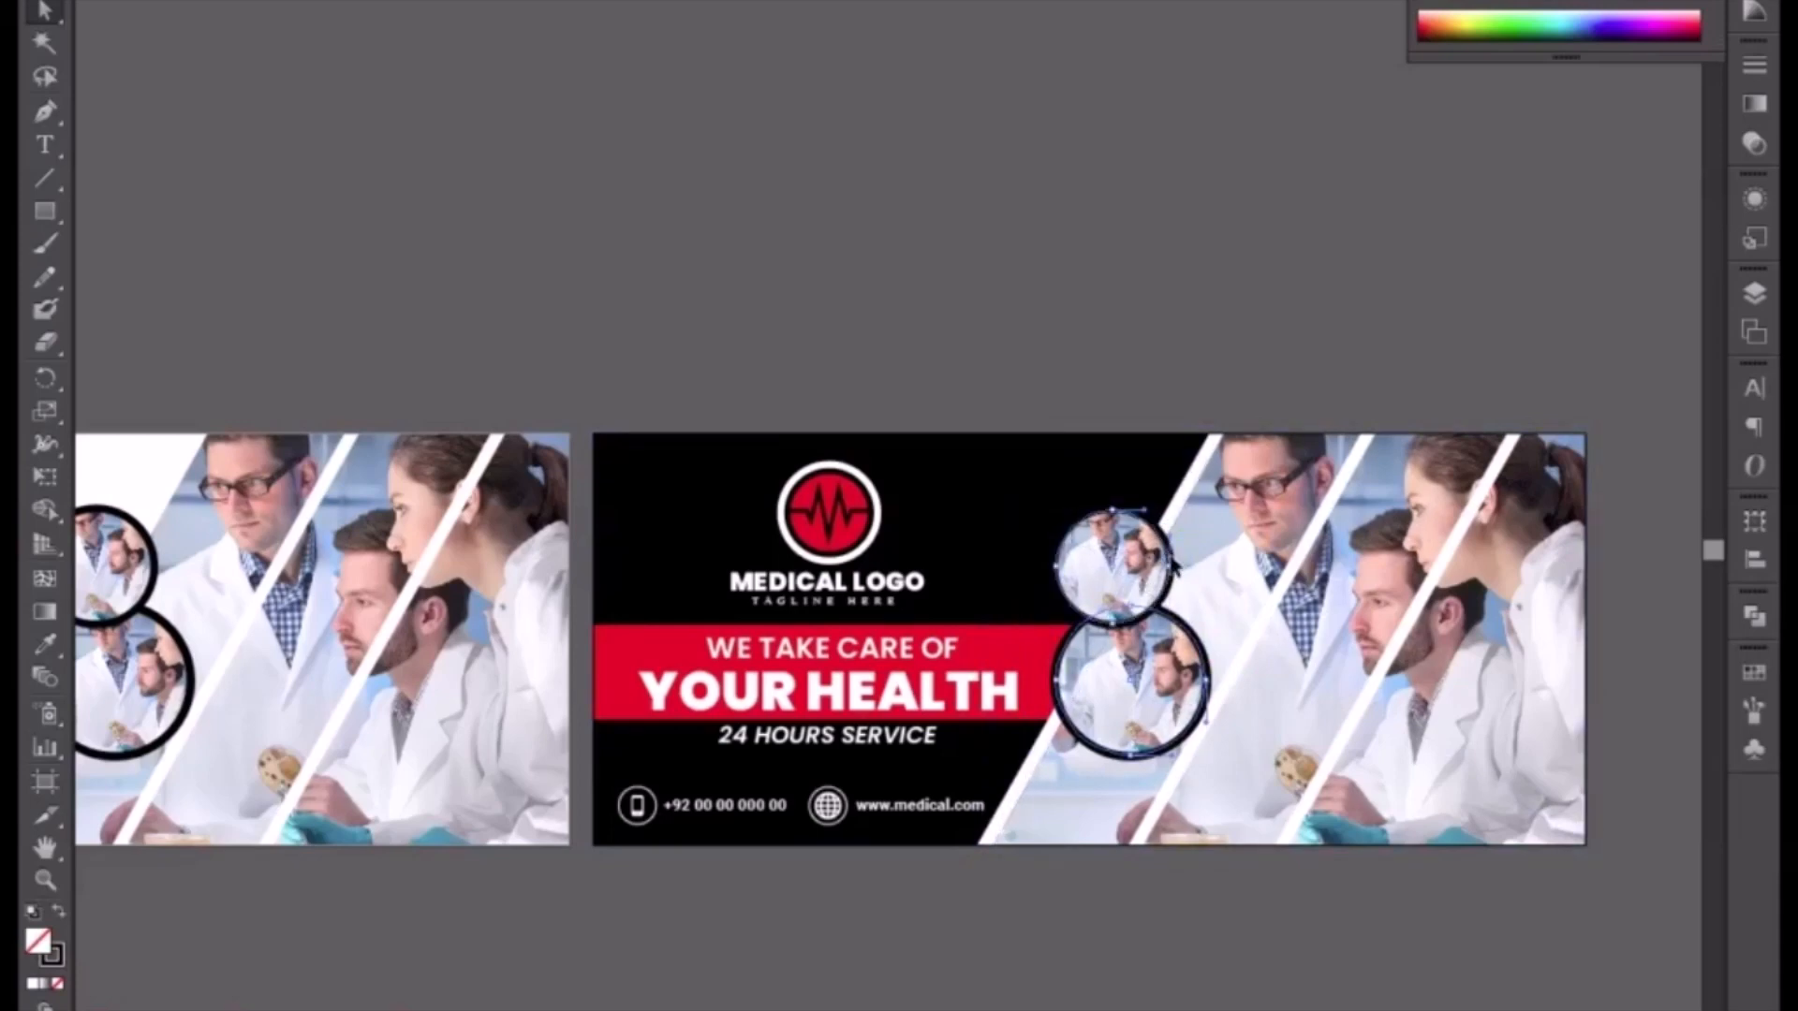
click(33, 984)
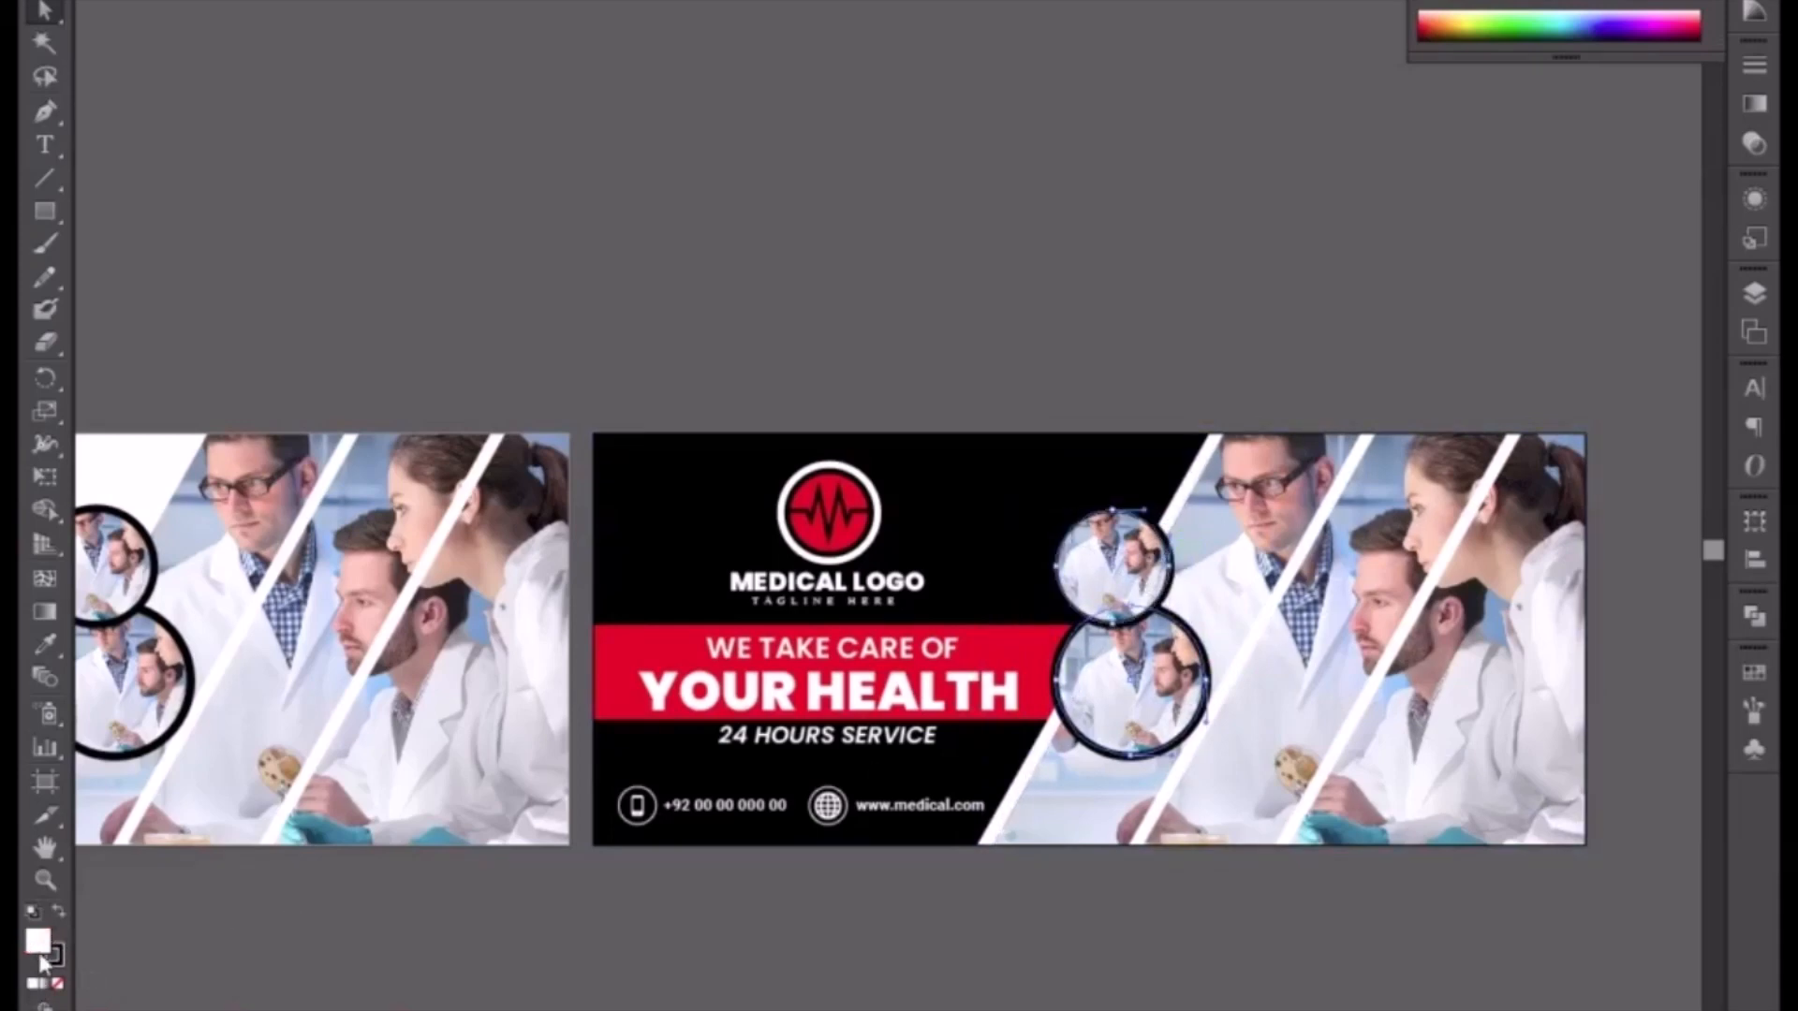
click(60, 908)
key(ctrl+shift+a)
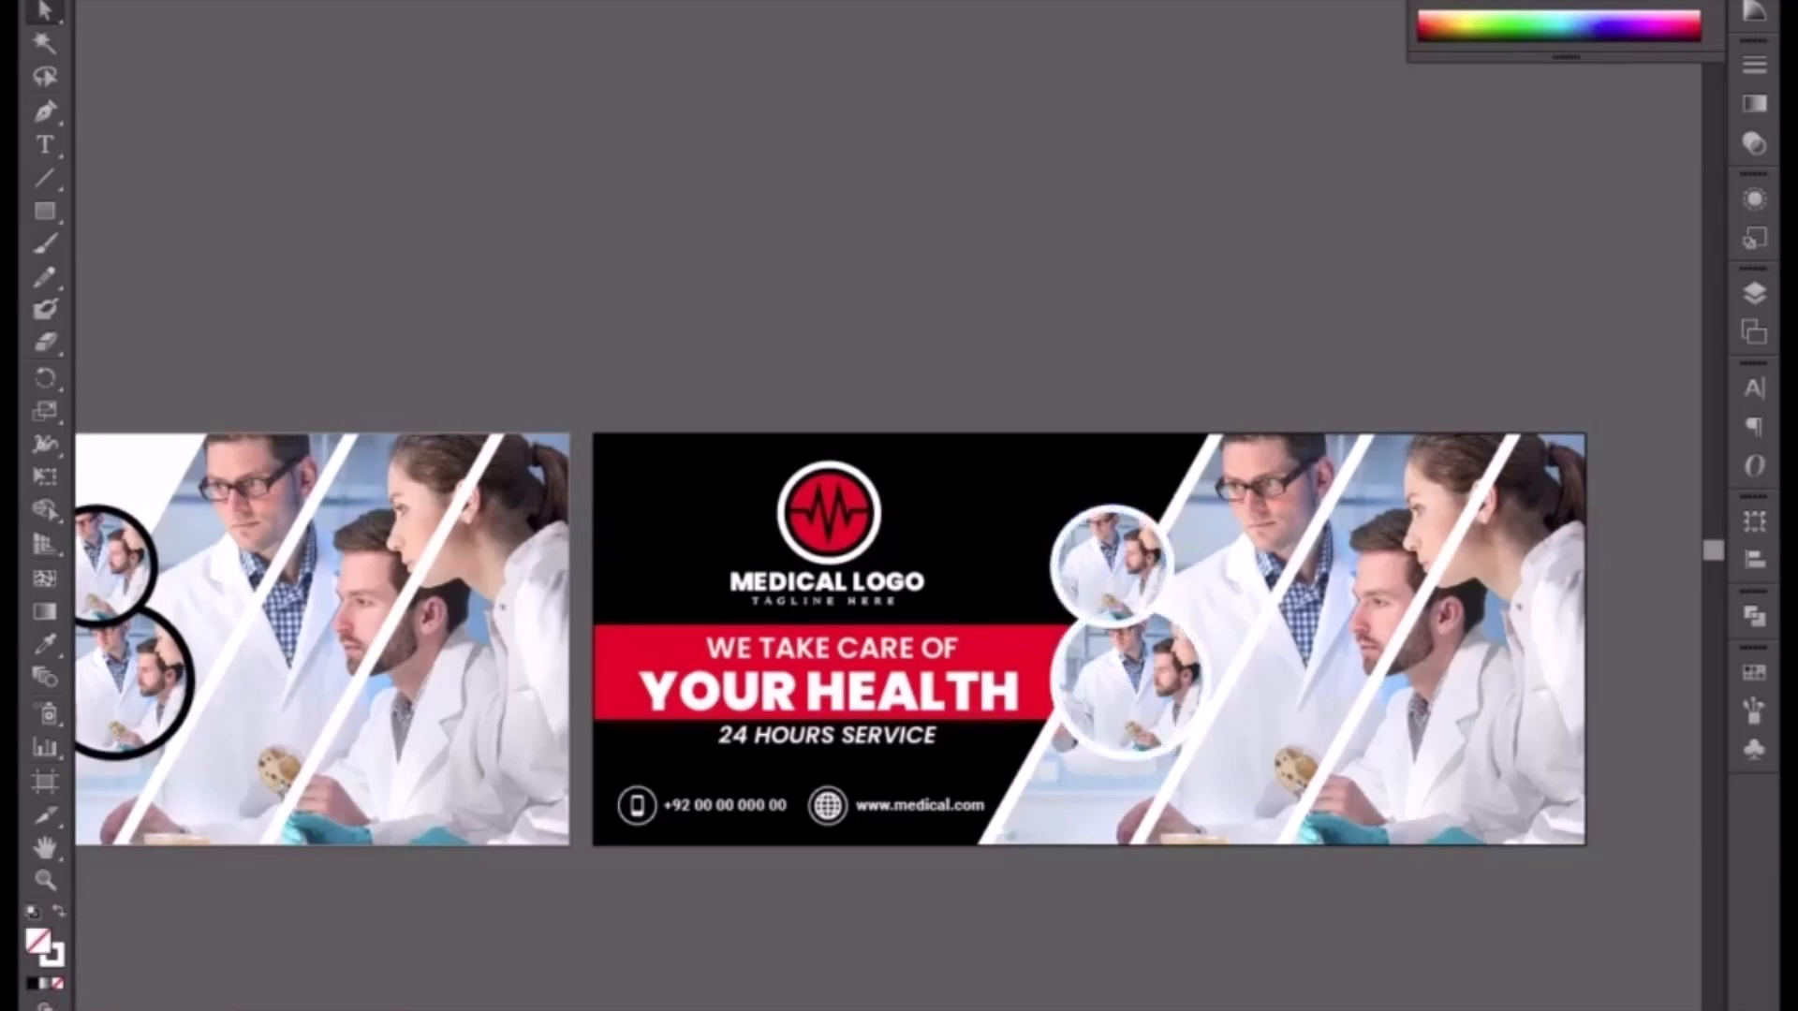
- Review the two white banners alongside the black version, going back to the first banner with the red curve
drag(524, 985, 955, 973)
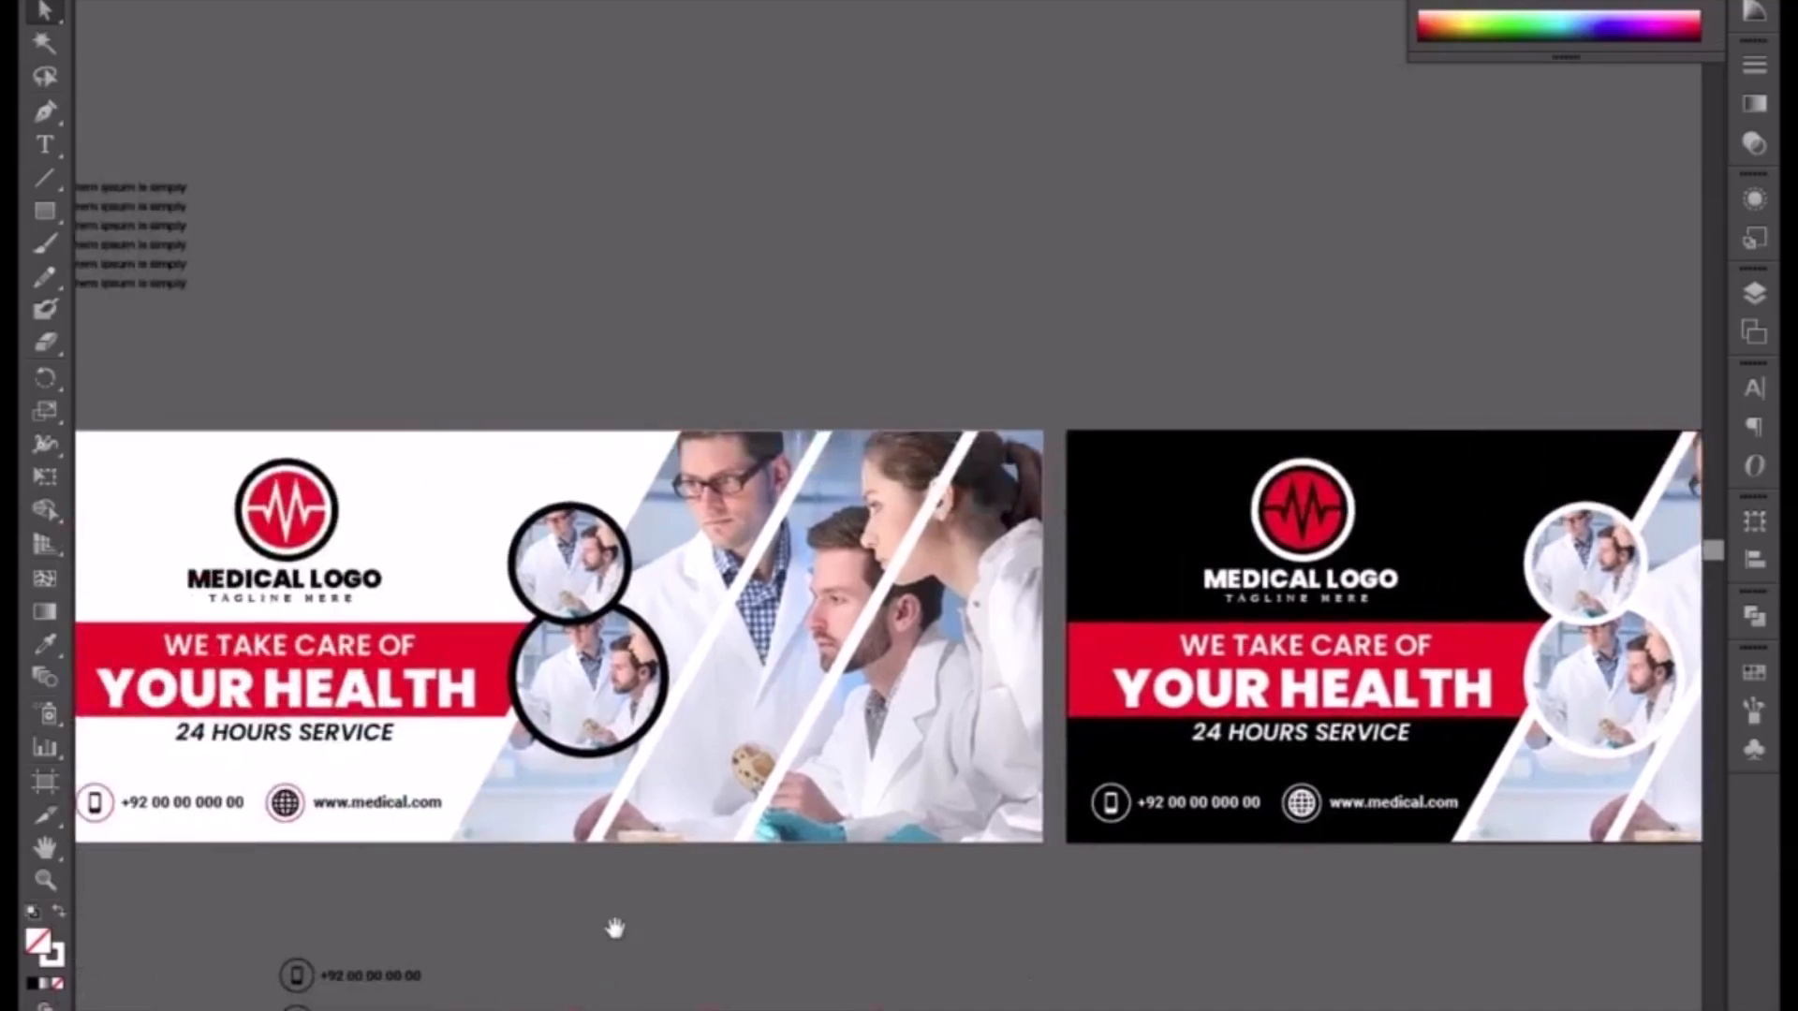
drag(614, 927, 961, 959)
drag(560, 923, 976, 953)
drag(482, 919, 753, 922)
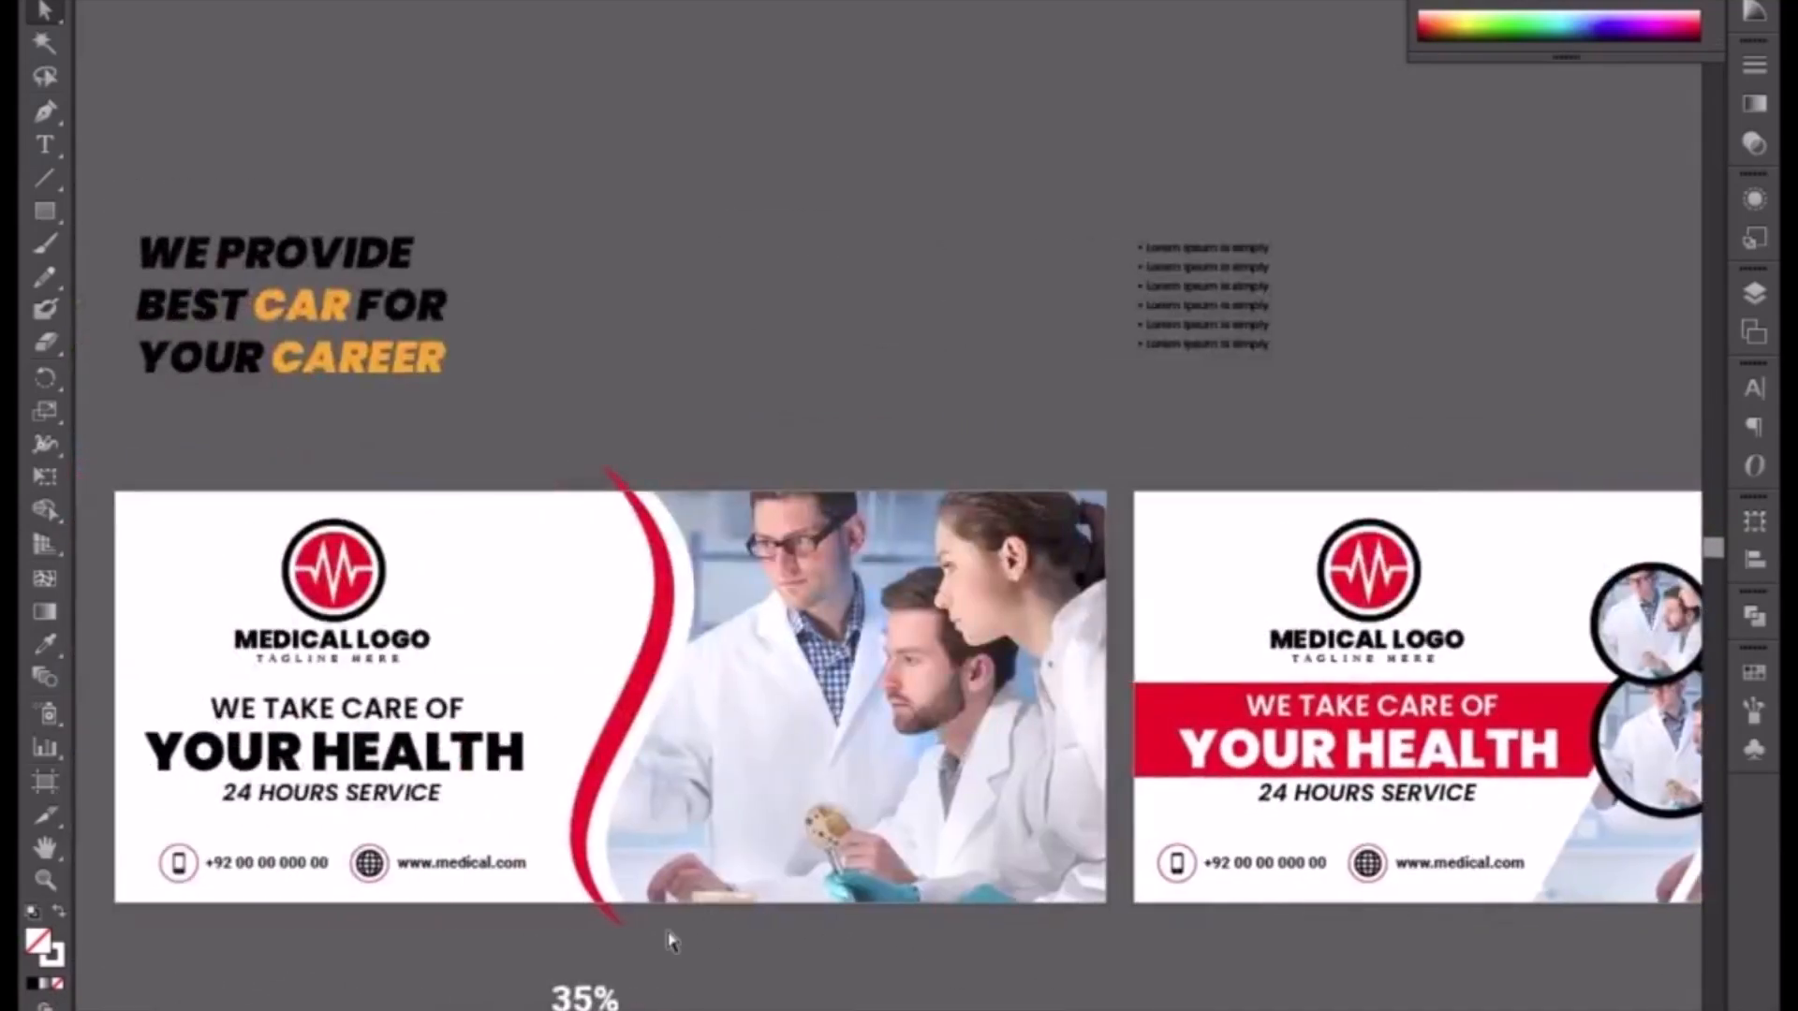